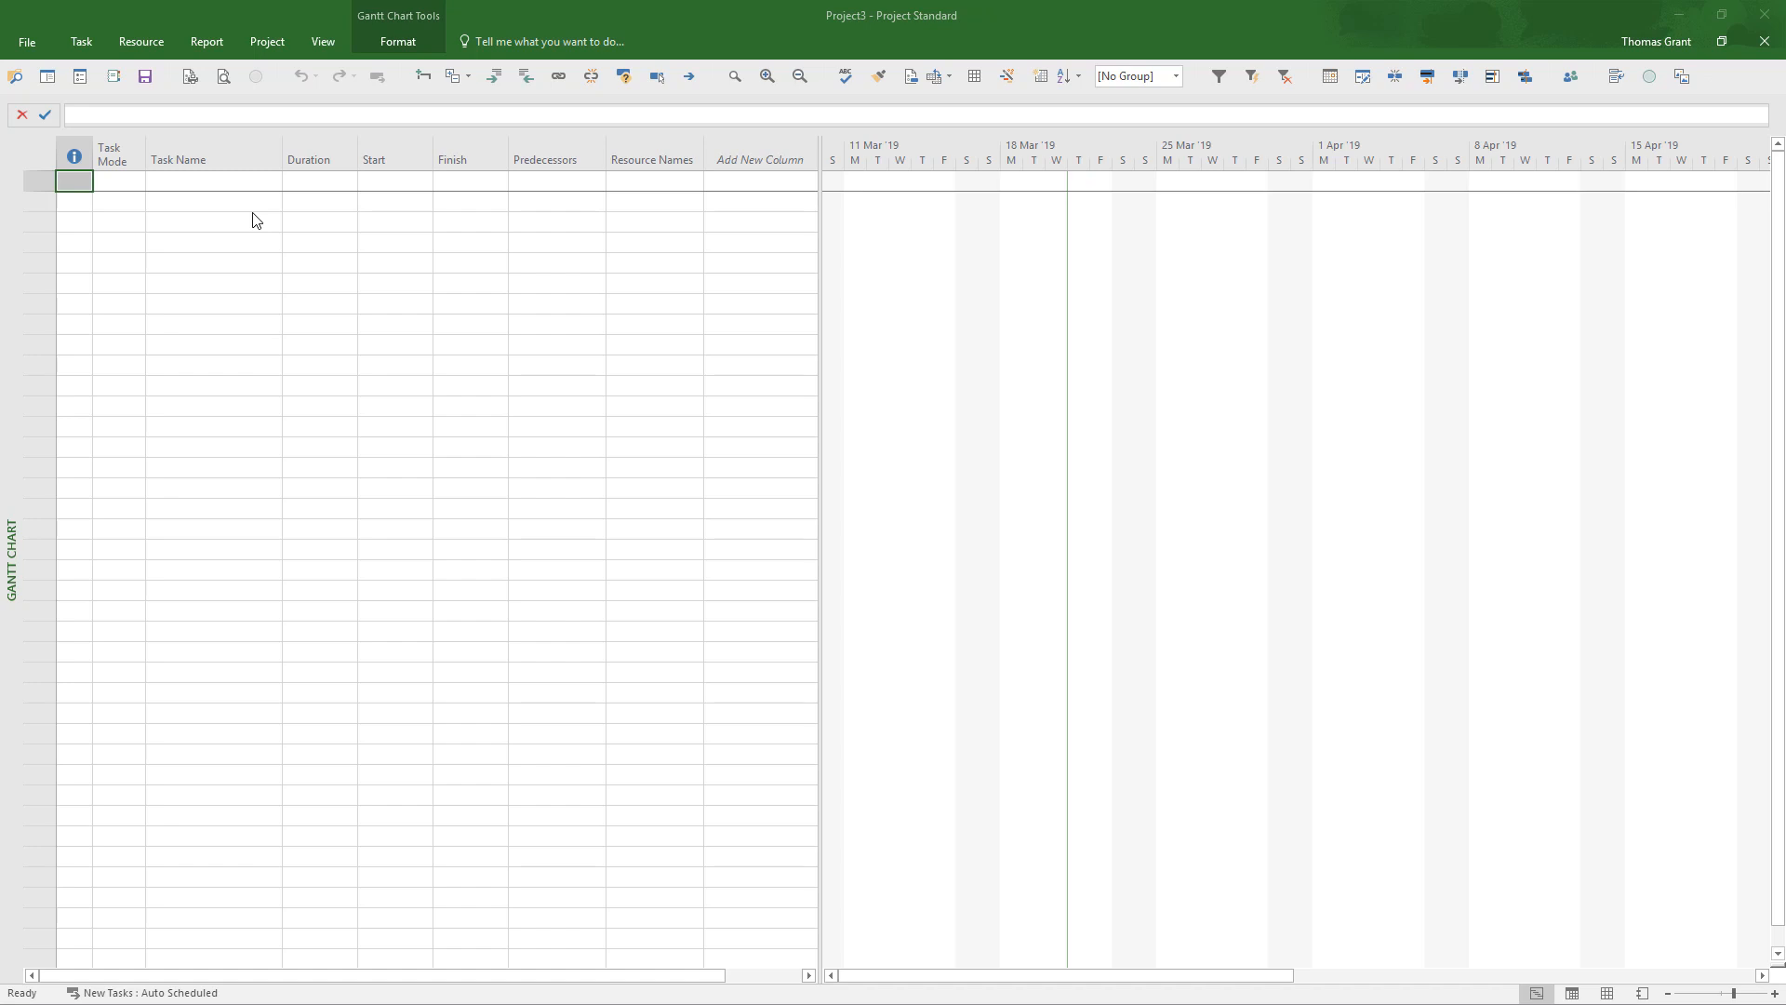
pyautogui.click(154, 47)
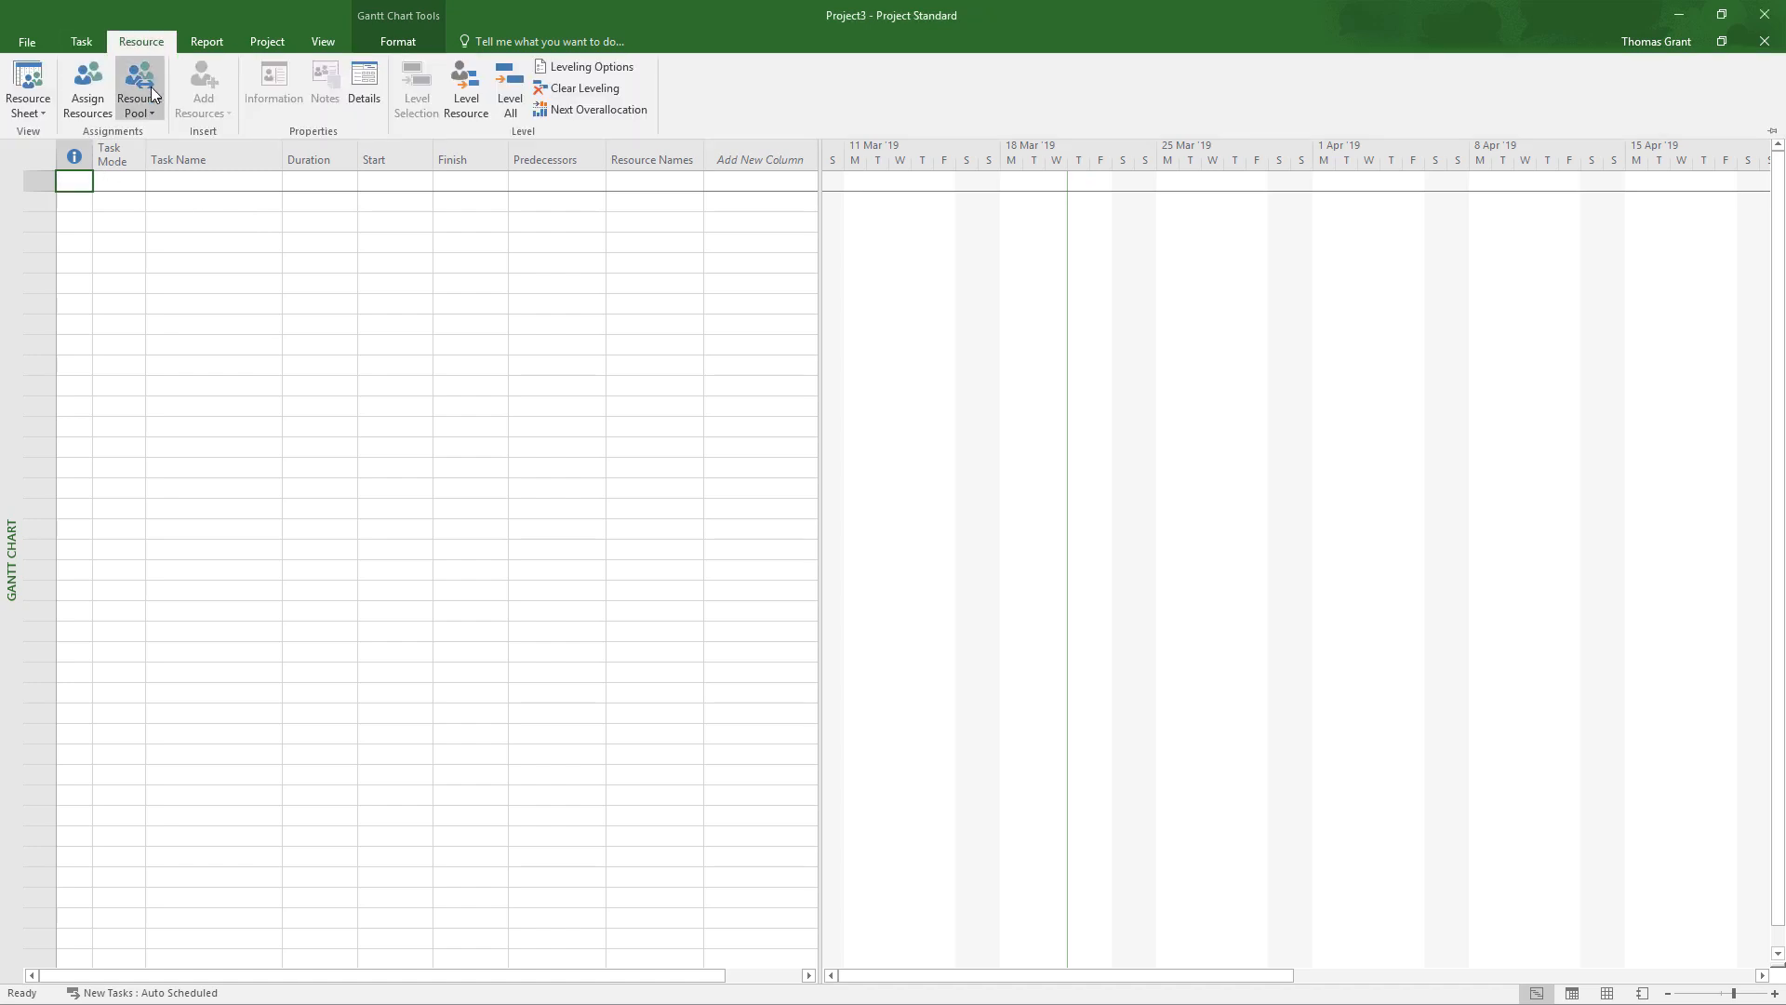
pyautogui.click(202, 45)
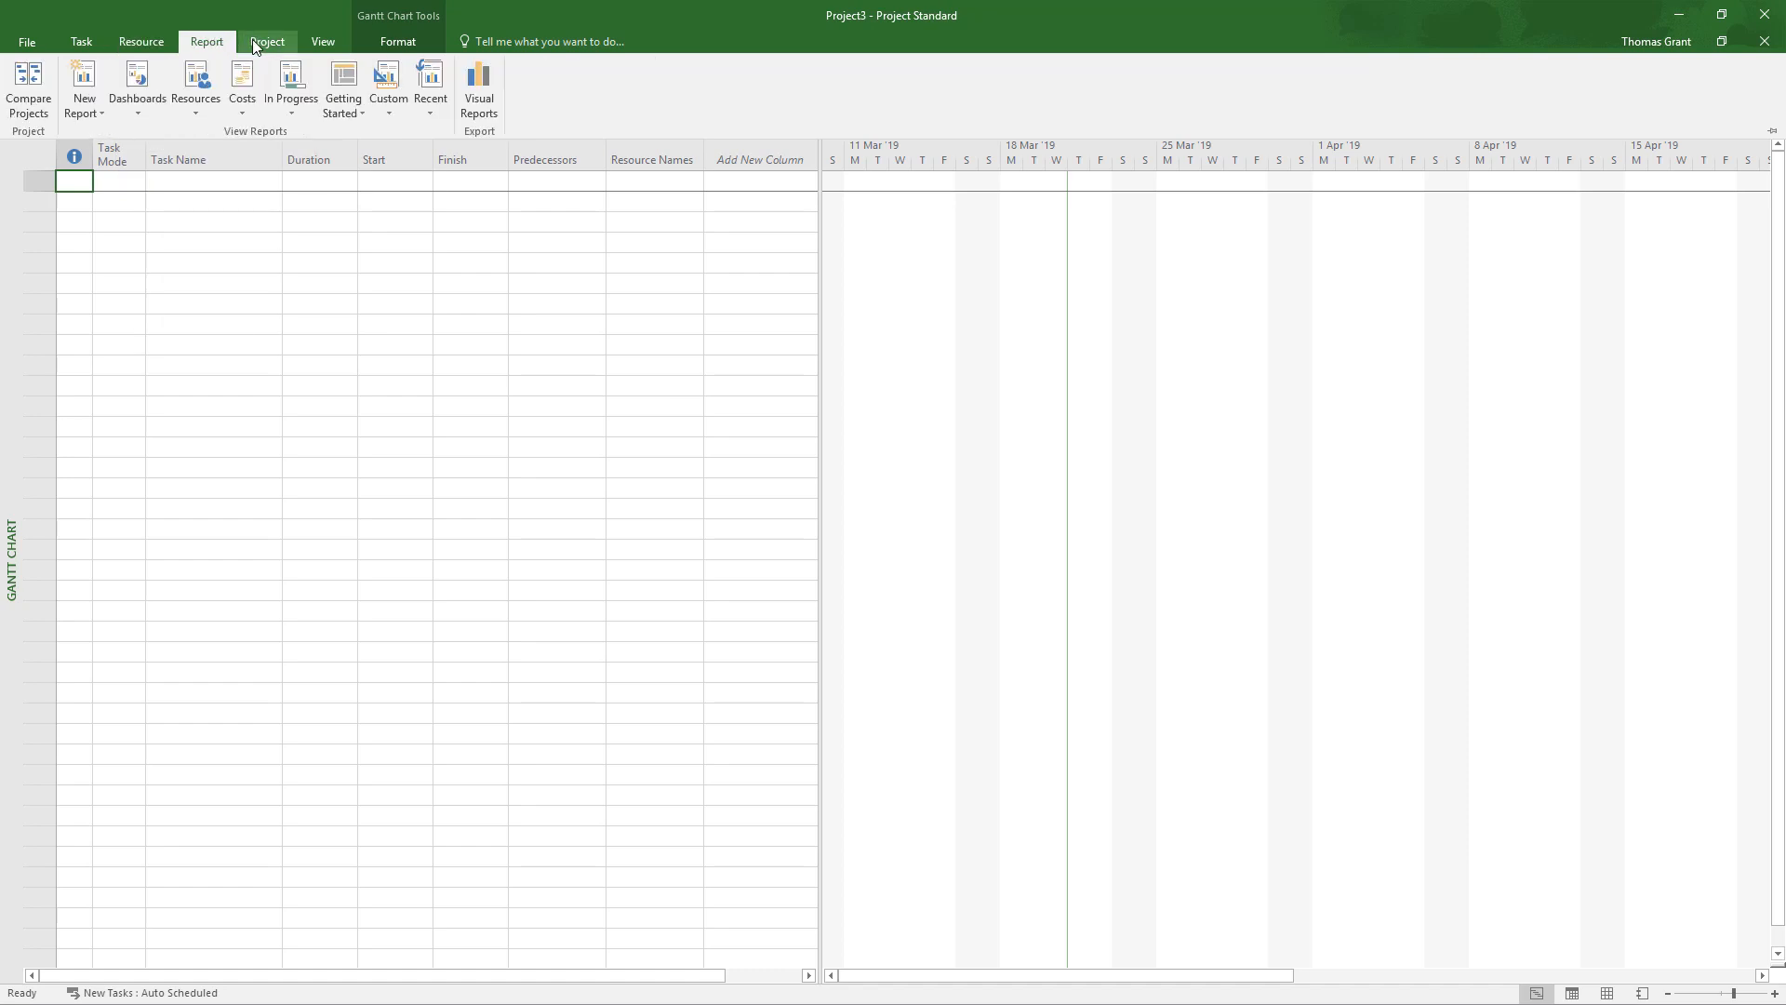
pyautogui.click(258, 46)
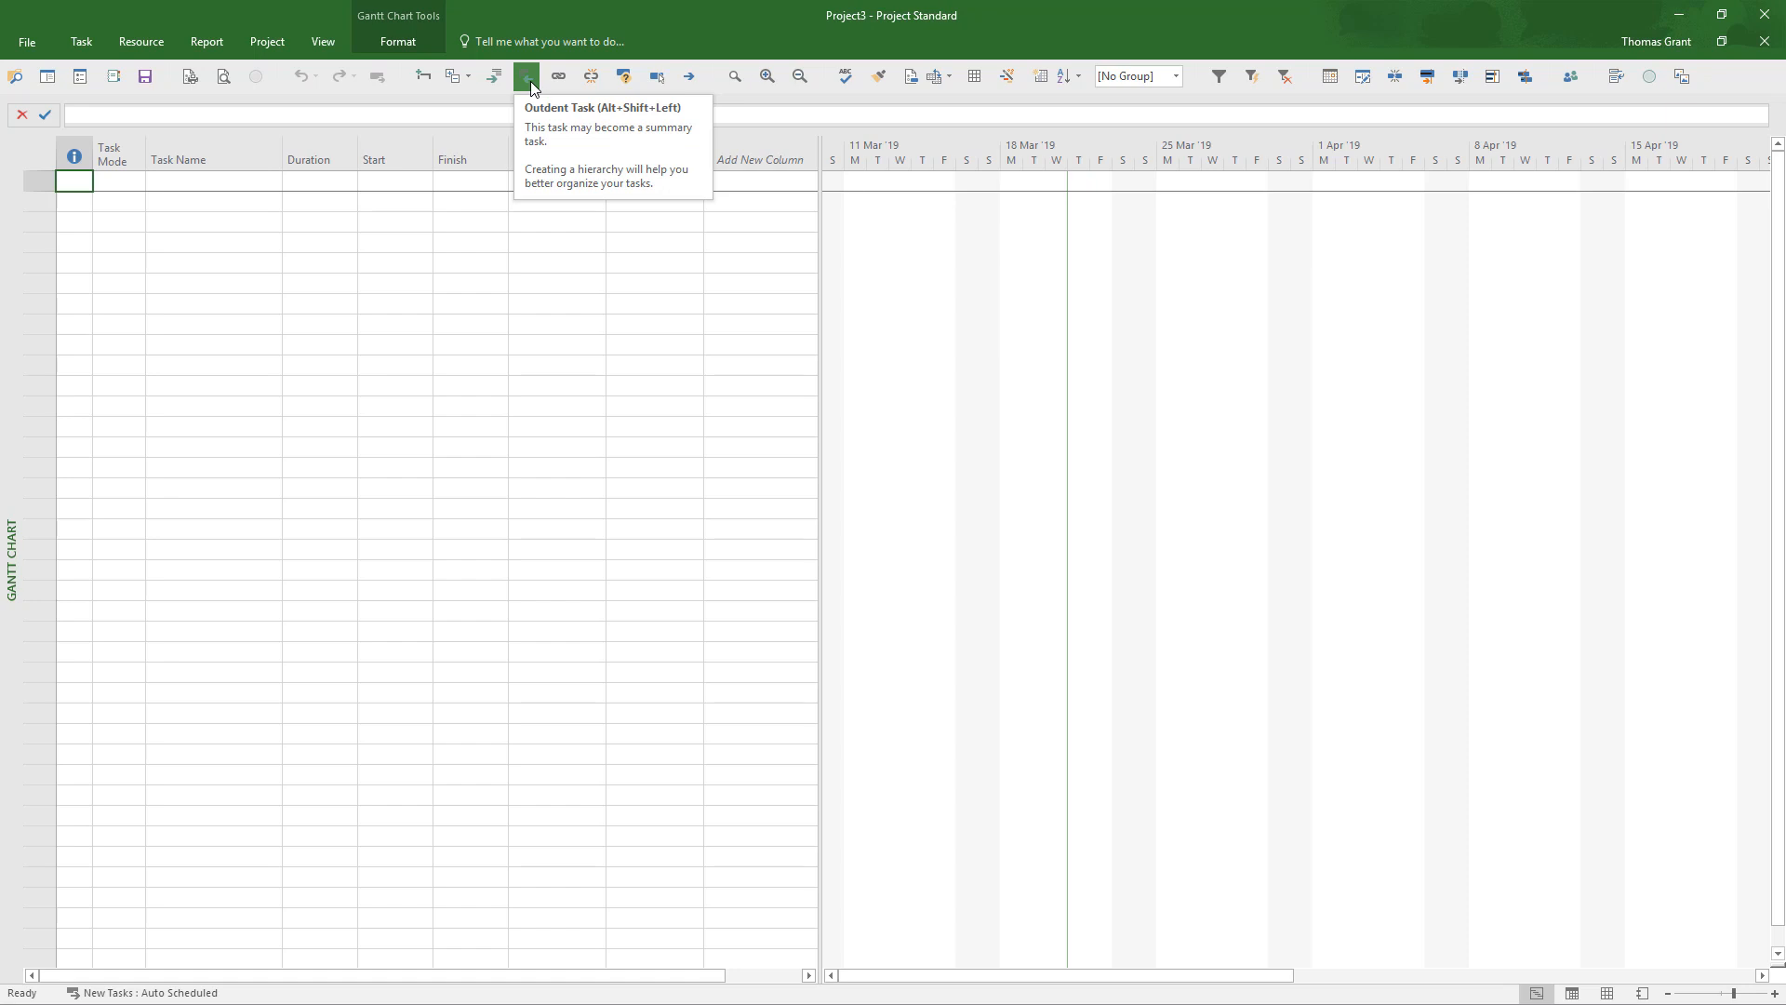
pyautogui.click(321, 42)
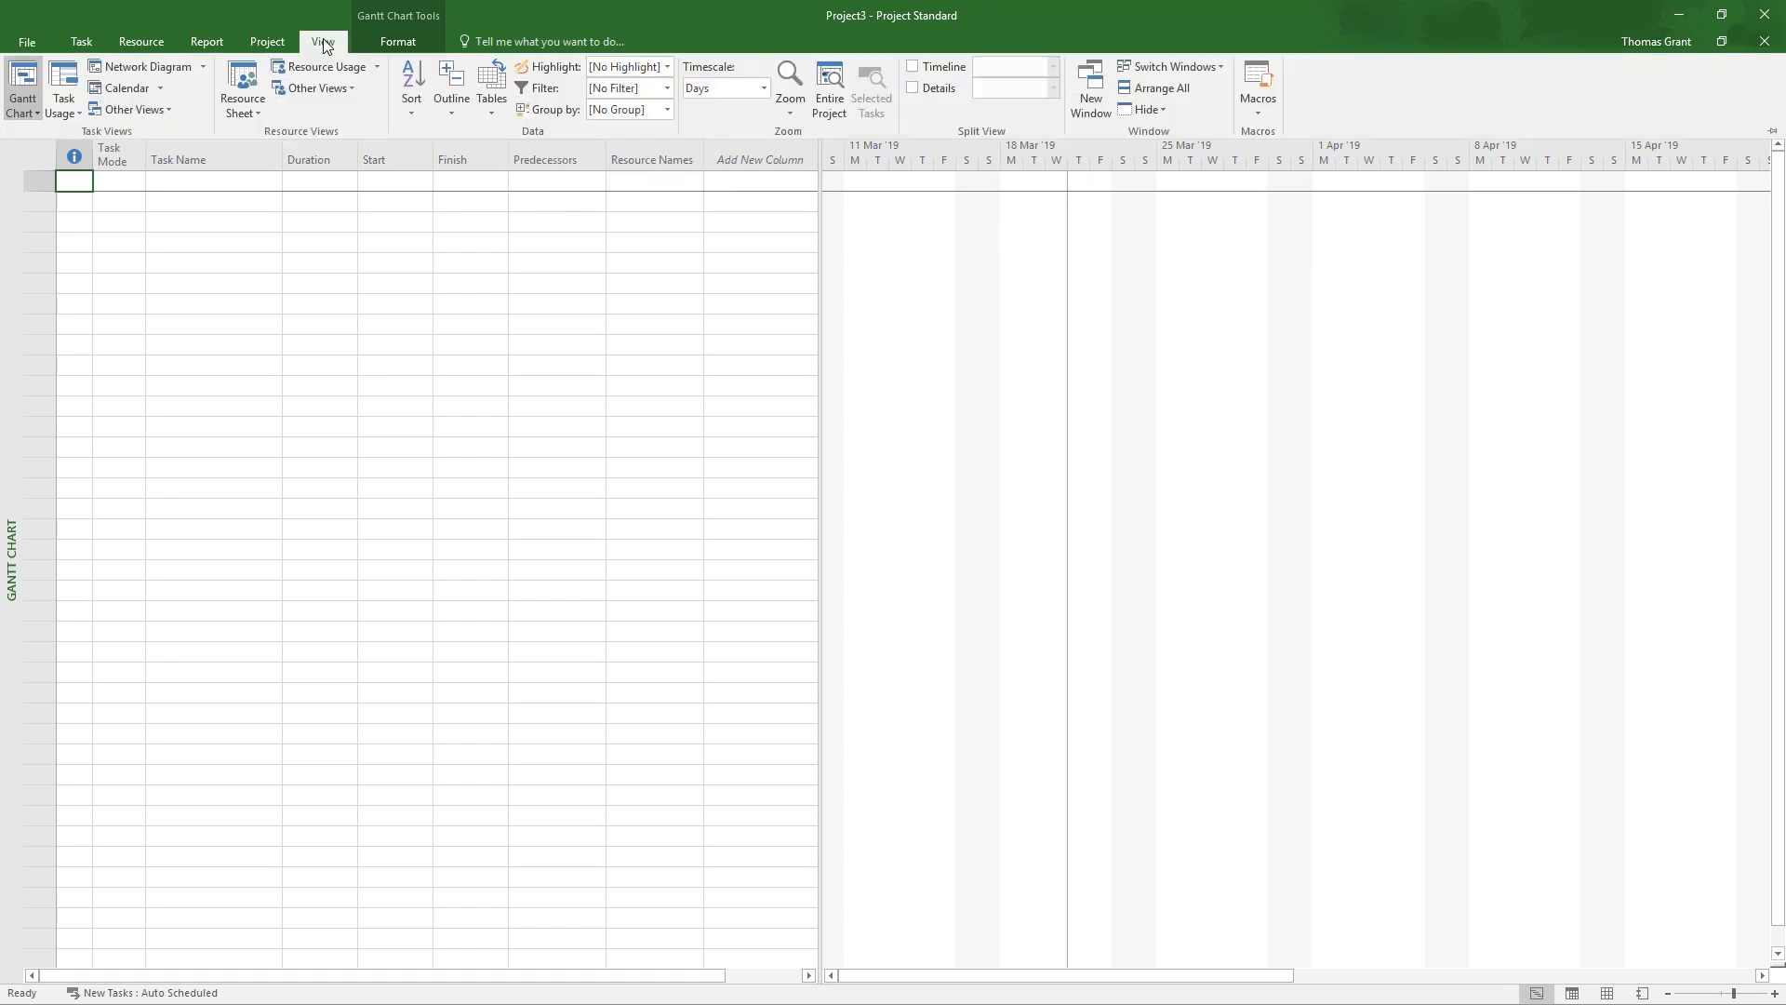
pyautogui.click(268, 42)
pyautogui.click(210, 43)
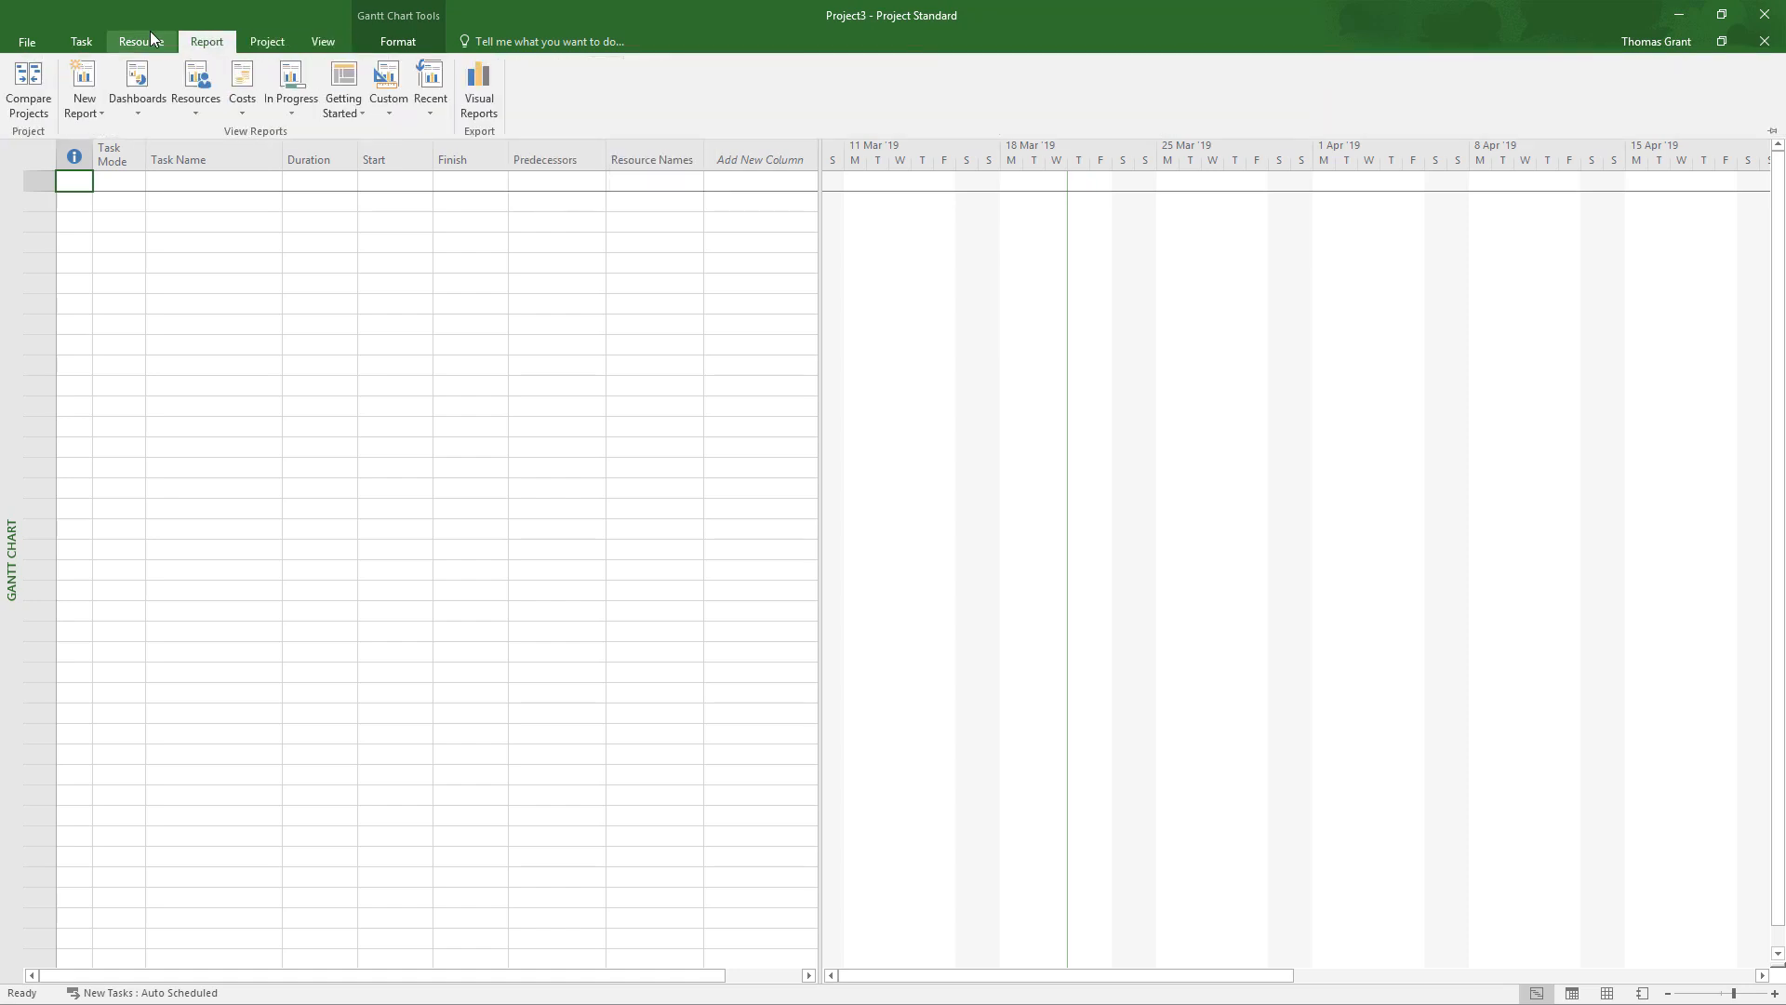
pyautogui.click(149, 39)
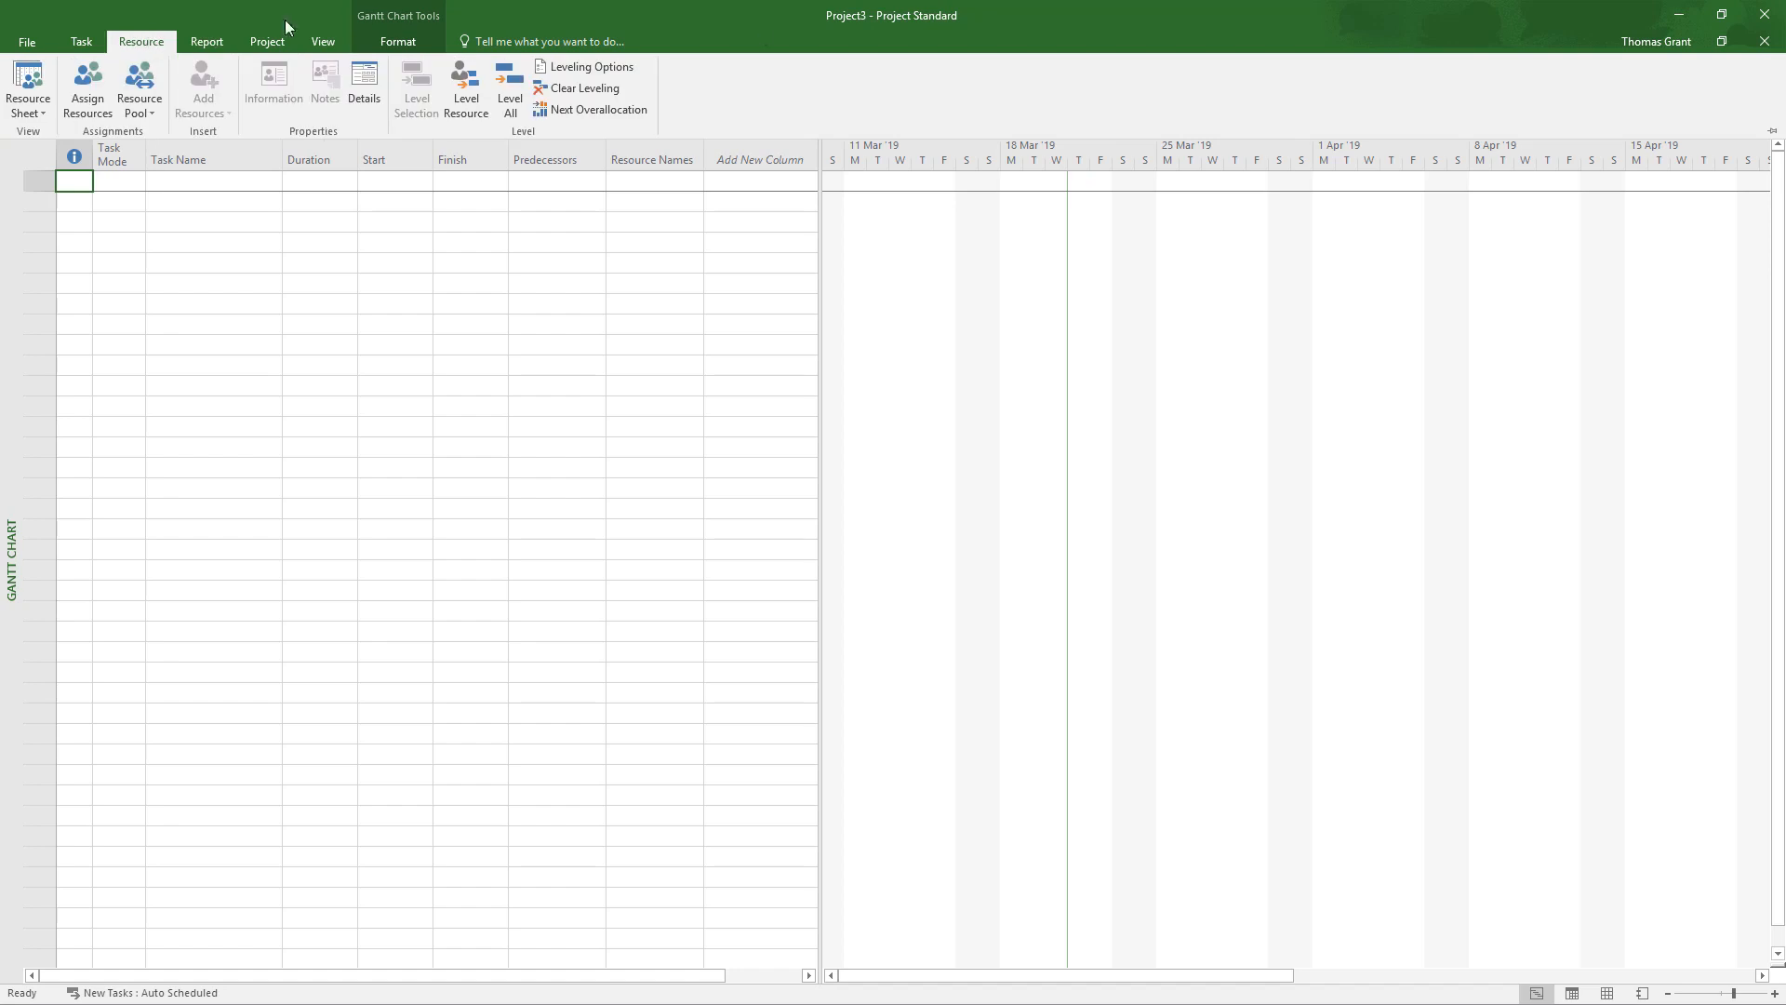
# - Show the Quick Access Toolbar above the ribbon, return it below the ribbon, and hide the expanded ribbon commands
pyautogui.rightClick(867, 106)
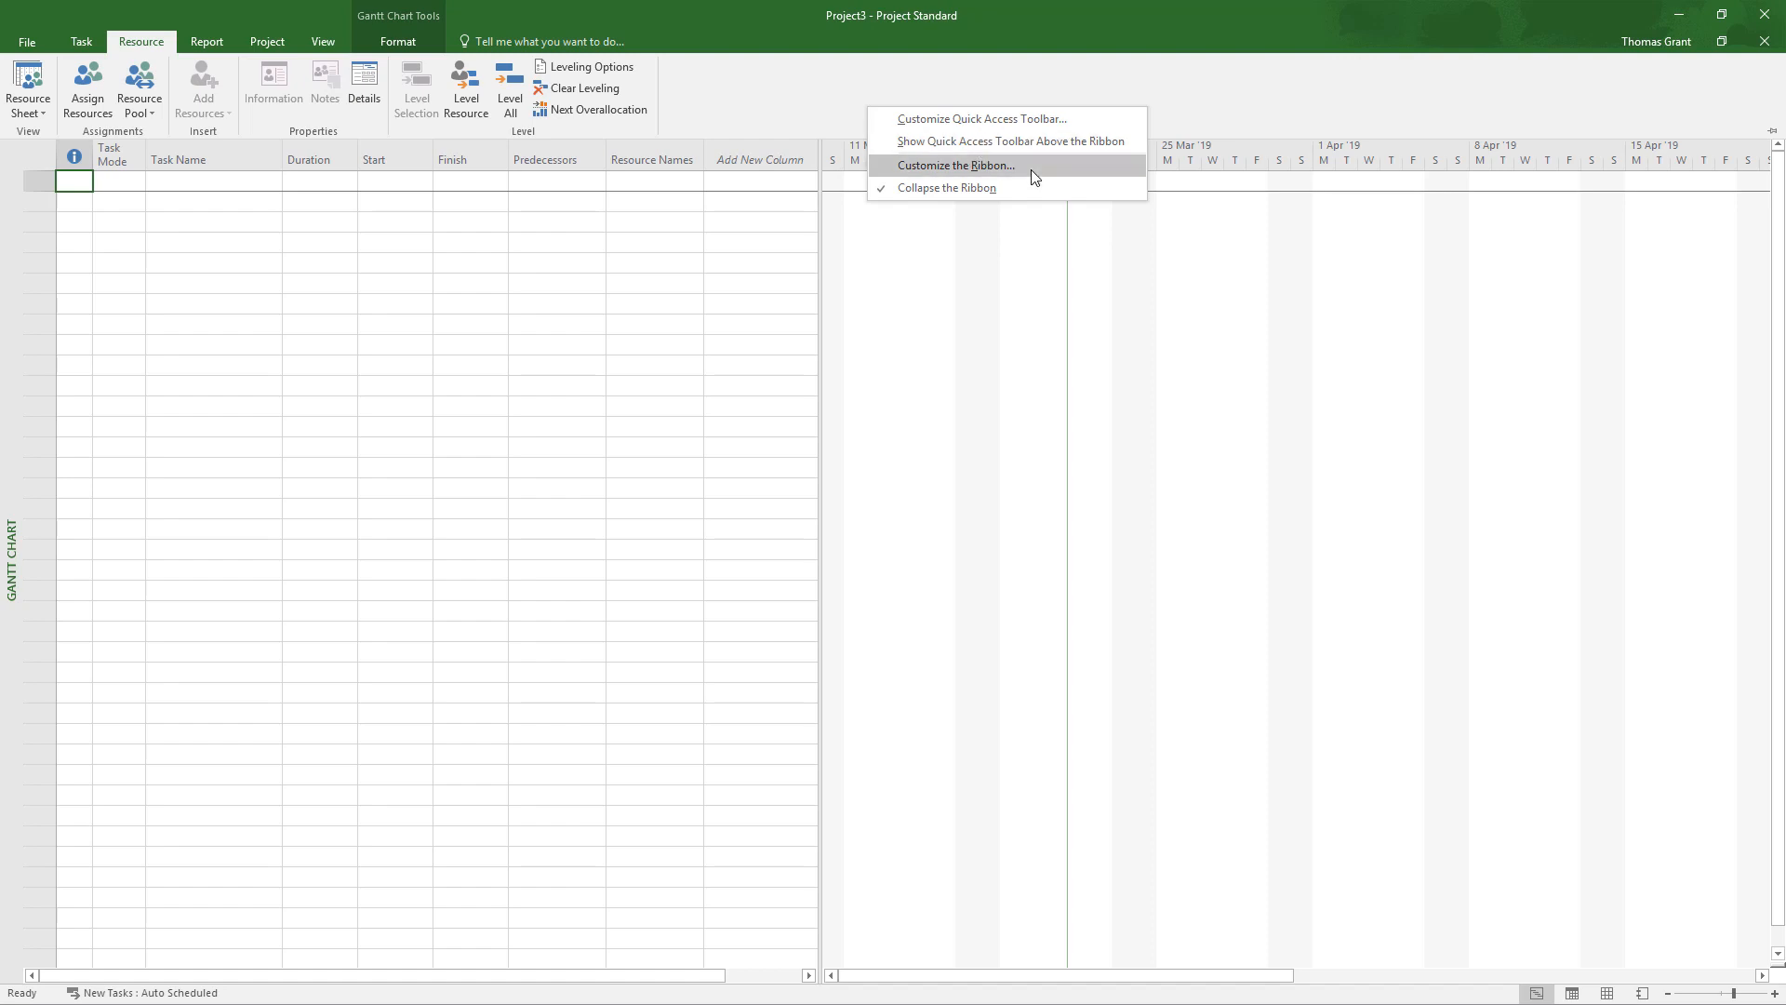
pyautogui.click(1016, 143)
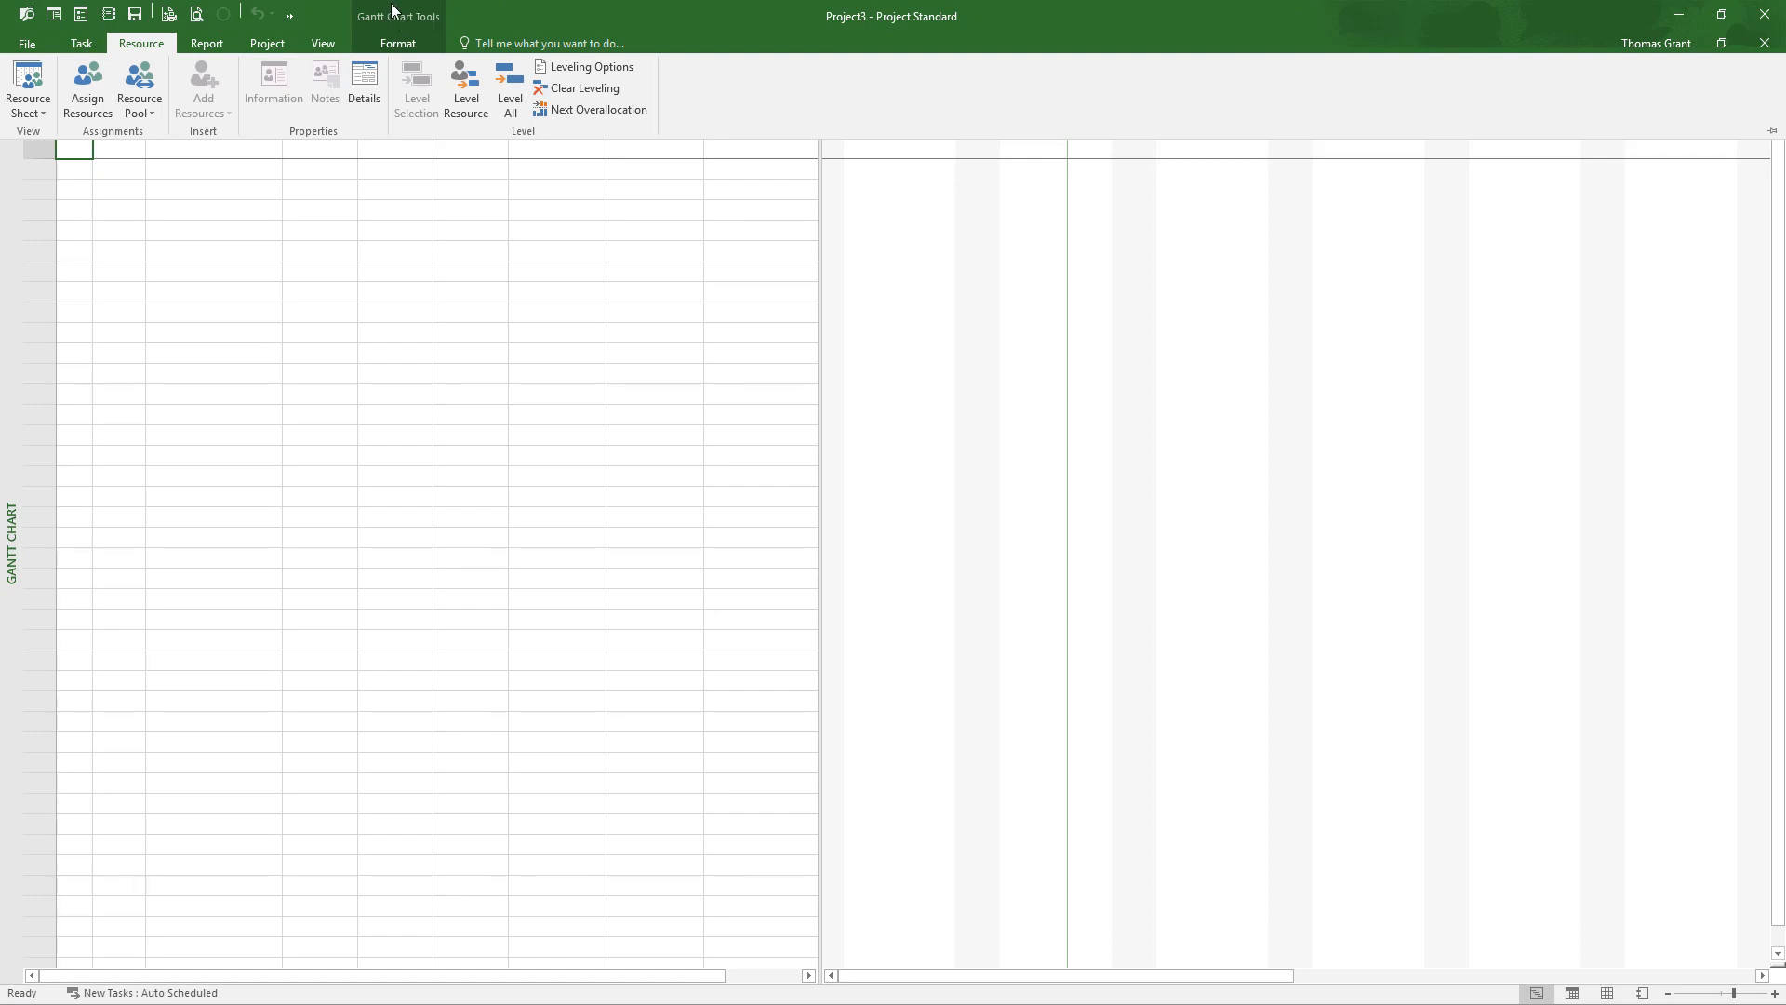
pyautogui.rightClick(813, 94)
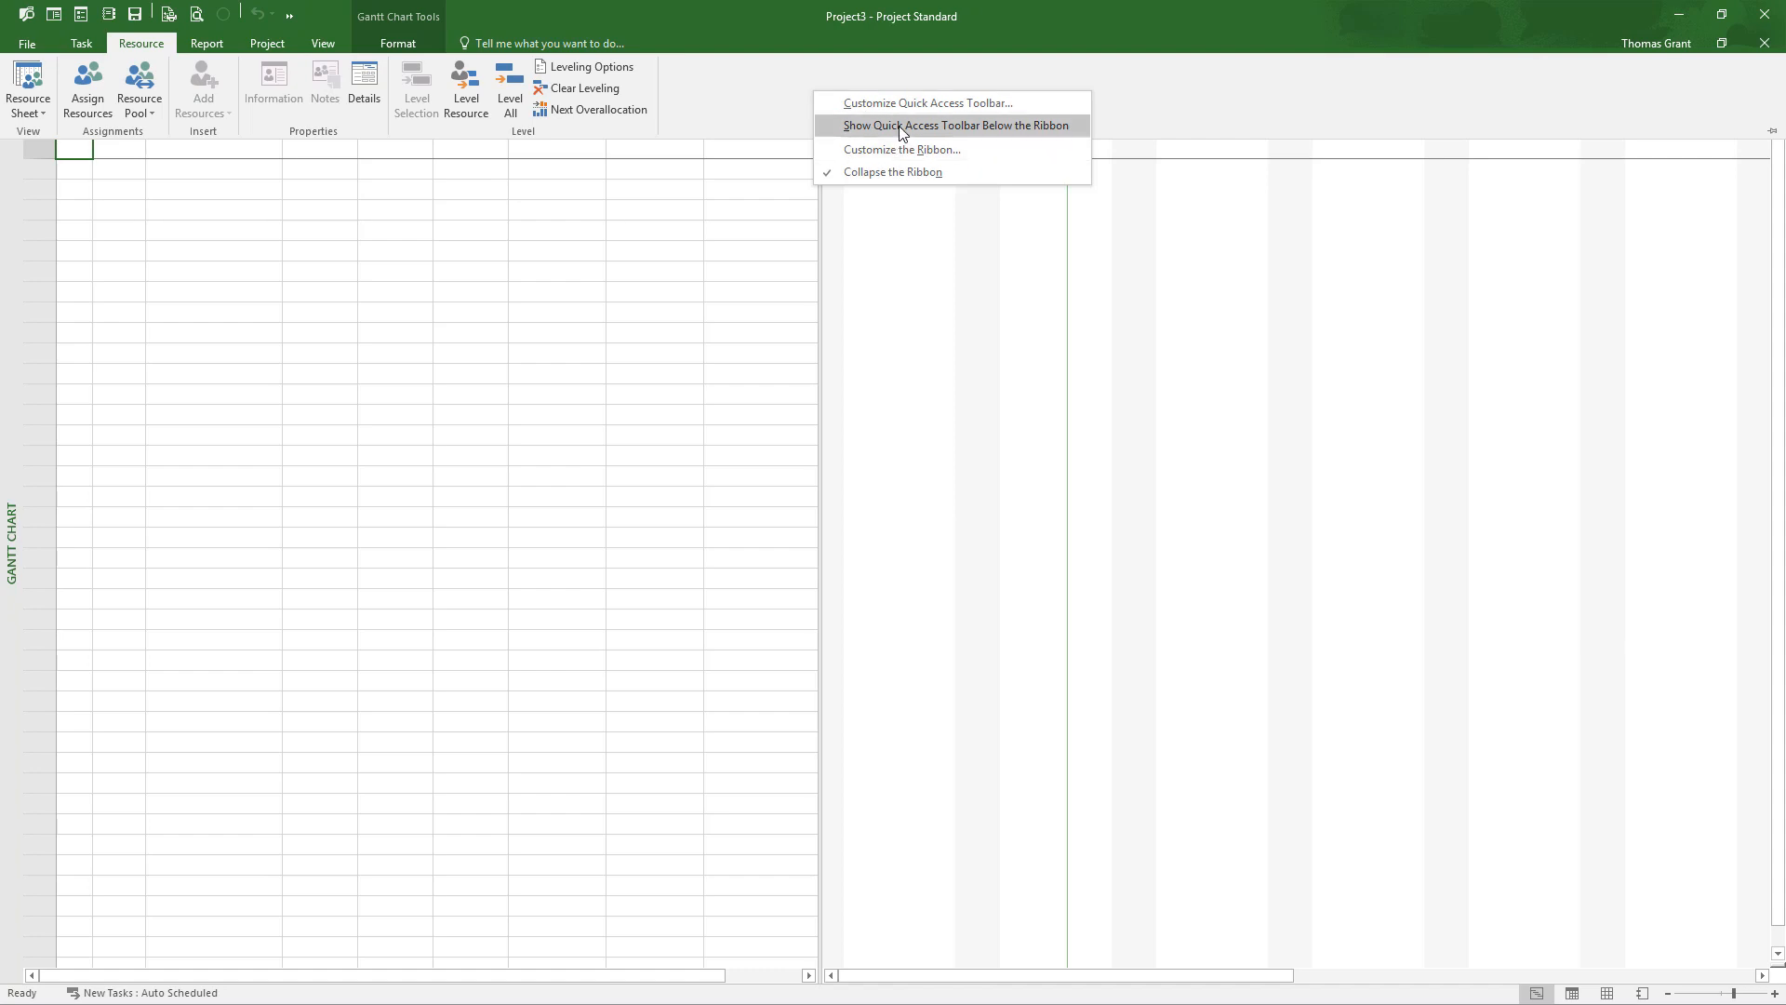
pyautogui.click(990, 125)
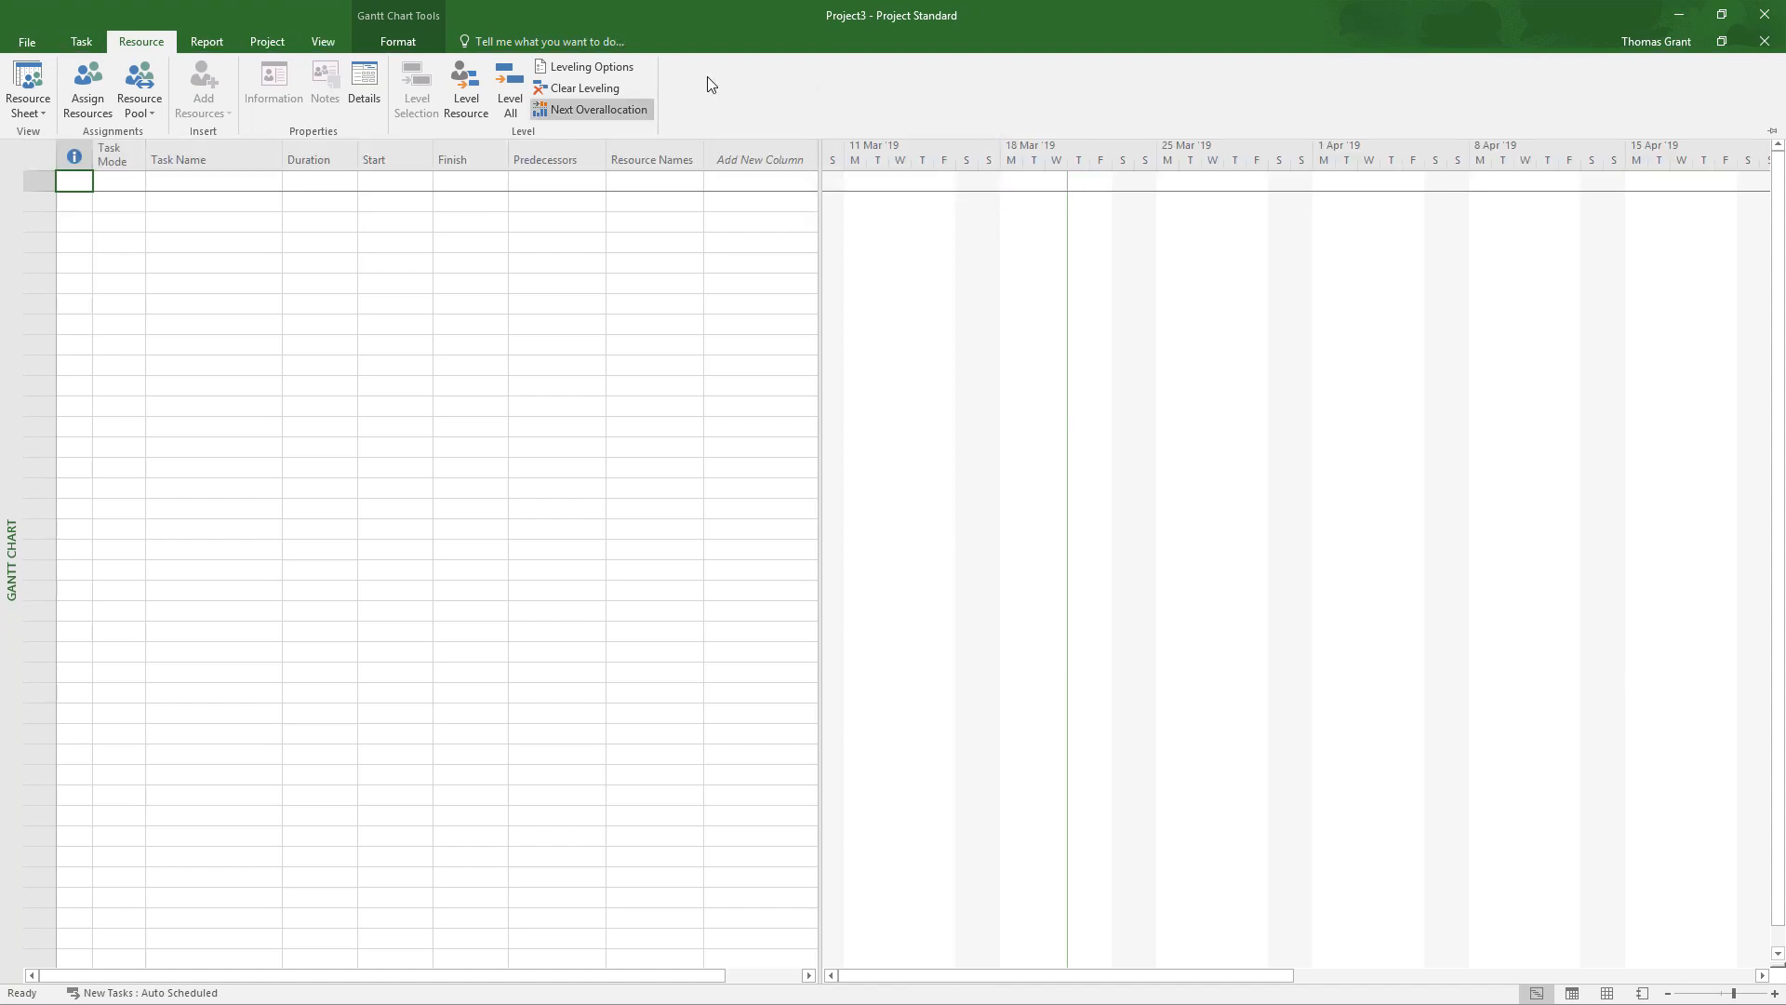
pyautogui.click(593, 279)
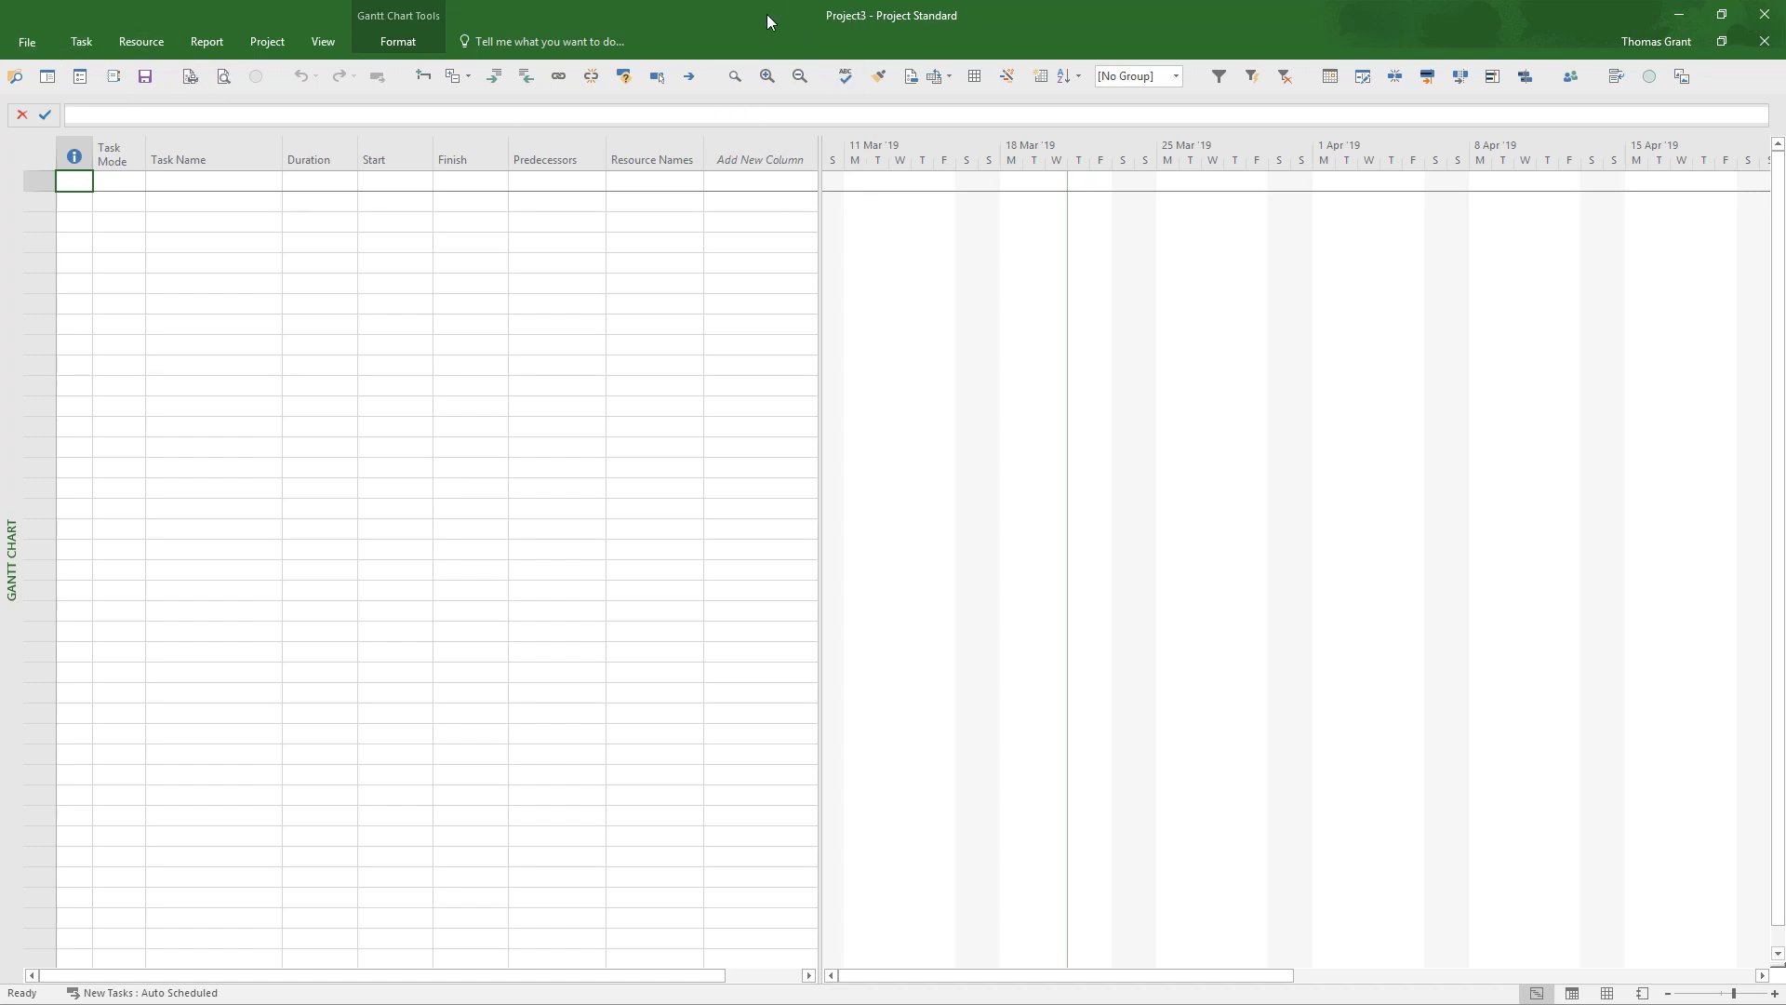
# - Close the open project and open the Project Options dialog
pyautogui.click(25, 43)
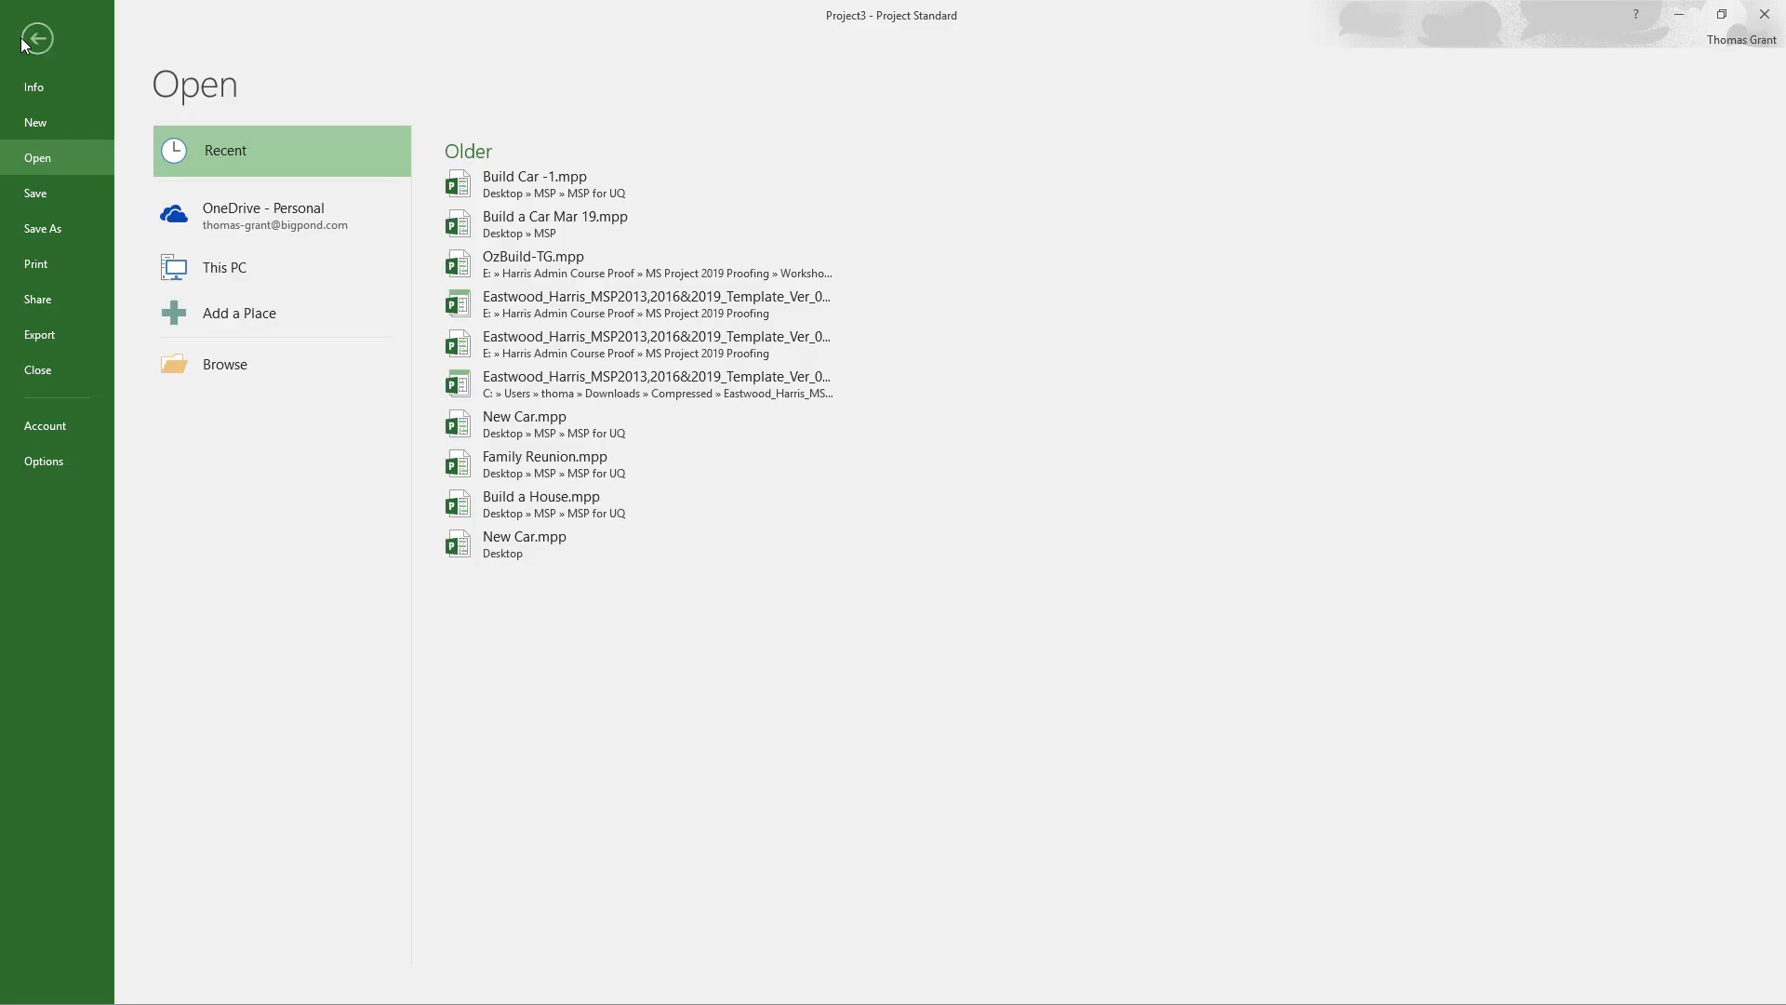
pyautogui.click(52, 369)
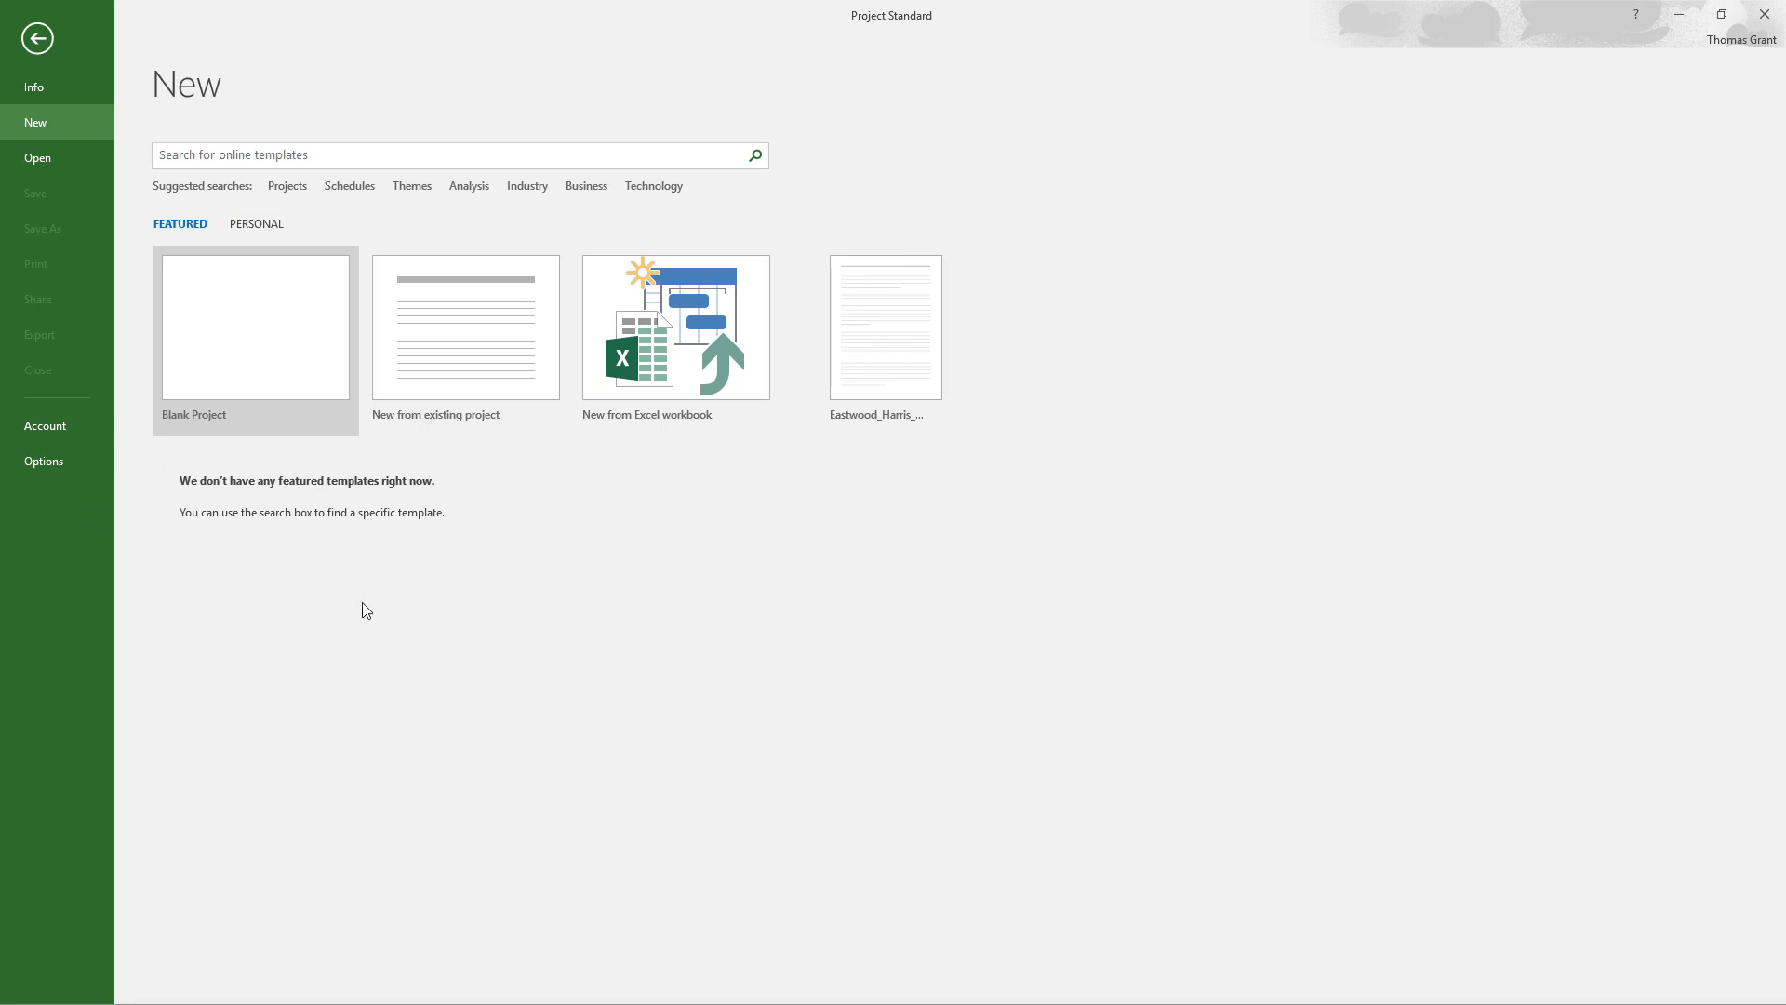
pyautogui.click(60, 460)
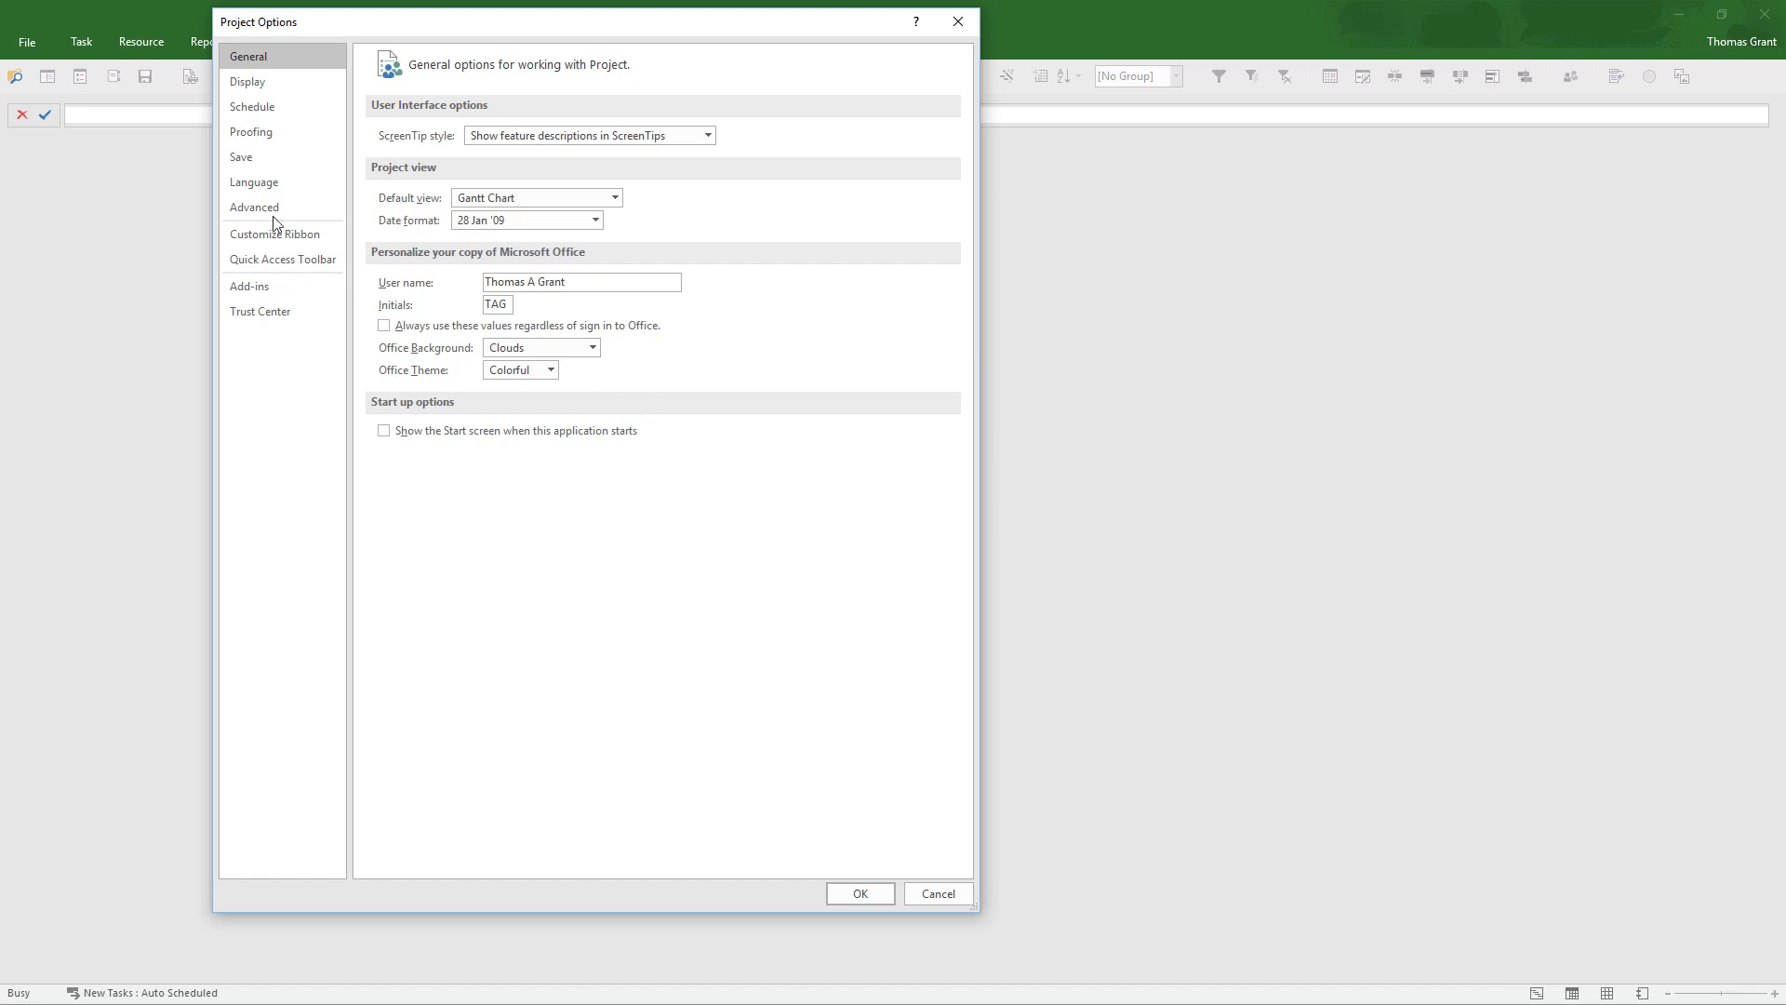
# - Review the Display, Schedule, Save and Advanced settings in Project Options, including the calculation options at the end of the Schedule and Advanced pages
pyautogui.click(247, 82)
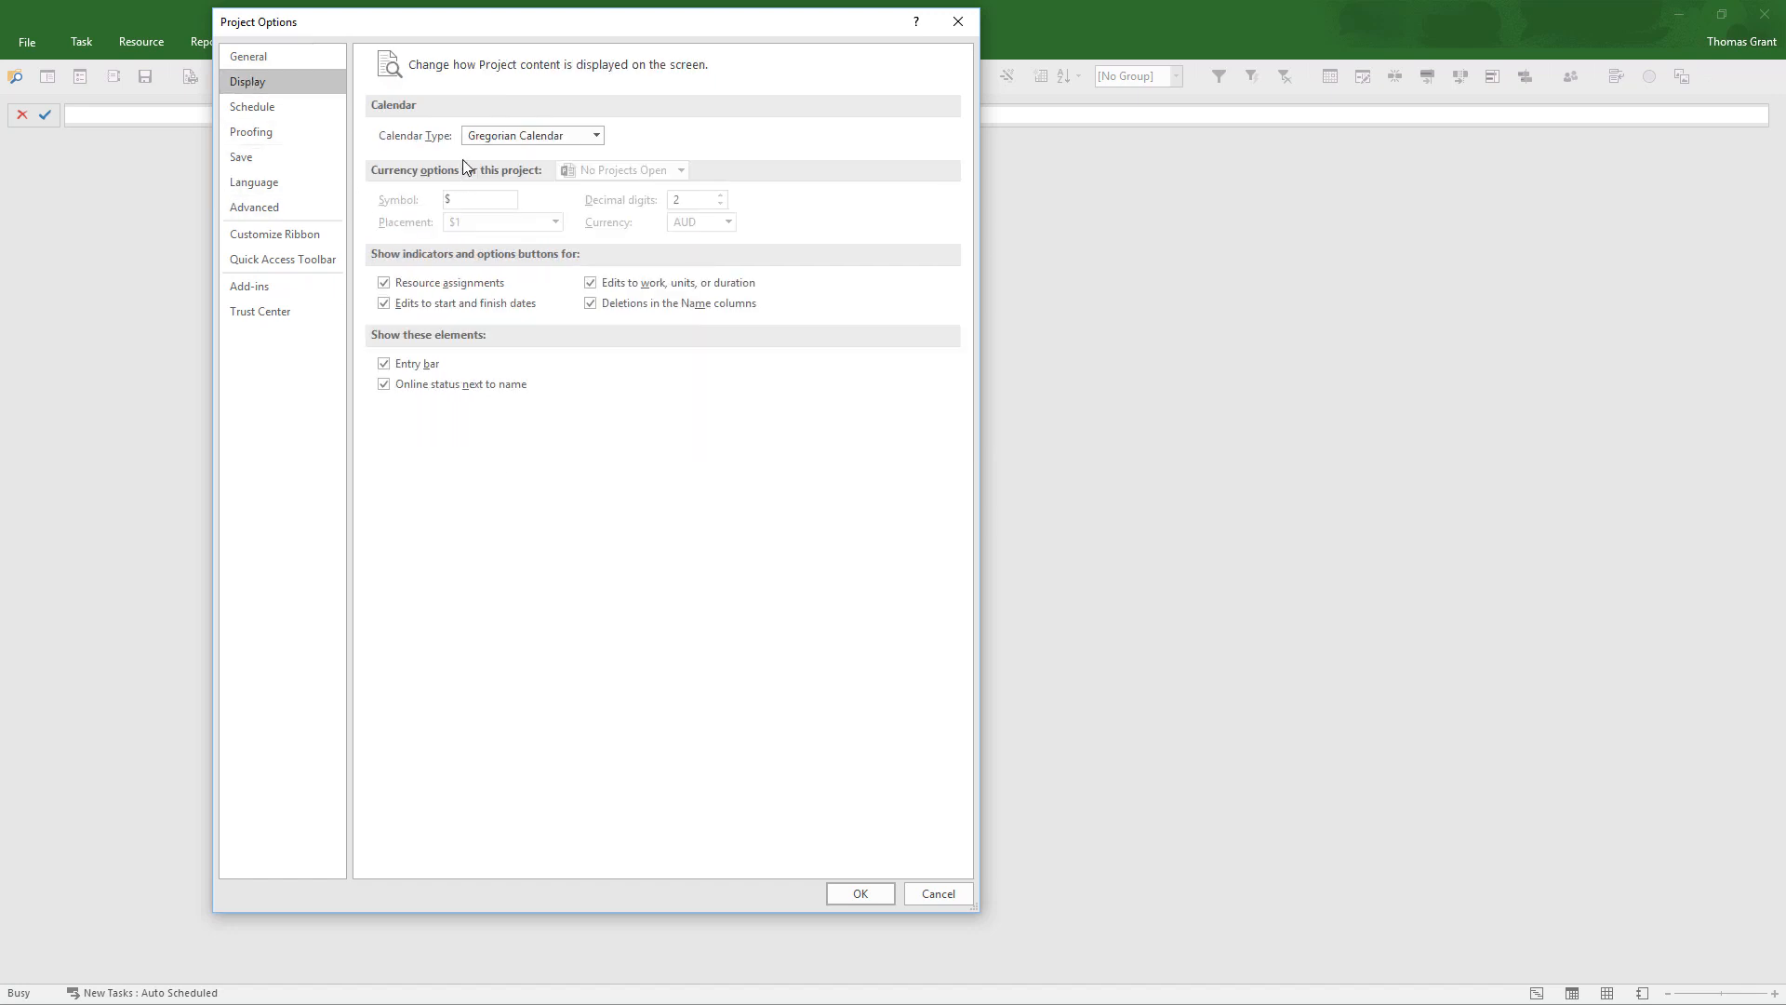
pyautogui.click(254, 105)
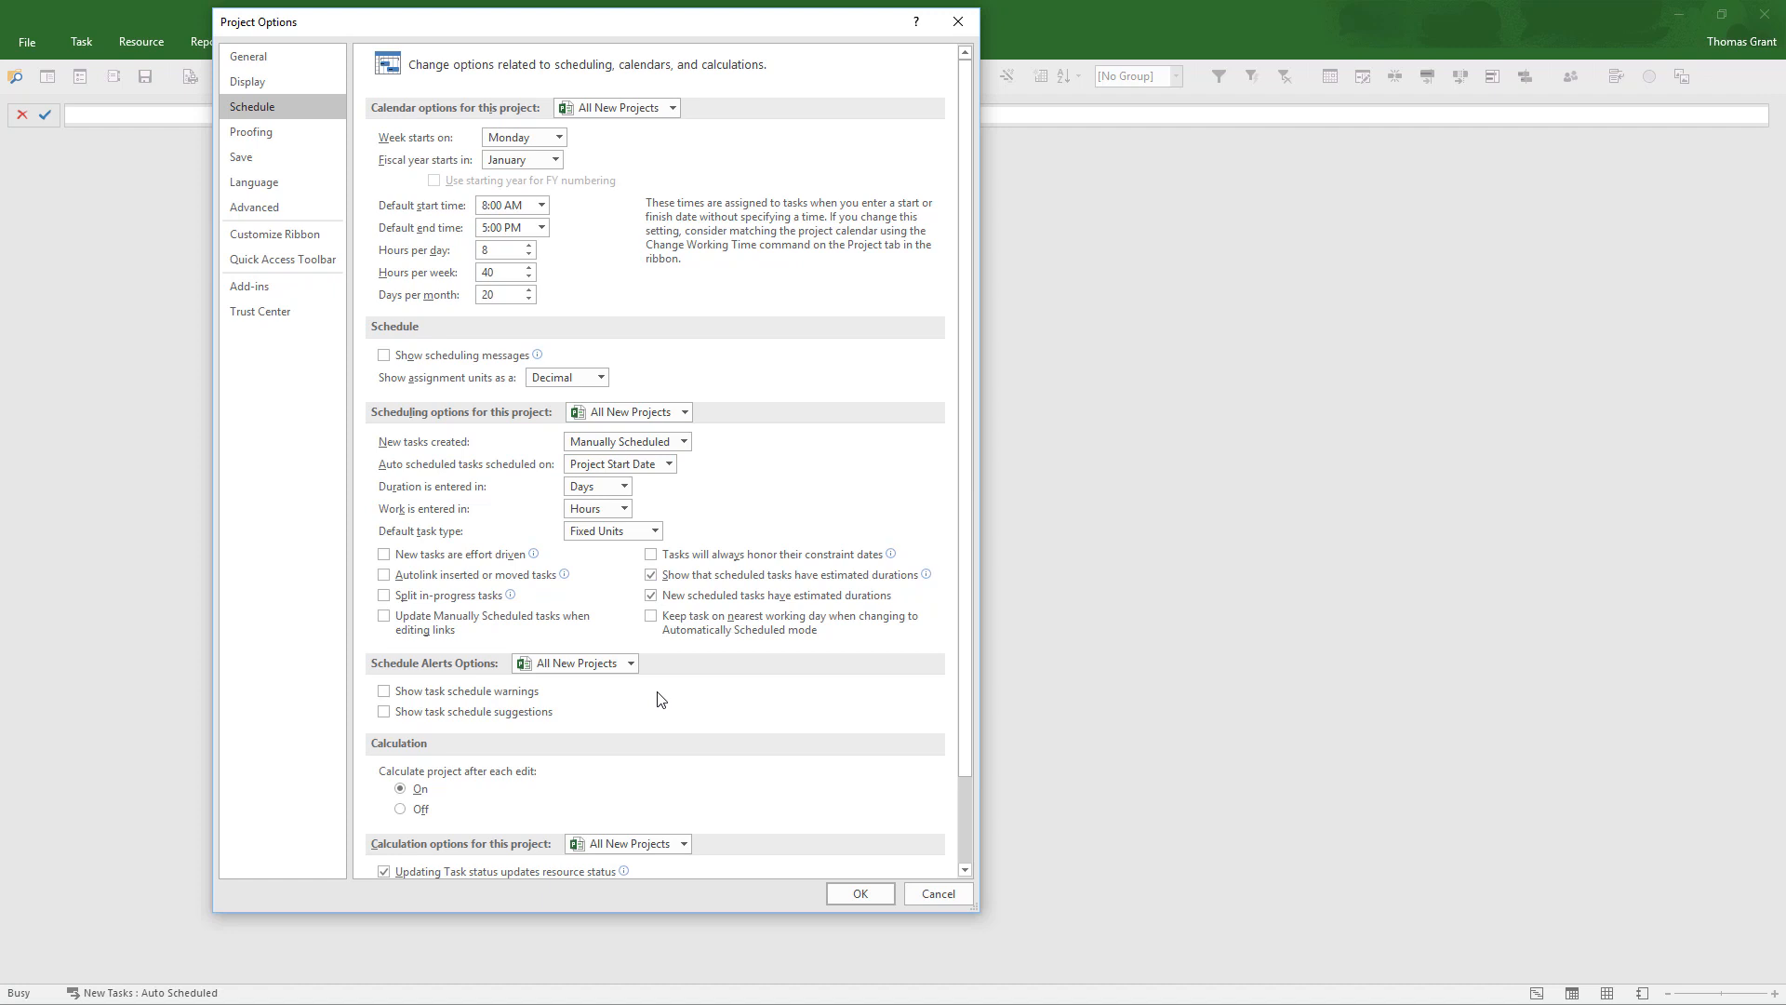
pyautogui.scroll(-1, 671, 725)
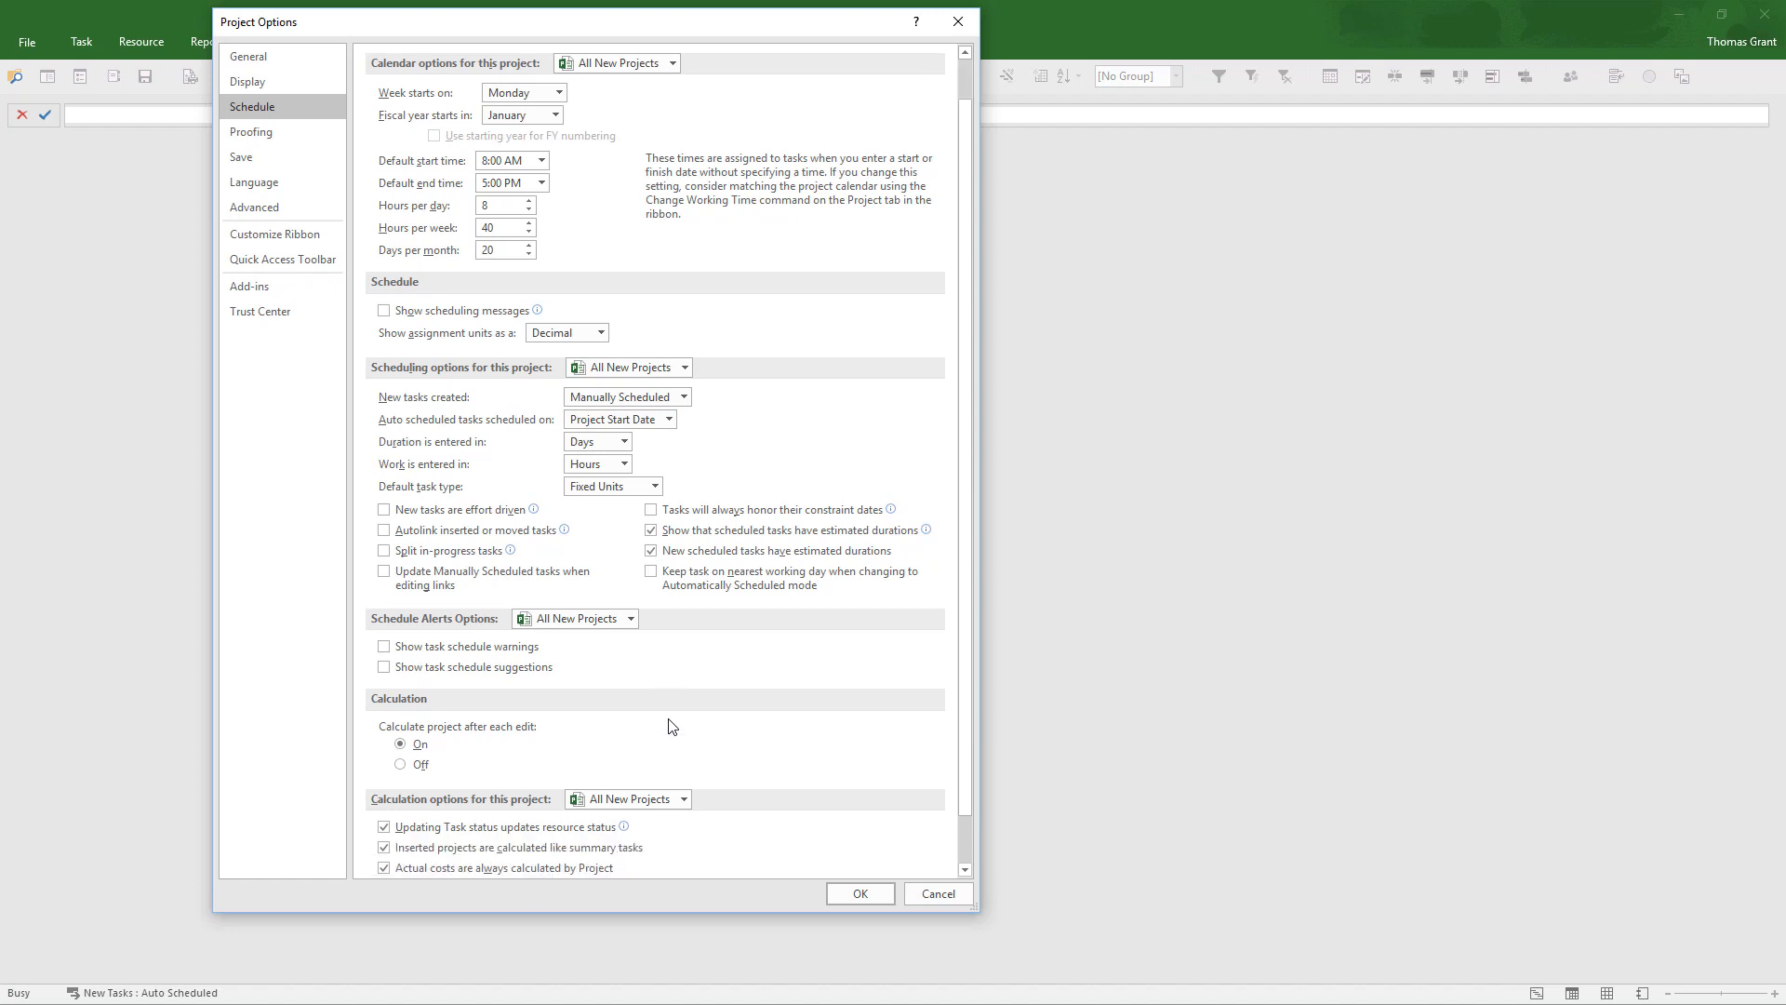
pyautogui.scroll(-1, 672, 725)
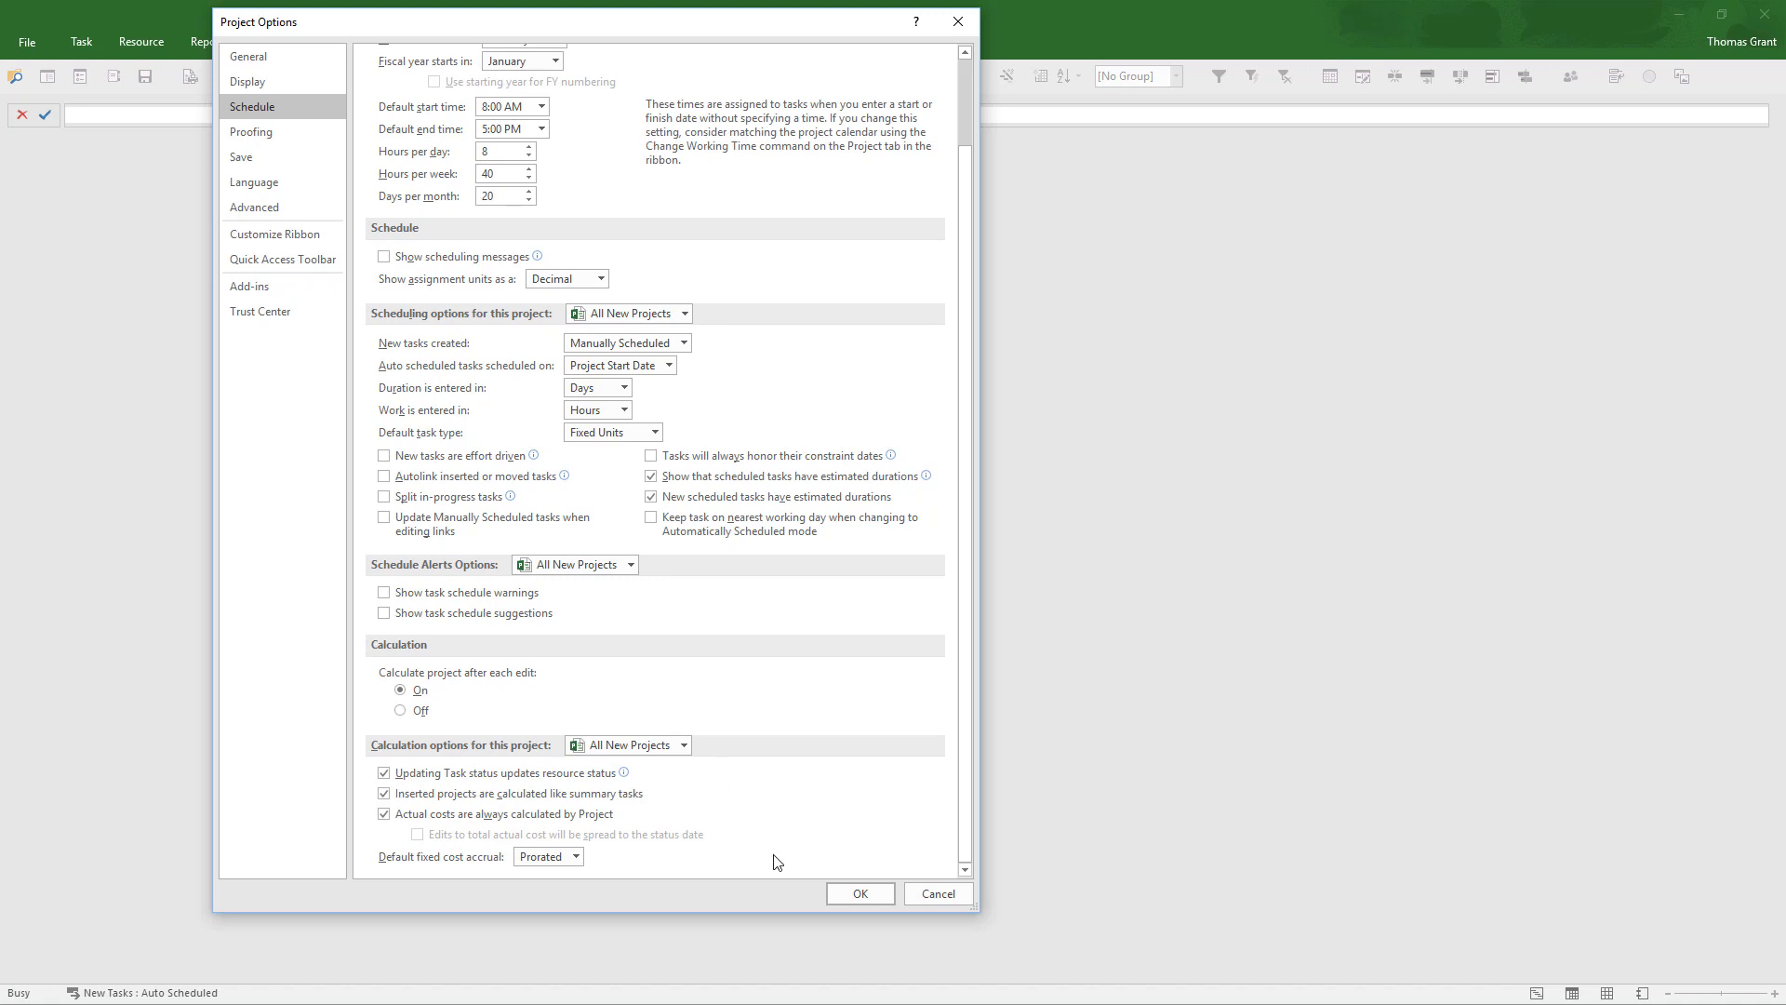
pyautogui.click(251, 159)
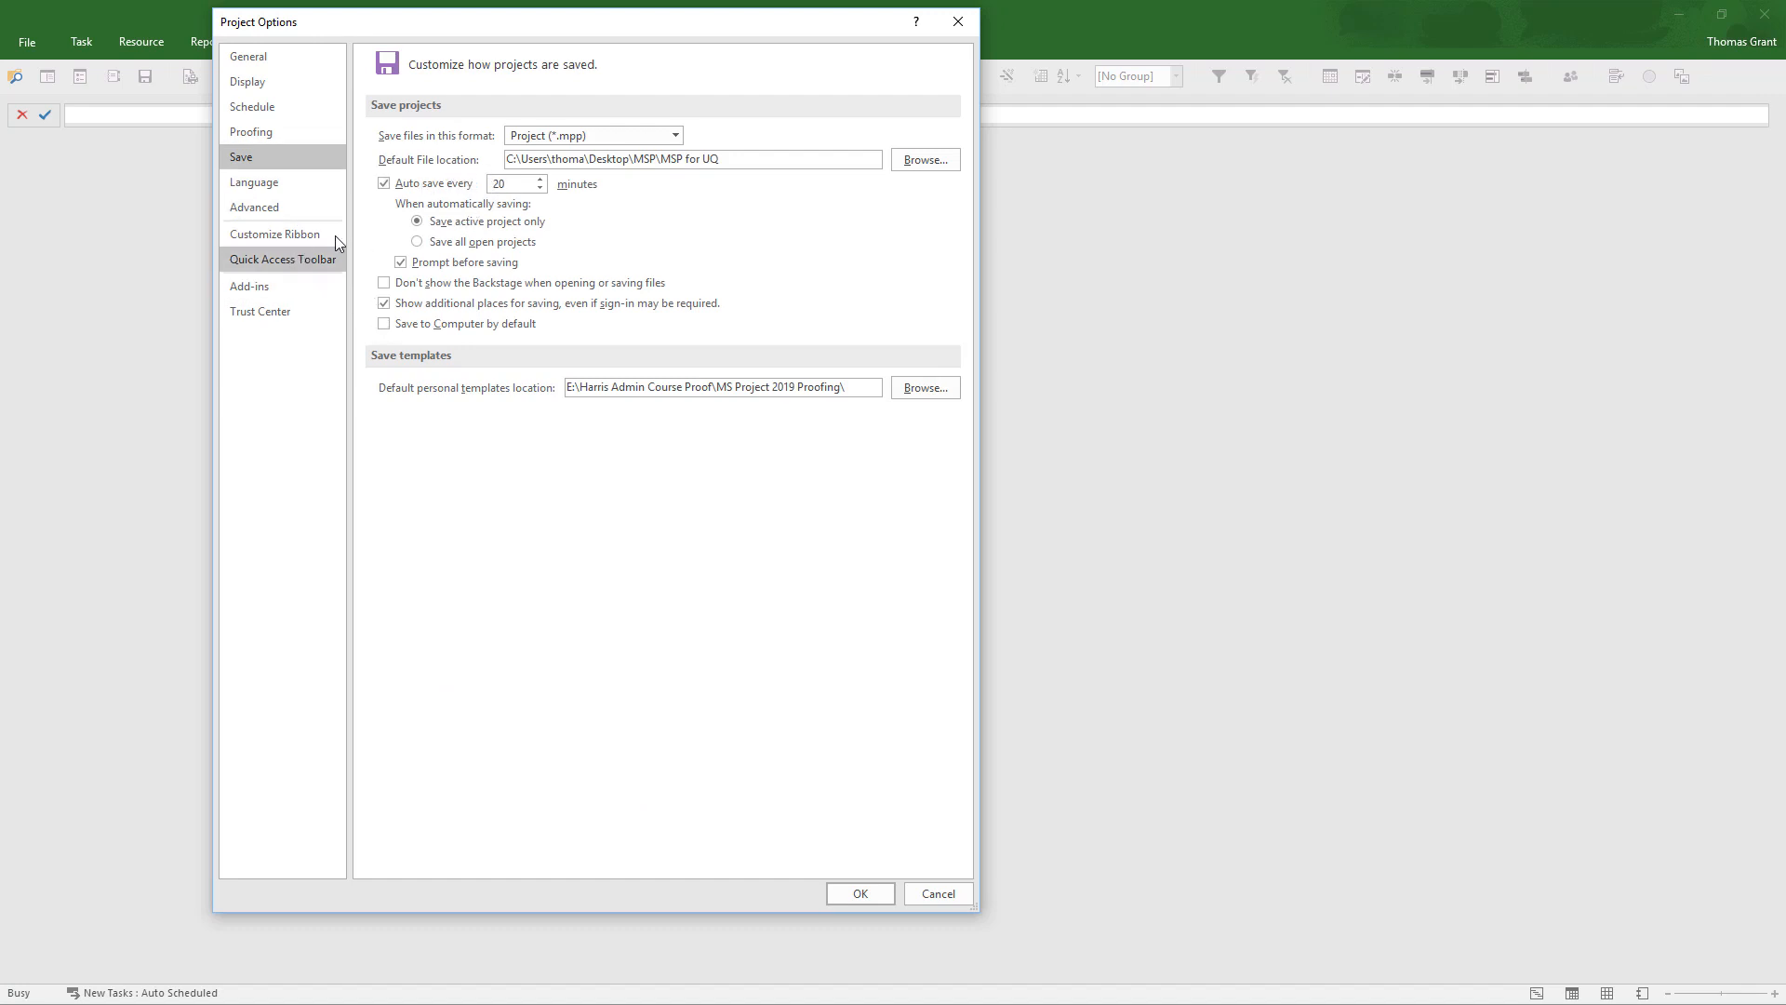
pyautogui.click(252, 210)
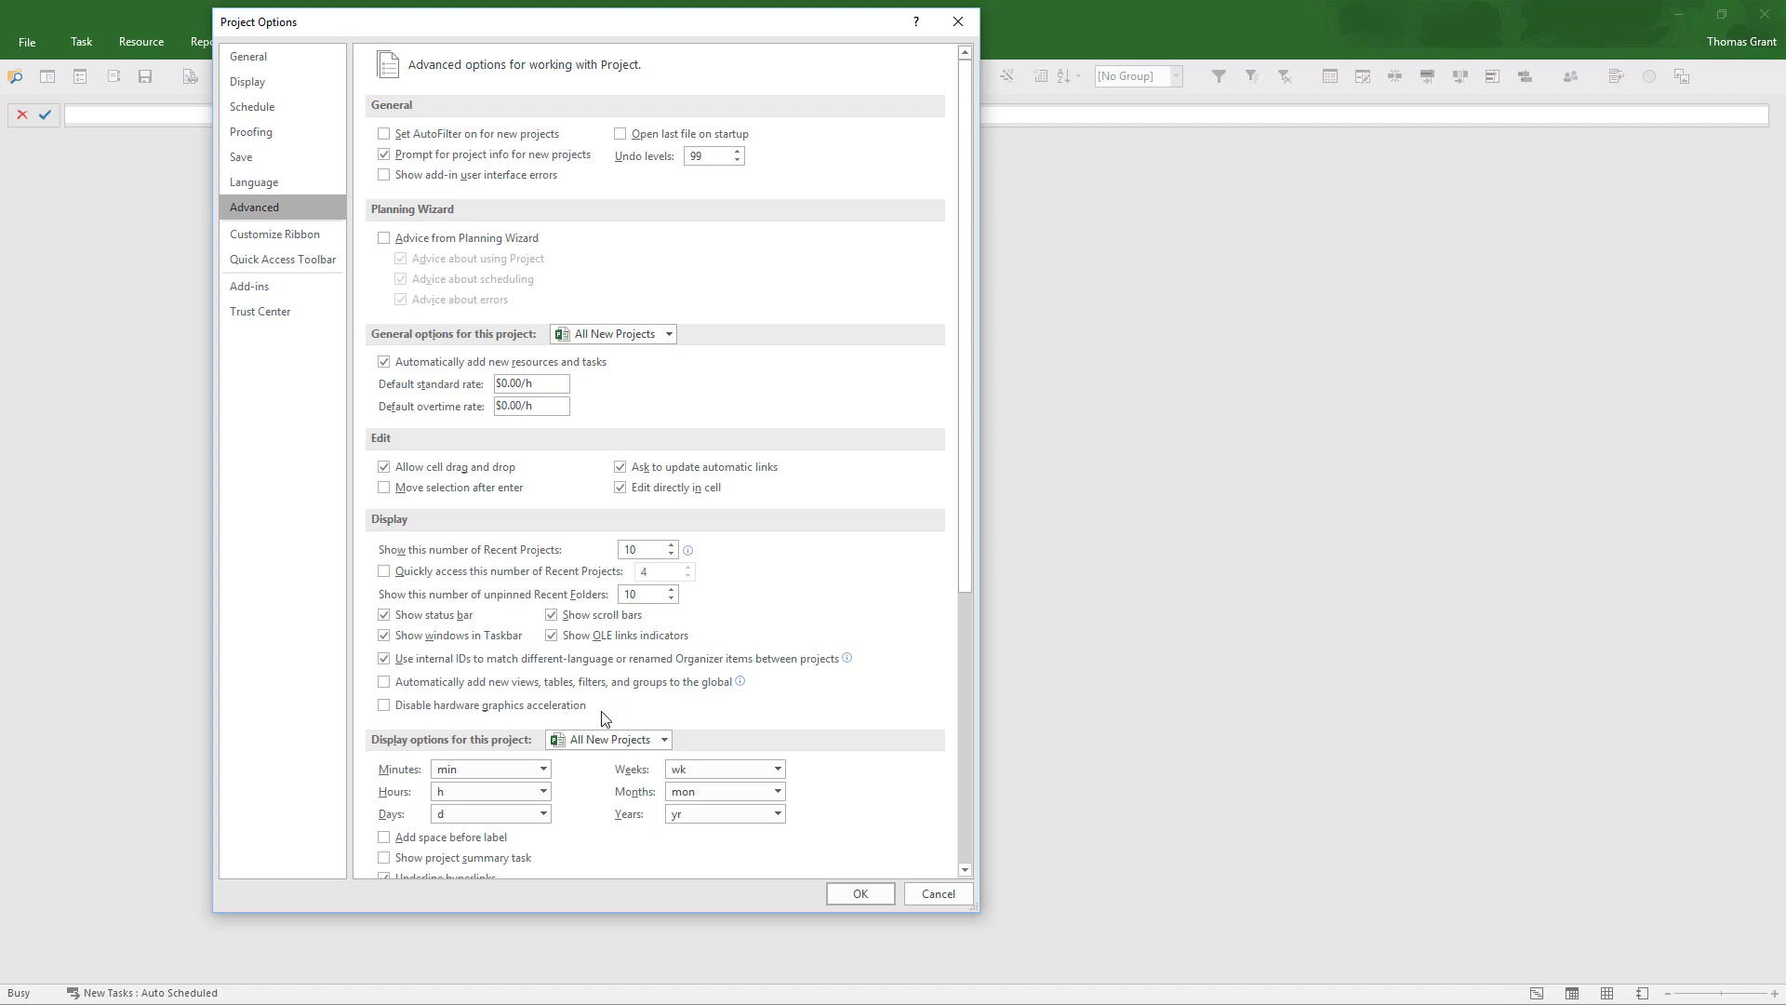
pyautogui.scroll(-1, 679, 716)
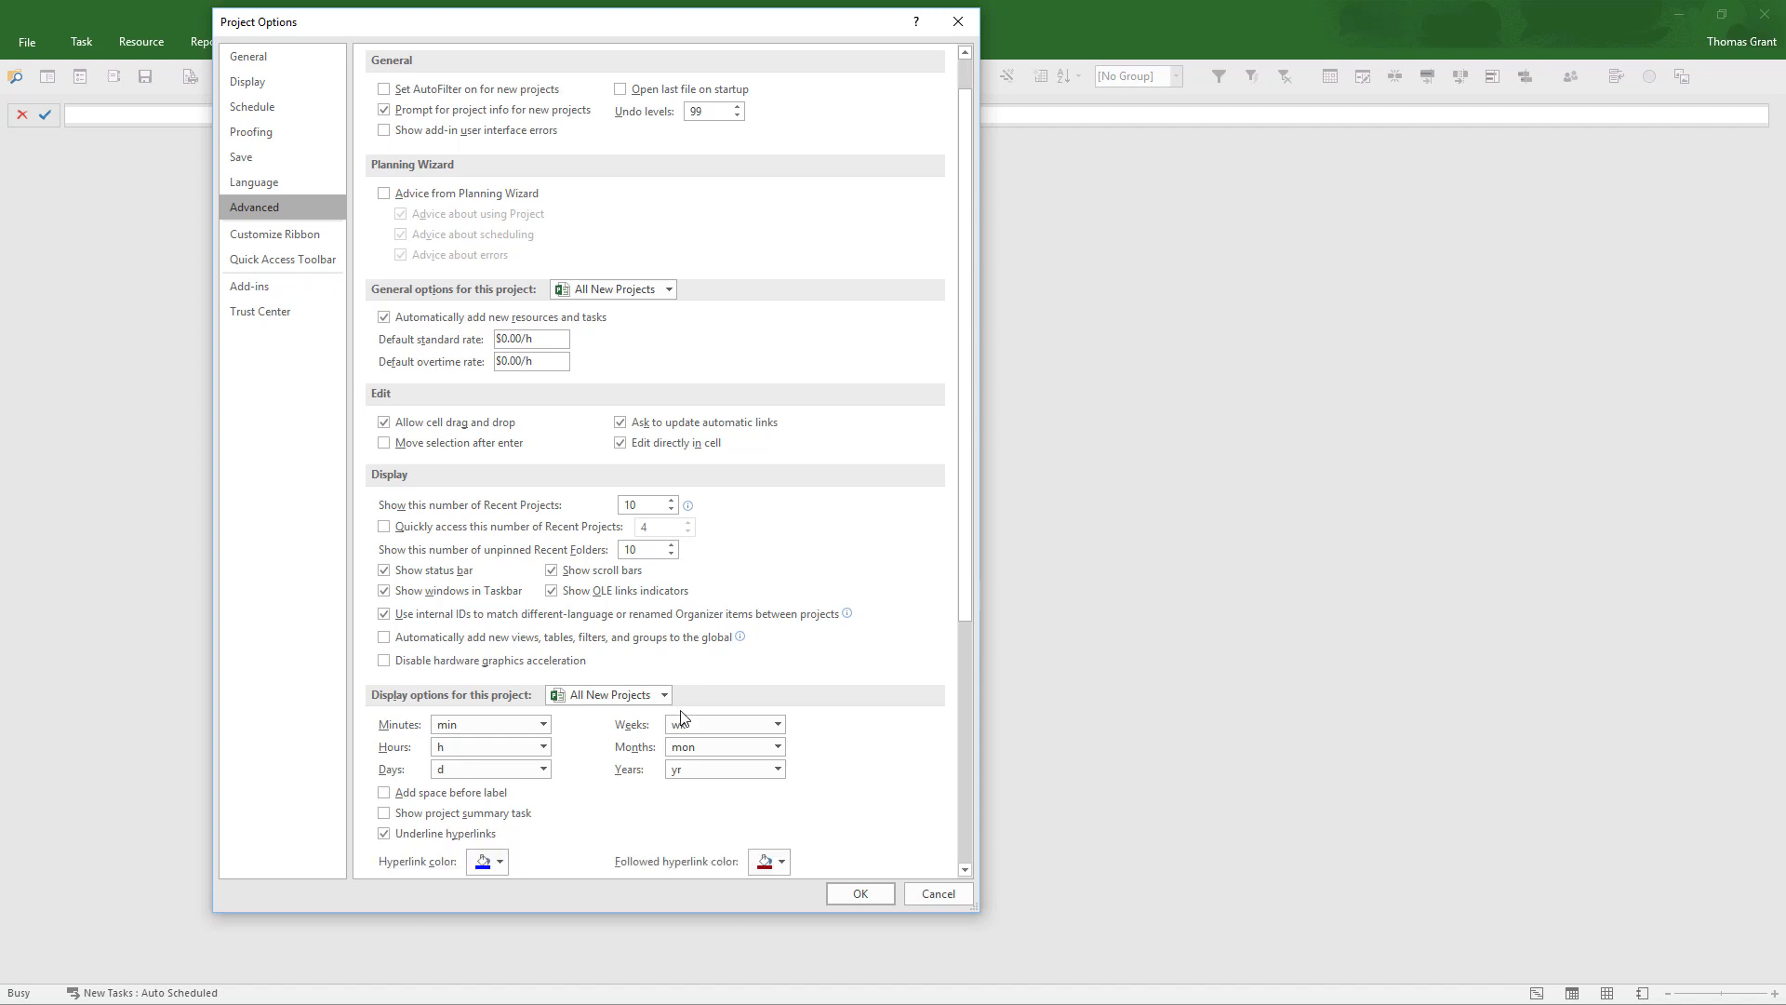
pyautogui.scroll(-5, 679, 717)
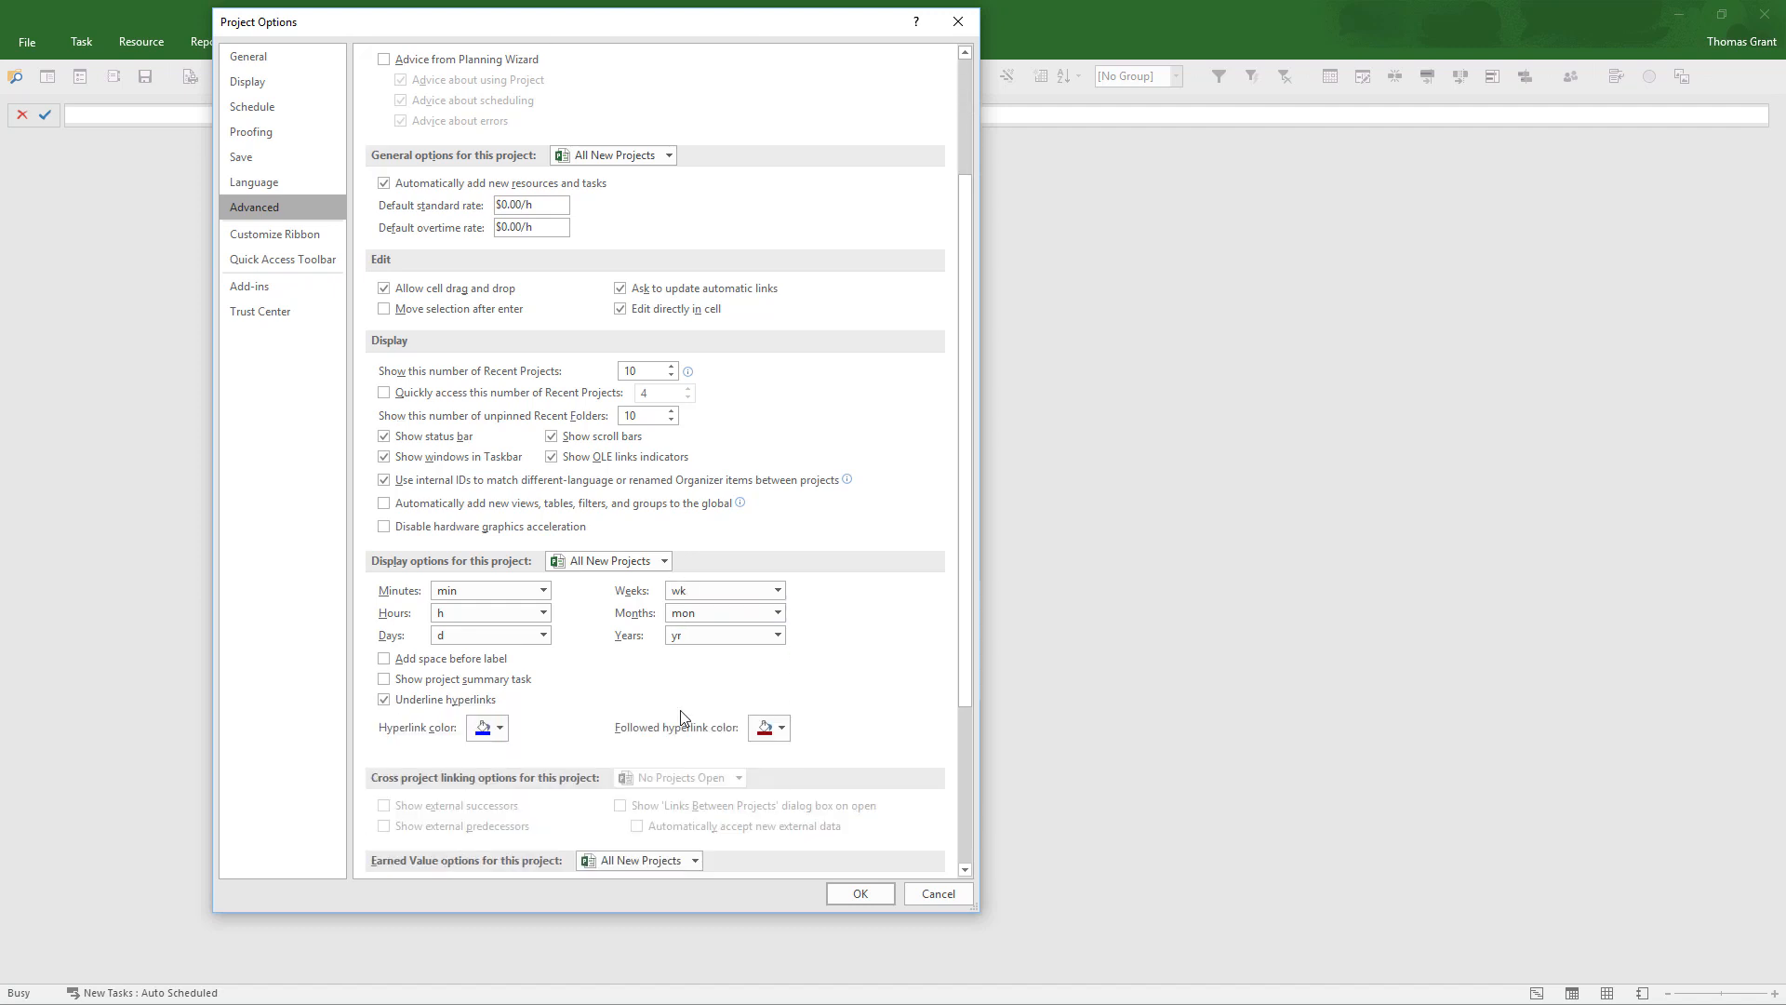
pyautogui.scroll(-3, 682, 716)
pyautogui.scroll(-1, 684, 718)
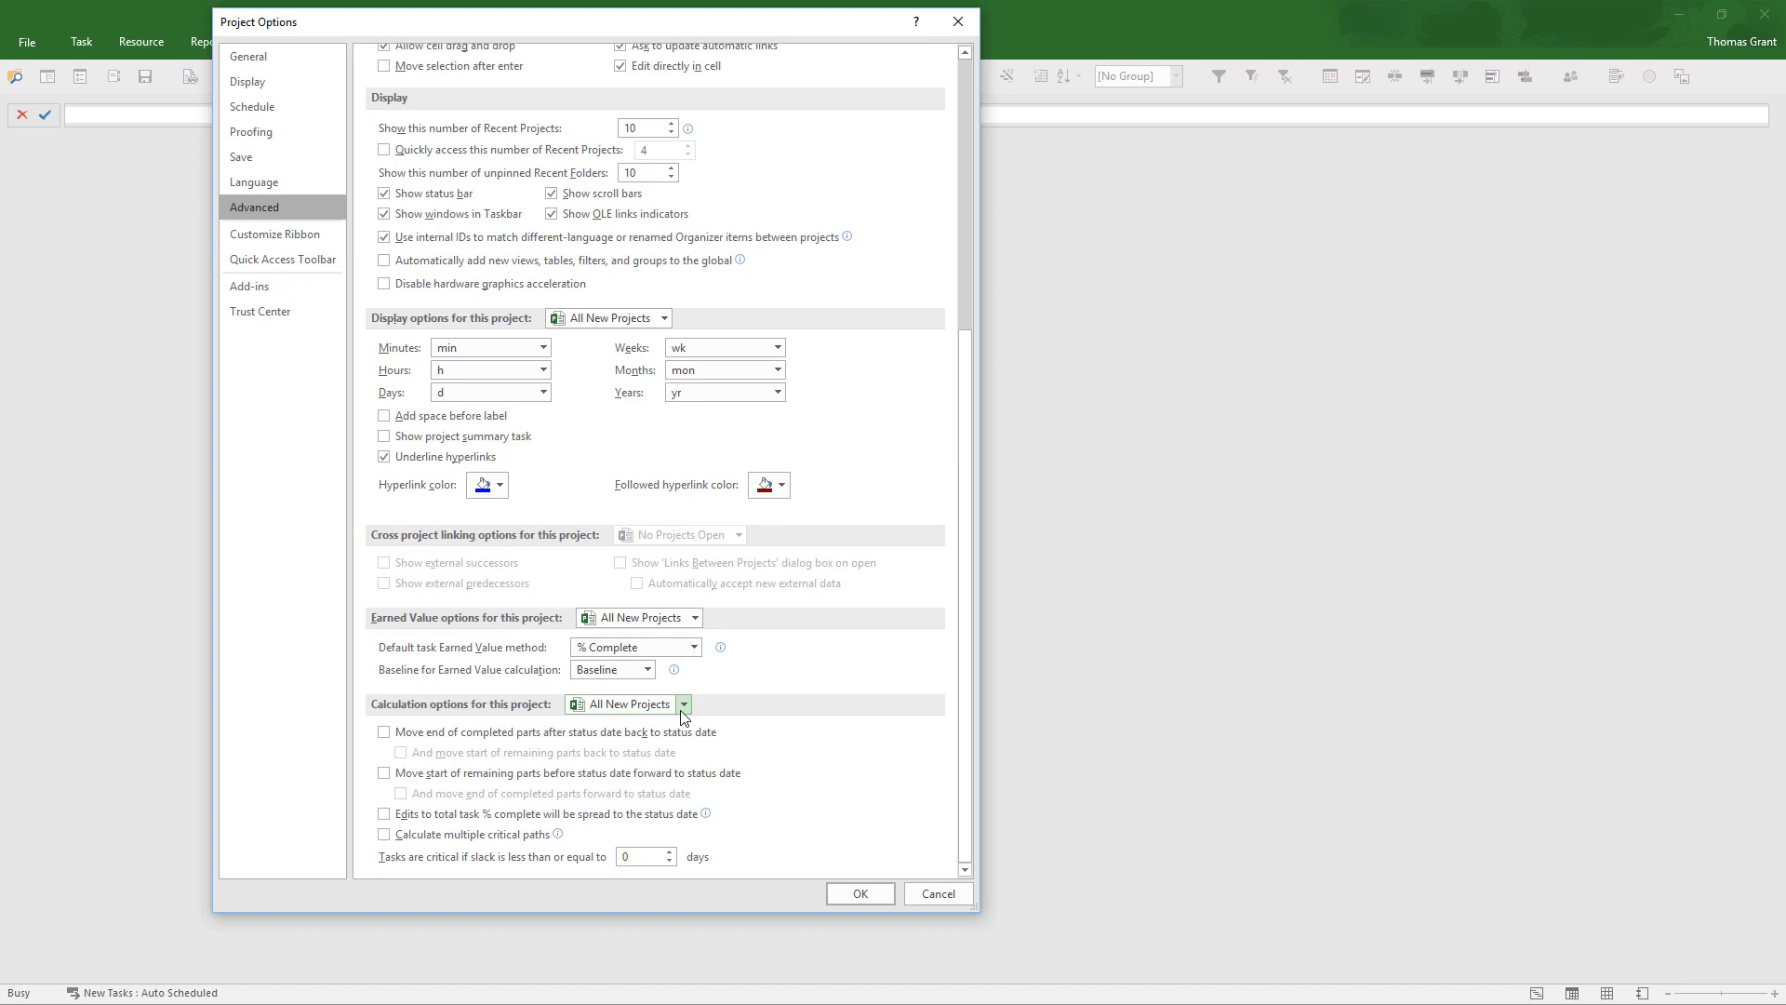
# - Disable the Compare Projects tab in the ribbon customization settings
pyautogui.click(273, 241)
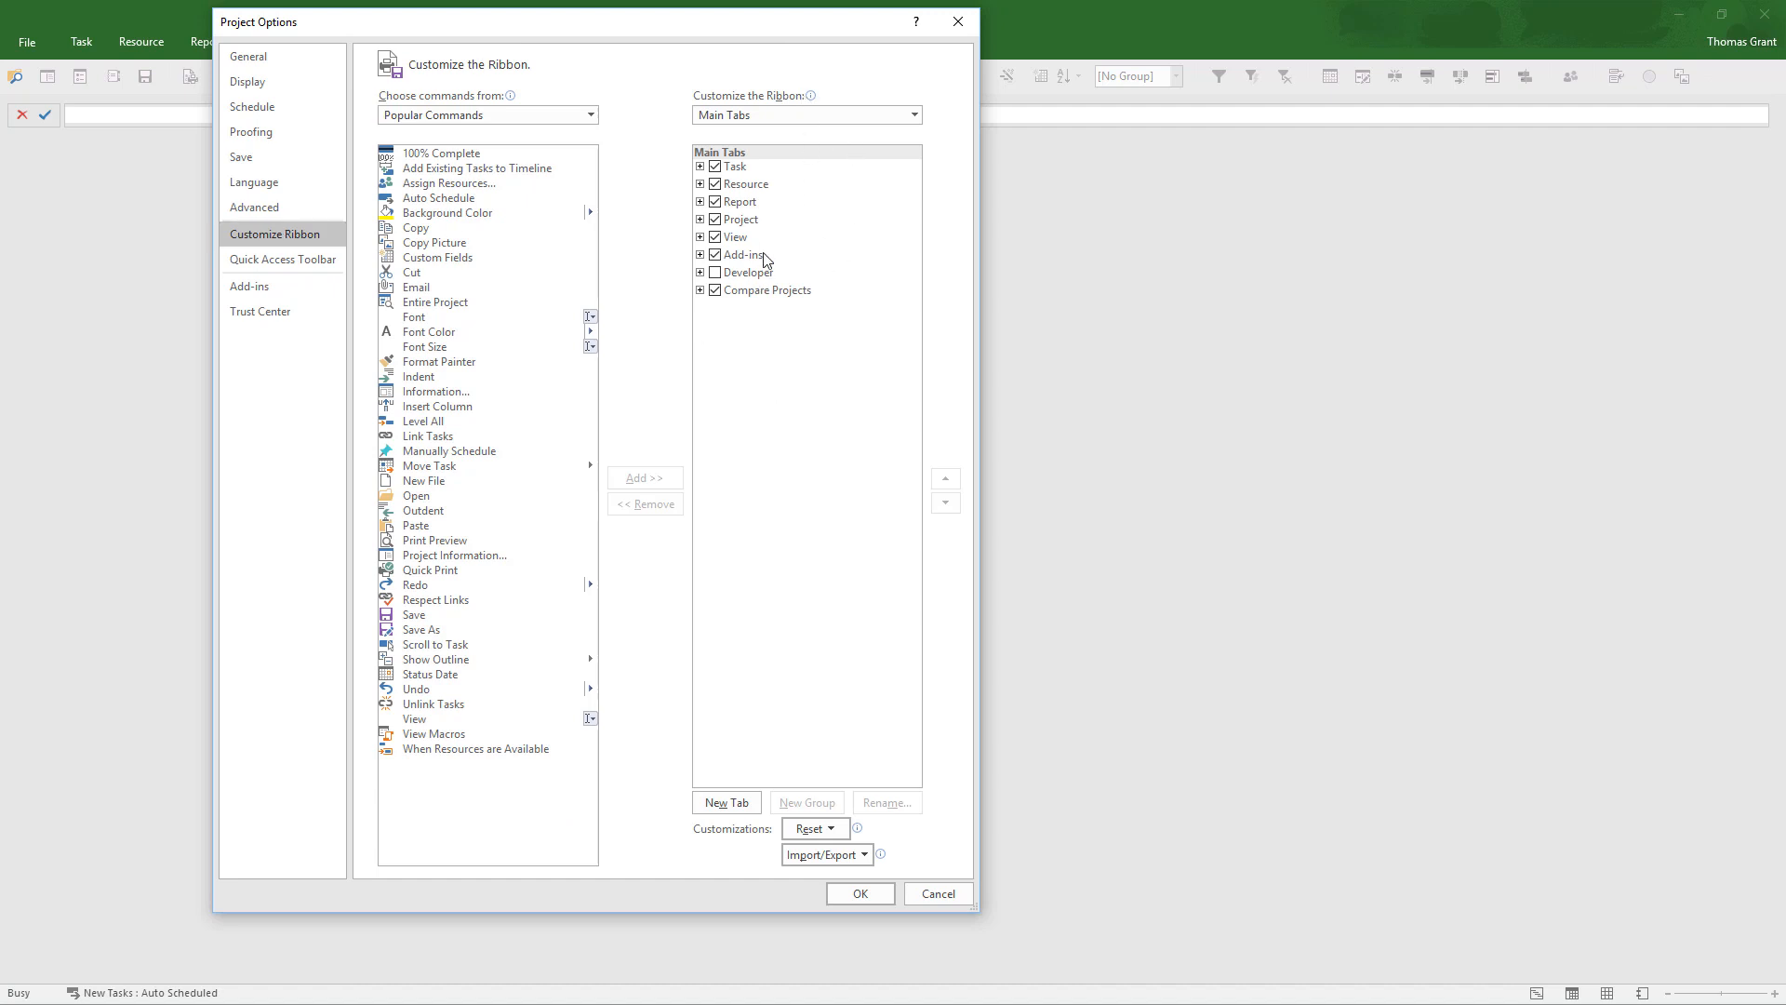
pyautogui.click(700, 291)
pyautogui.click(715, 290)
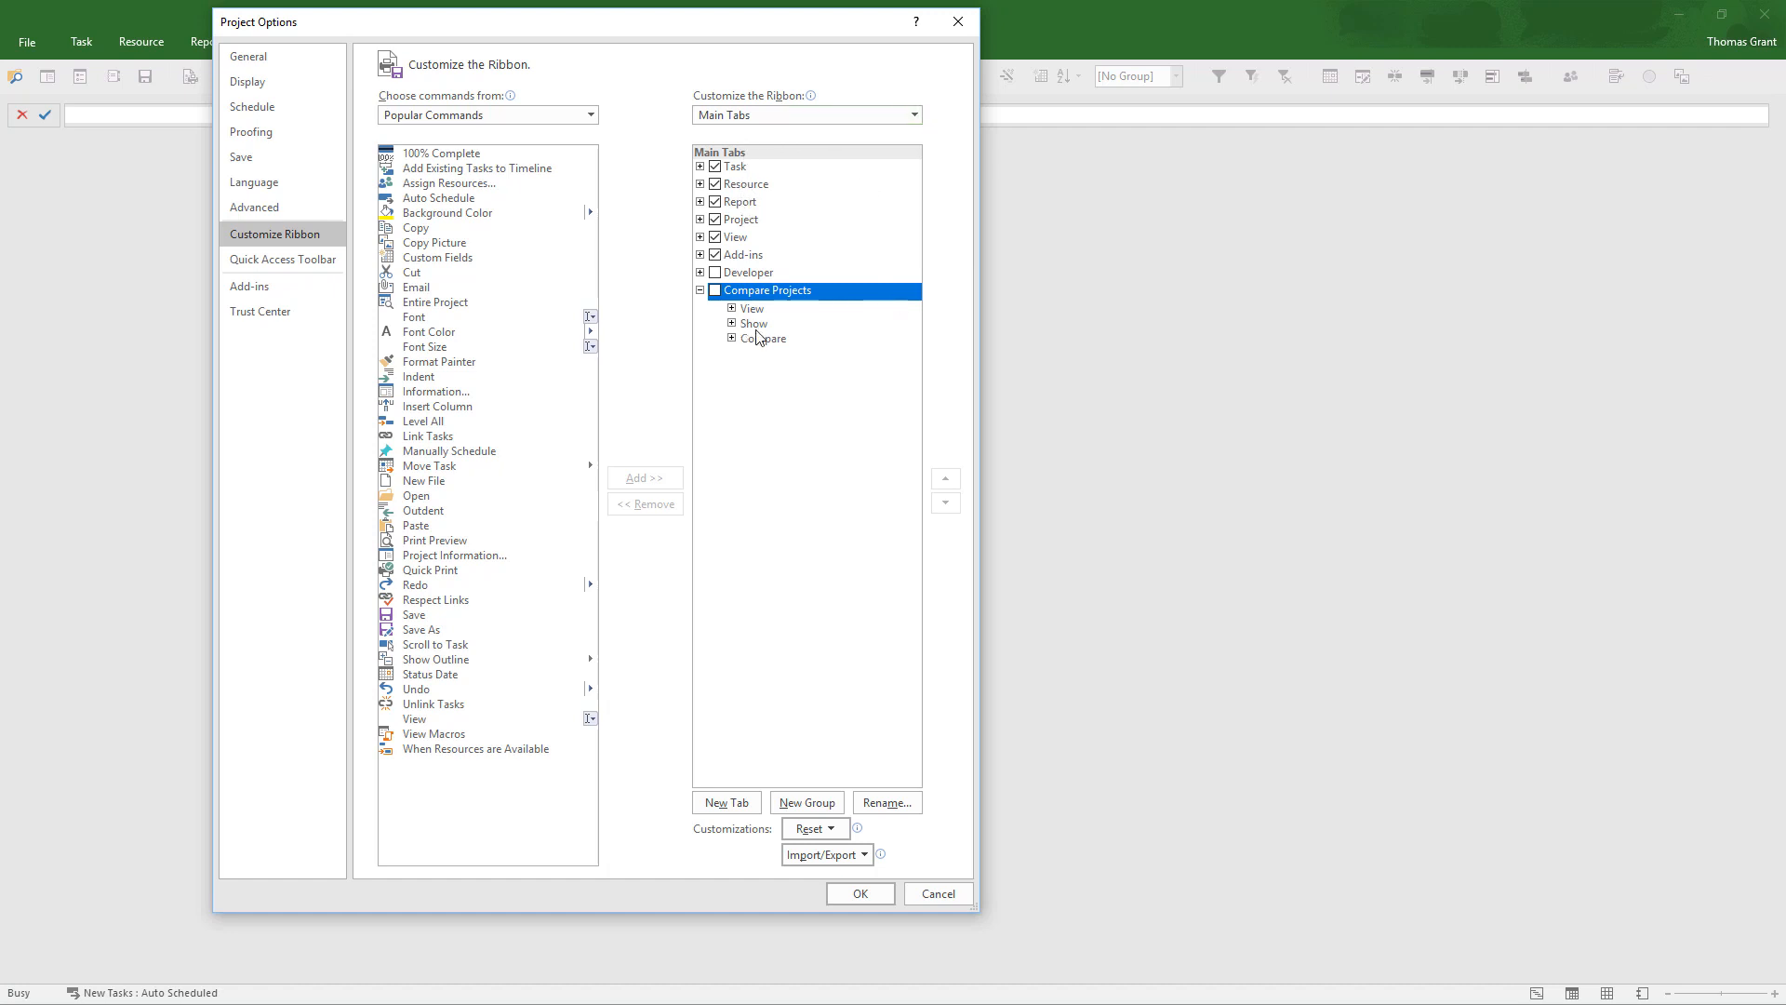
# - Show All Commands in the Quick Access Toolbar customization settings and browse the available commands
pyautogui.click(284, 261)
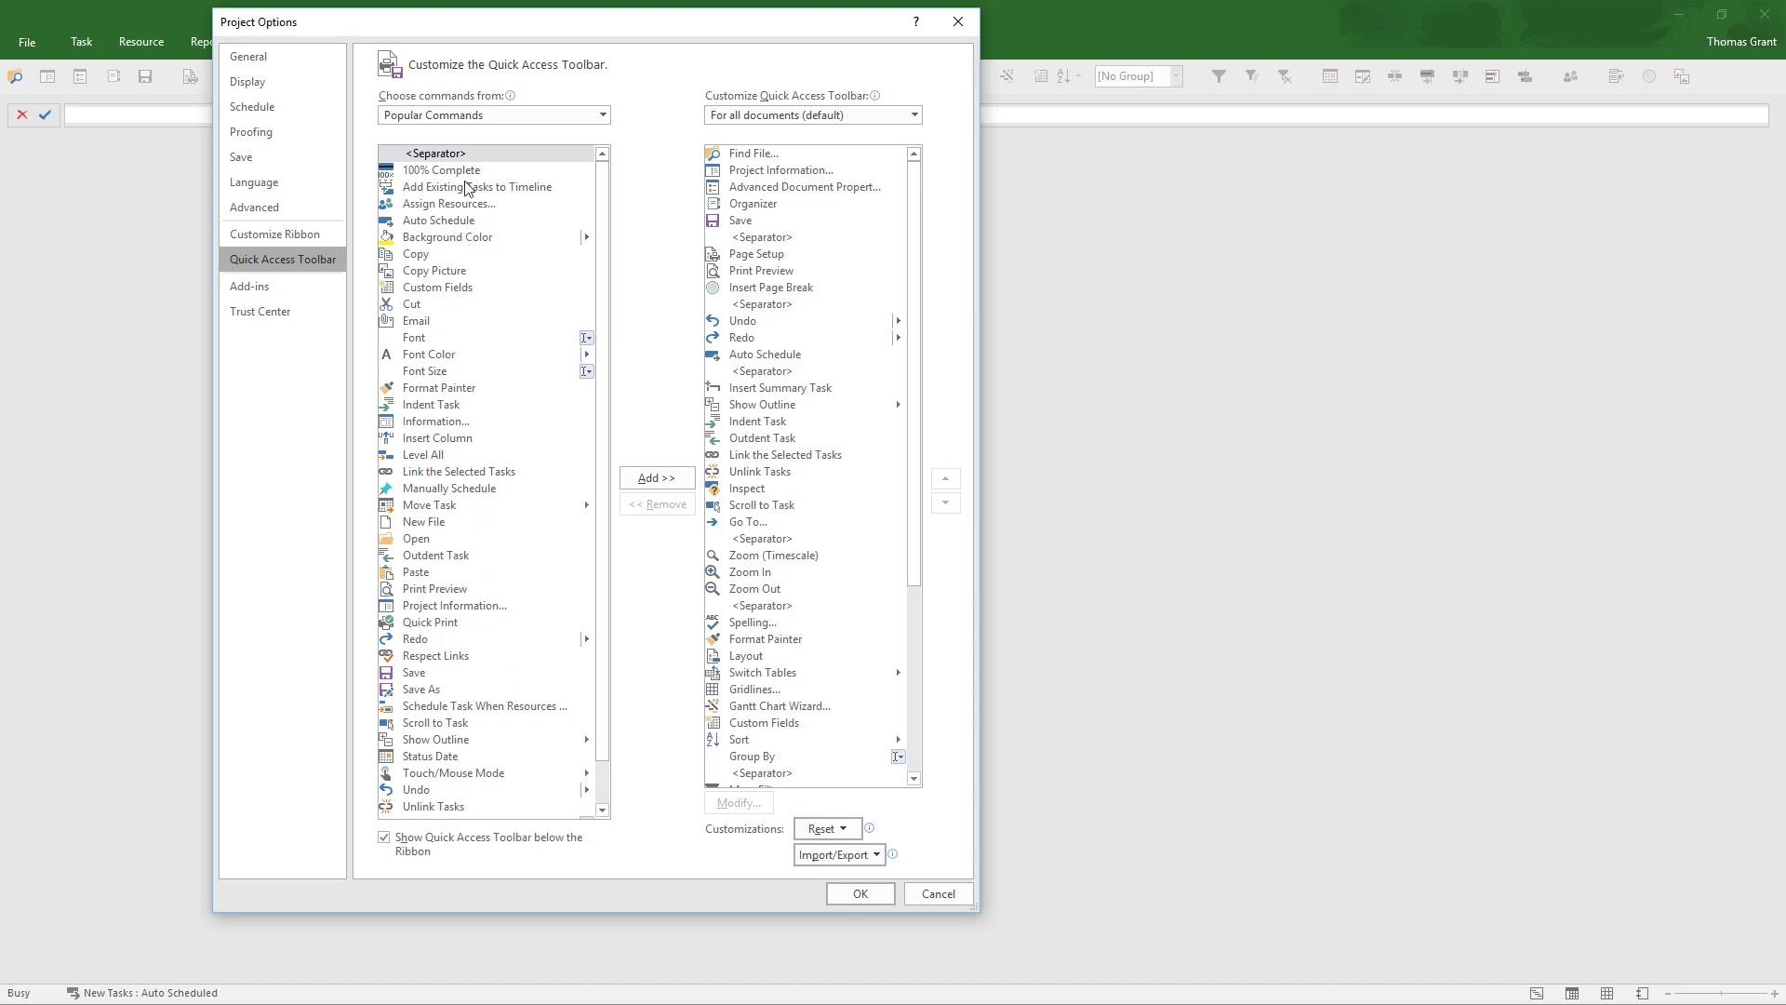
pyautogui.click(602, 115)
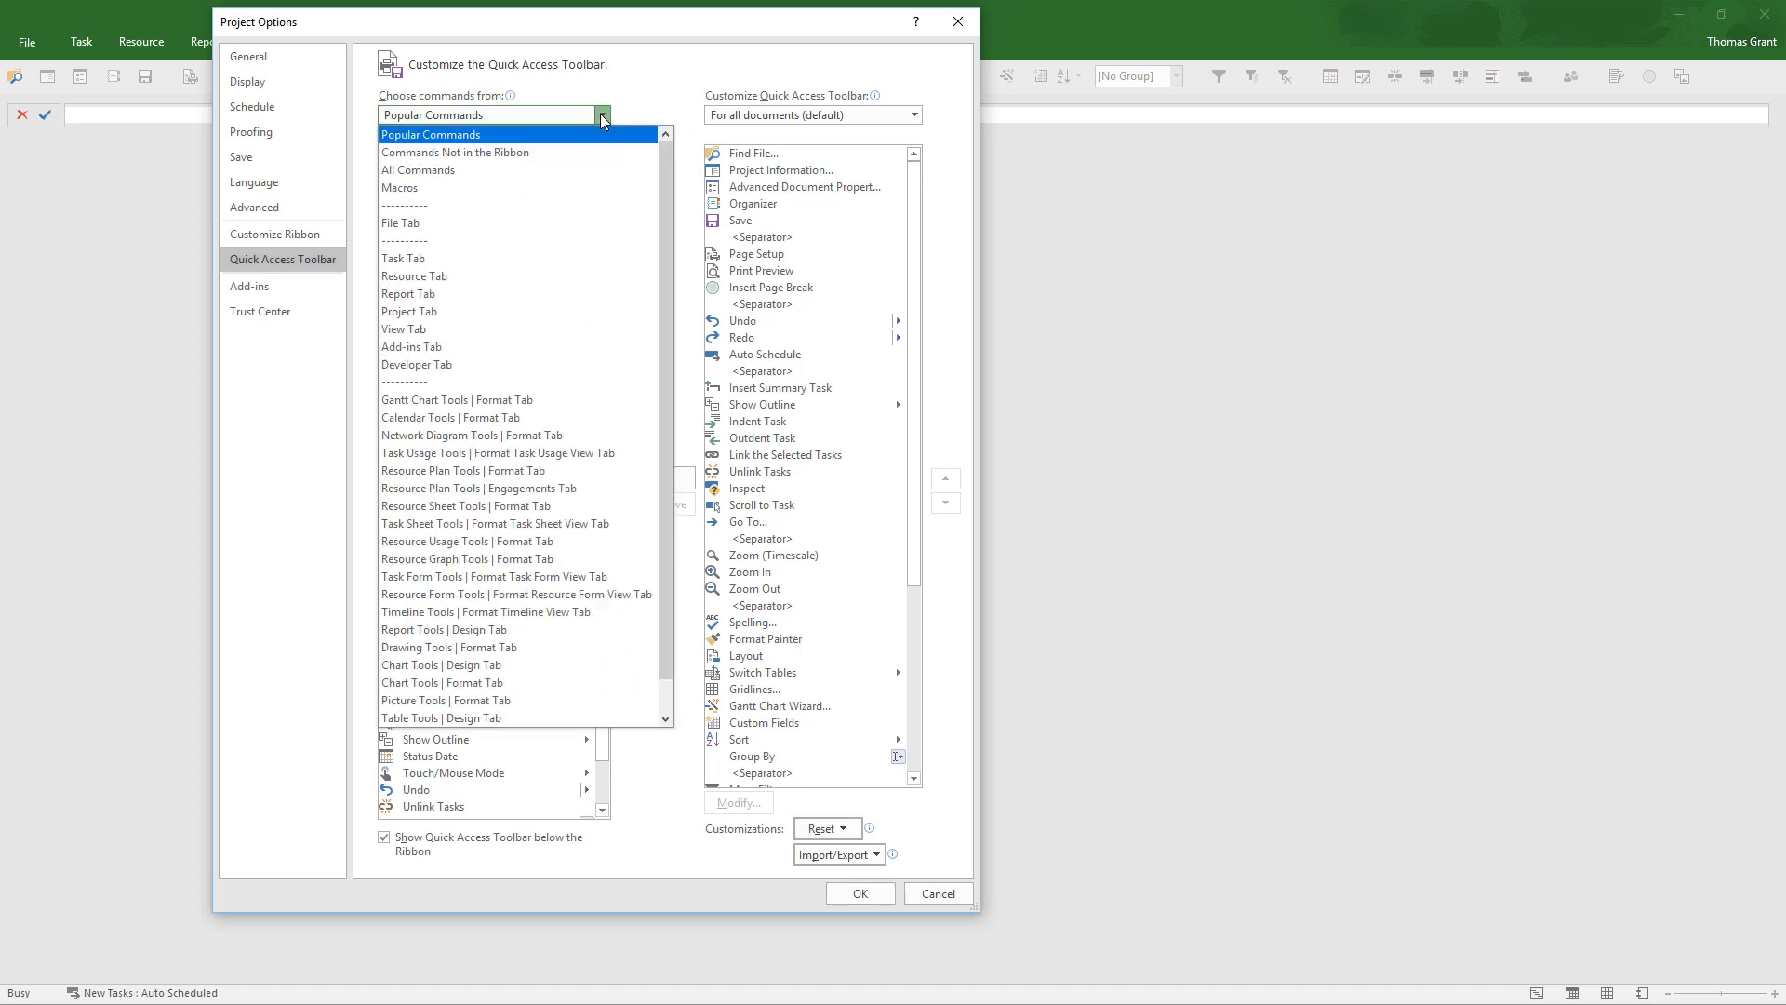
pyautogui.click(421, 174)
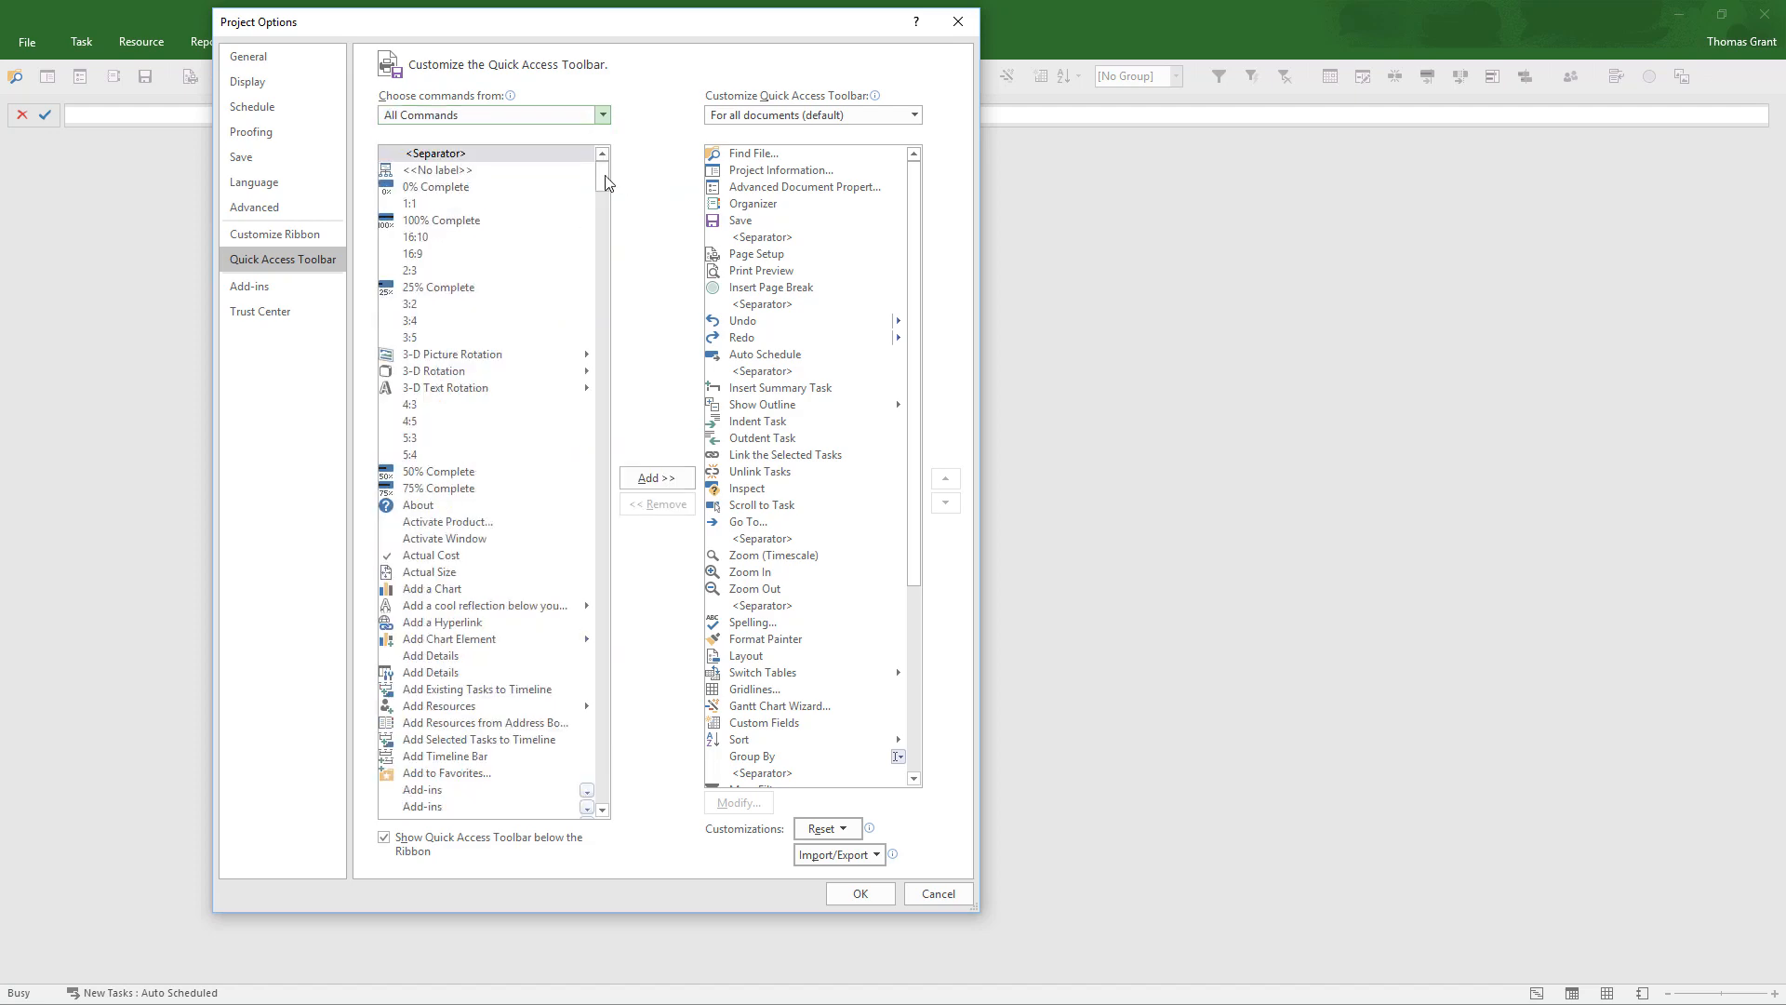
pyautogui.moveTo(600, 179); pyautogui.dragTo(601, 350)
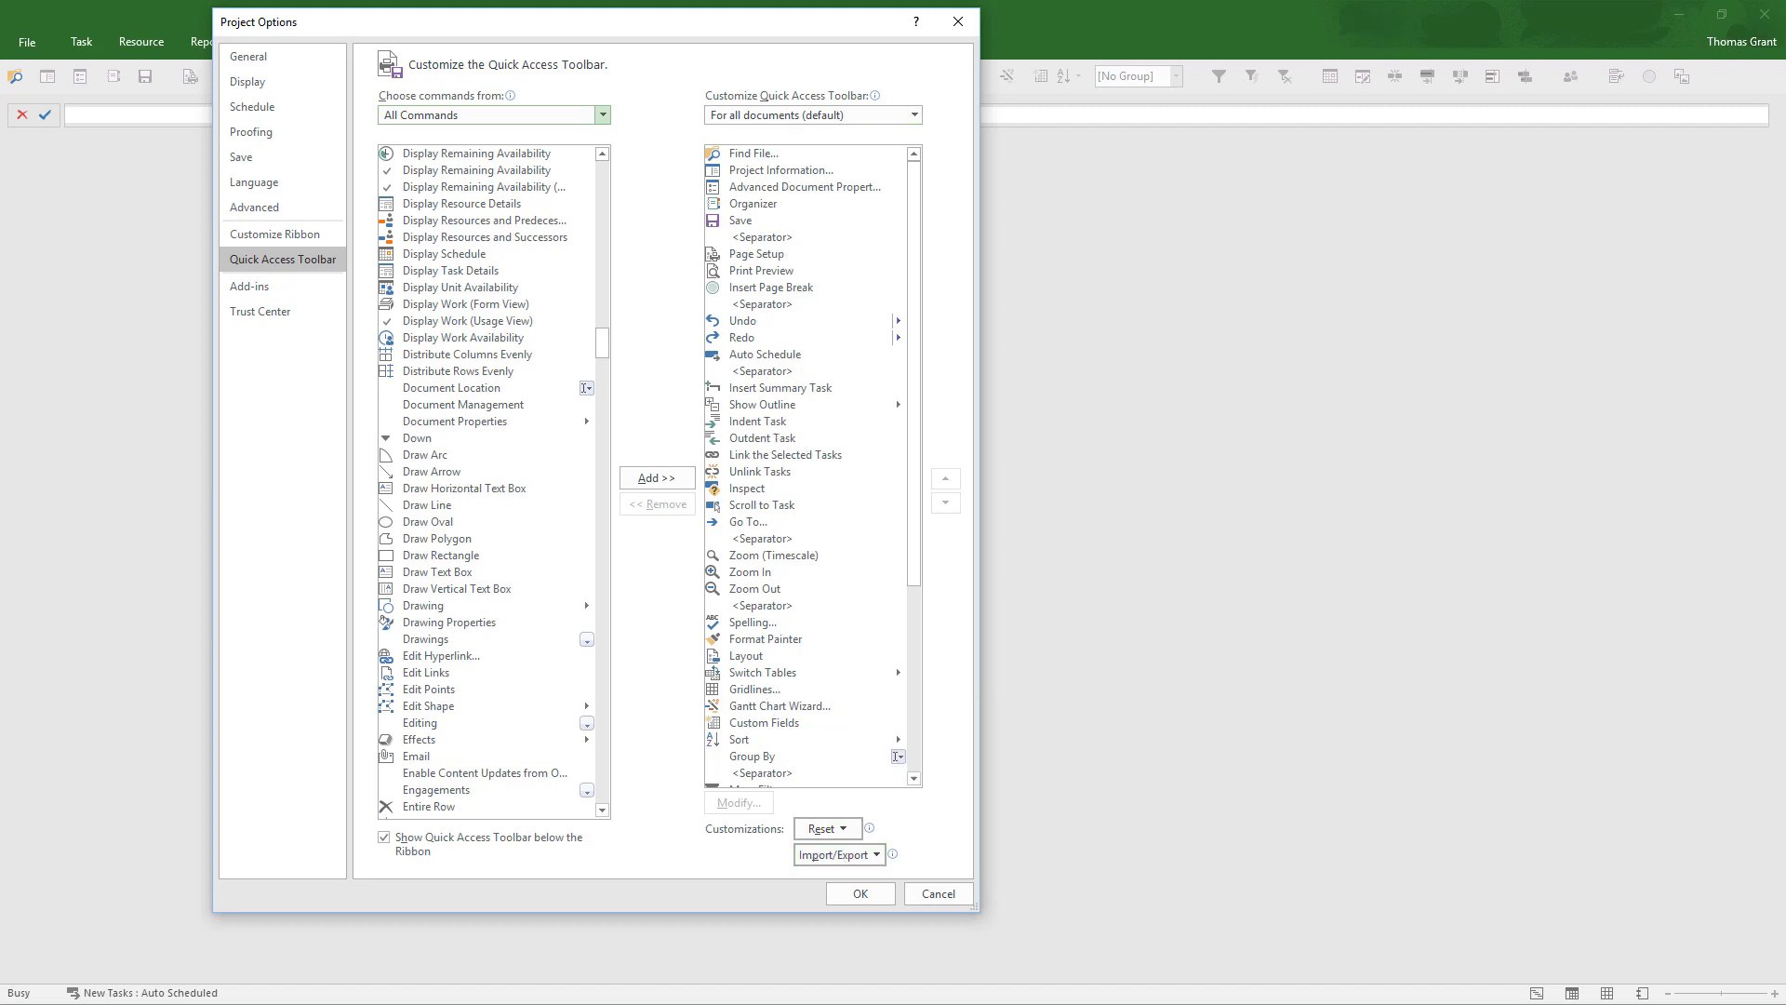
# - Switch to the EH Website.jpg image in Photos and examine where the Microsoft Project Quick Access Toolbar can be downloaded
pyautogui.moveTo(0, 169); pyautogui.dragTo(722, 119)
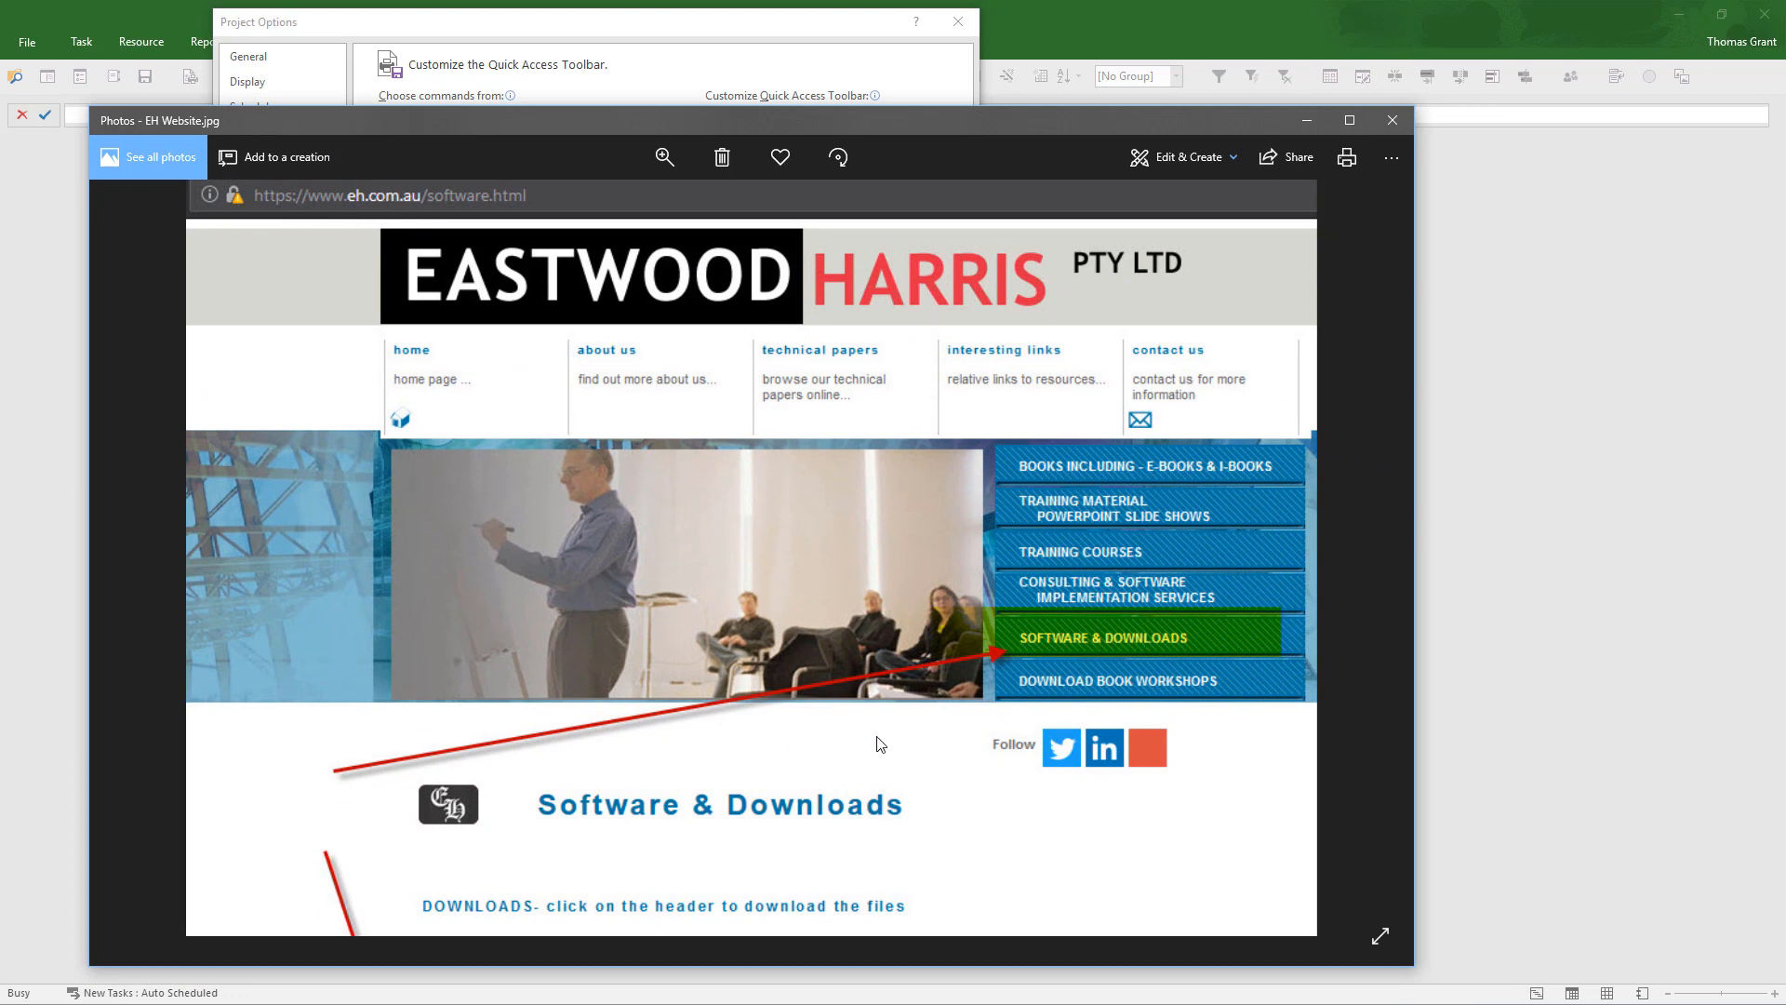
pyautogui.scroll(-5, 1029, 791)
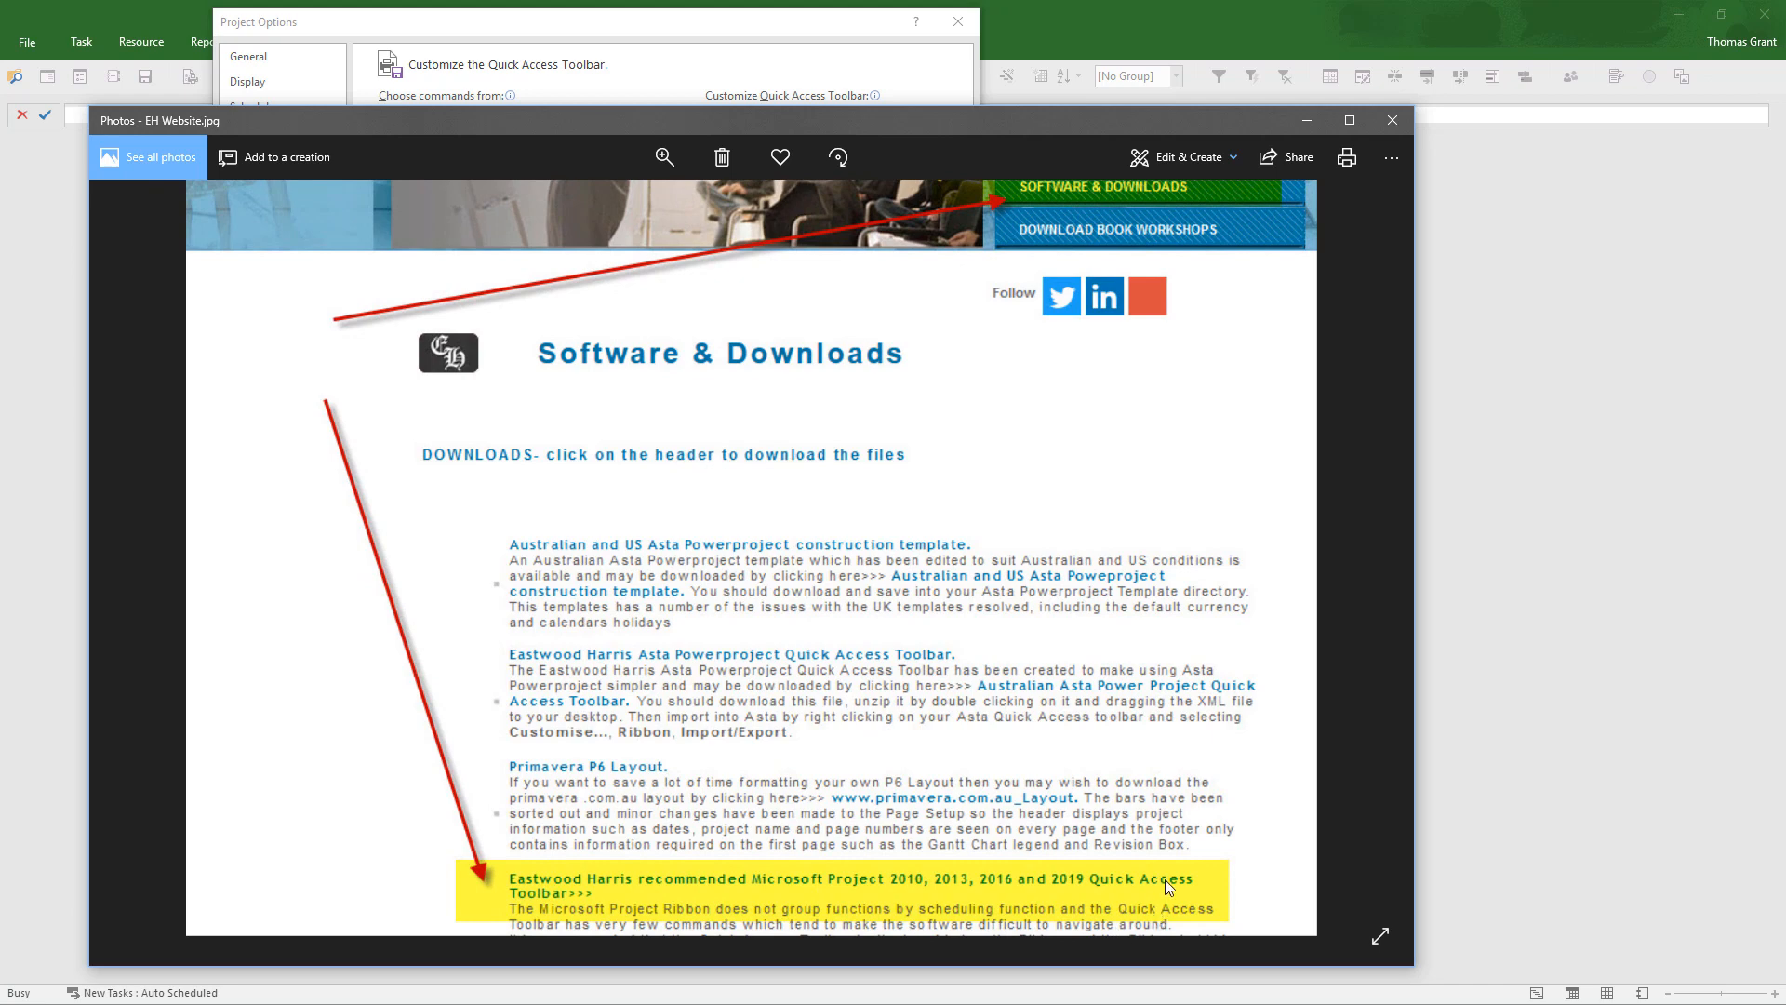
pyautogui.moveTo(834, 123); pyautogui.dragTo(0, 199)
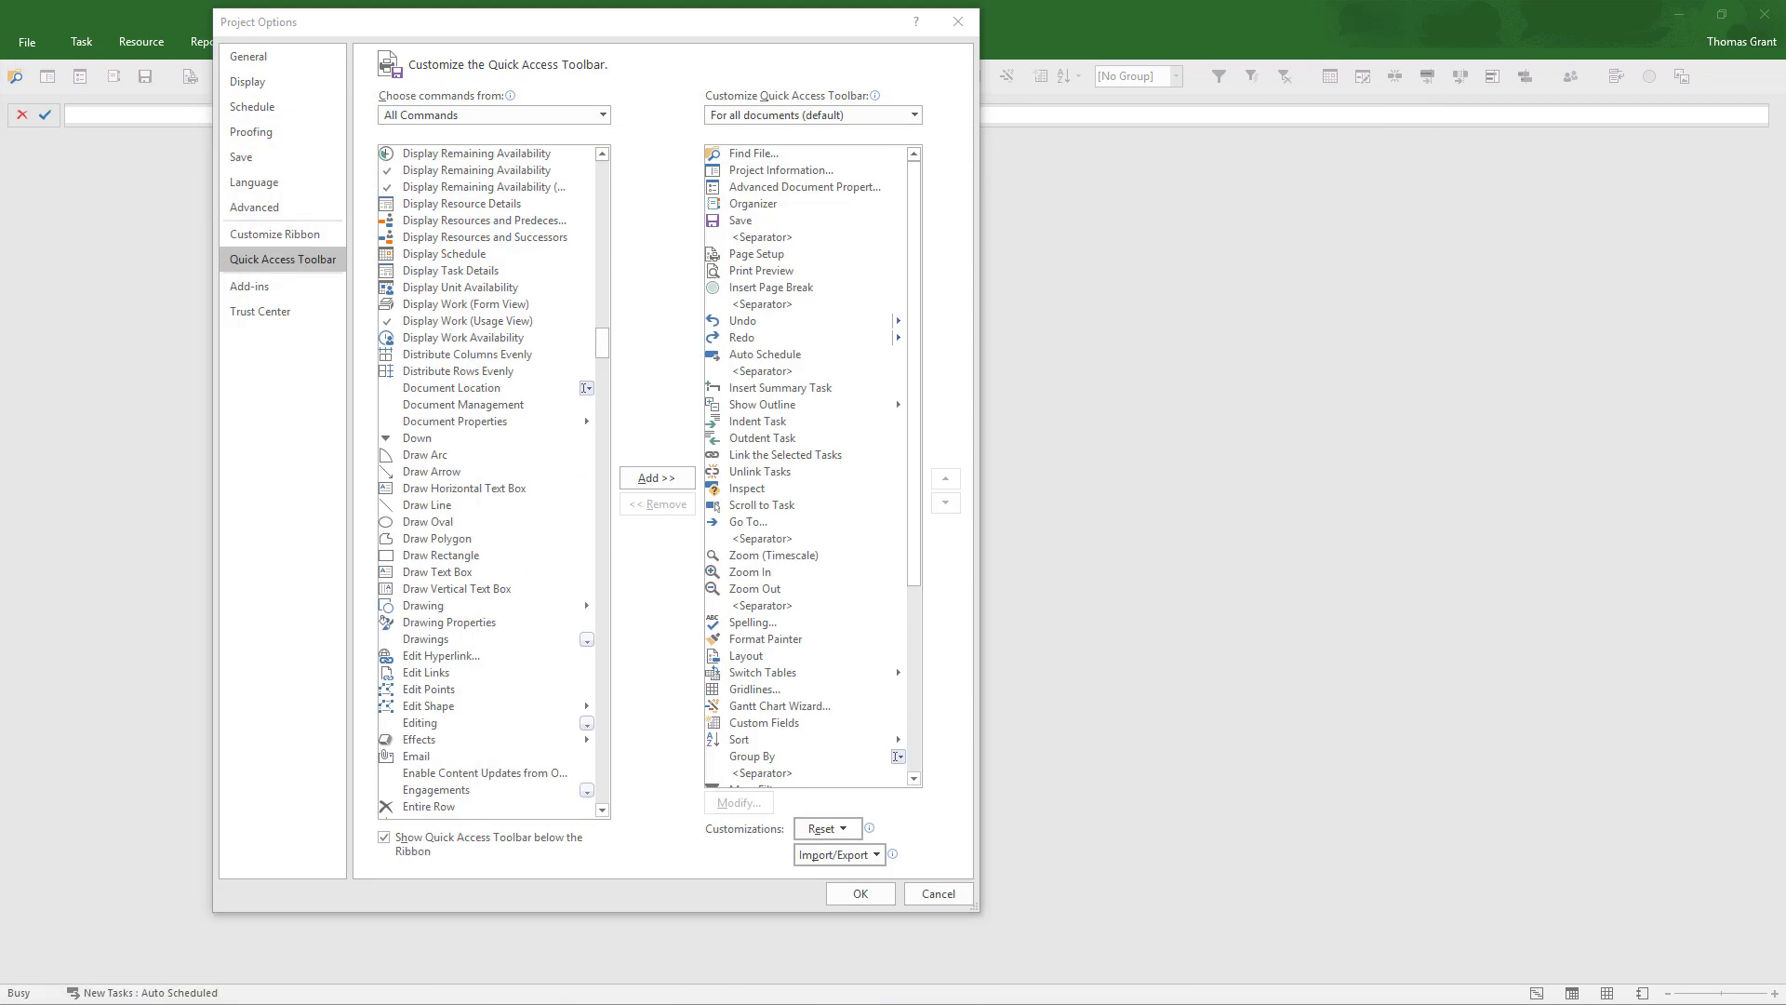
pyautogui.click(830, 857)
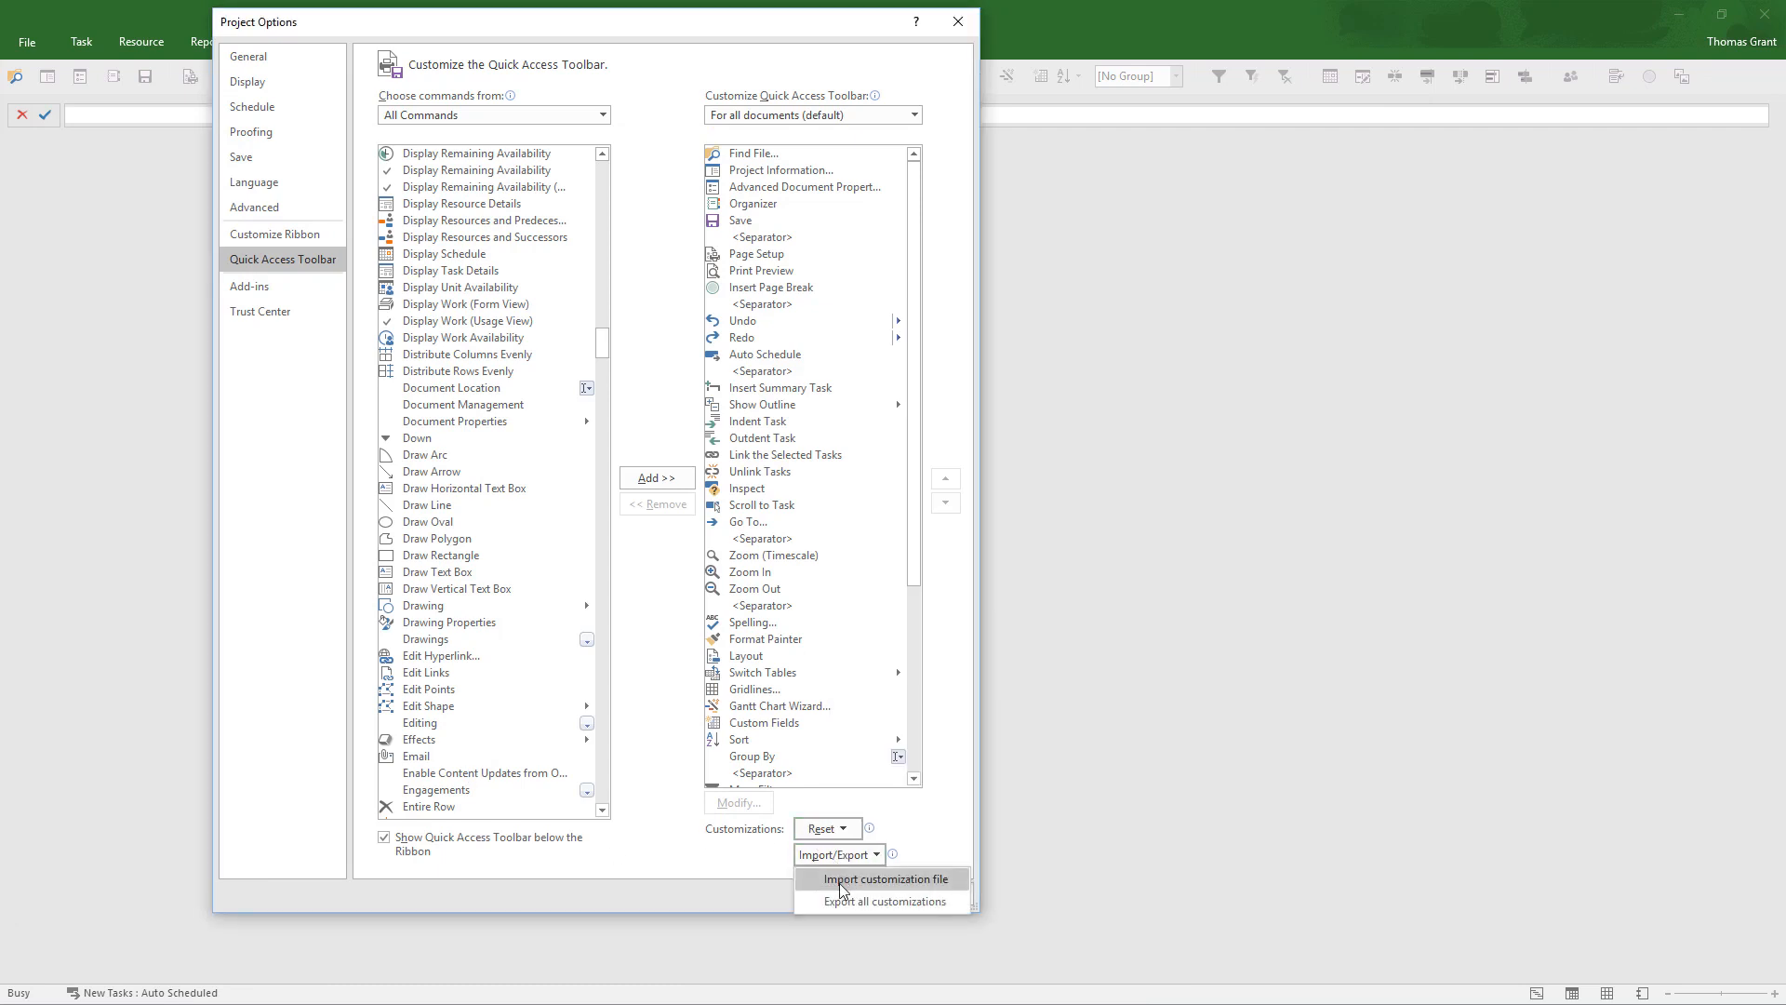
pyautogui.click(840, 884)
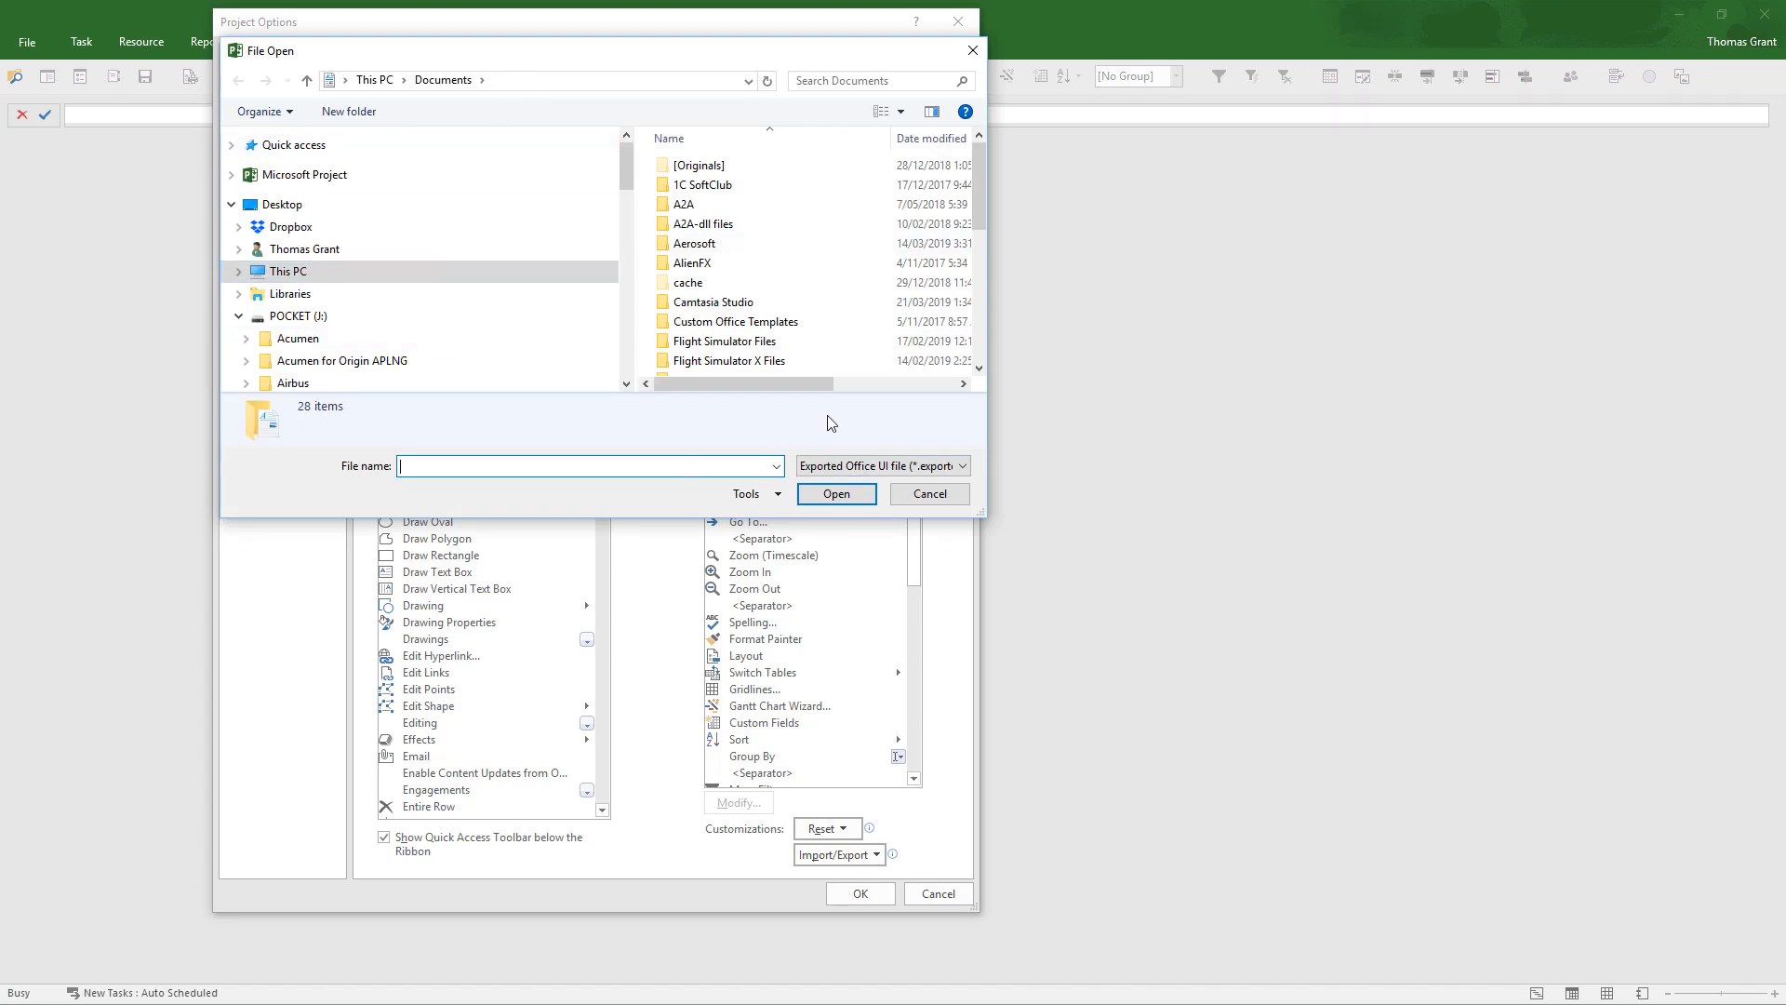
pyautogui.click(932, 497)
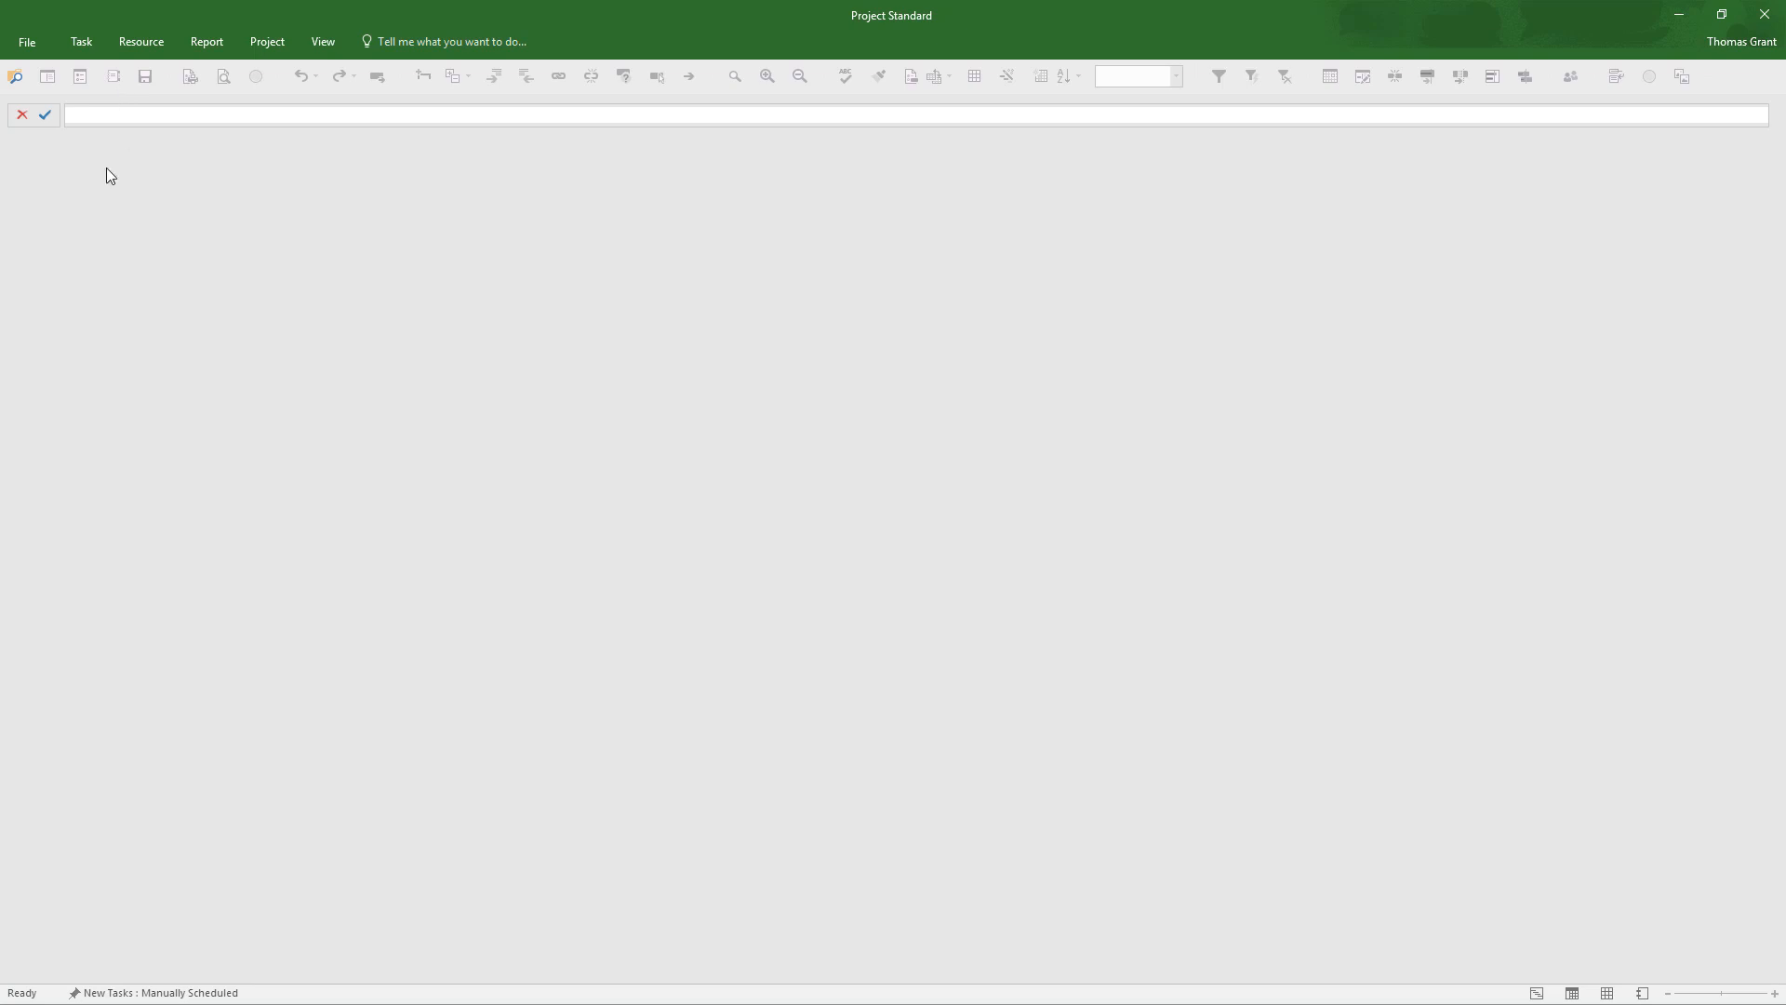
# - Create a new blank project with a start date of 25 March 2019
pyautogui.click(30, 43)
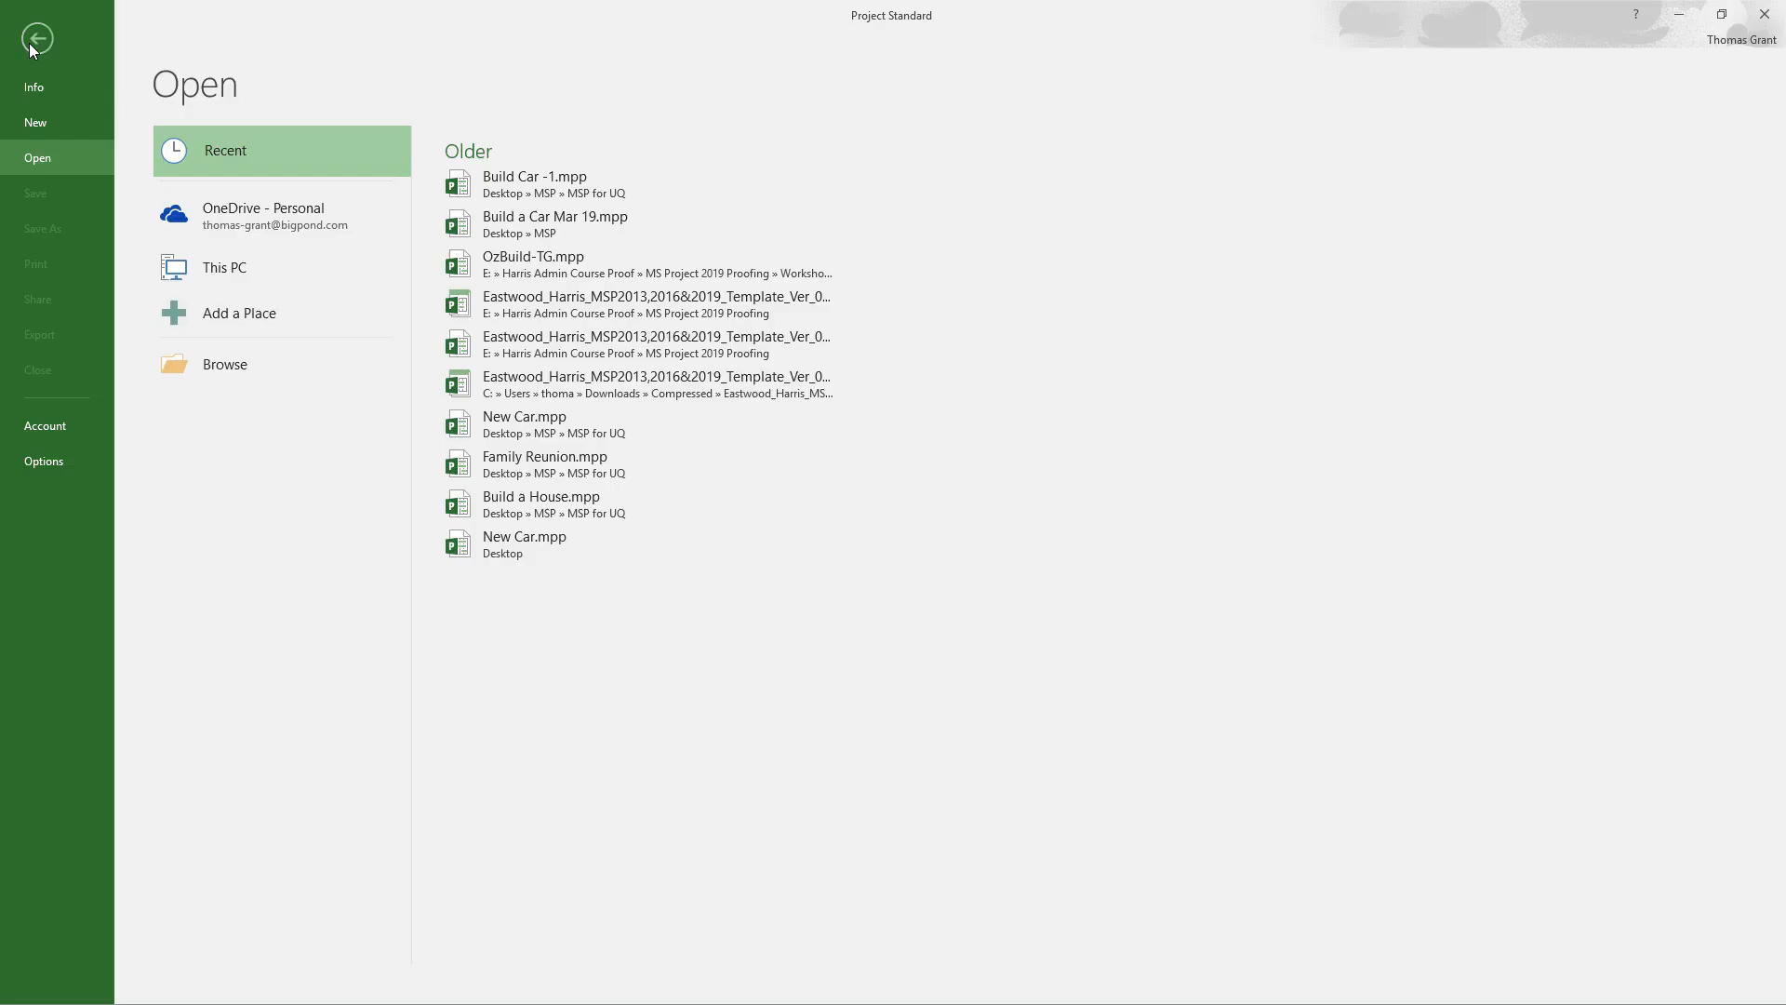
pyautogui.click(36, 126)
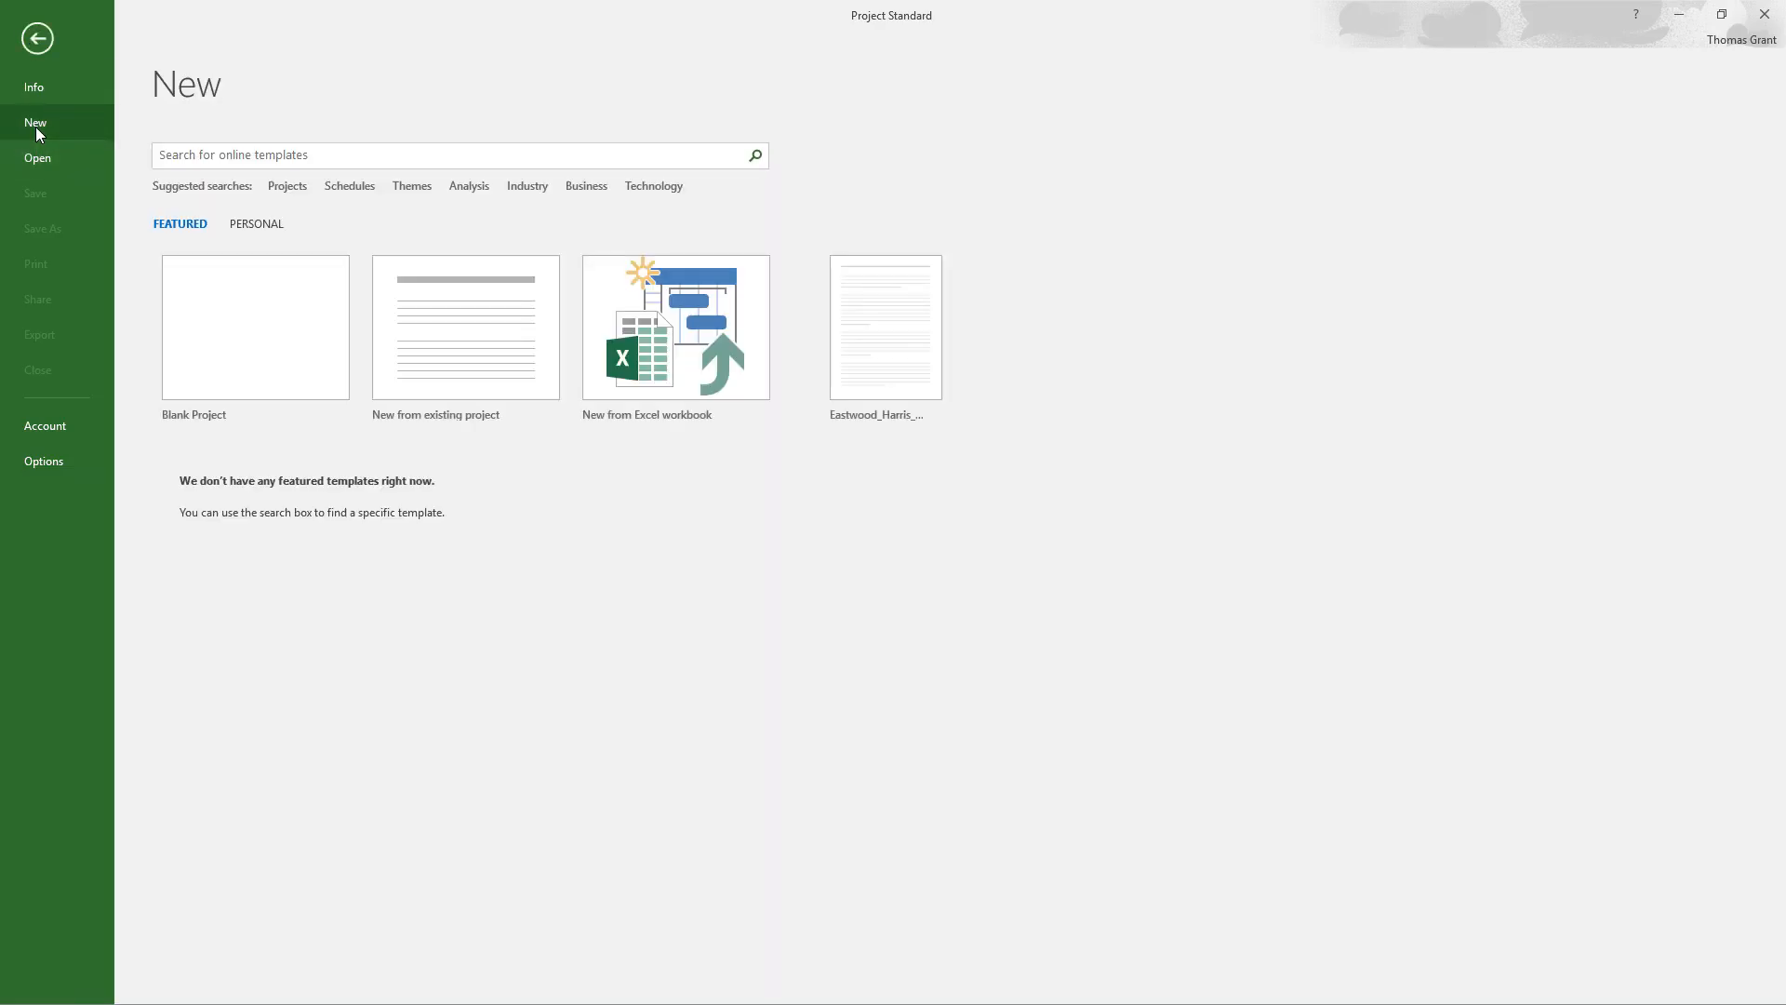
pyautogui.click(261, 340)
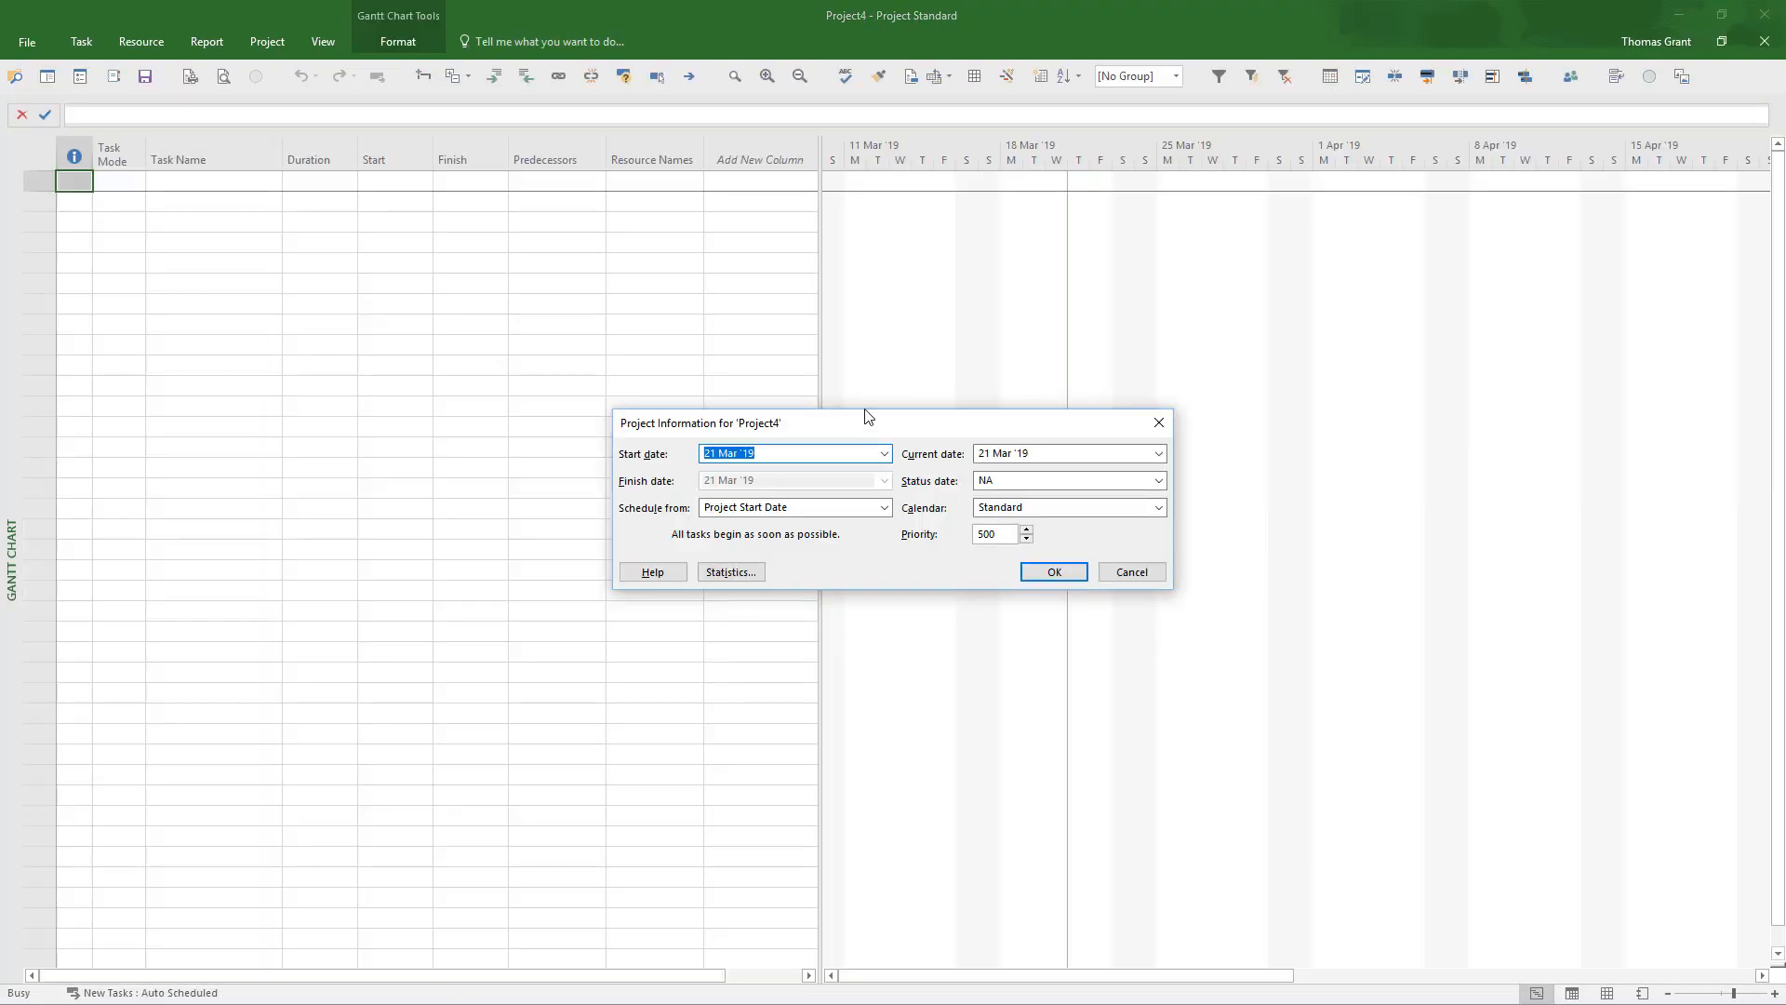
pyautogui.click(885, 454)
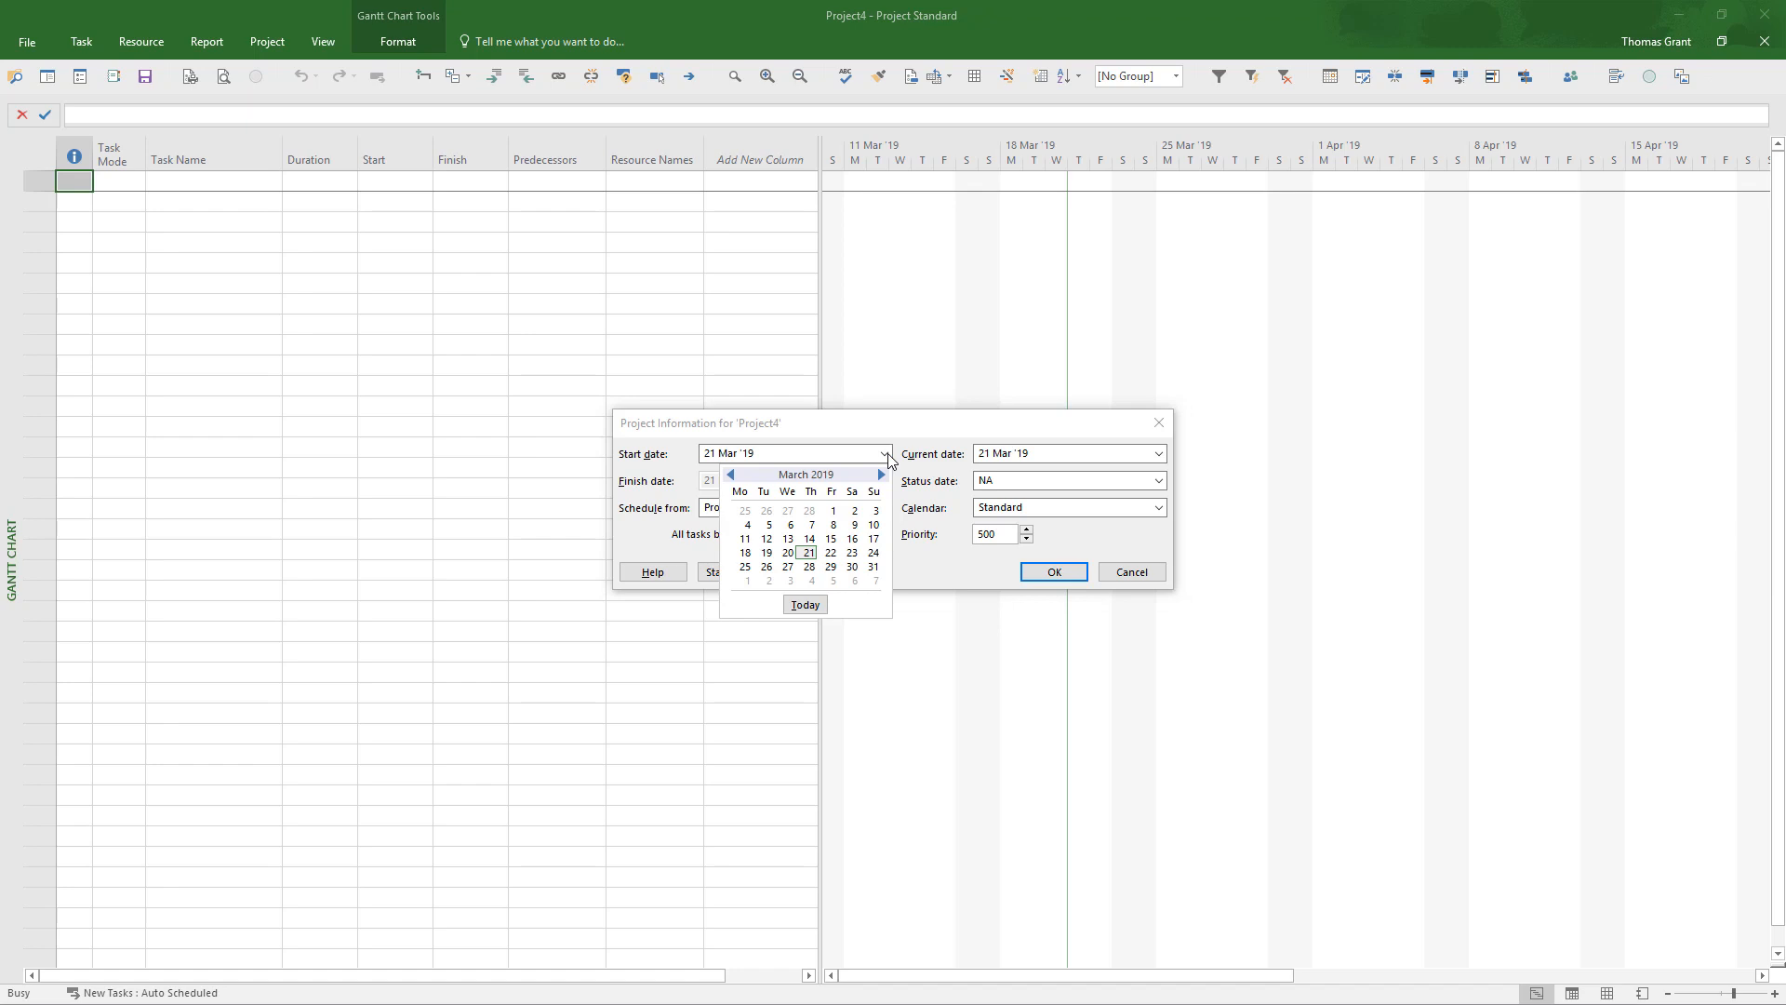
pyautogui.click(745, 567)
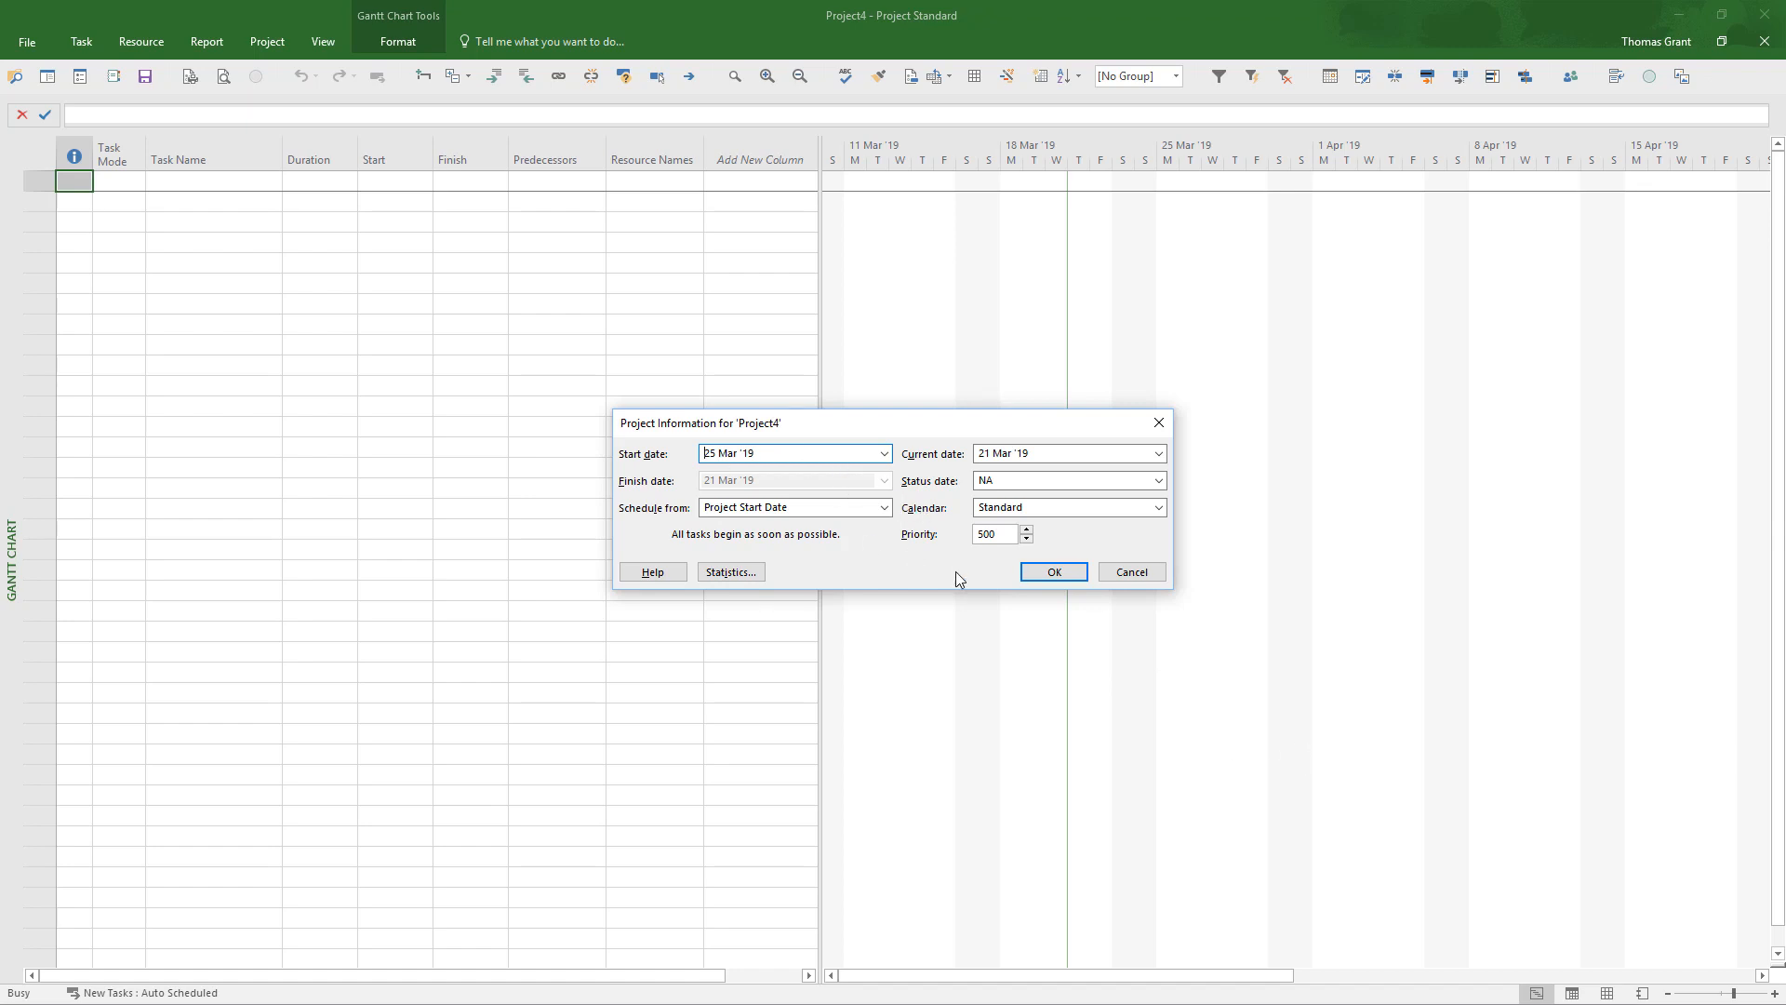
pyautogui.click(1055, 573)
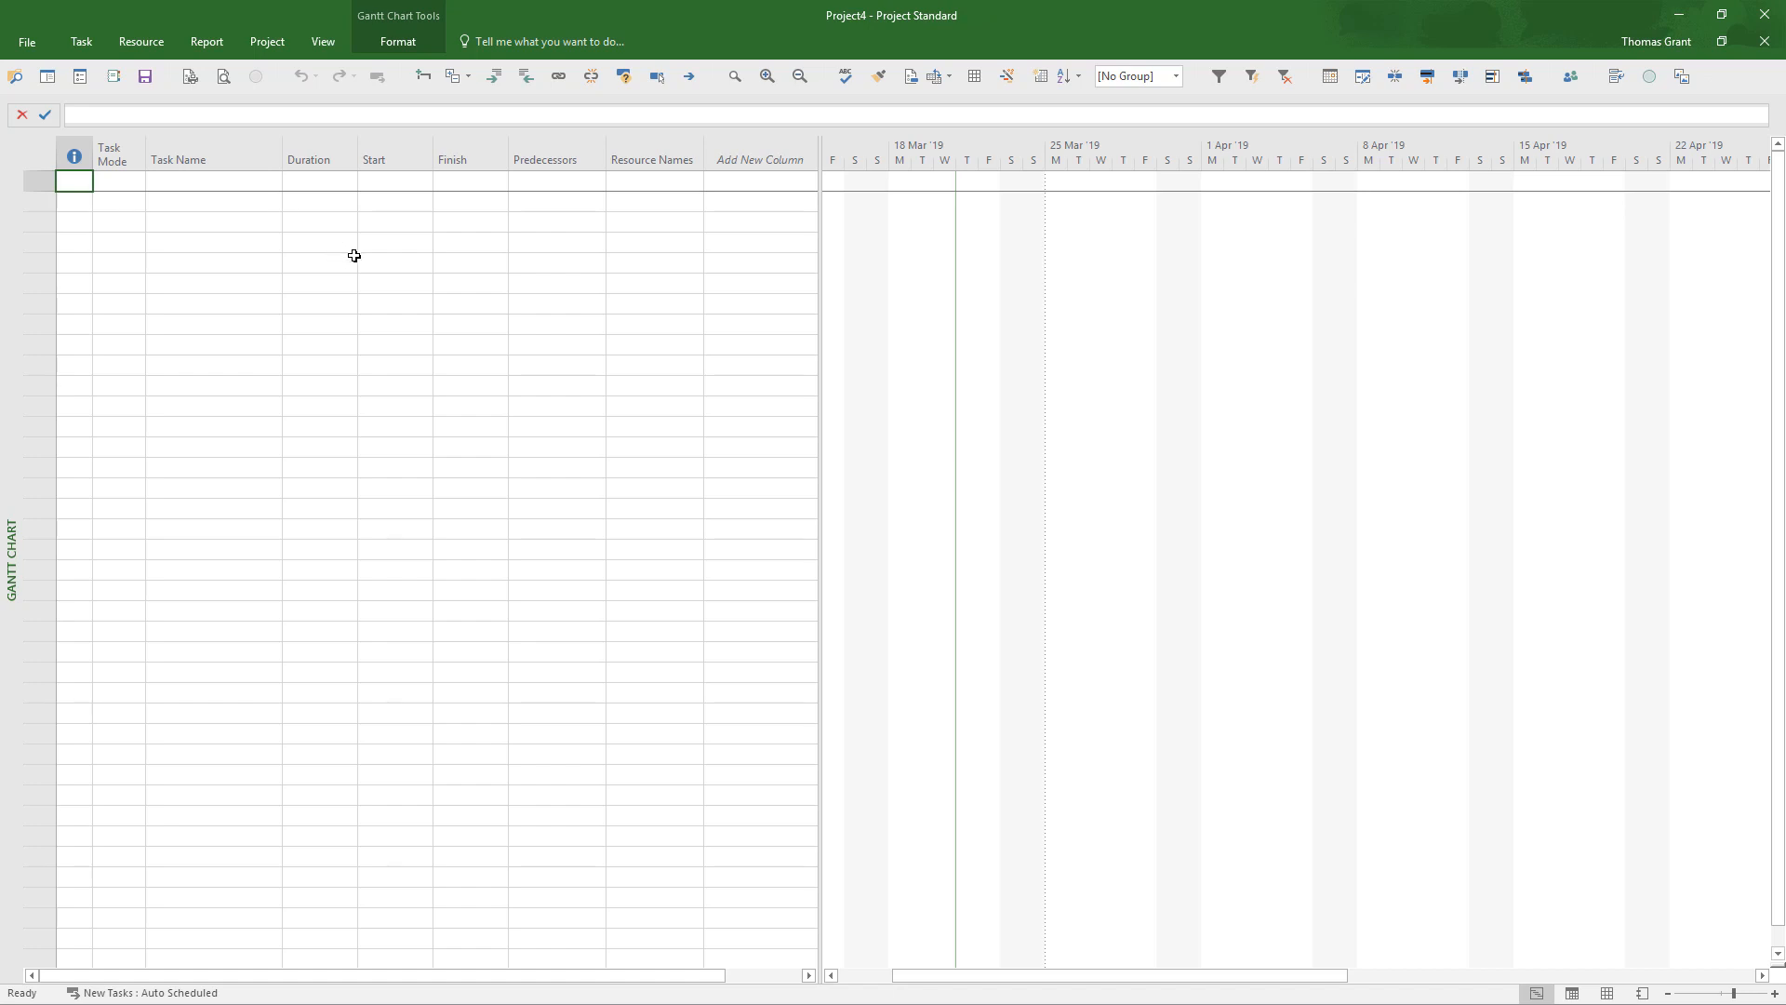
# - Enter Build a Car as the first task name in the Gantt Chart table
pyautogui.click(221, 185)
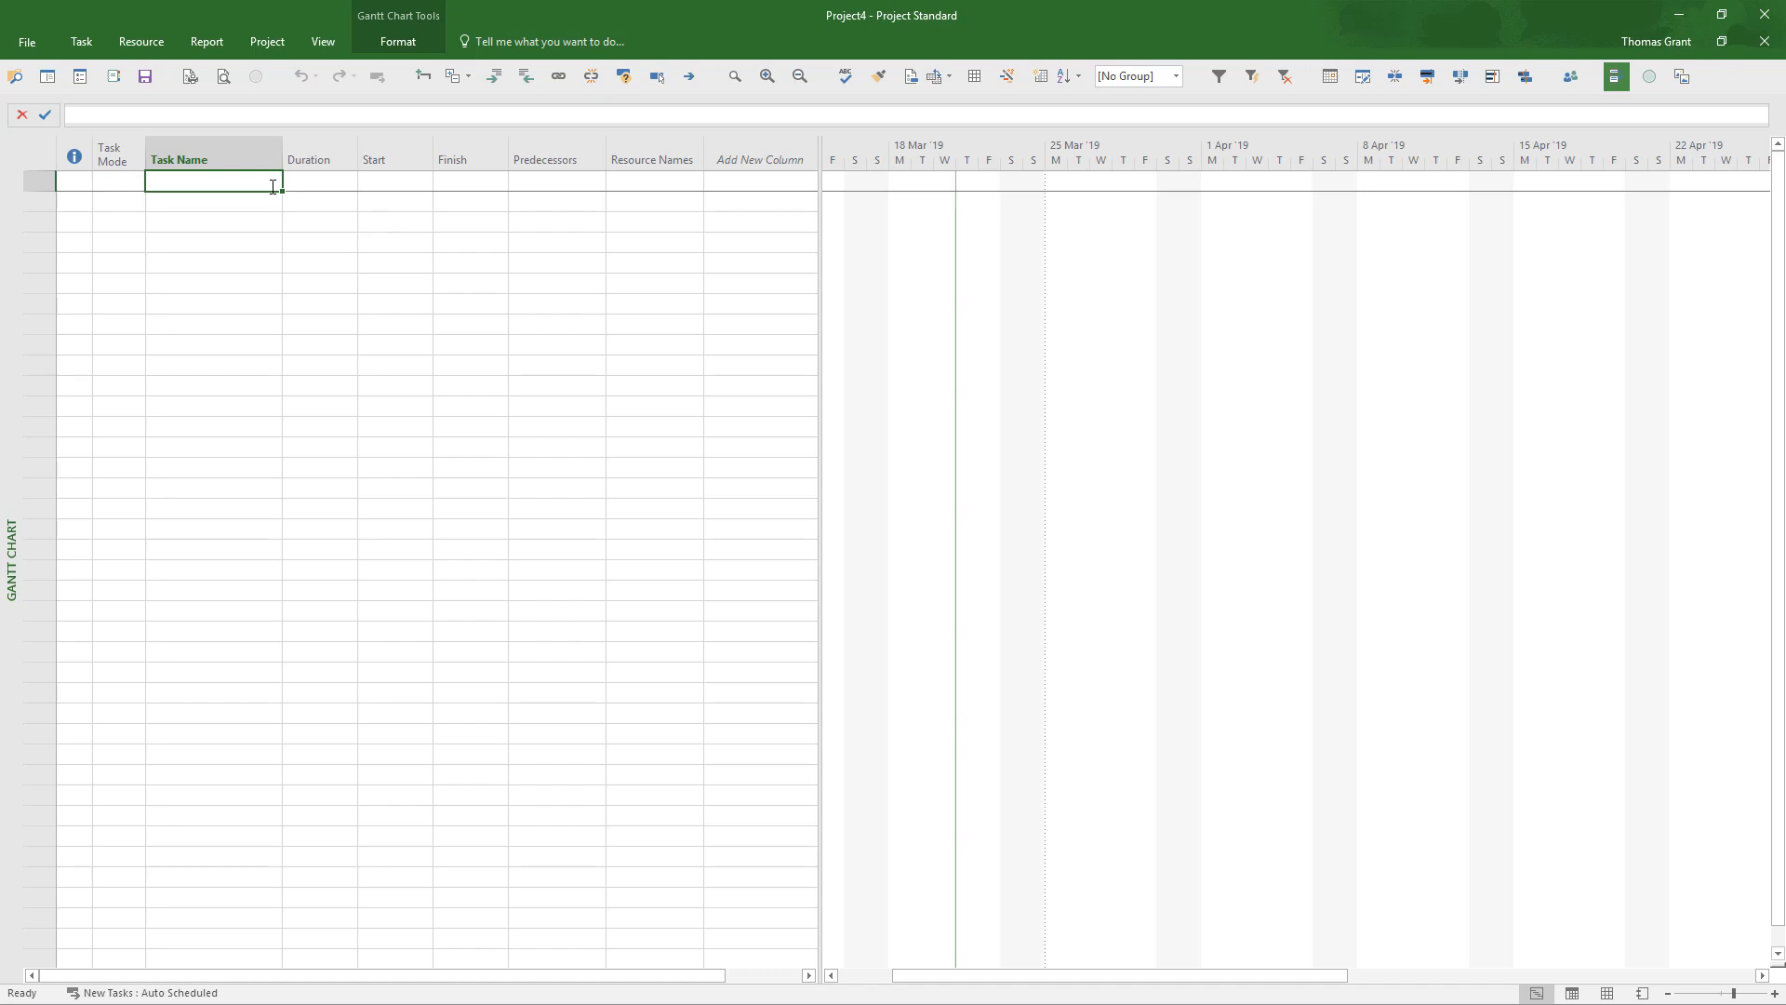
pyautogui.write('Build ')
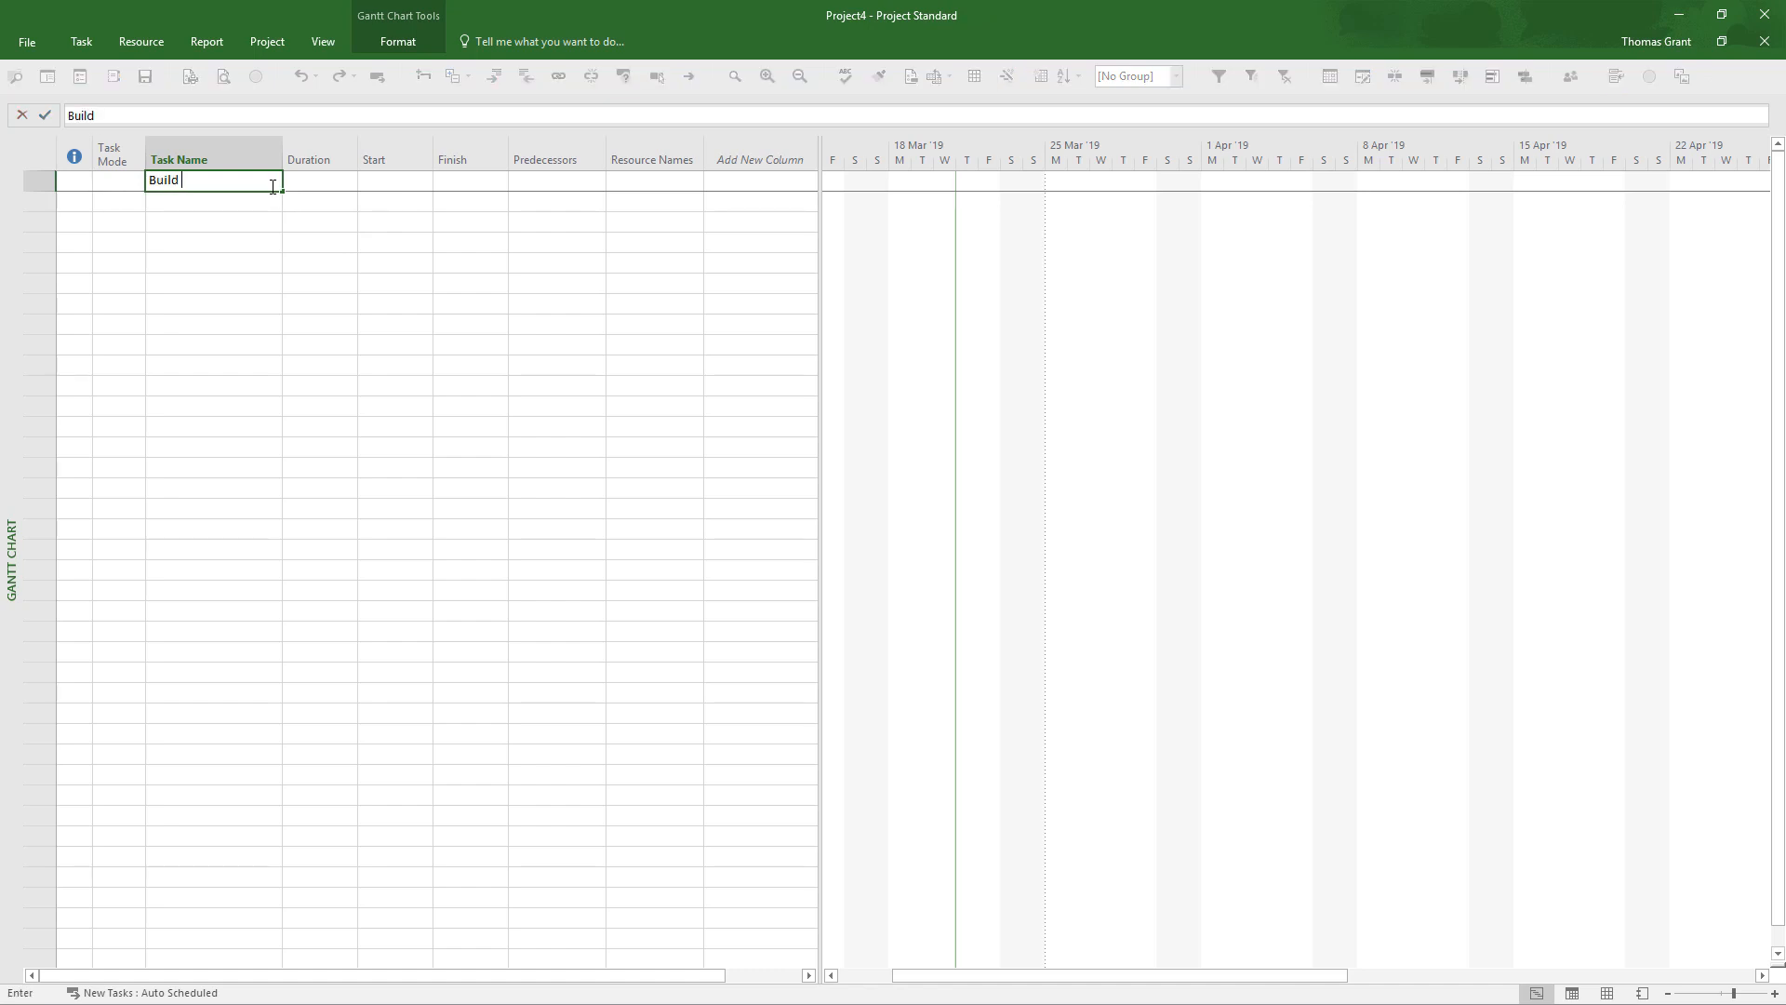
pyautogui.write('a Car')
pyautogui.click(76, 187)
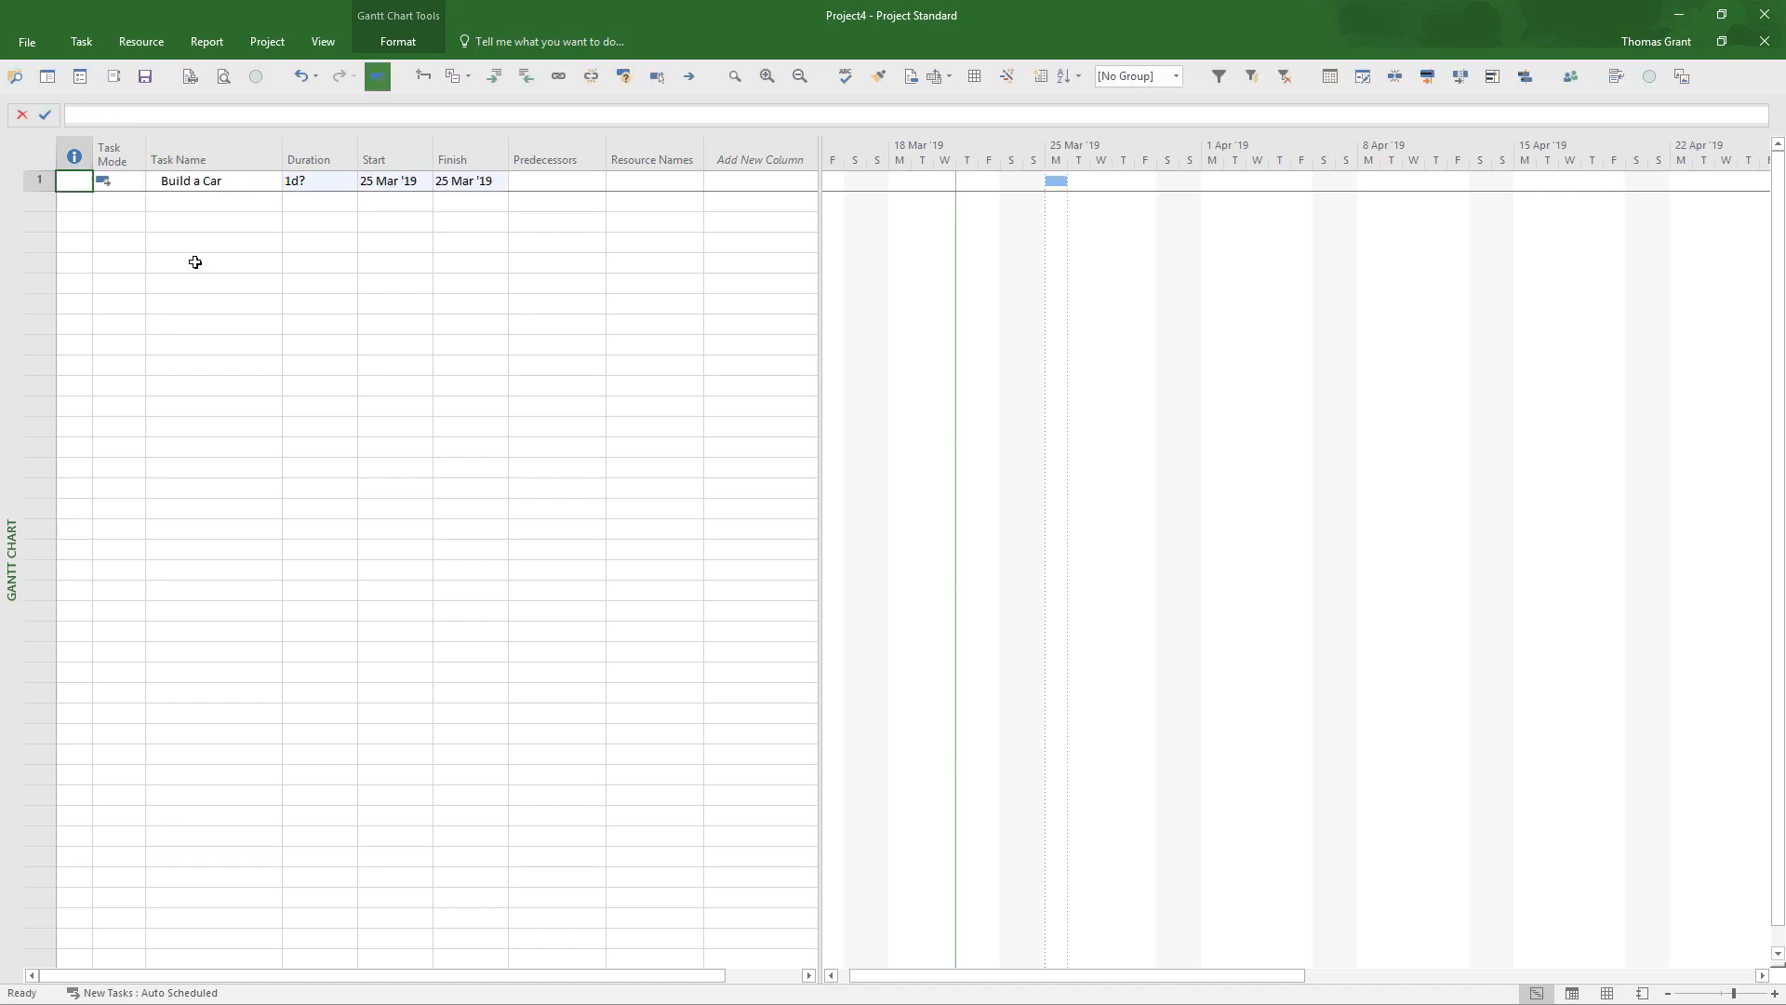
# - Add a note to the Build a Car task stating Scope = Build 50 Sports Cars, Budget = $50M and Time = 6 Months
pyautogui.doubleClick(204, 183)
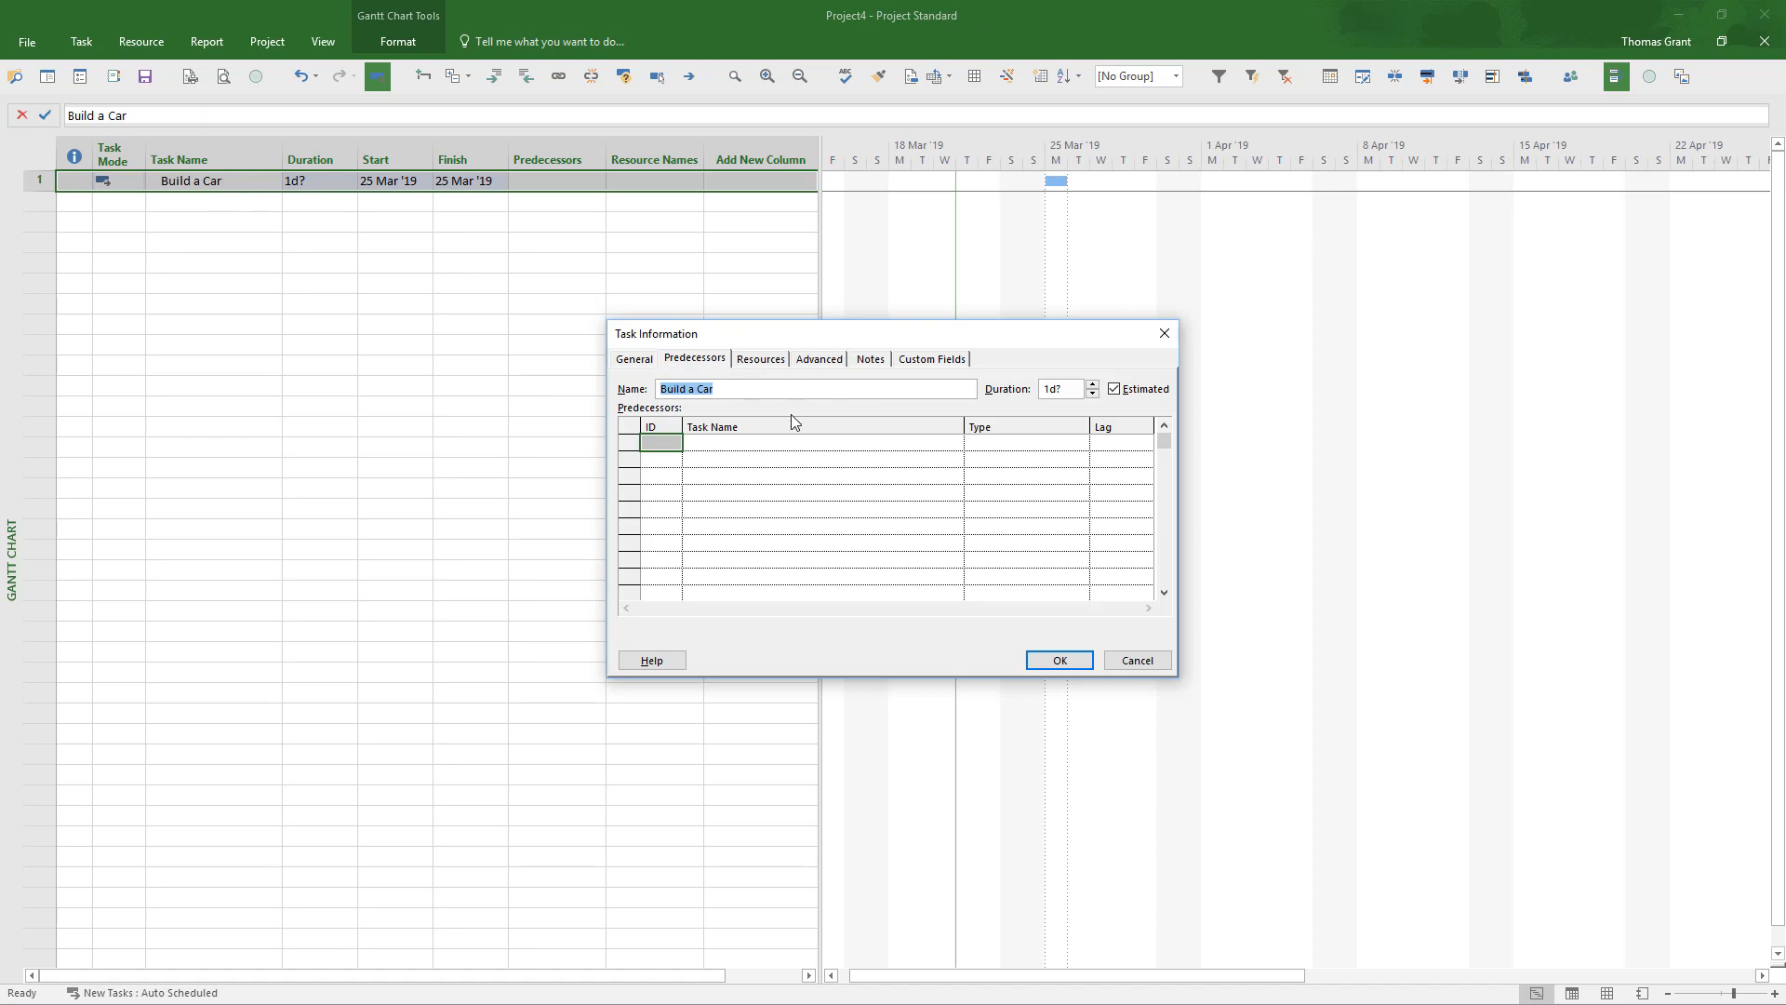
pyautogui.click(875, 359)
pyautogui.click(627, 471)
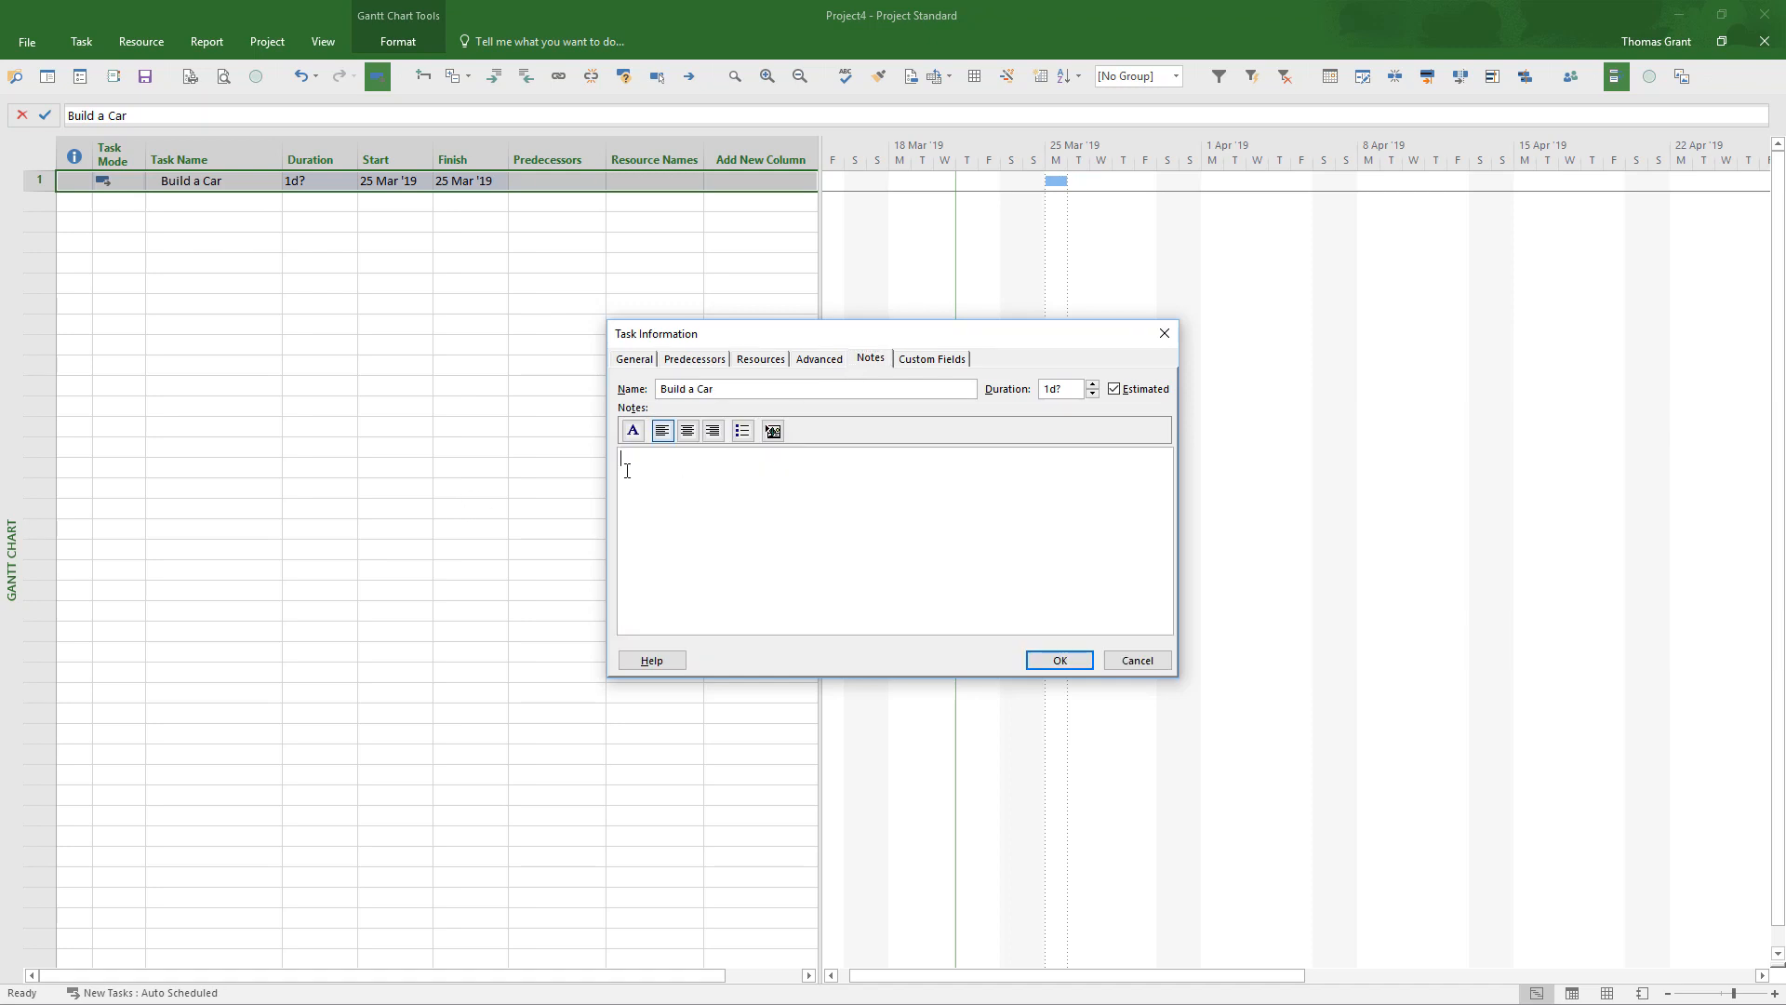
pyautogui.write('Sc')
pyautogui.write('ope')
pyautogui.write(' =')
pyautogui.write(' Bui')
pyautogui.write('ld')
pyautogui.write(' 50 Sport')
pyautogui.write('s C')
pyautogui.write('ars')
pyautogui.write('B')
pyautogui.write('udget')
pyautogui.write(' = $5')
pyautogui.write('0M ')
pyautogui.write('Time')
pyautogui.write(' = ')
pyautogui.write('6 ')
pyautogui.write('M')
pyautogui.write('onths')
pyautogui.click(1066, 658)
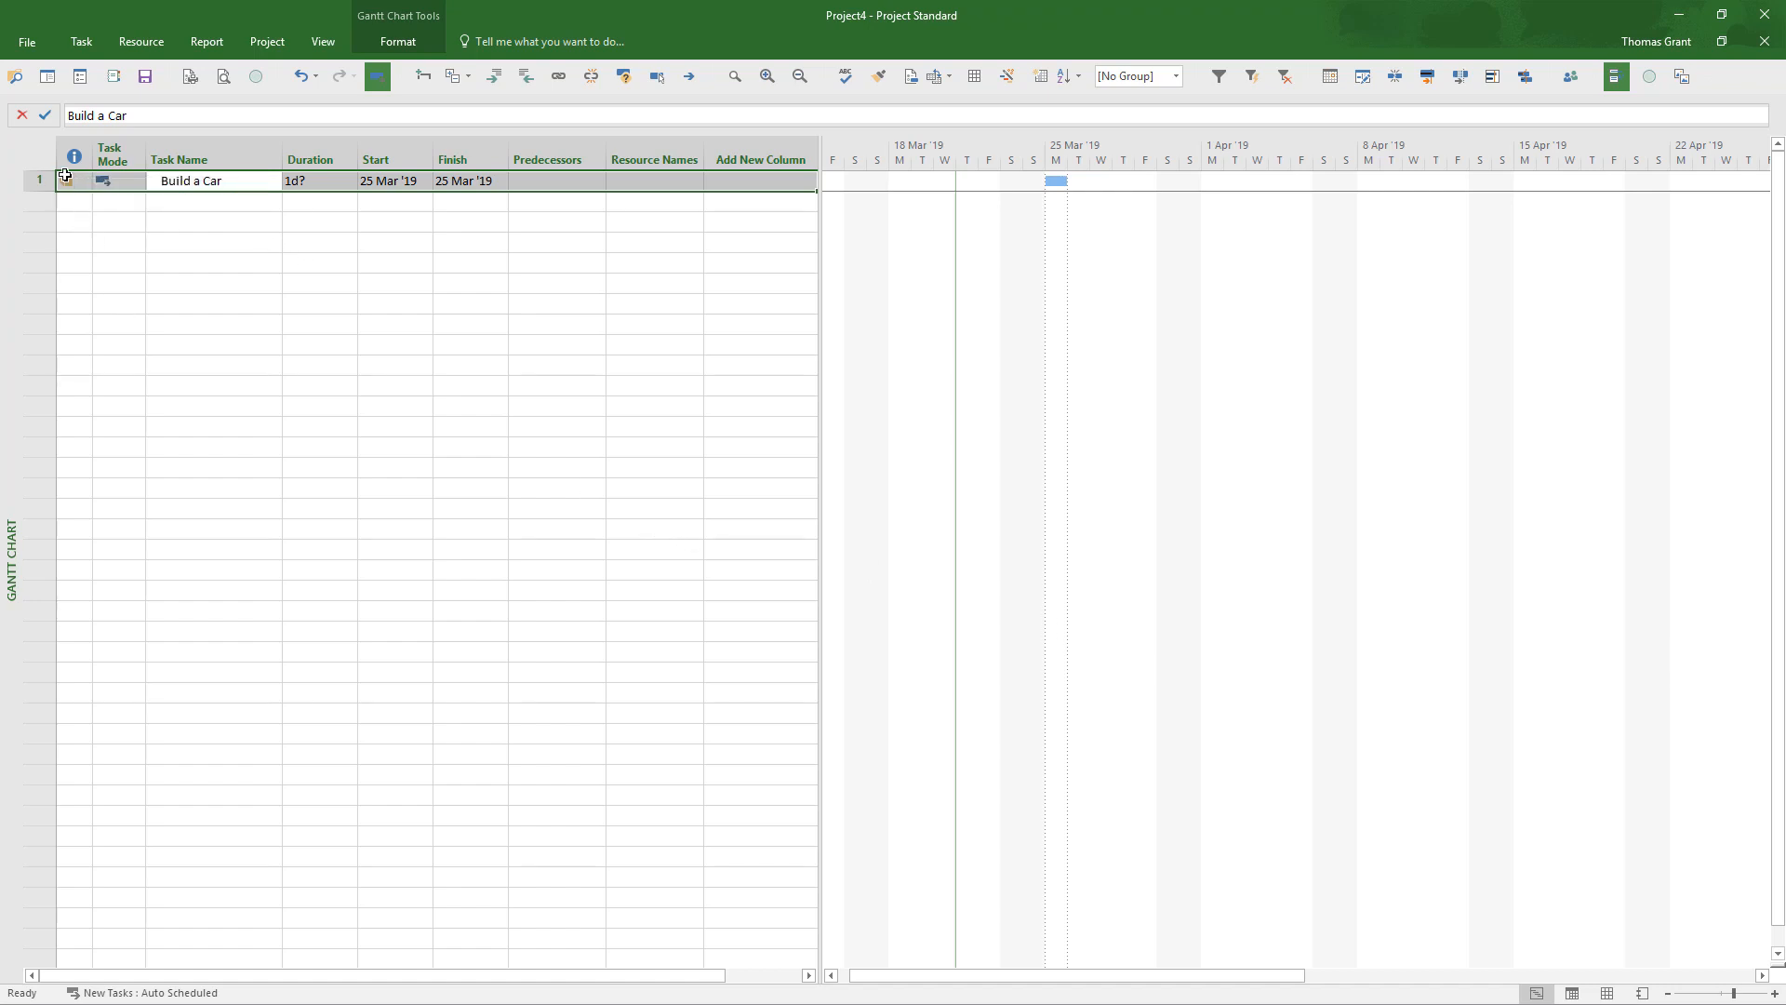
pyautogui.moveTo(66, 180)
# - Add the tasks Design, Build a Car, Test and Sell in the rows below the first task
pyautogui.click(219, 204)
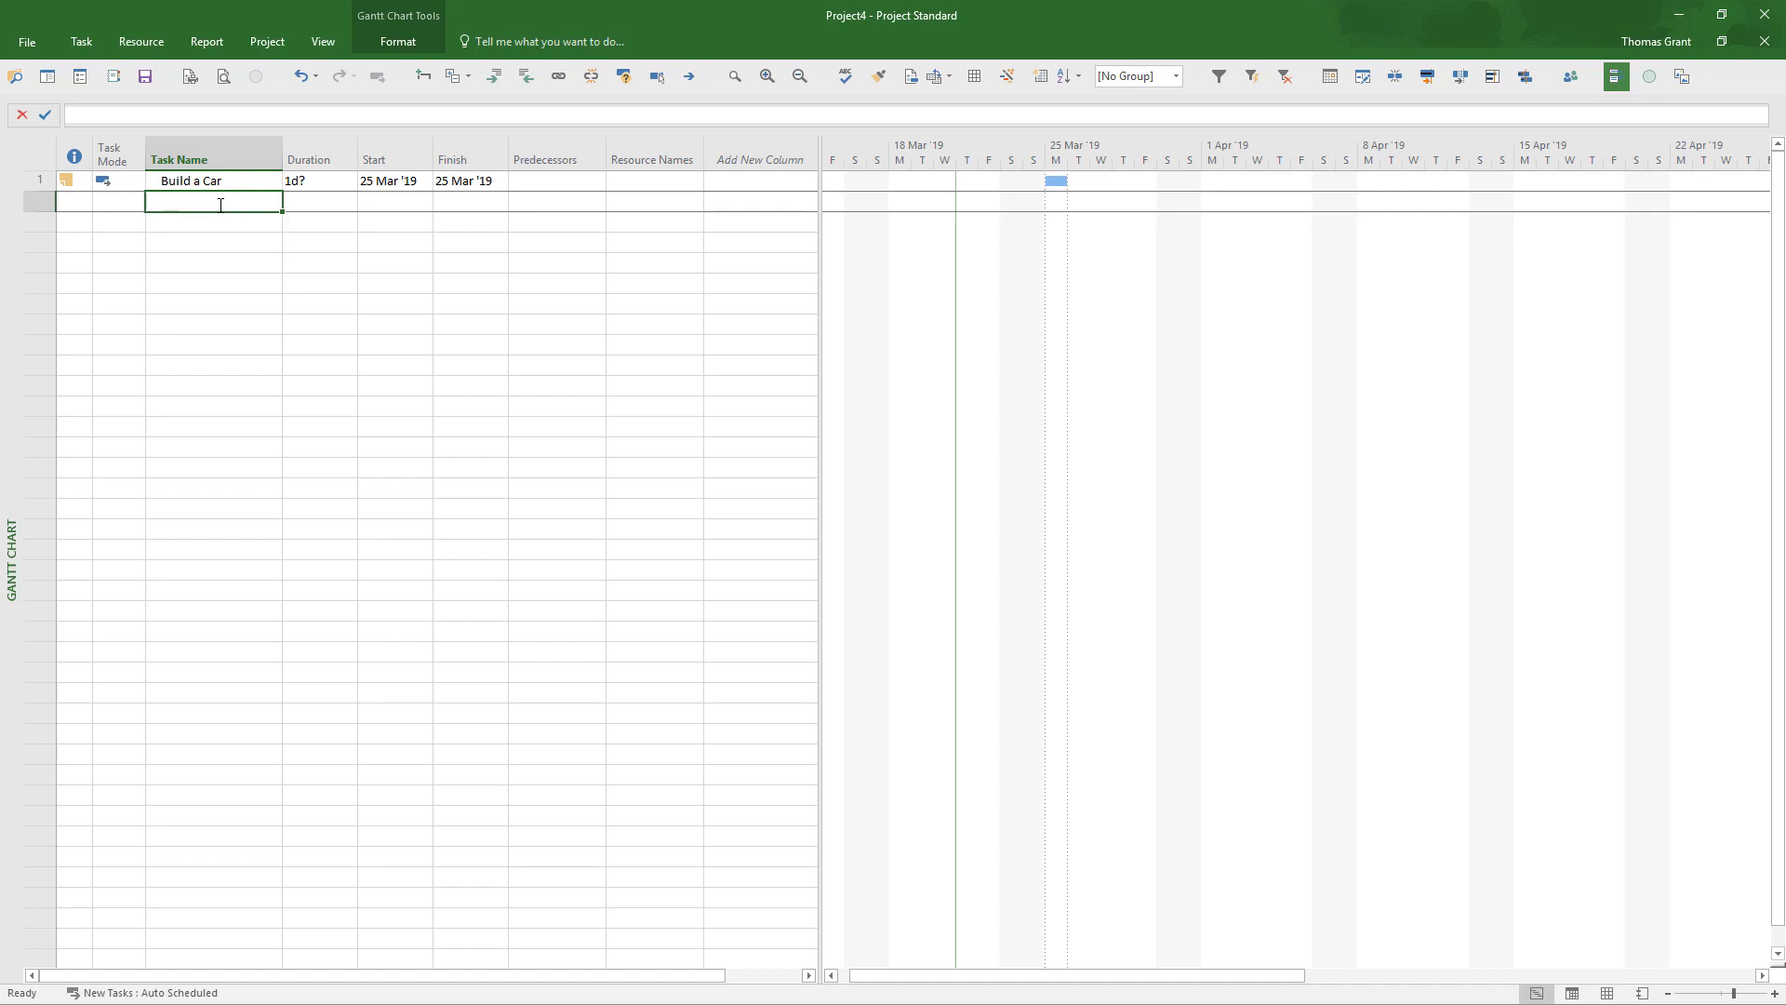
pyautogui.write('Desi')
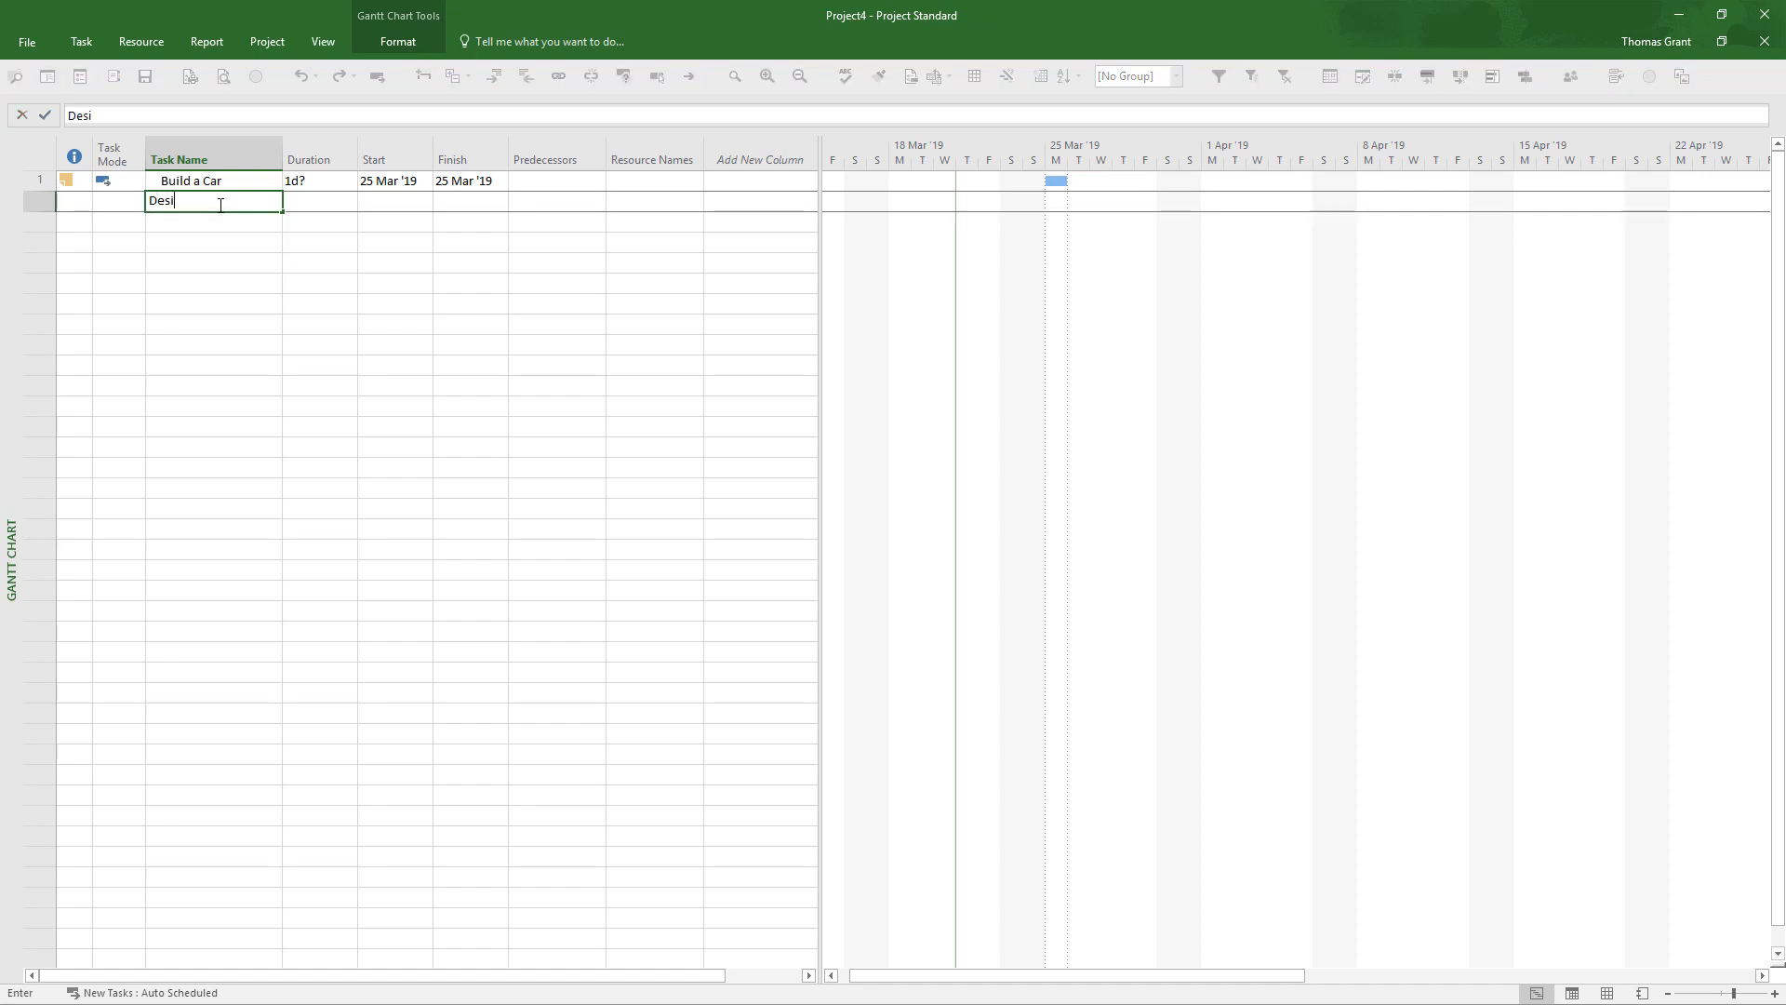
pyautogui.write('gn')
pyautogui.press('Return')
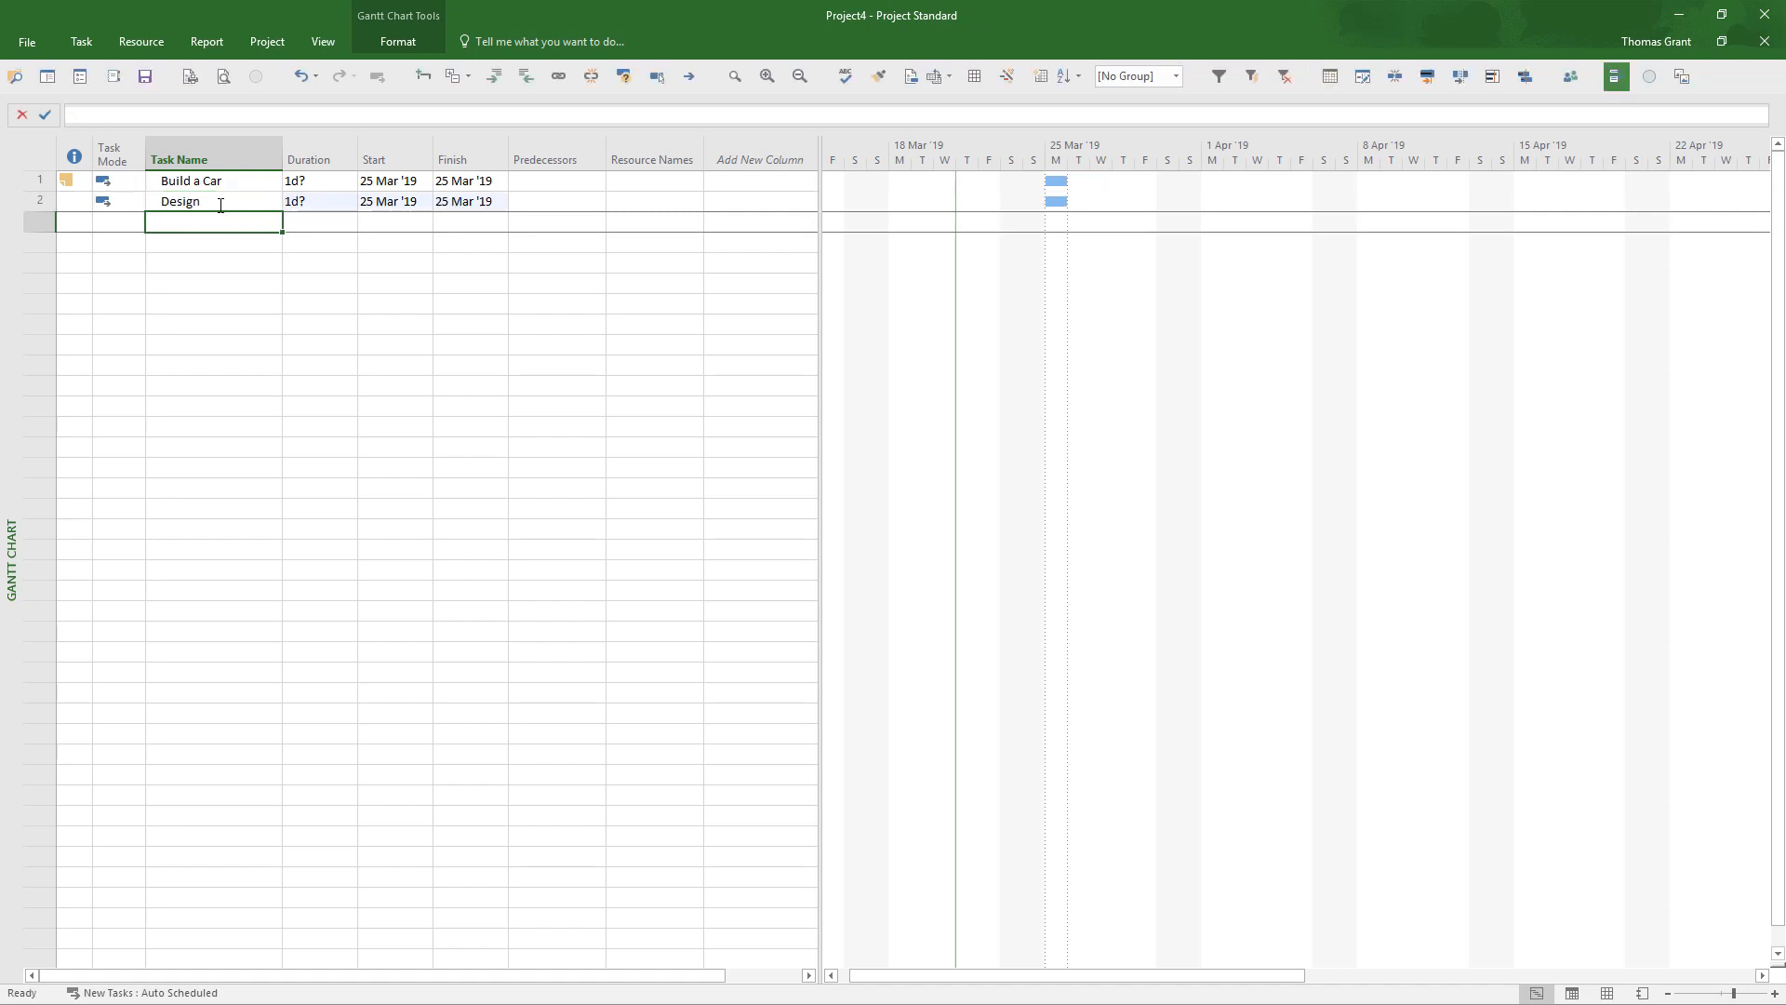
pyautogui.write('Build a Car')
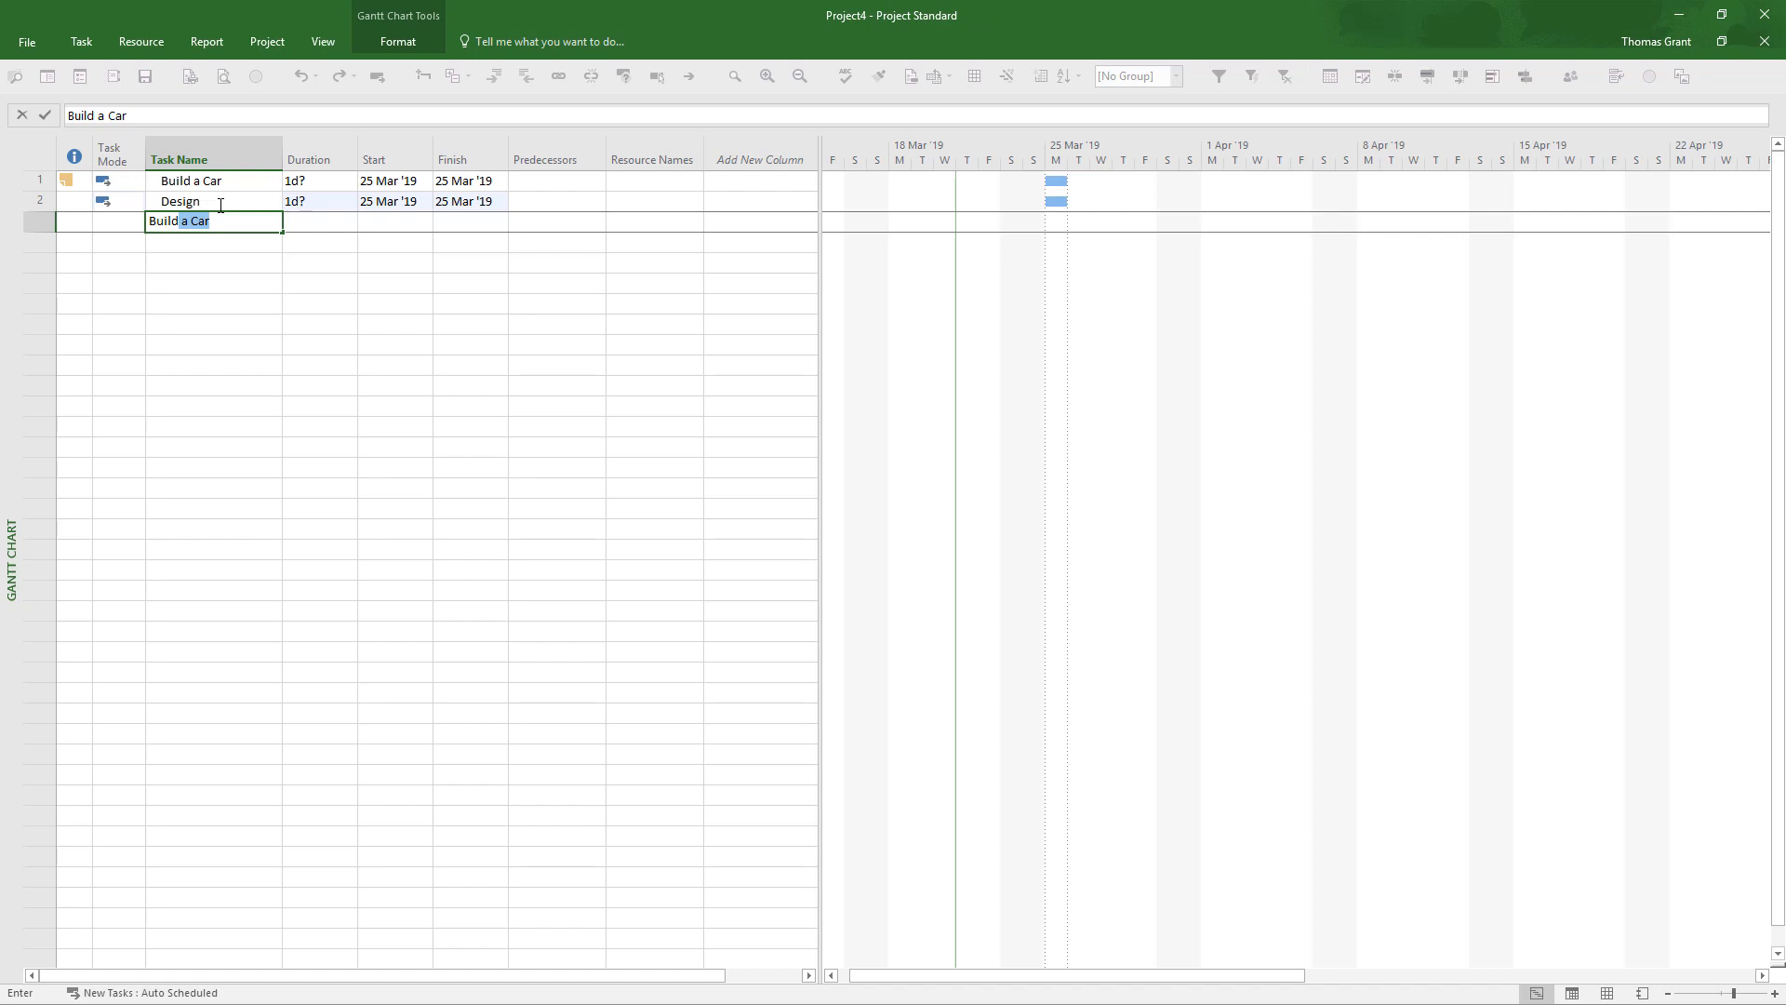
pyautogui.press('Return')
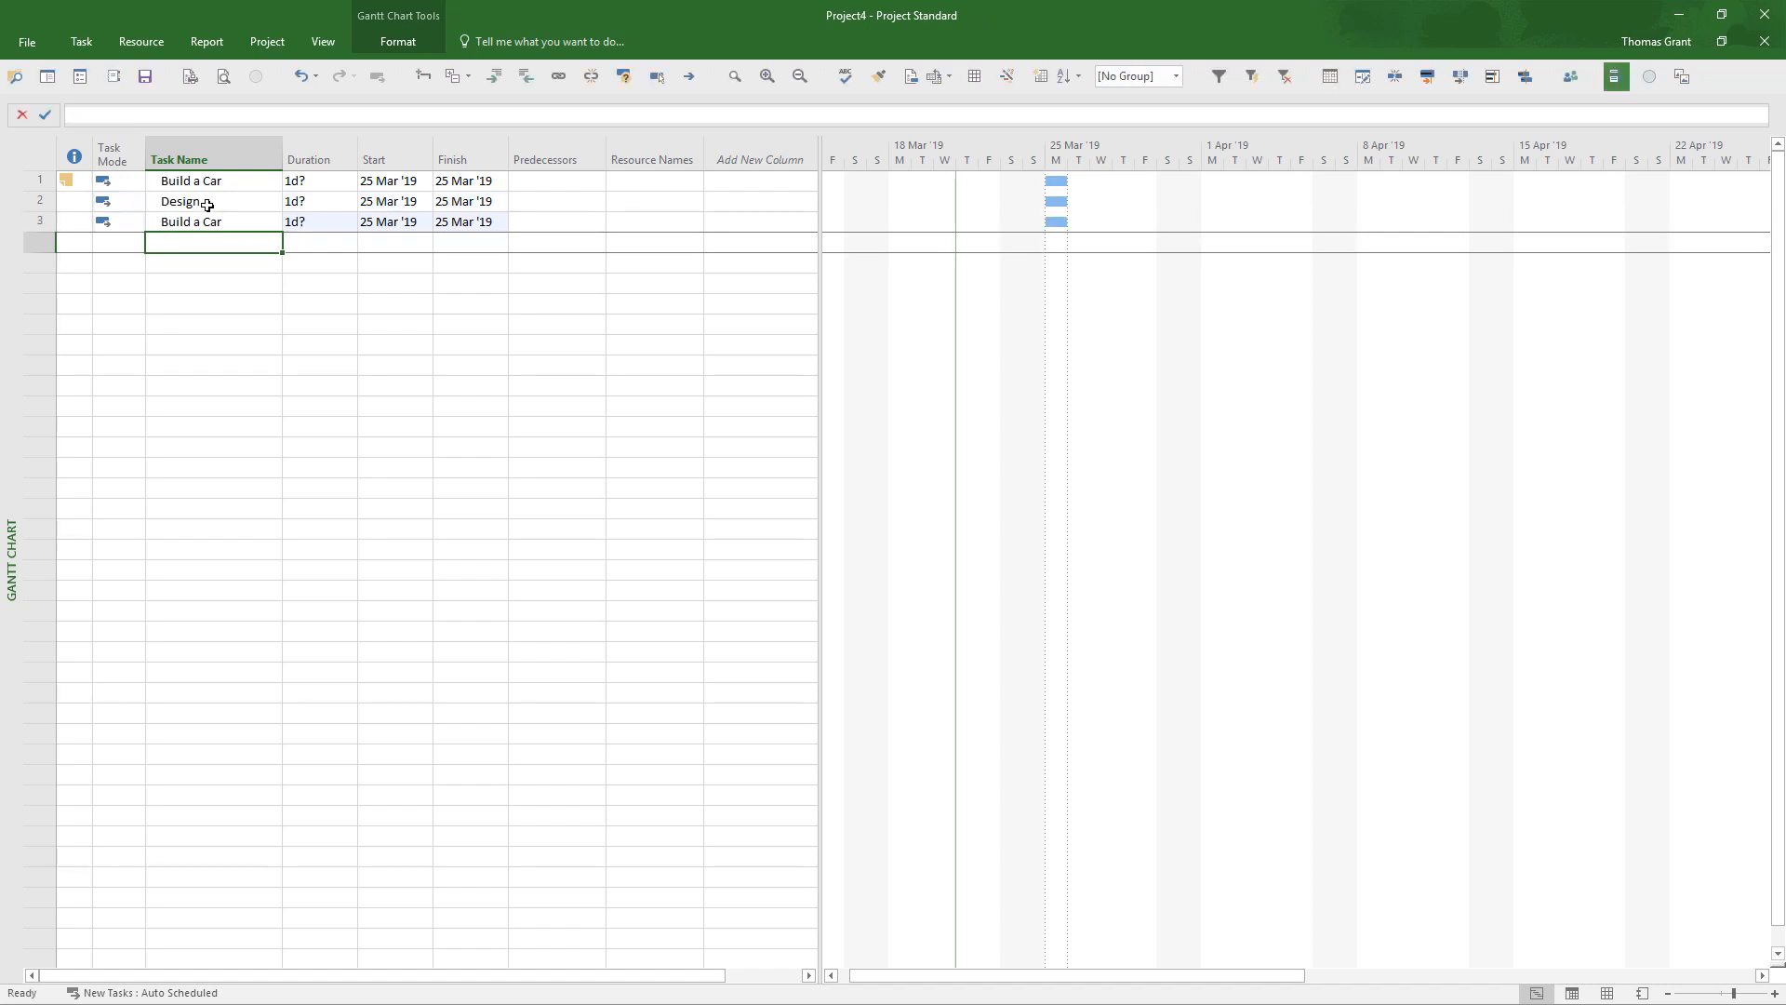
pyautogui.write('Test')
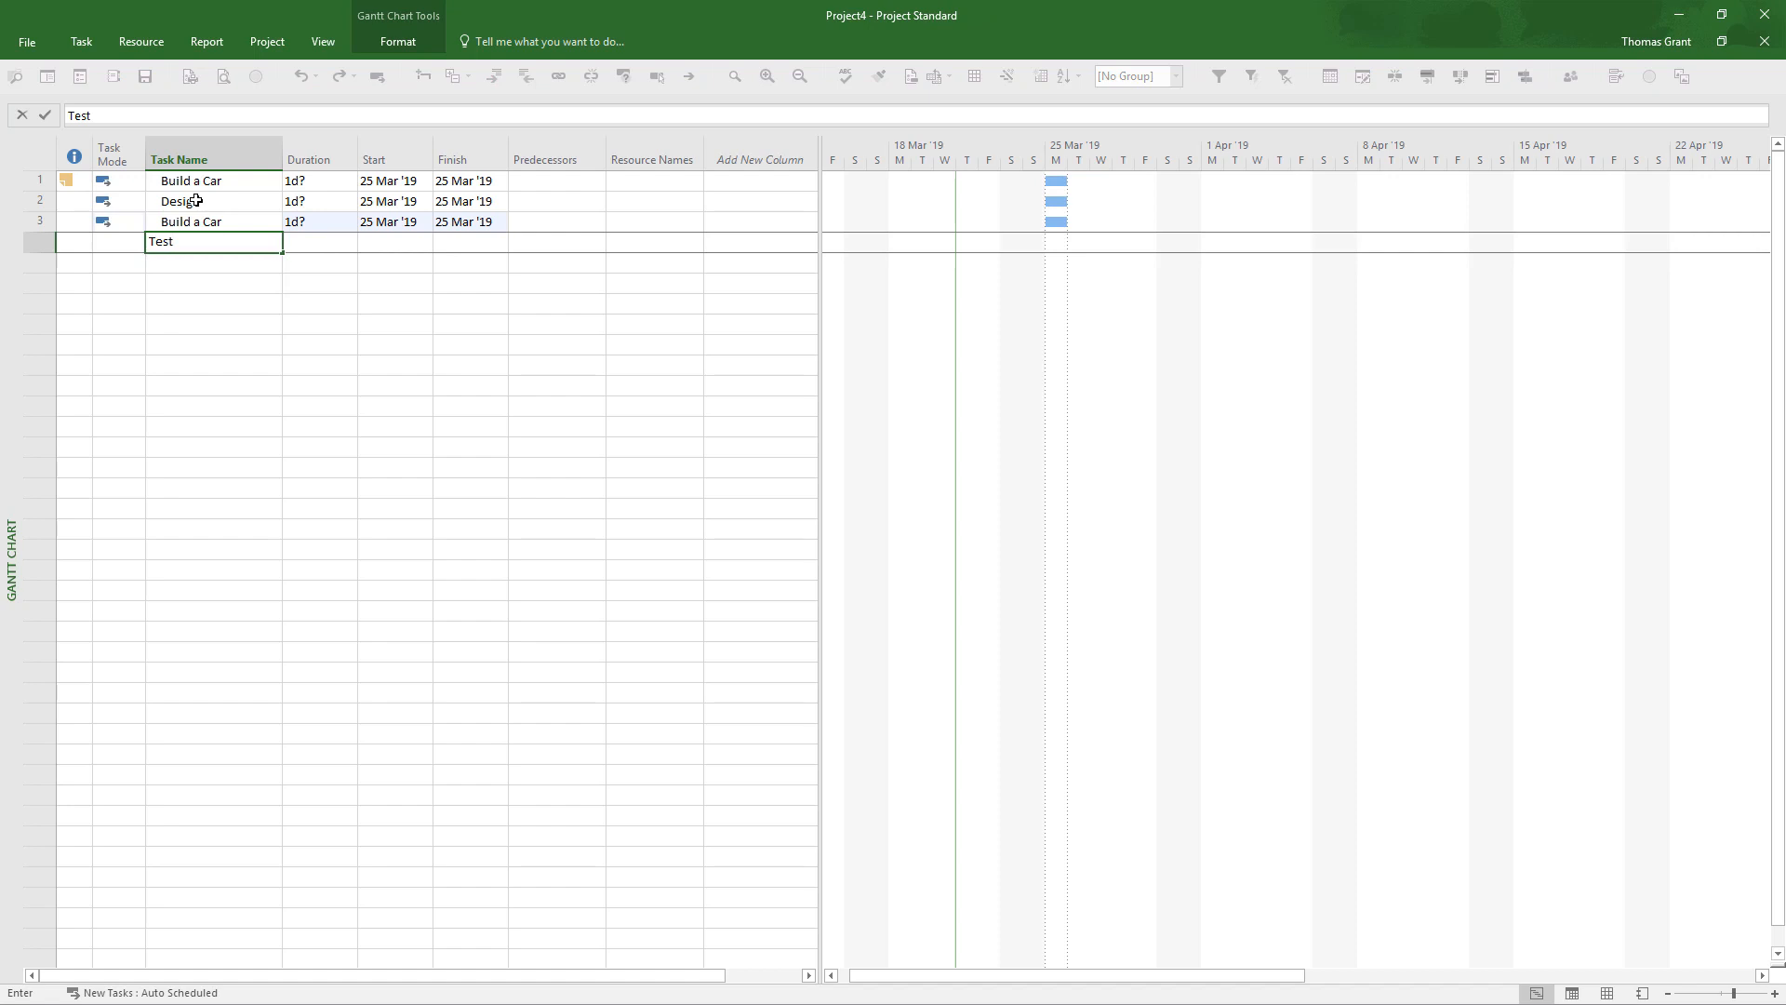
pyautogui.press('Return')
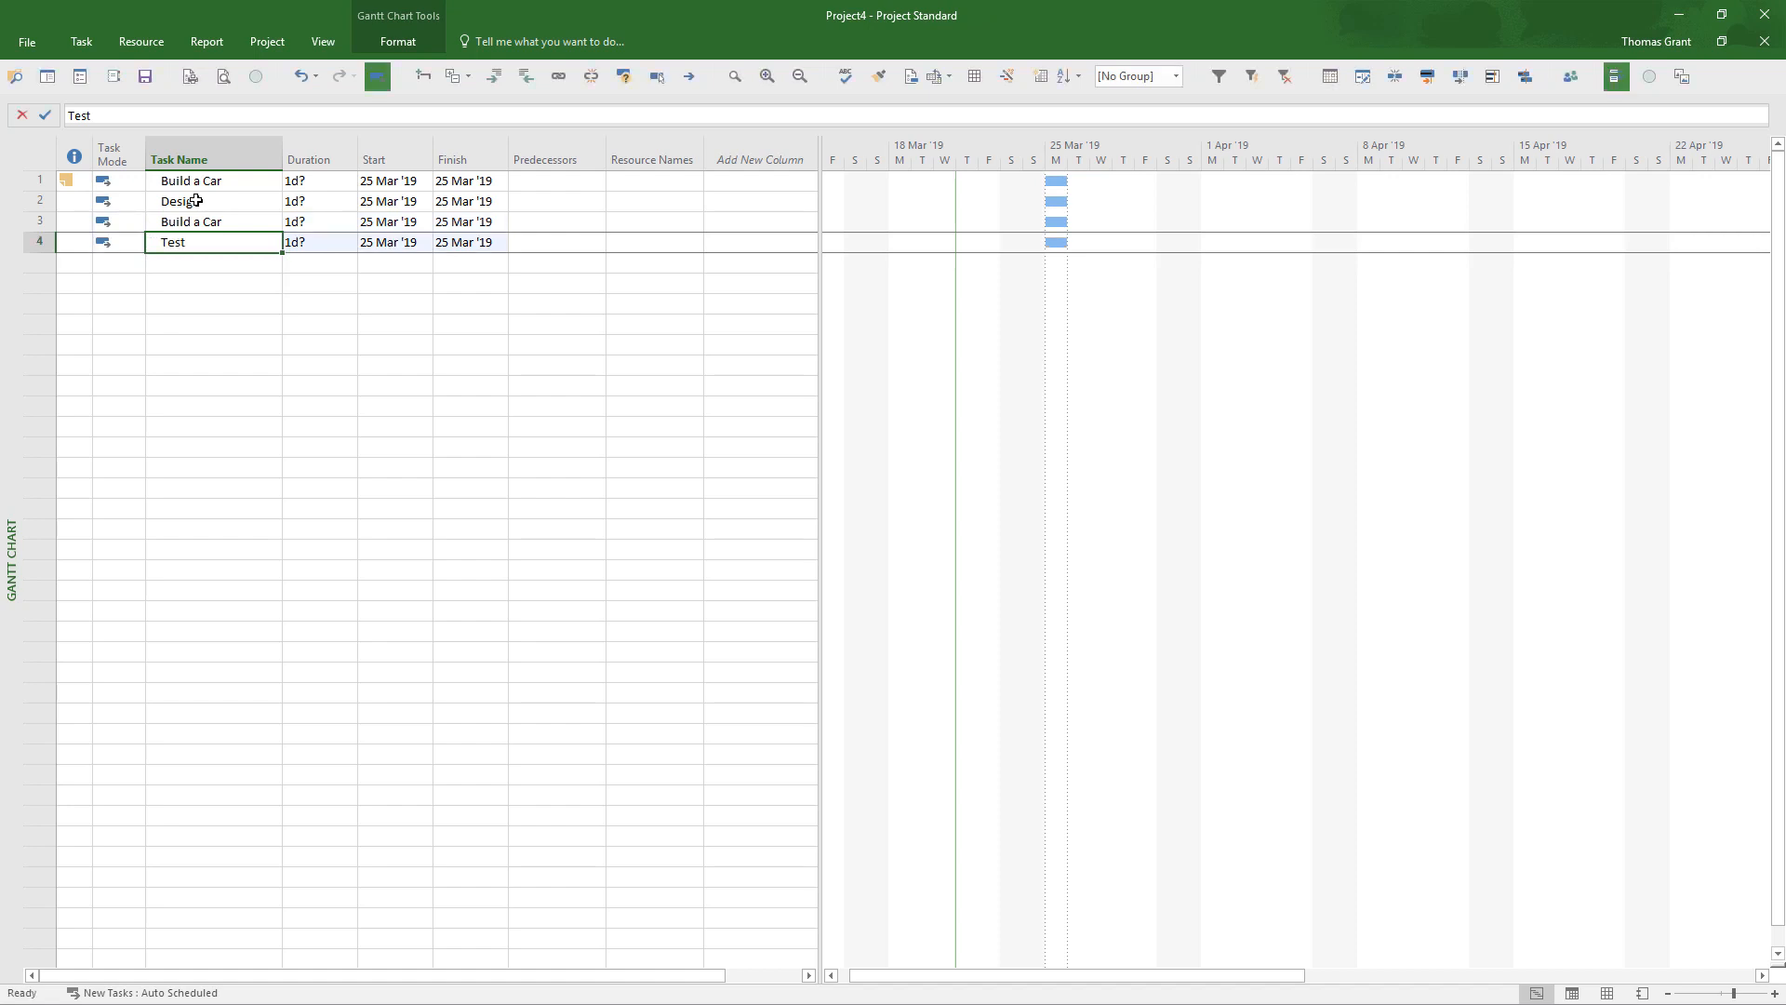
pyautogui.press('Return')
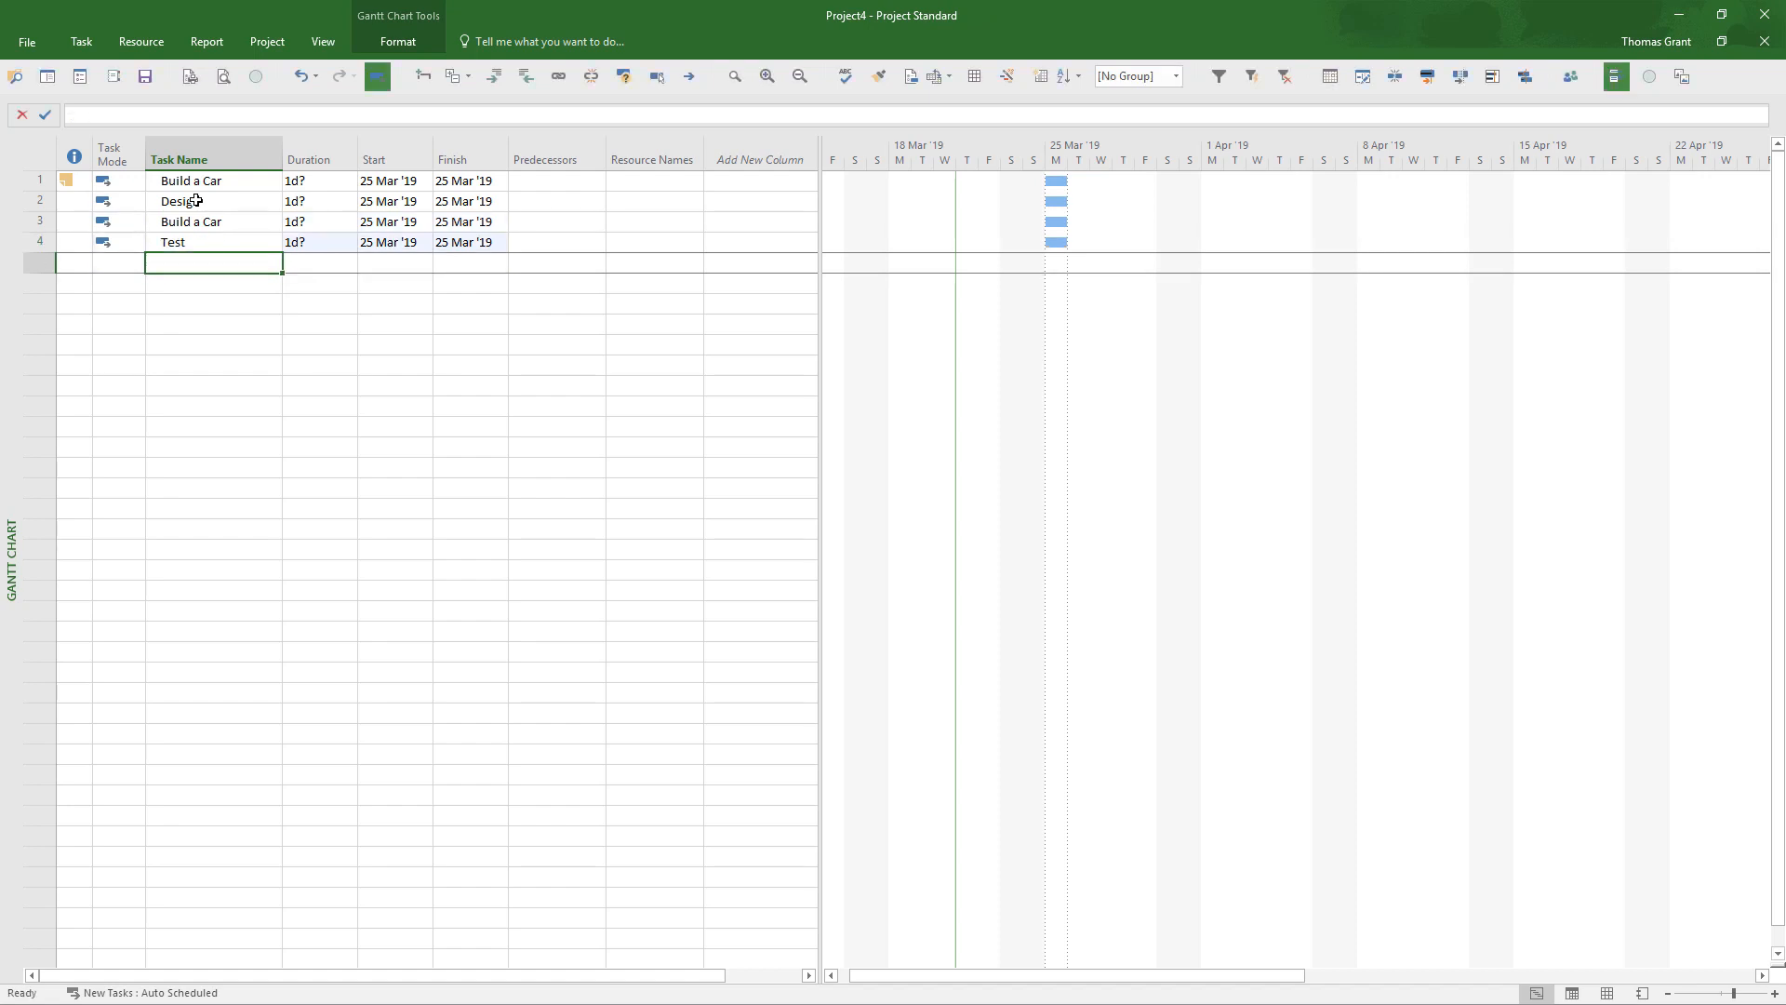
pyautogui.write('Se')
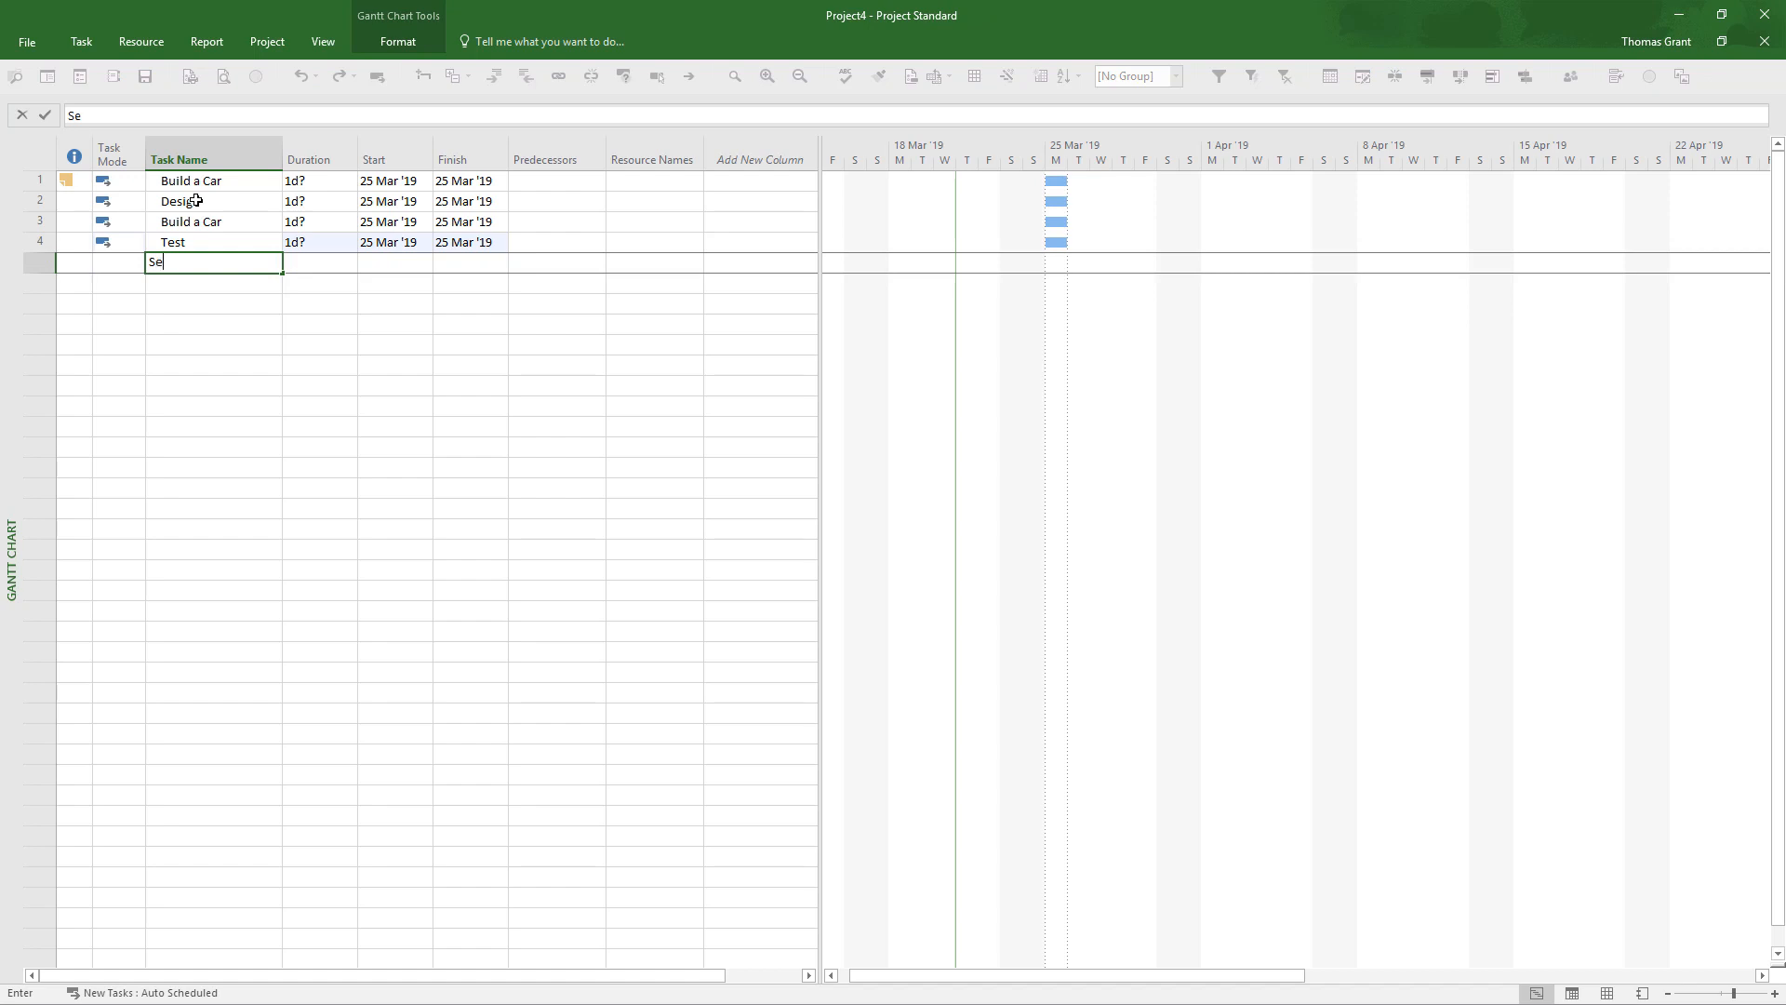
pyautogui.write('ll')
pyautogui.press('Return')
# - Shorten the name of the third task to Build
pyautogui.click(204, 222)
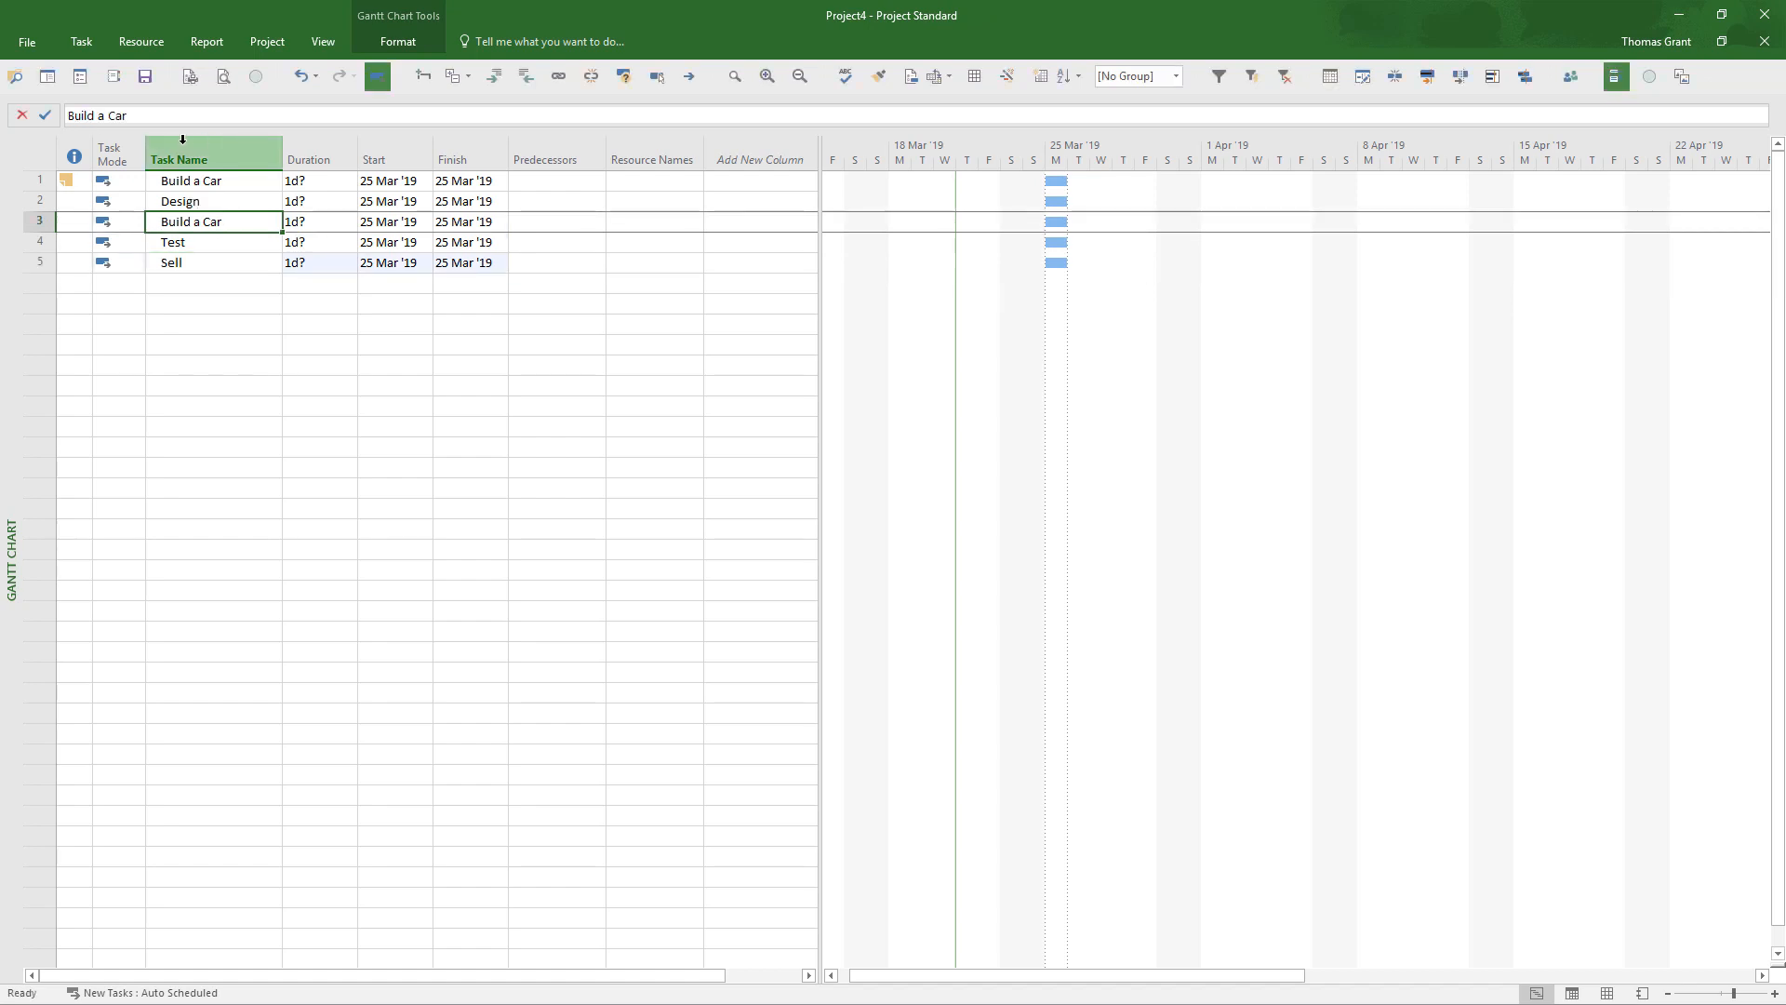
pyautogui.click(131, 115)
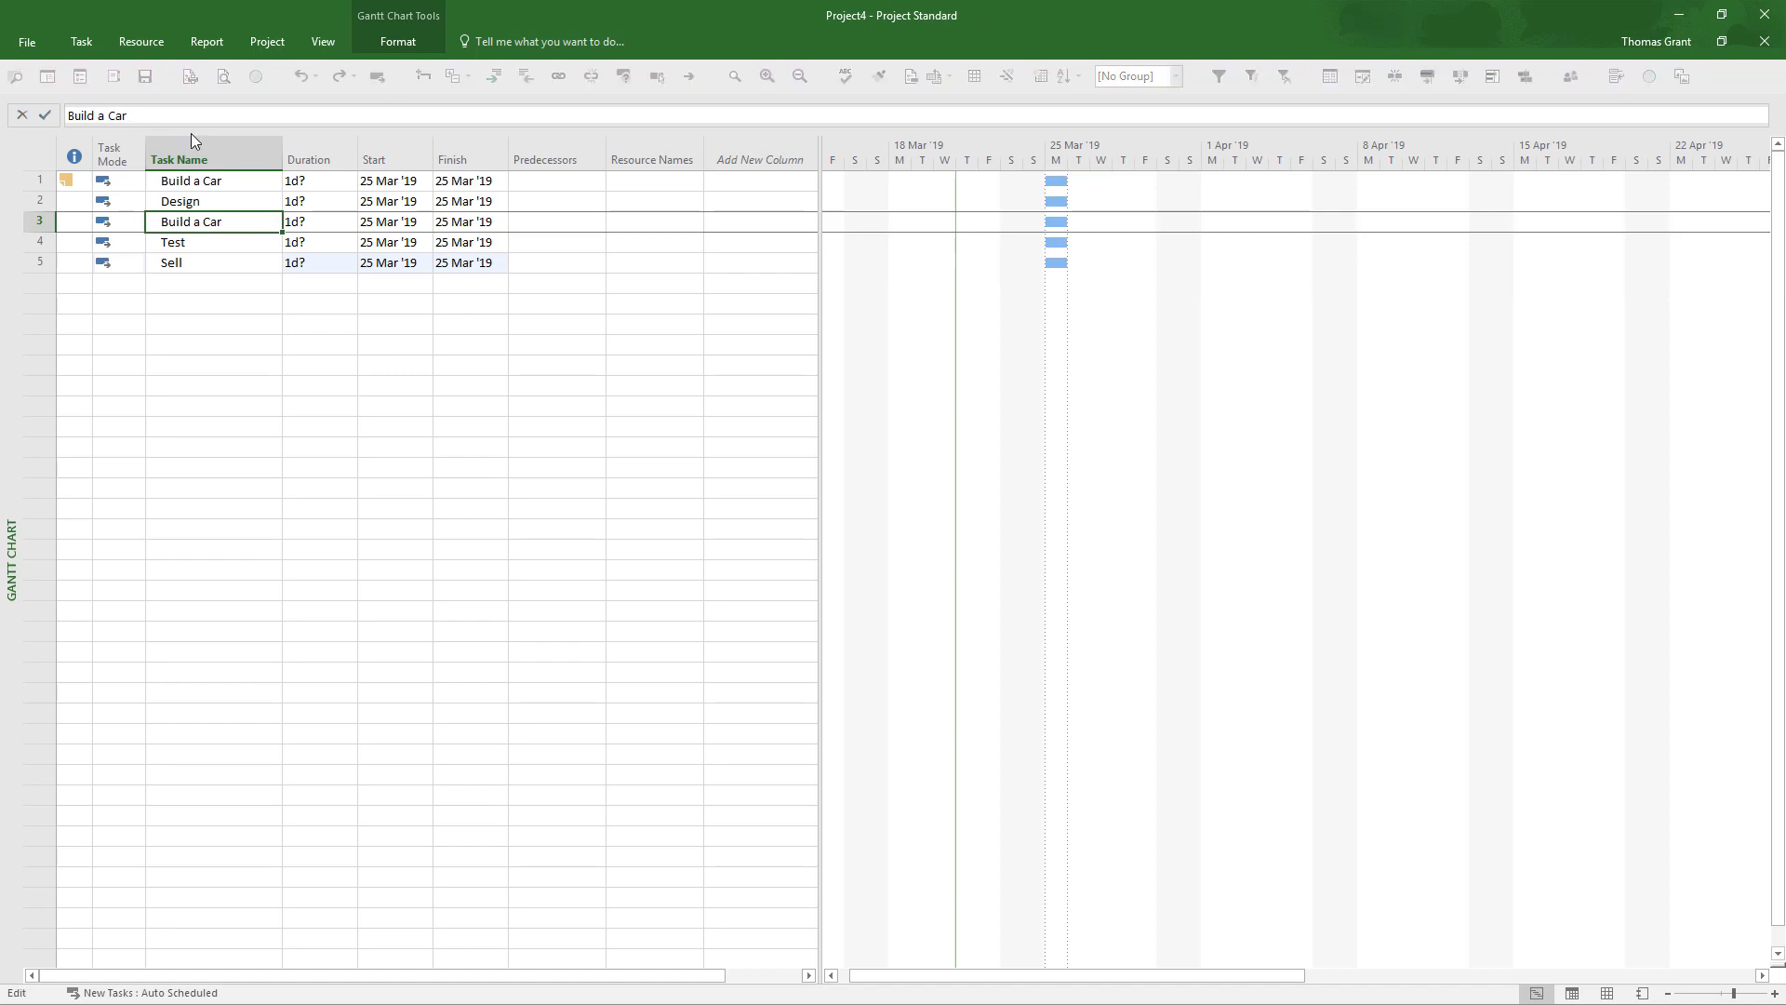
pyautogui.press('BackSpace')
pyautogui.press('BackSpace')
pyautogui.press('BackSpace')
pyautogui.press('BackSpace')
pyautogui.press('BackSpace')
pyautogui.click(250, 245)
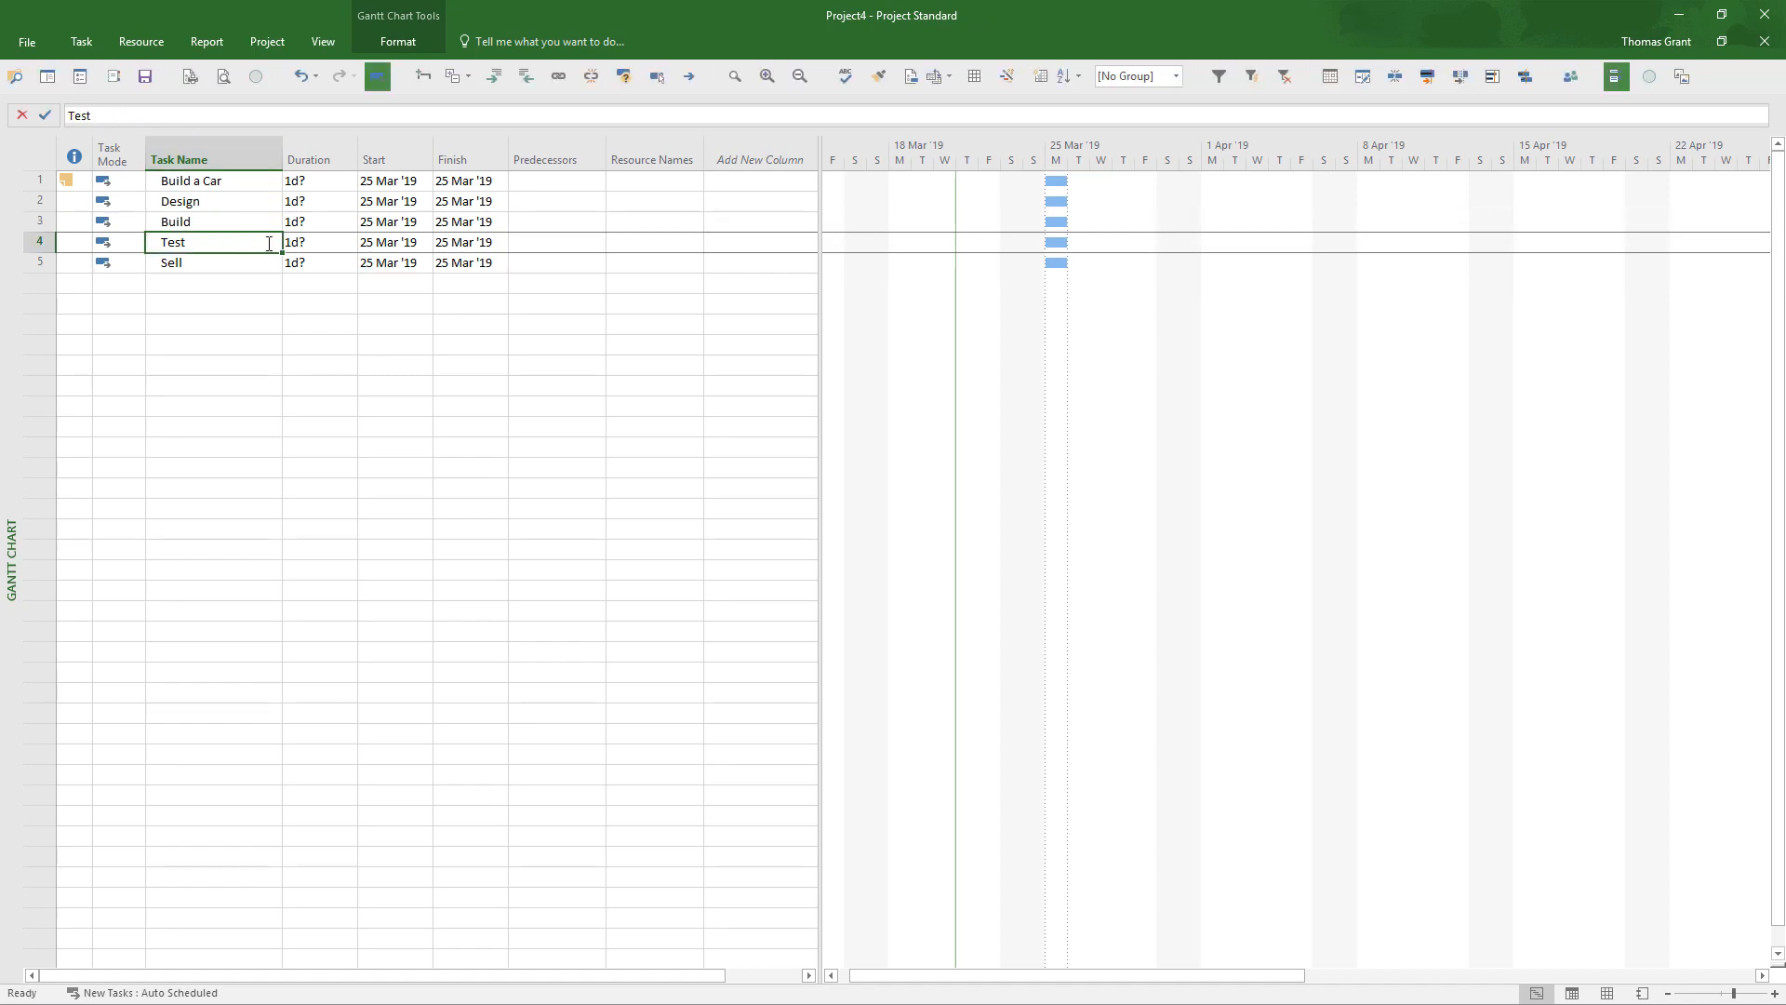
# - Indent the tasks Design through Sell as subtasks of Build a Car
pyautogui.click(200, 203)
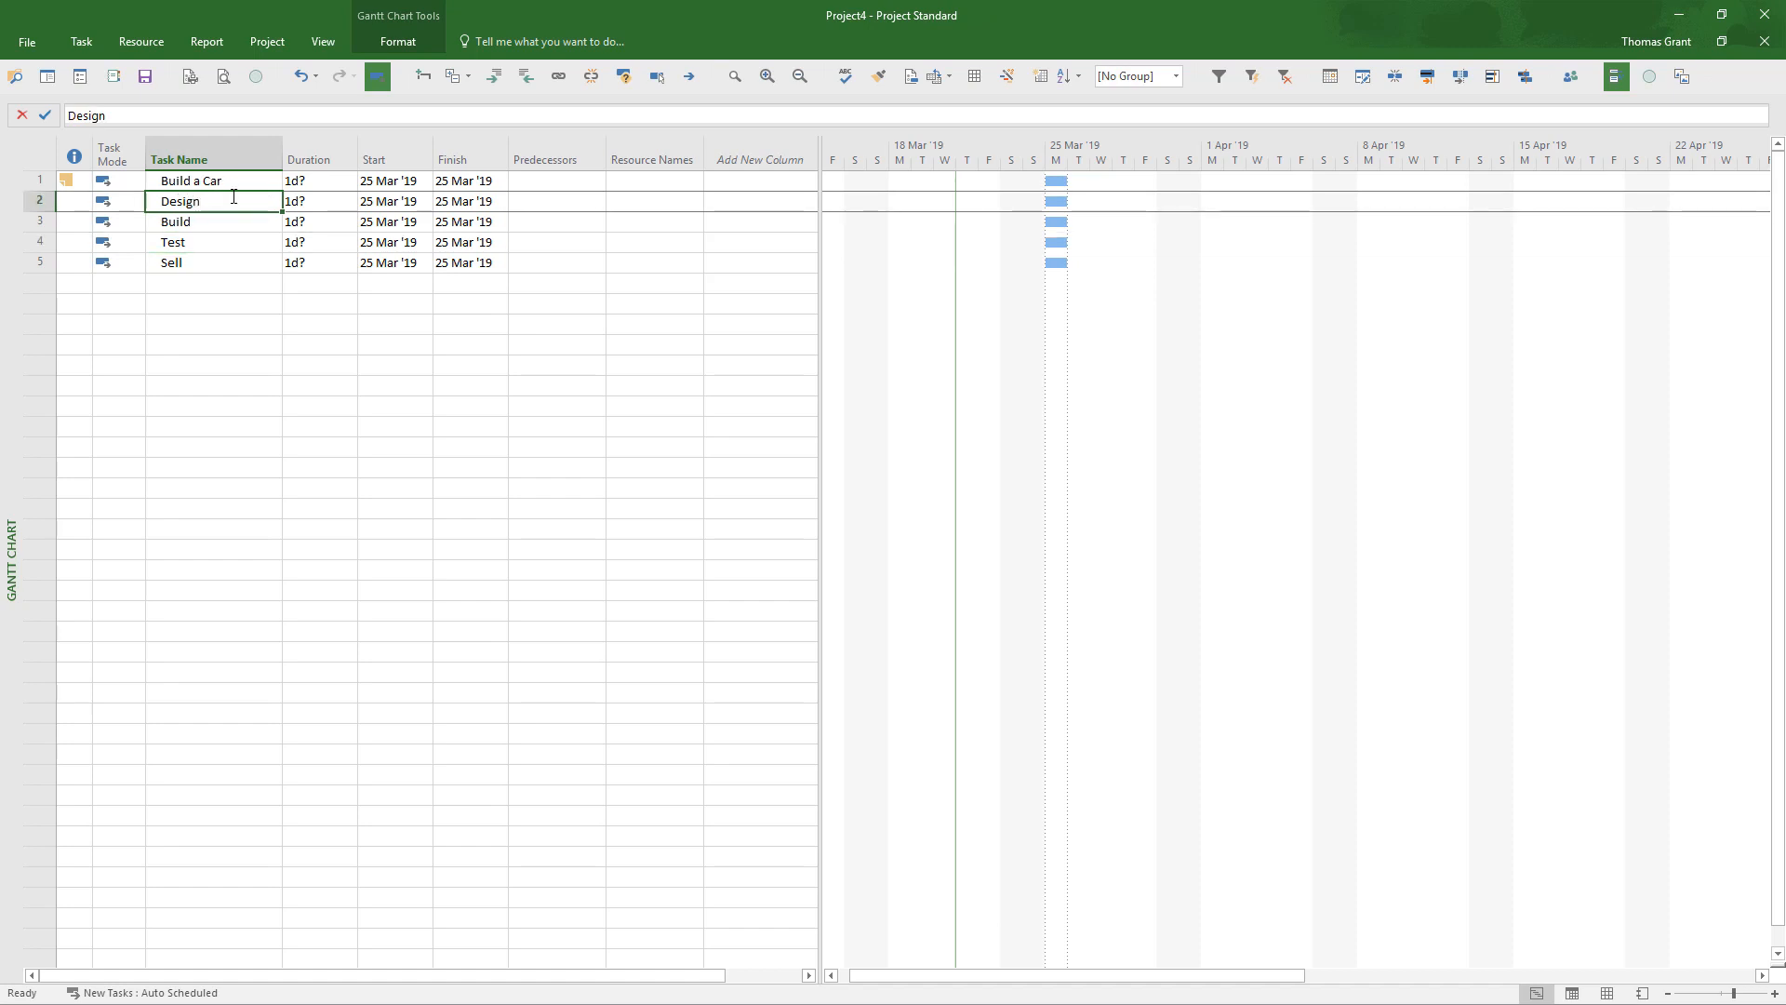
pyautogui.keyDown('shift'); pyautogui.click(224, 263); pyautogui.keyUp('shift')
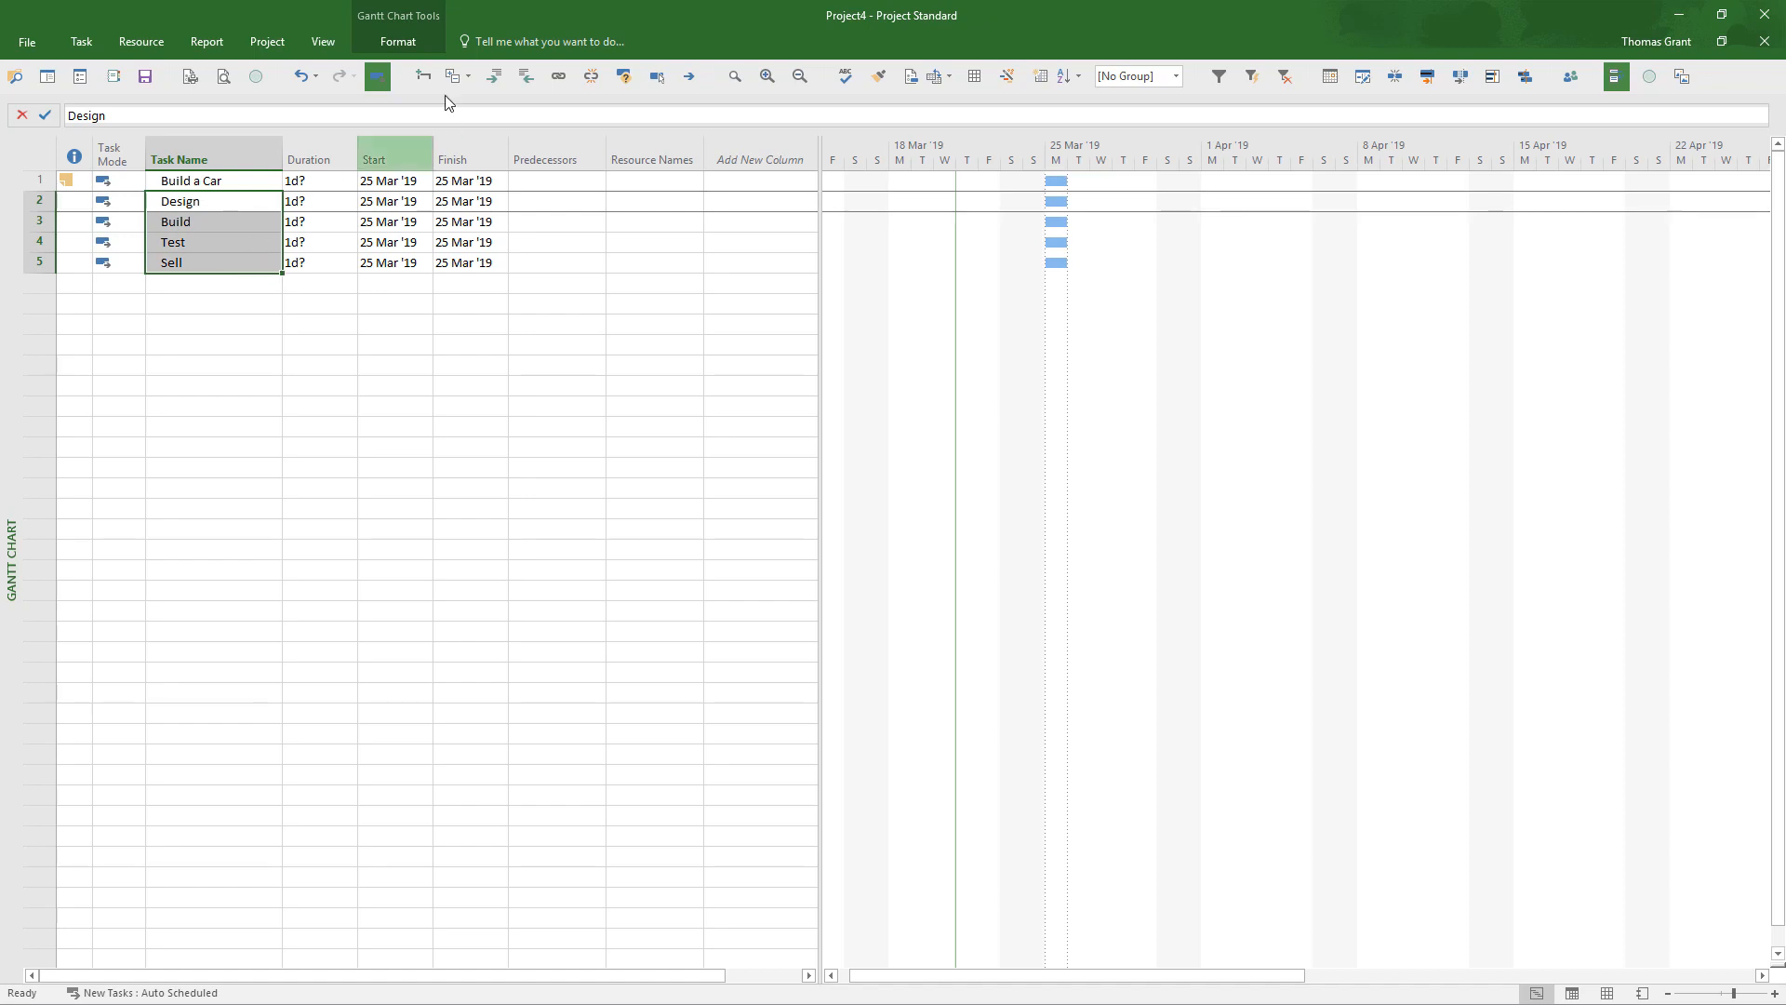
pyautogui.click(494, 82)
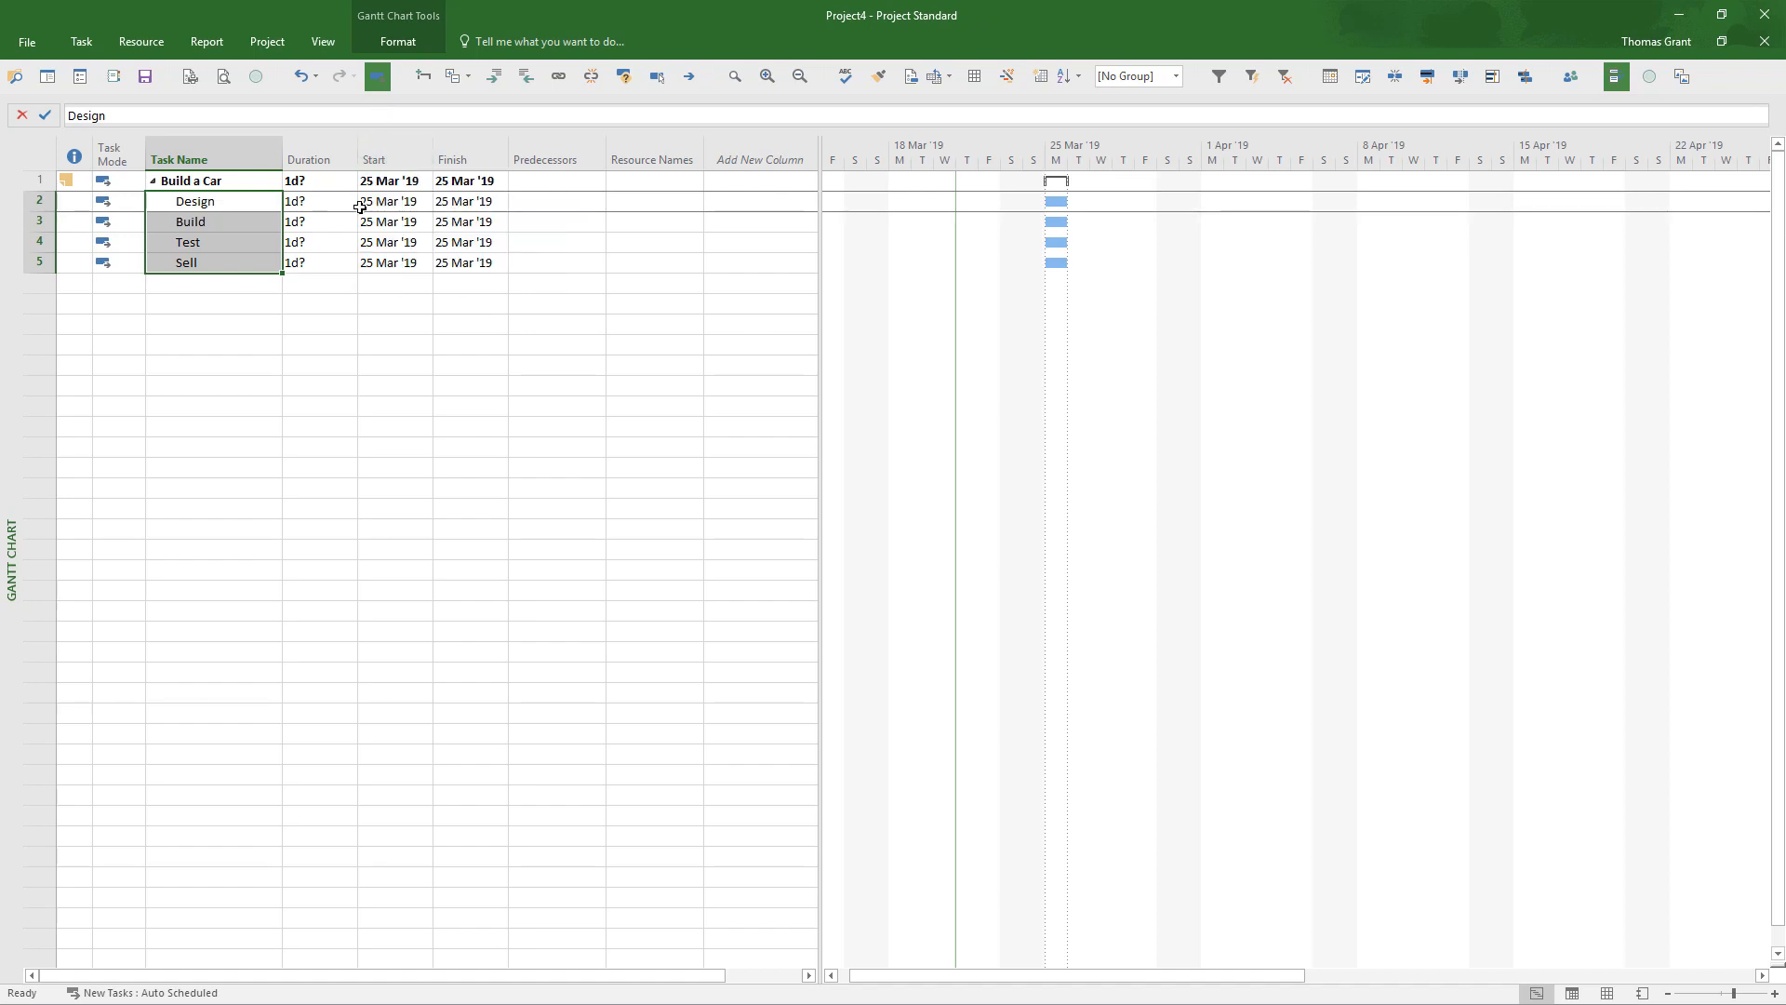
# - Change the Start column to show Total Slack and the Finish column to show Cost
pyautogui.click(393, 152)
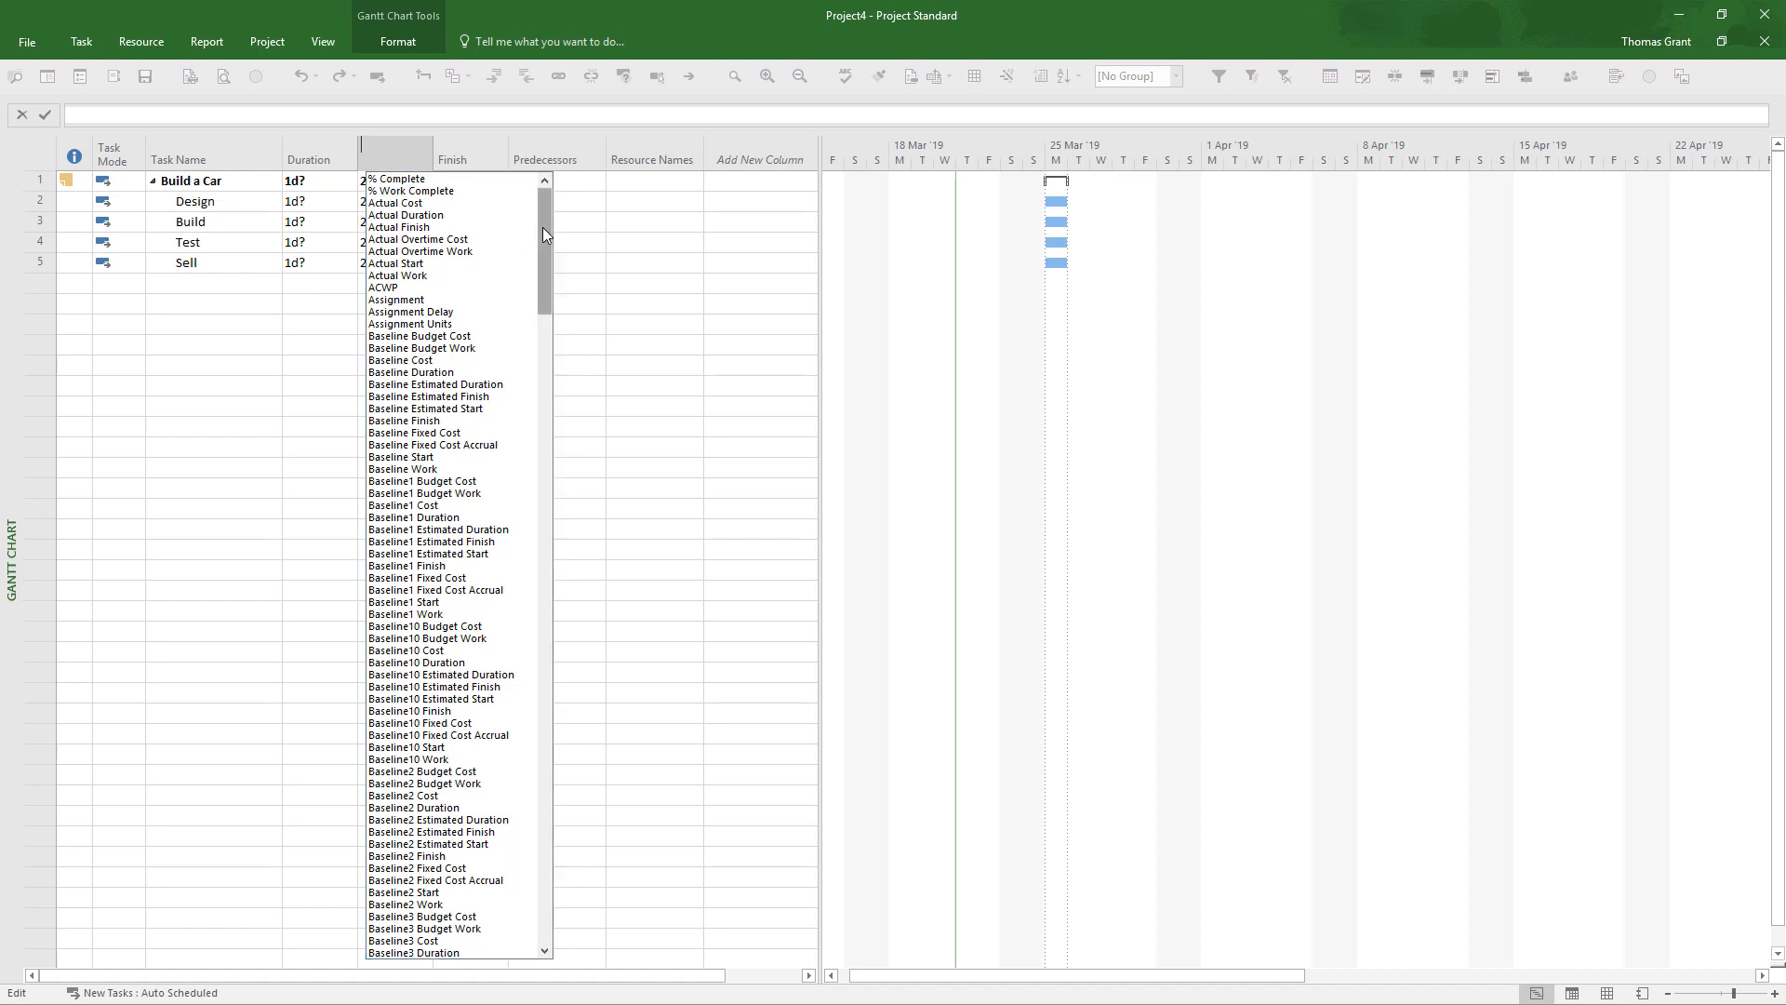
pyautogui.moveTo(543, 227); pyautogui.dragTo(537, 860)
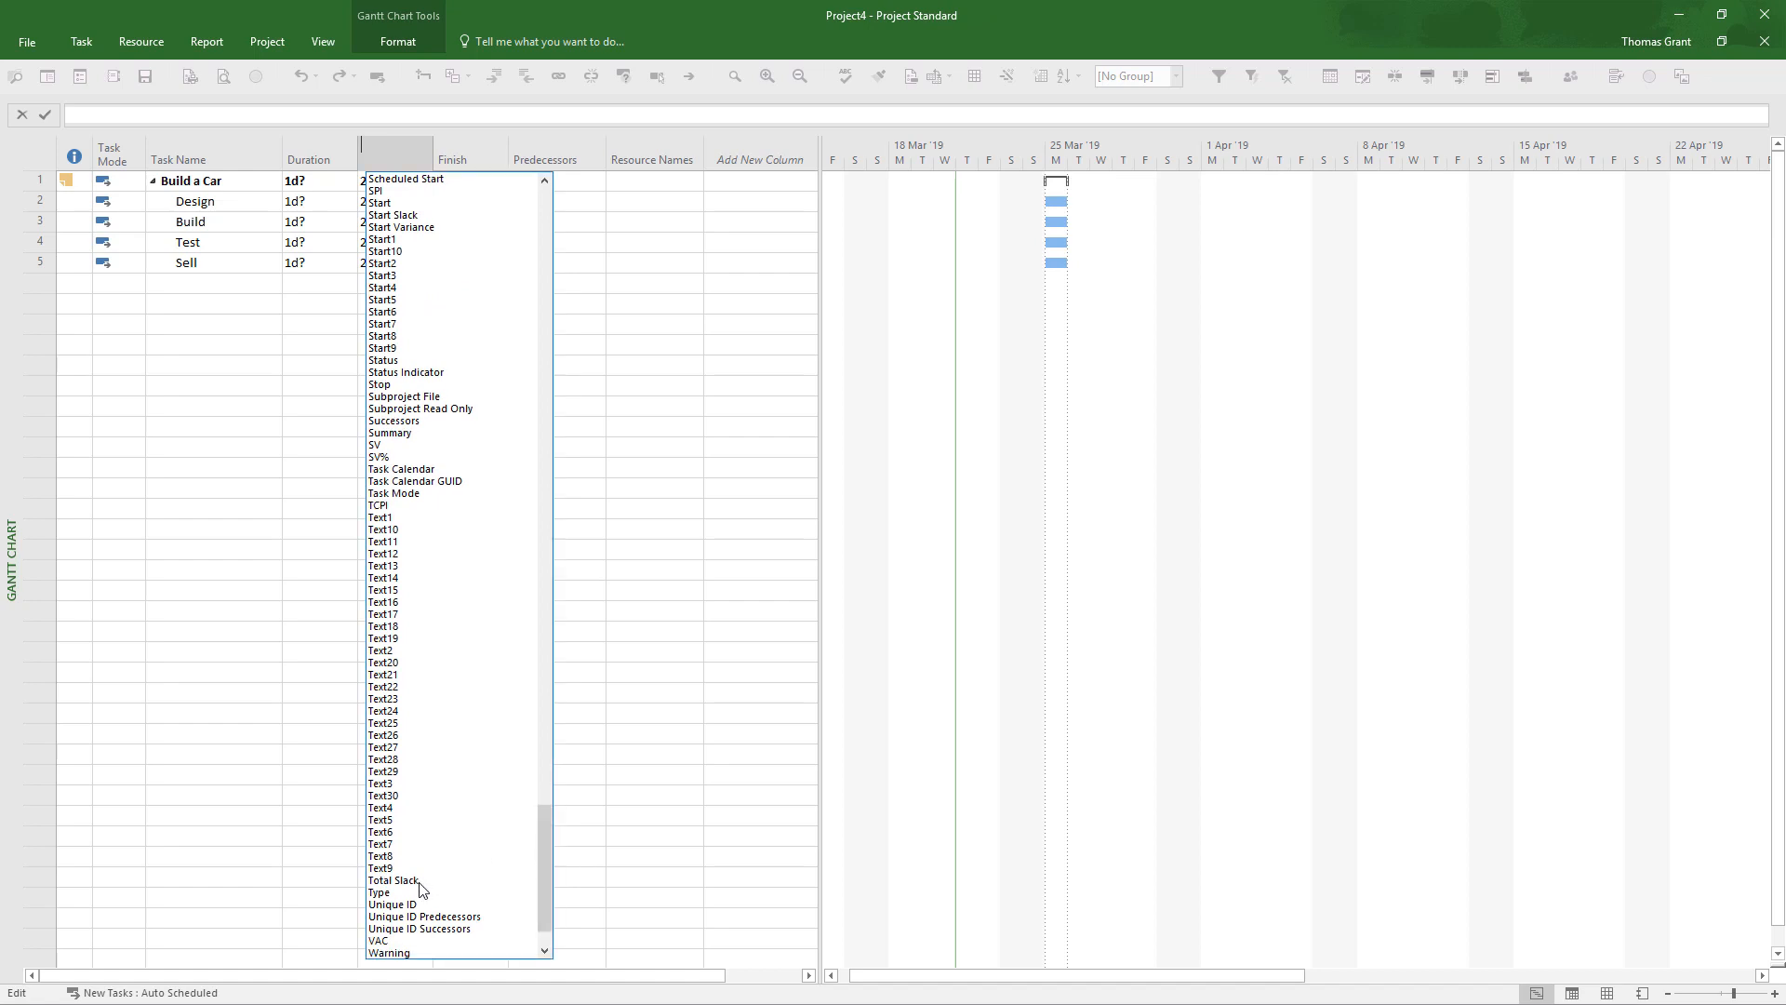
pyautogui.click(417, 881)
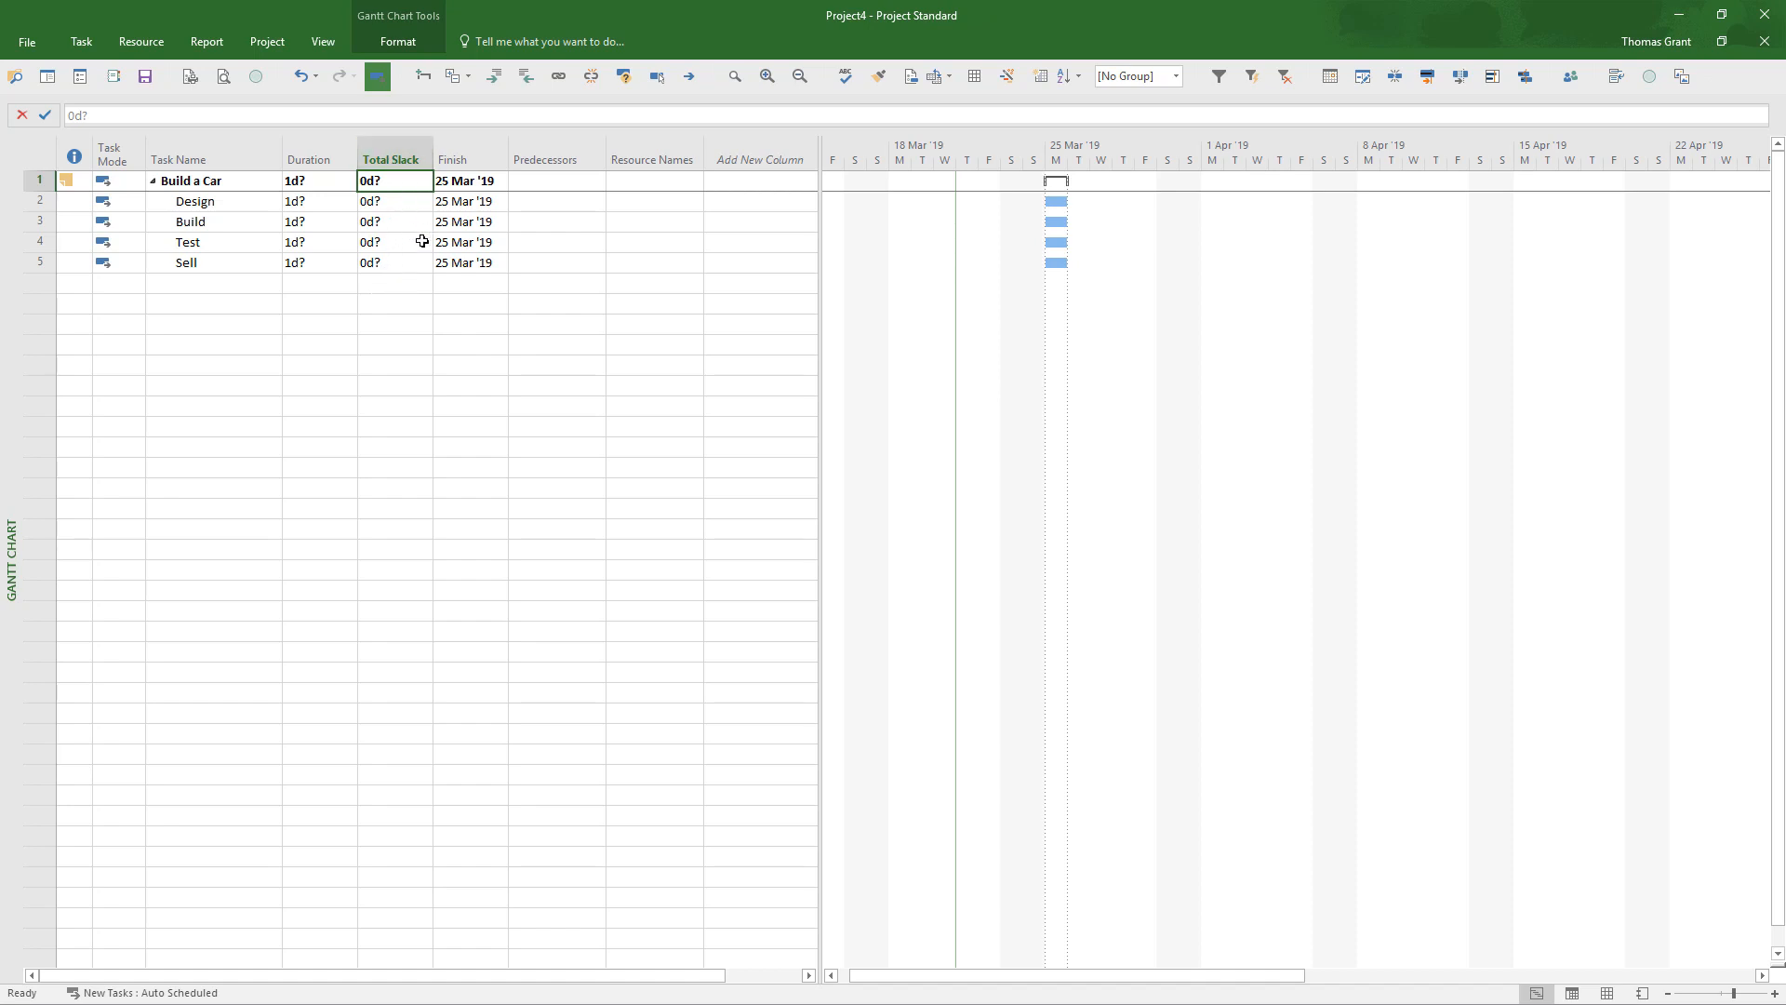
pyautogui.doubleClick(469, 159)
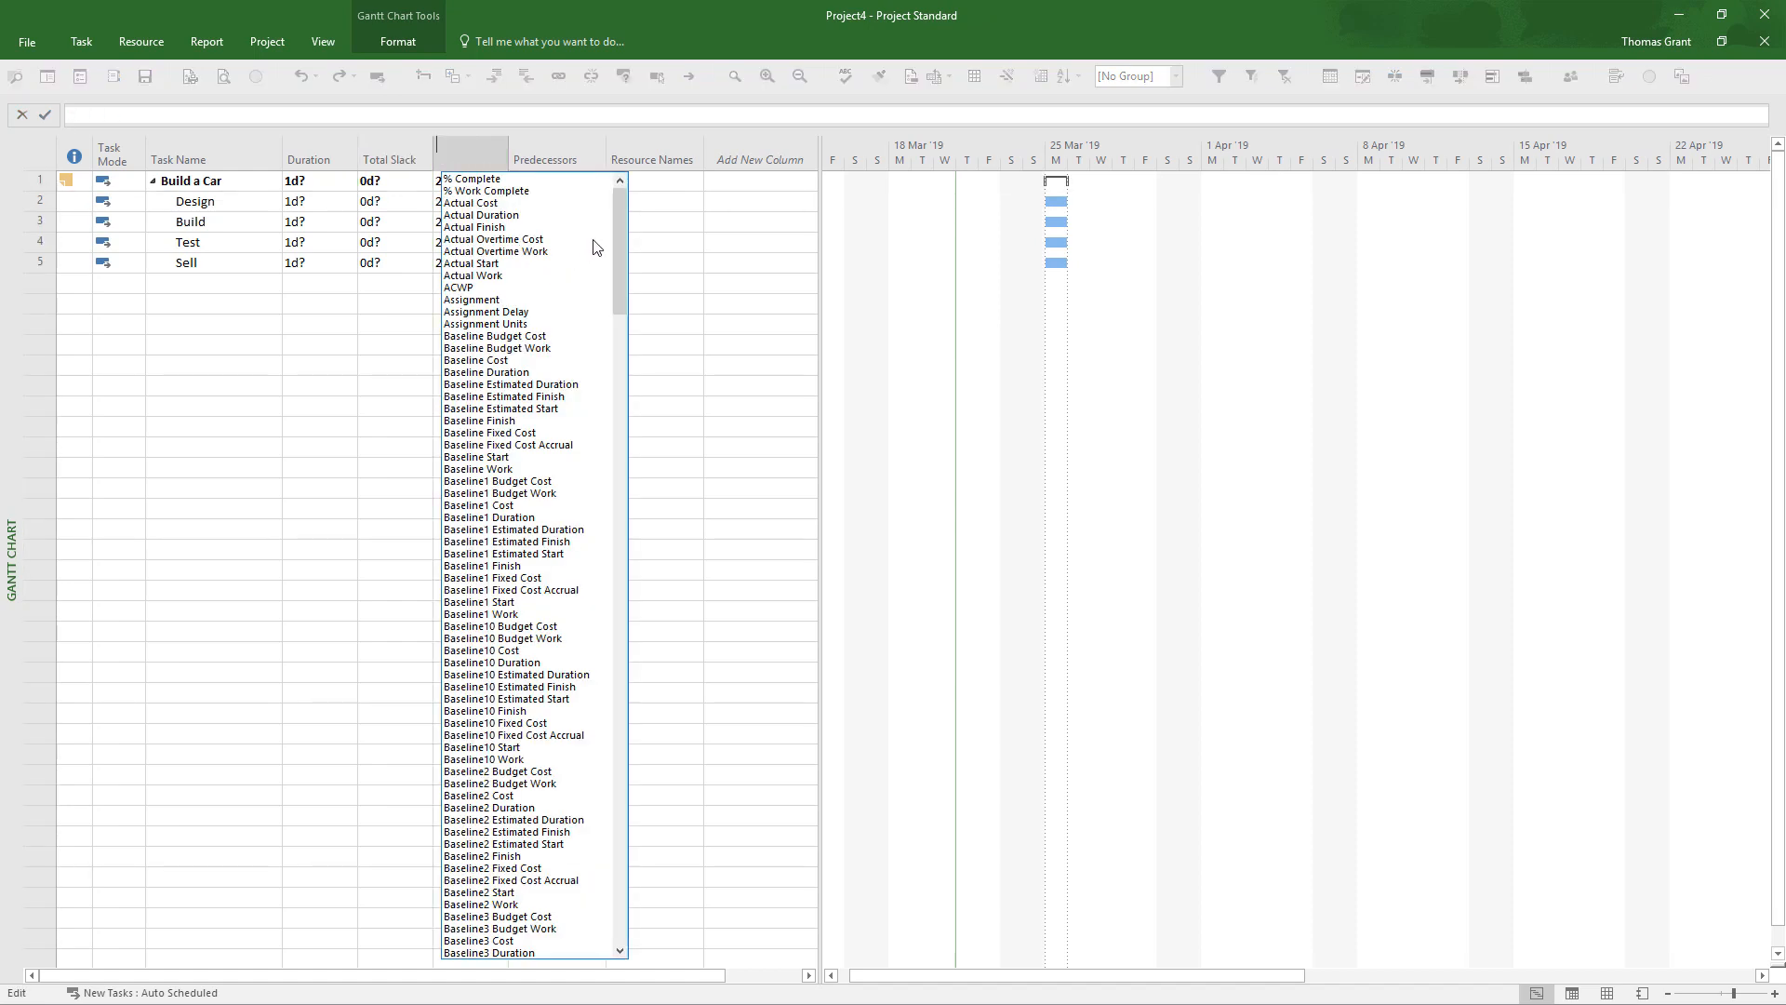
pyautogui.moveTo(617, 229); pyautogui.dragTo(642, 471)
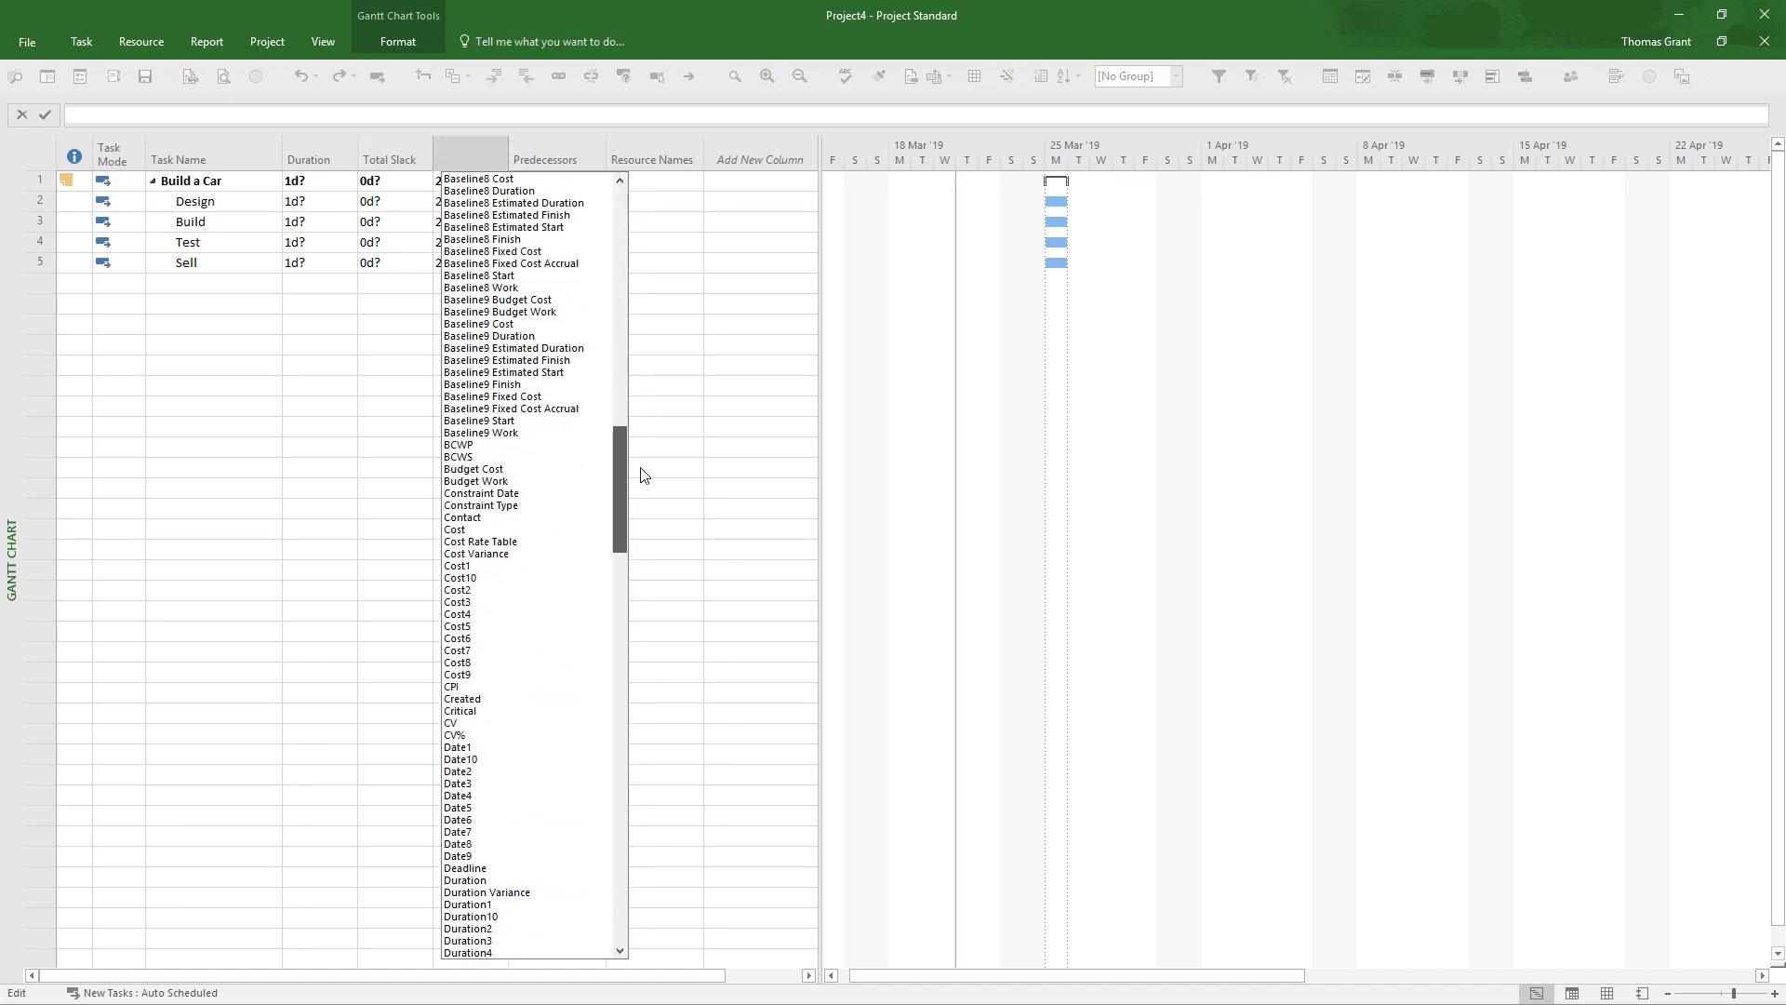
pyautogui.click(474, 529)
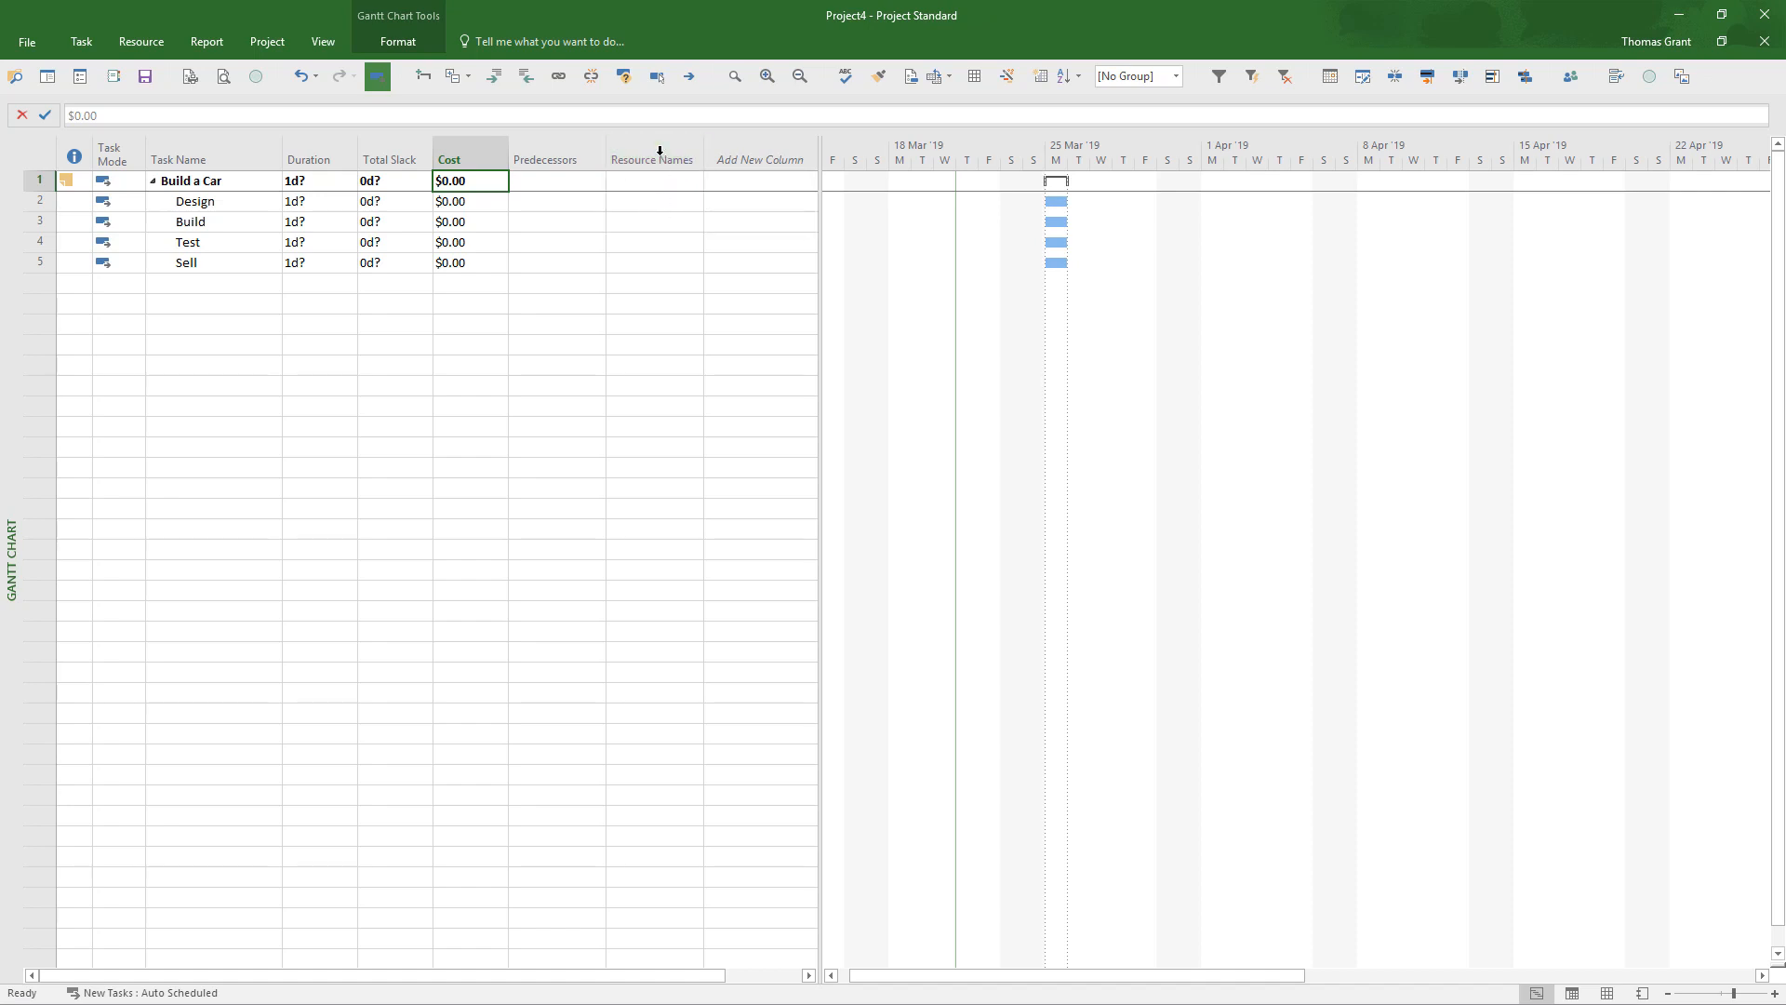
# - Add a Fixed Cost column after the Resource Names column
pyautogui.click(729, 156)
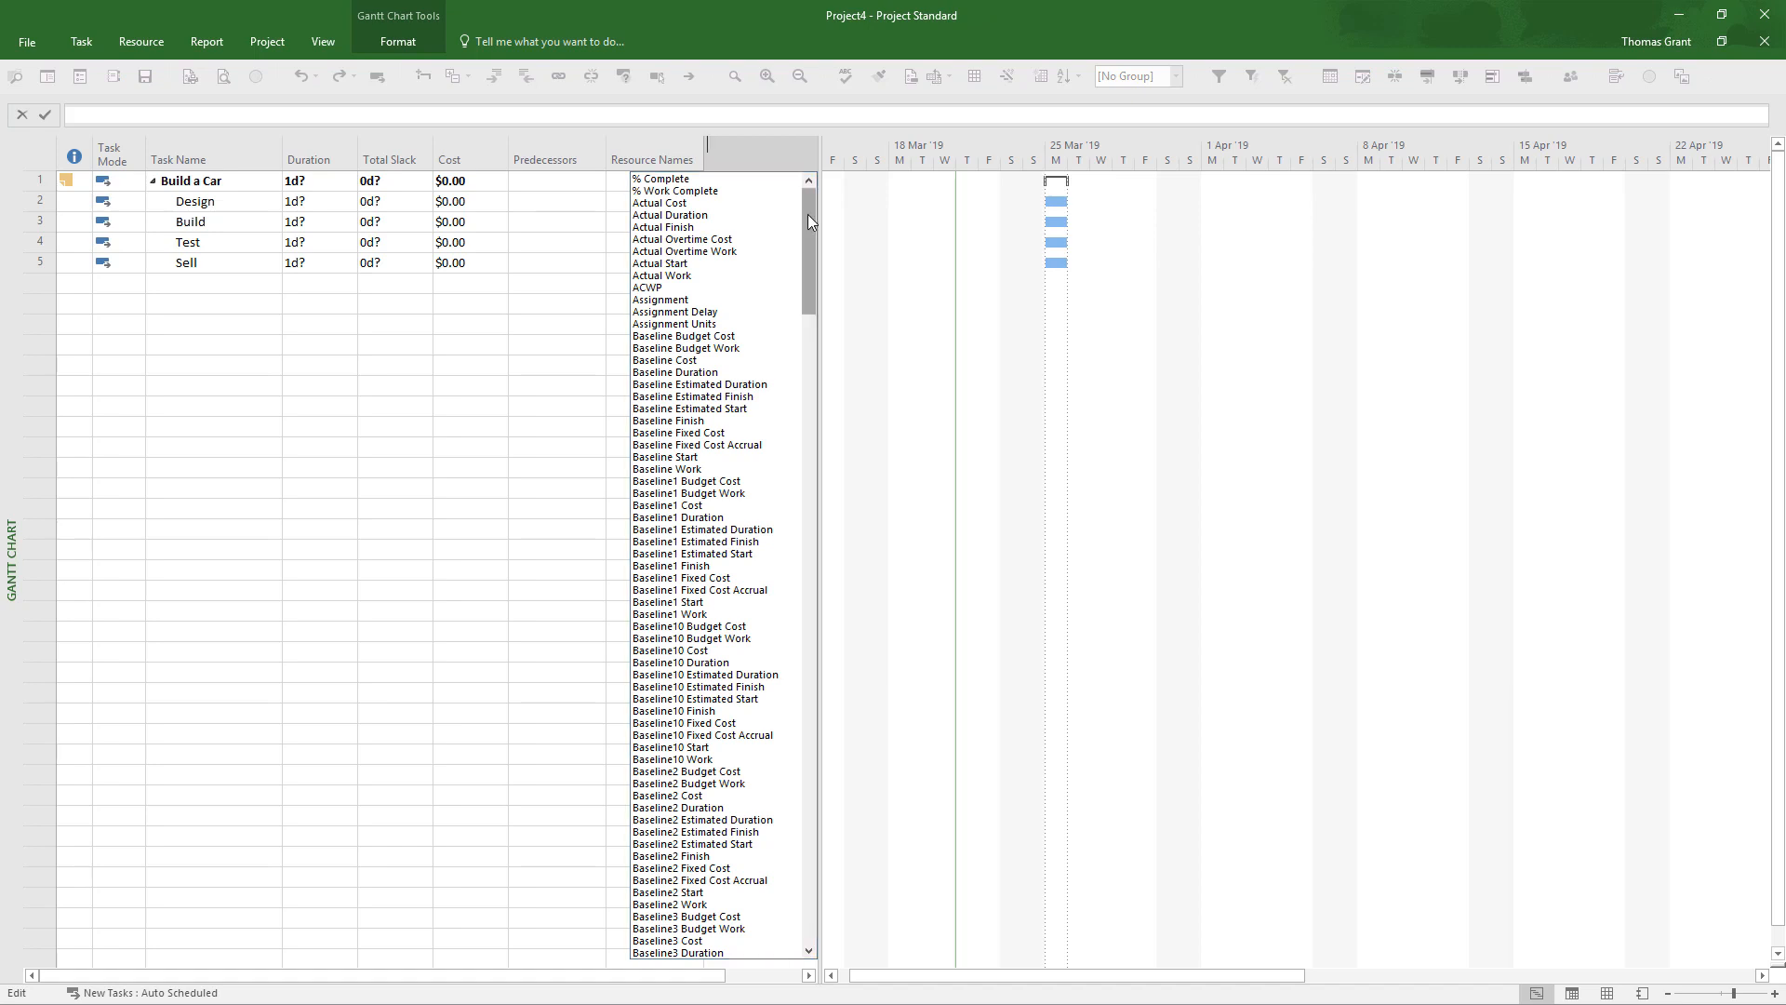
pyautogui.moveTo(809, 221); pyautogui.dragTo(807, 592)
pyautogui.click(675, 455)
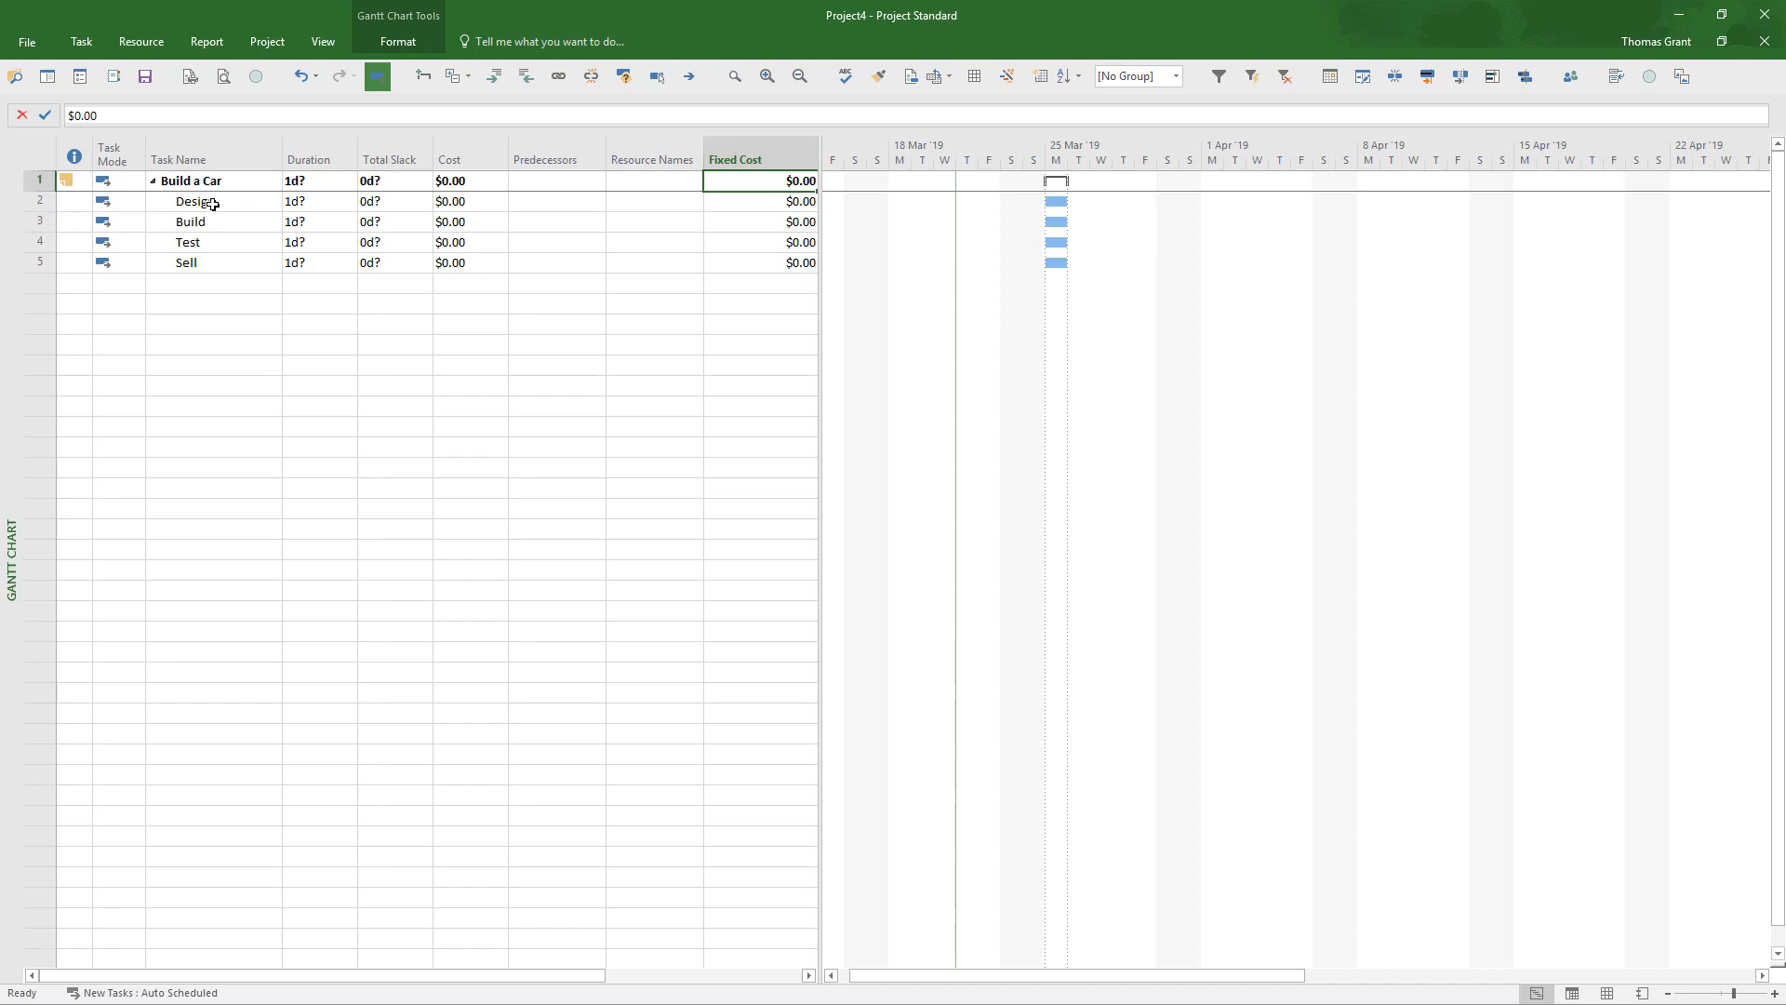
# - Insert three blank task rows between Design and Build
pyautogui.click(41, 221)
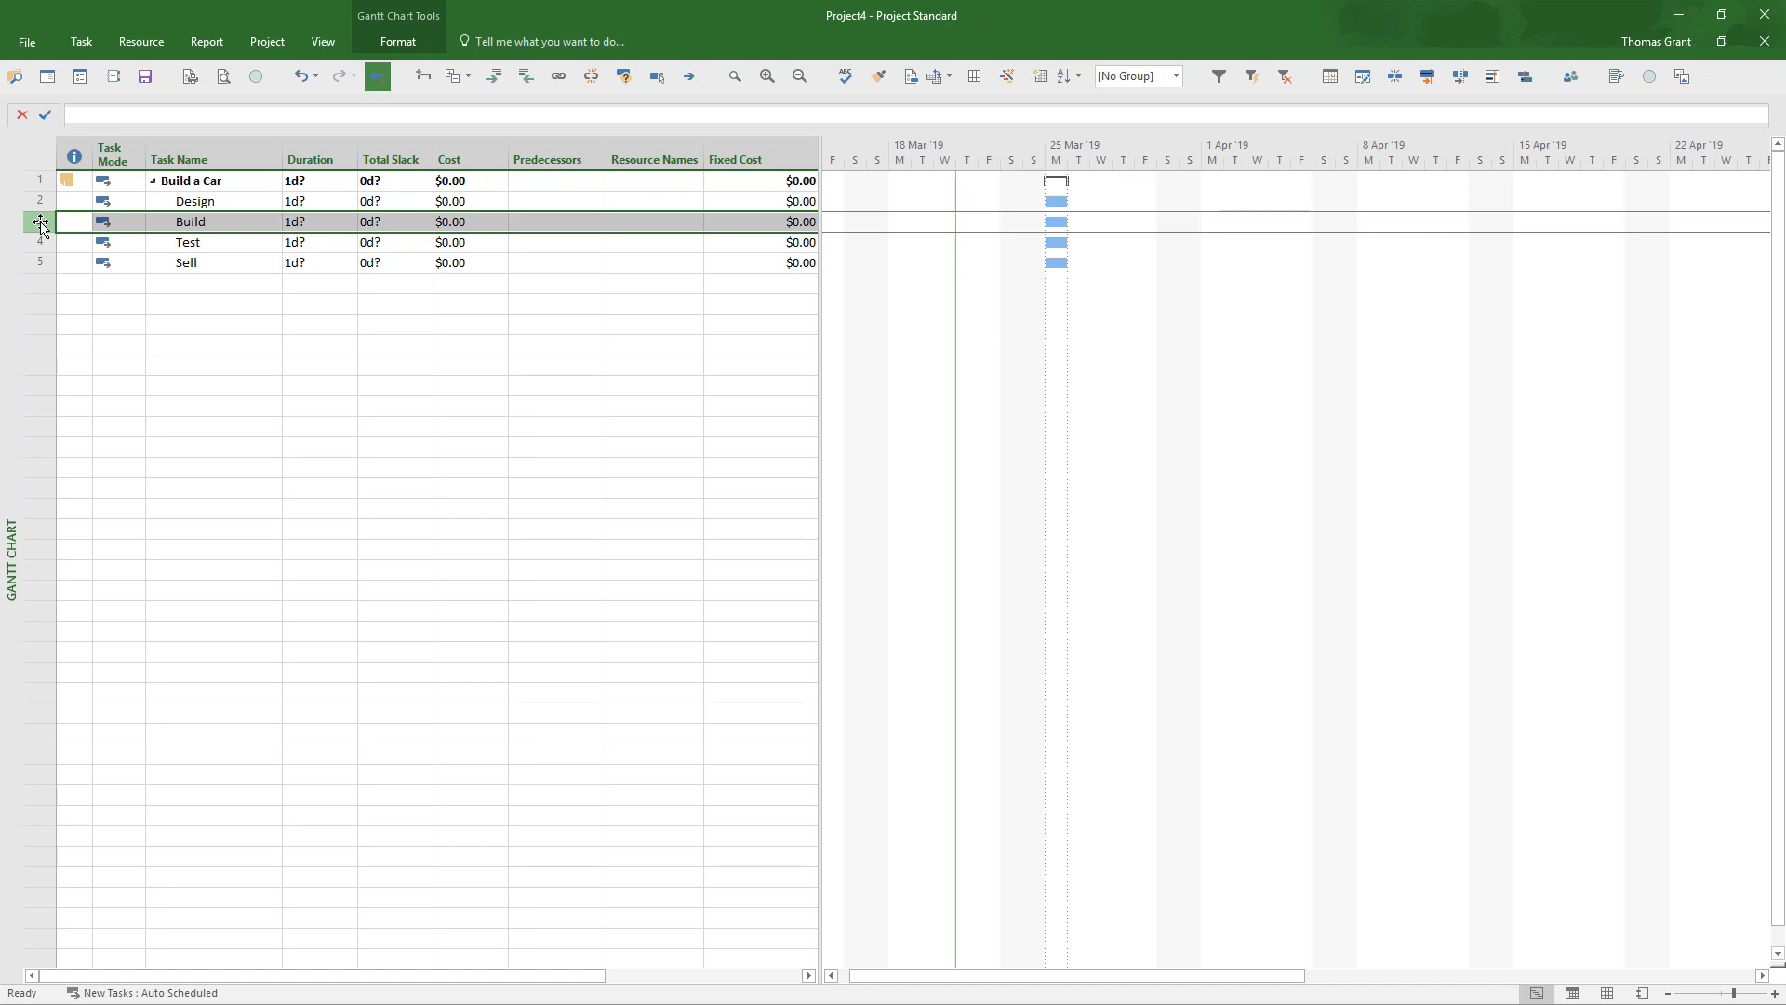
pyautogui.press('Insert')
pyautogui.press('Insert')
pyautogui.press('Insert')
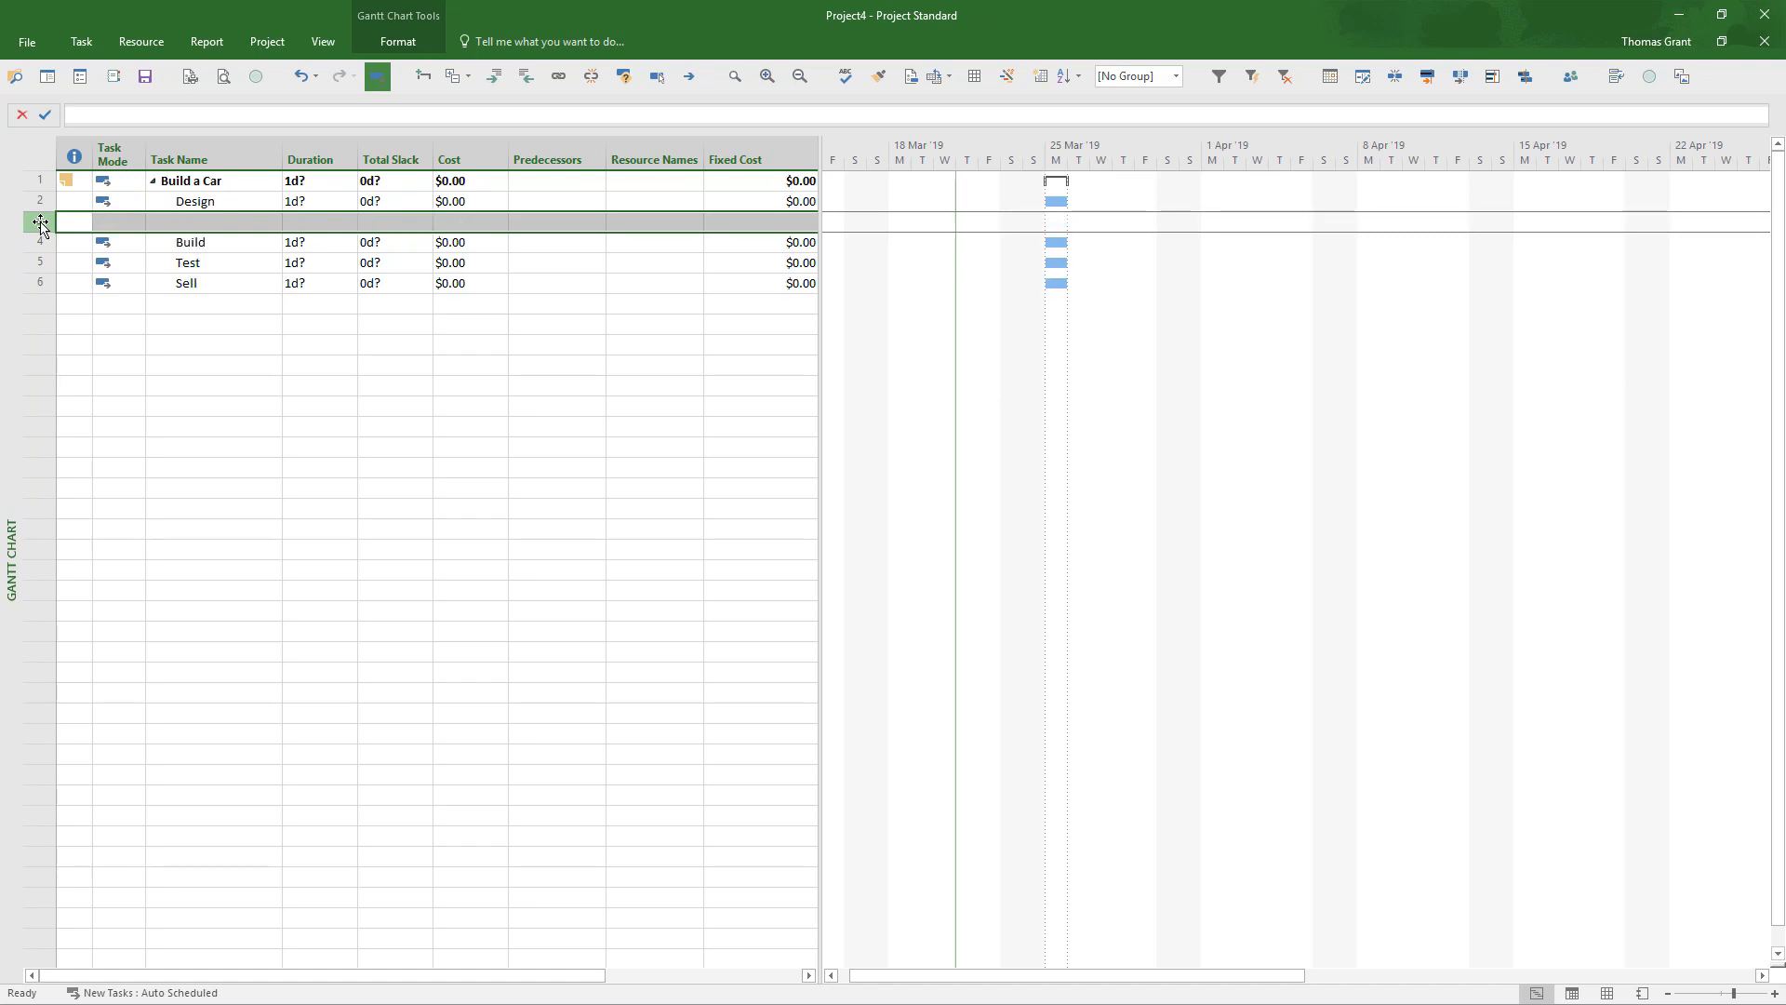
# - Name the three blank rows below Design as the tasks Start, Organize and Finalize
pyautogui.click(196, 229)
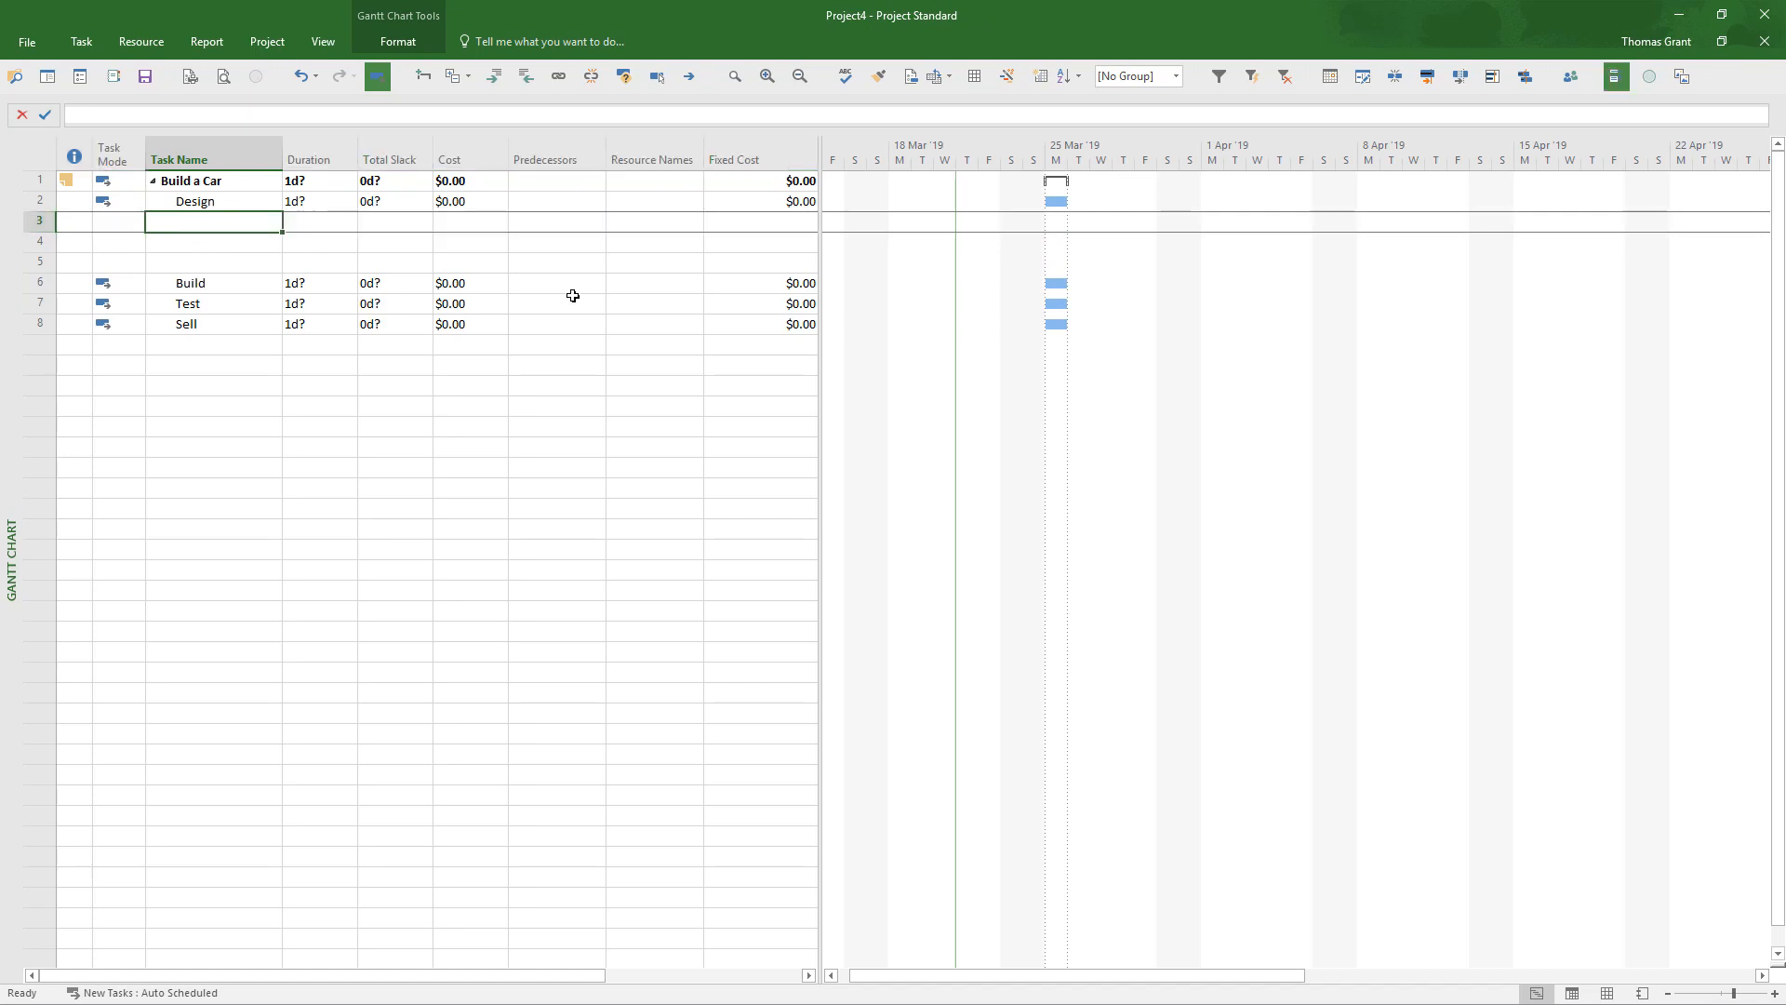
pyautogui.write('St')
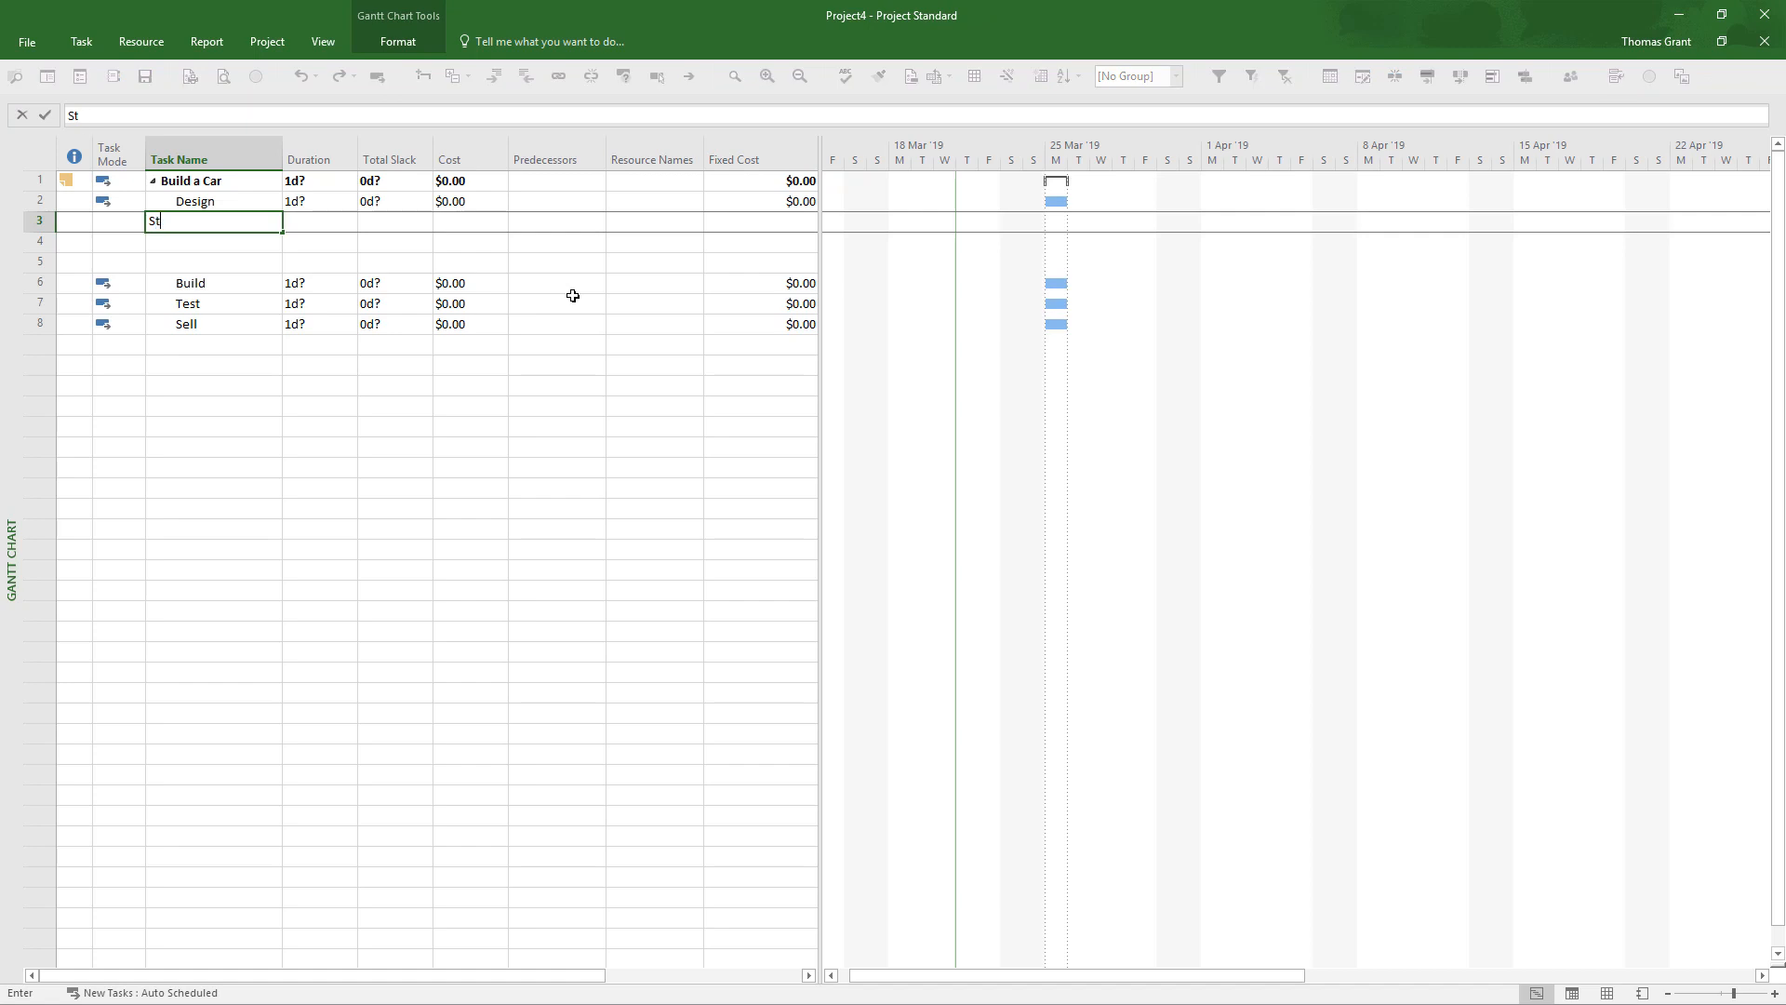
pyautogui.write('art')
pyautogui.press('Return')
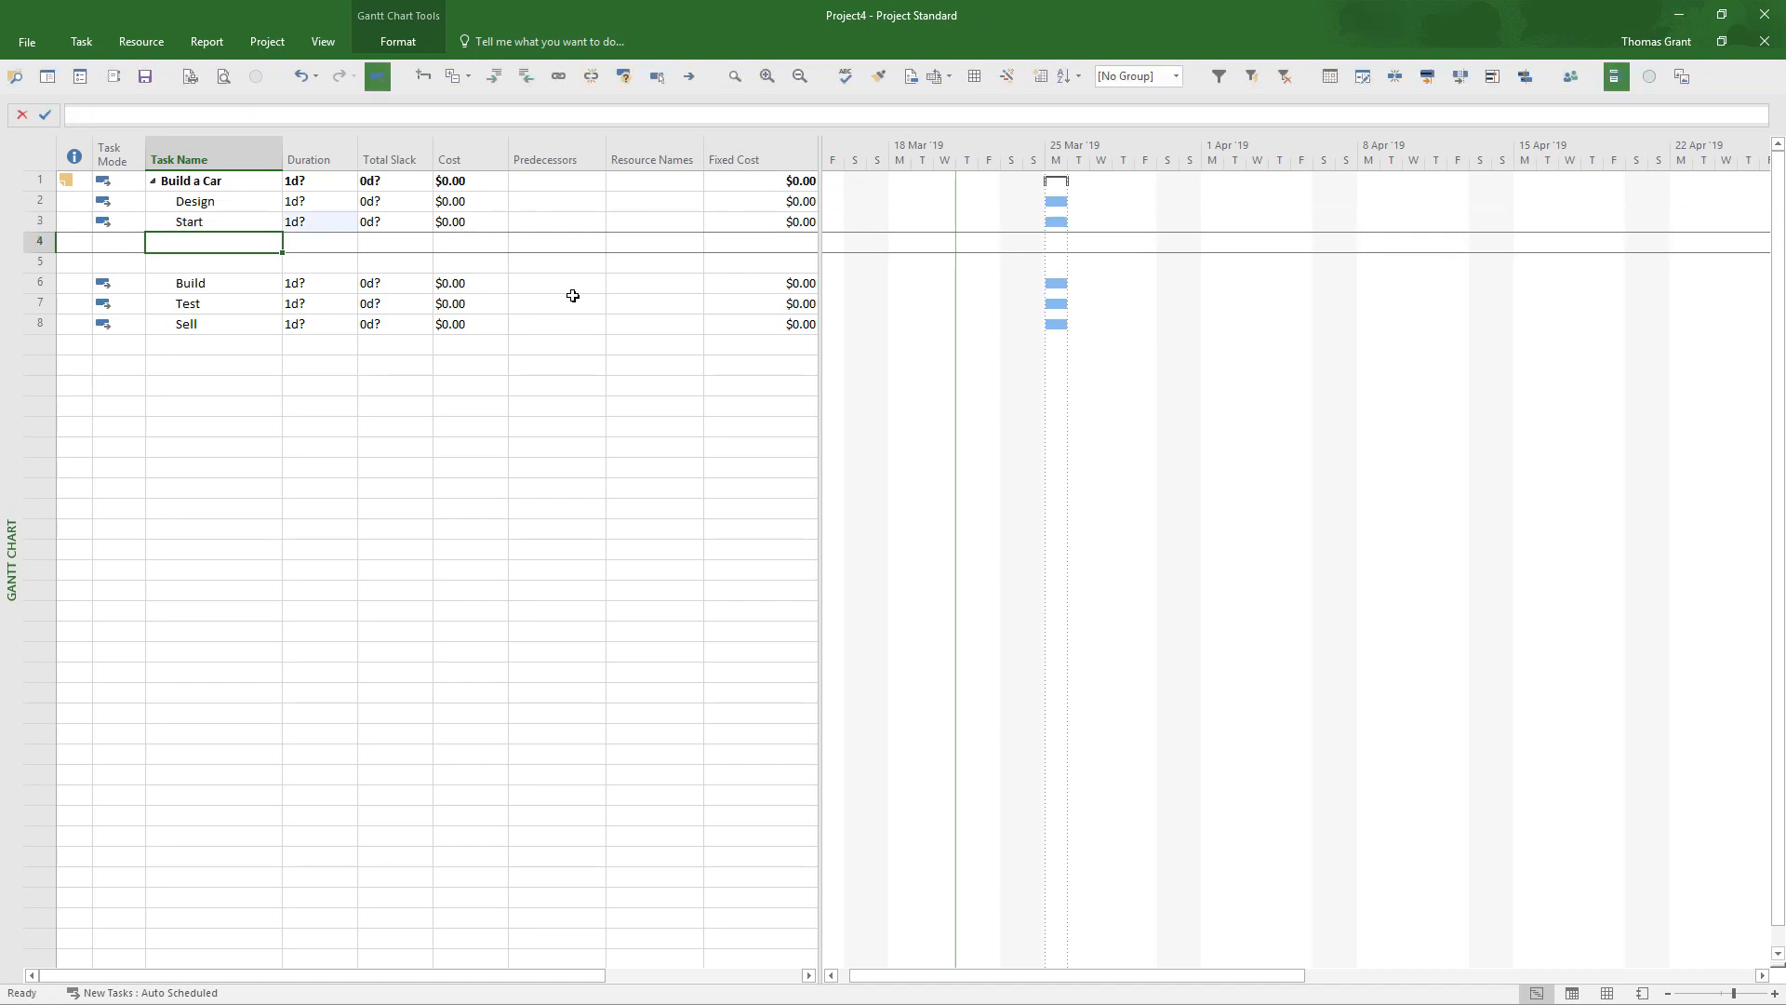
pyautogui.write('Or')
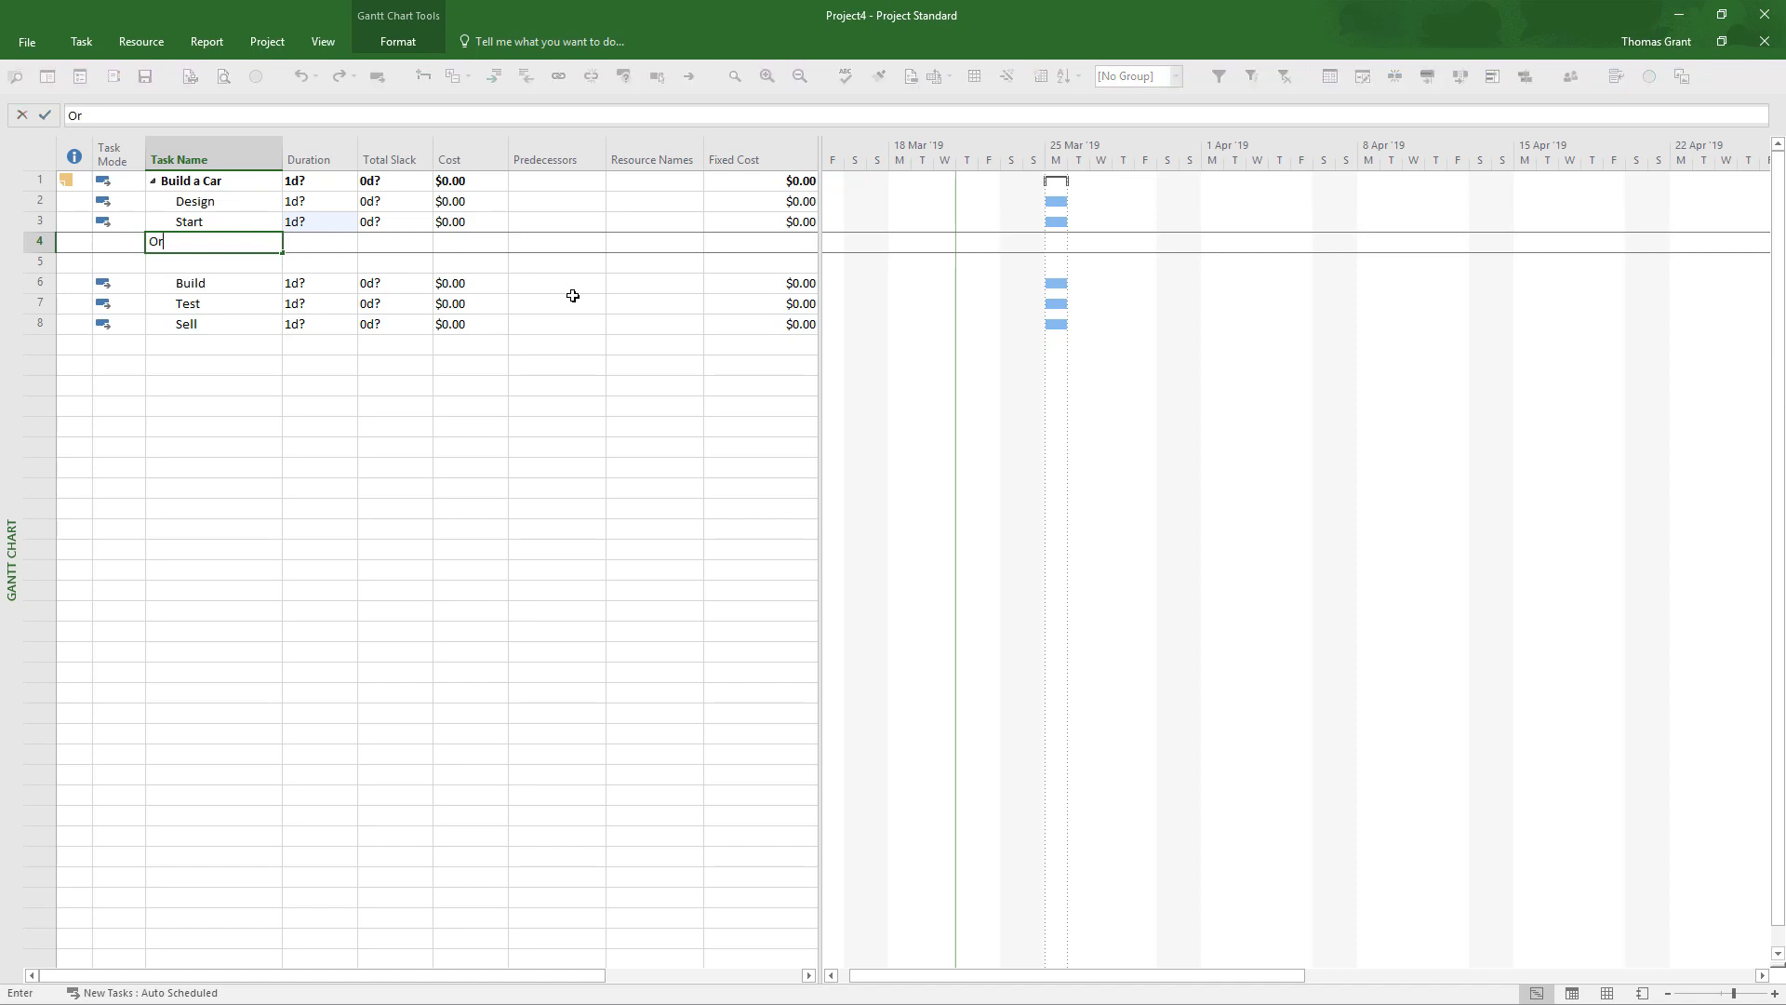
pyautogui.write('ganize')
pyautogui.press('Return')
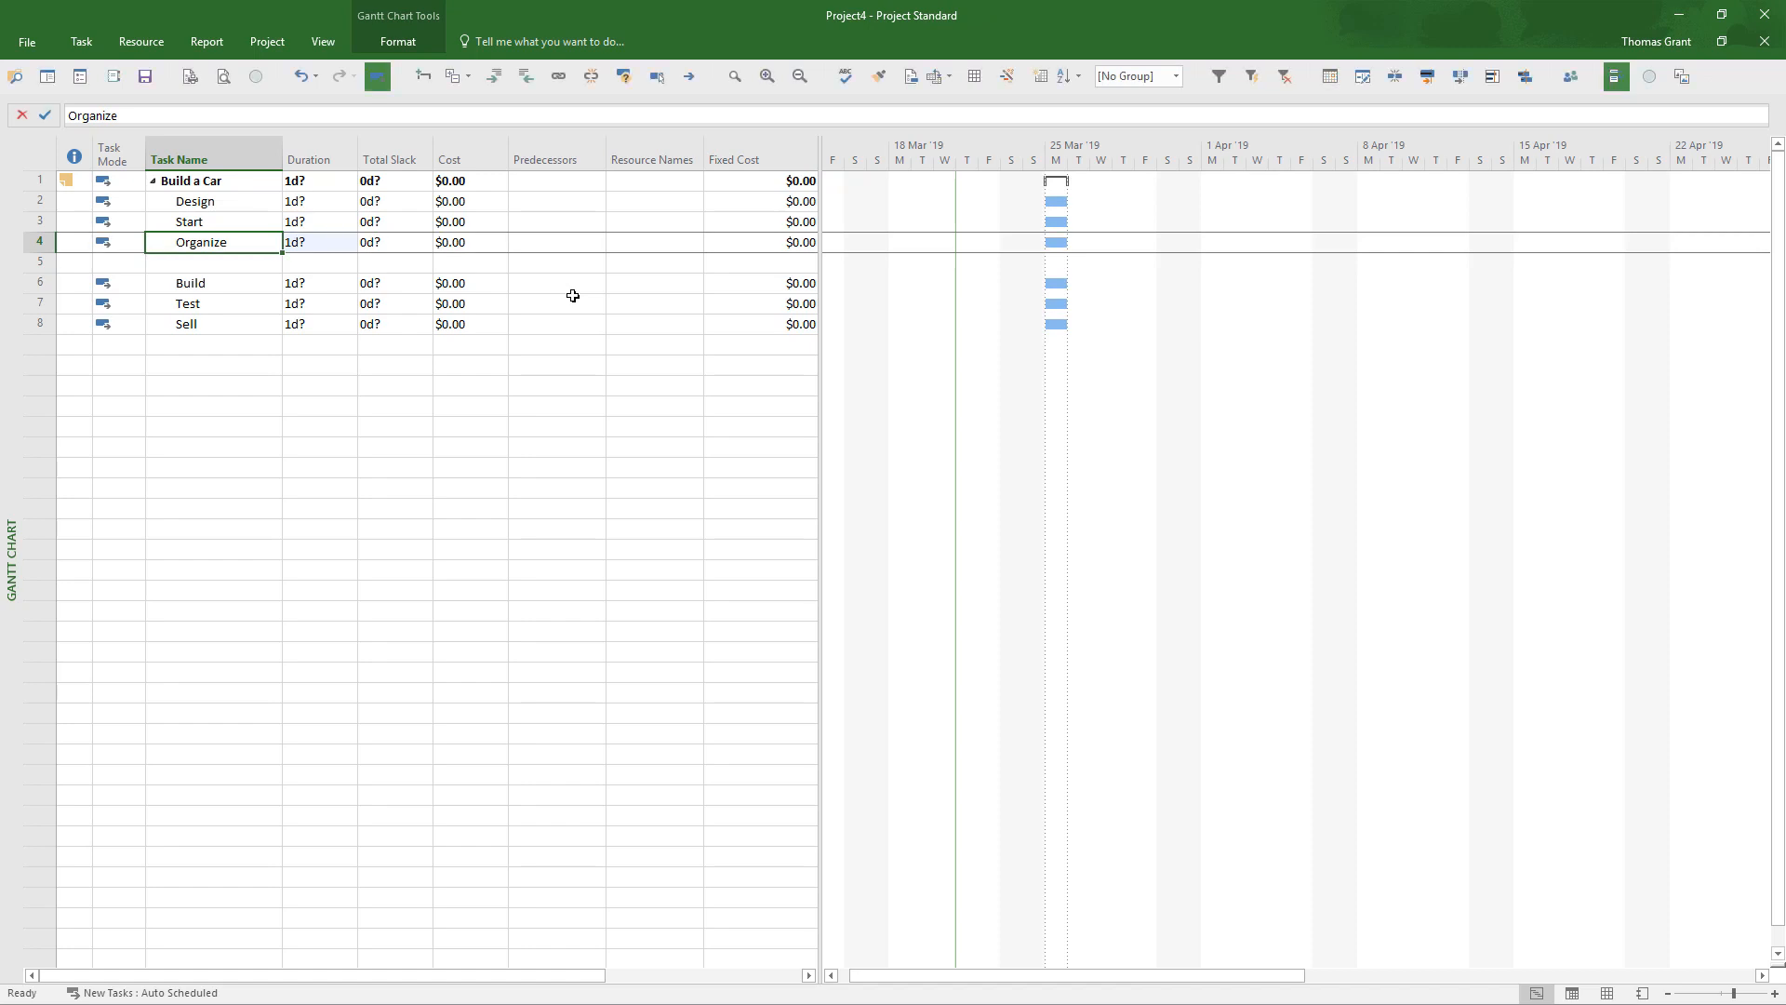
pyautogui.press('Down')
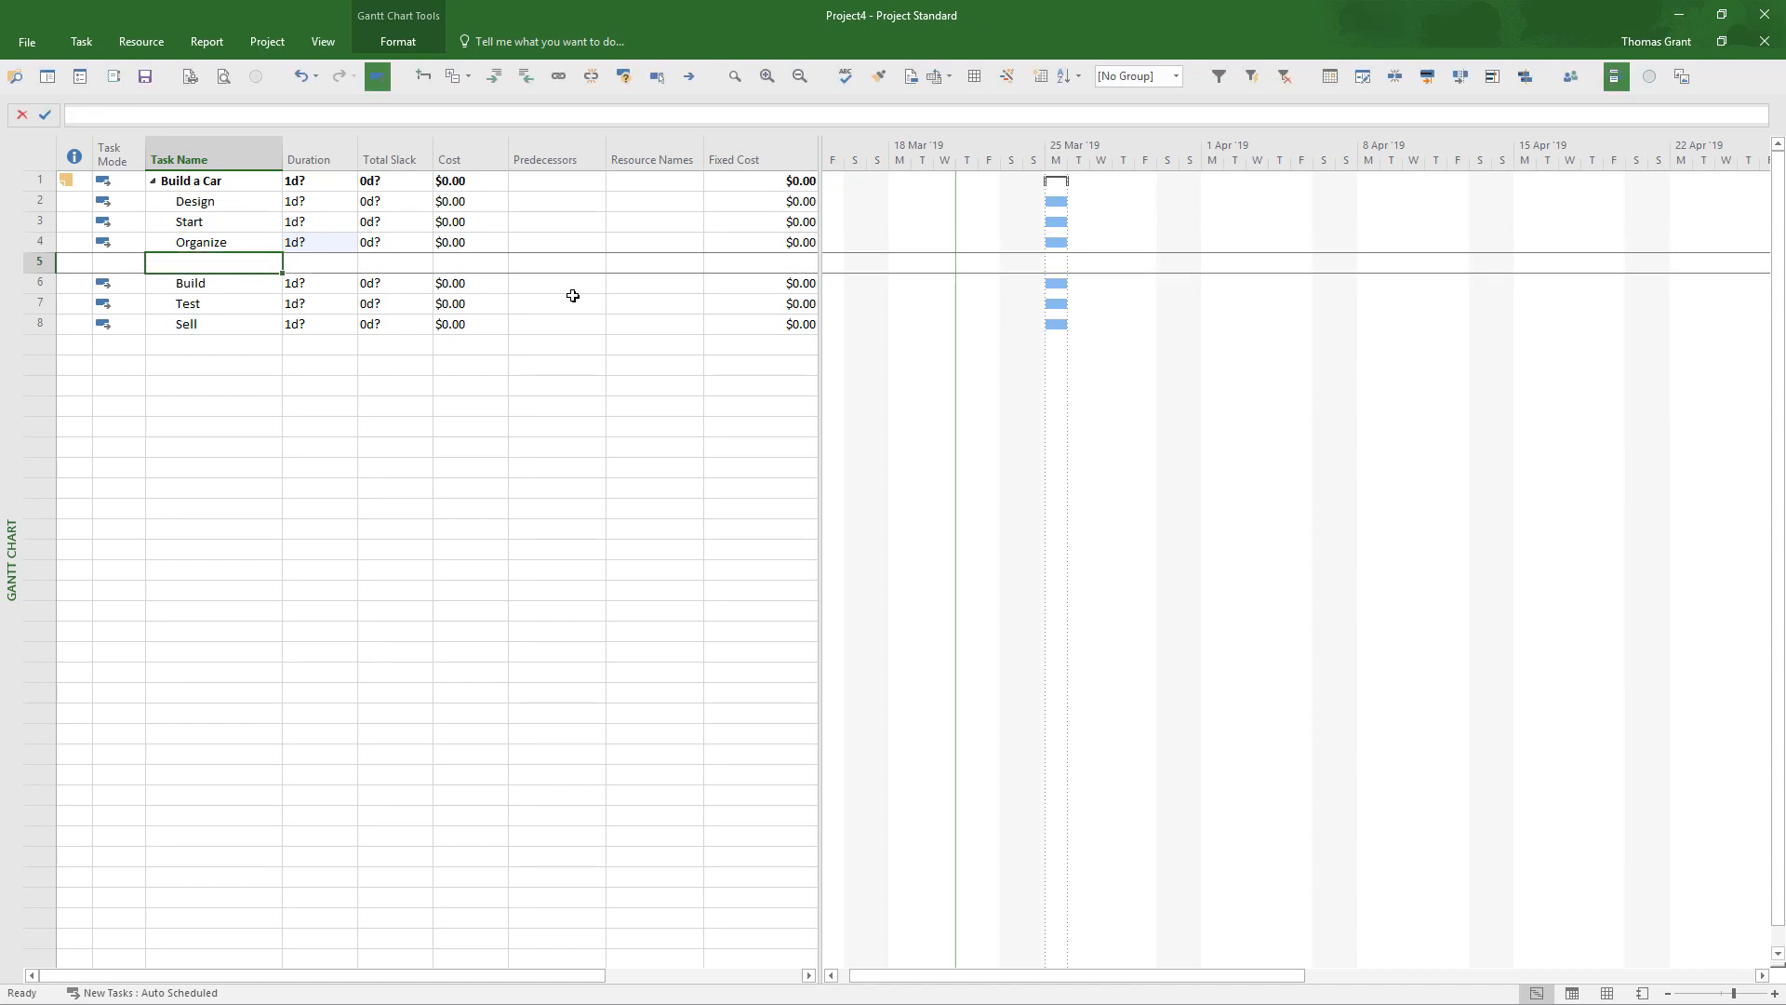
pyautogui.write('Fin')
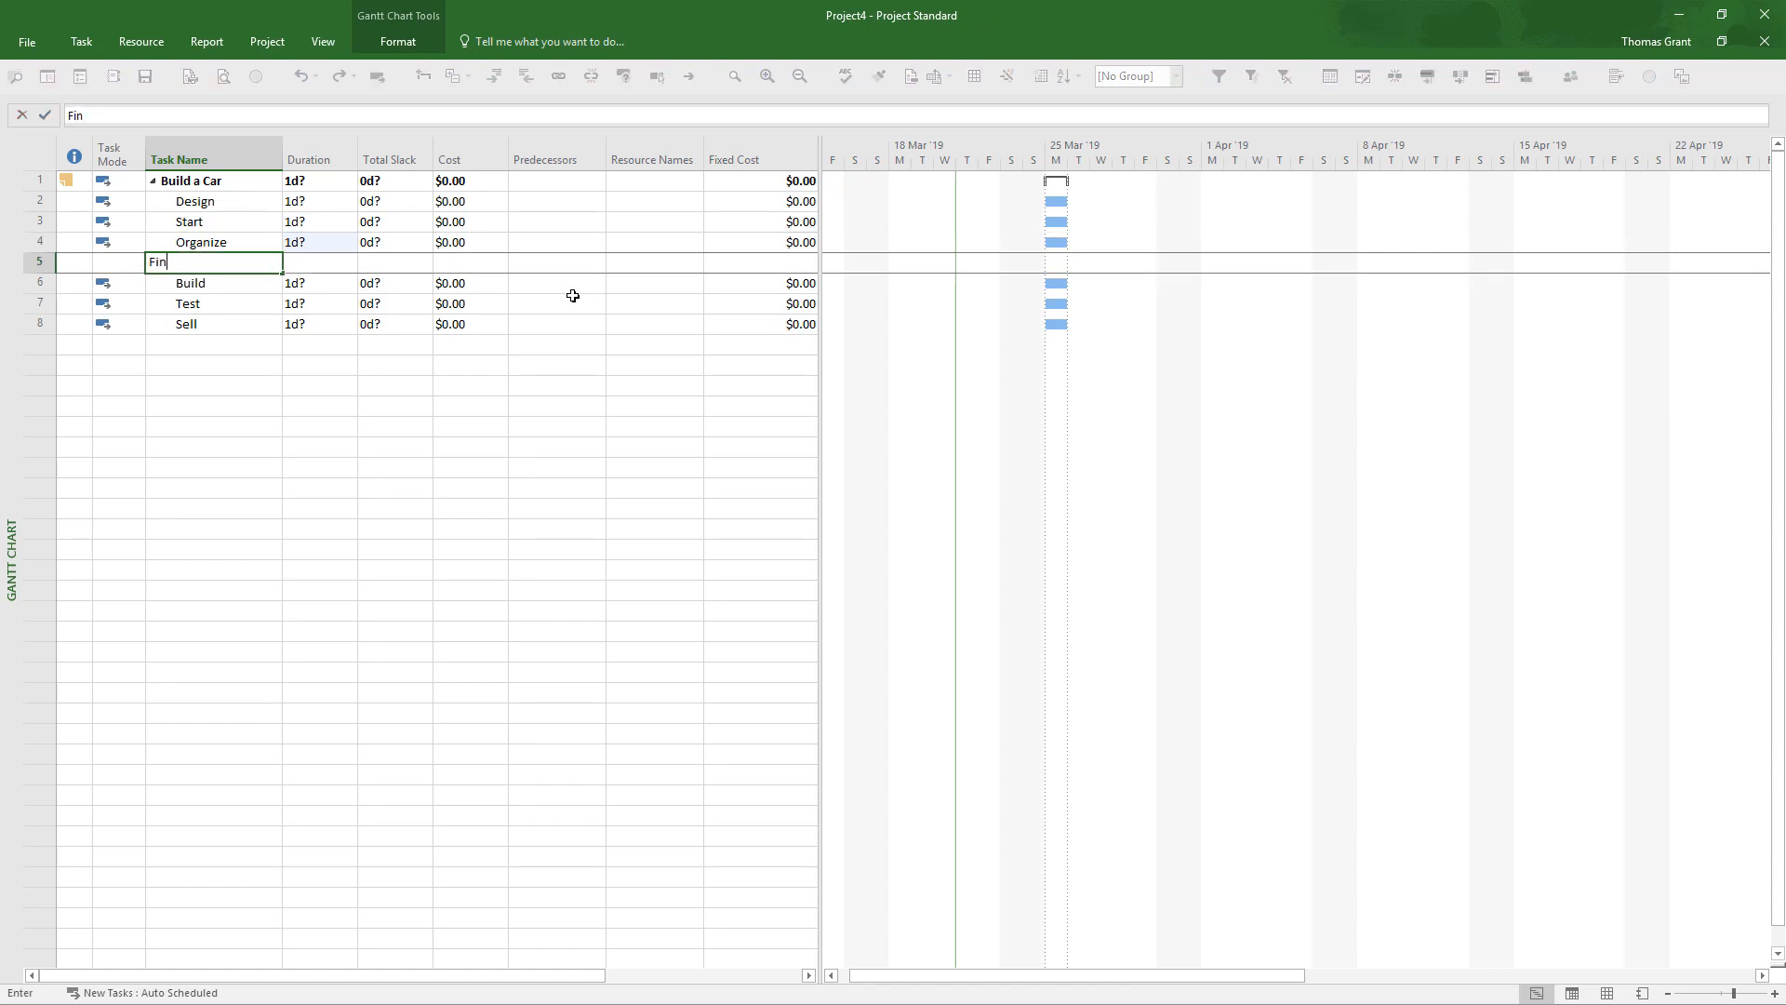
pyautogui.write('alize')
pyautogui.press('Return')
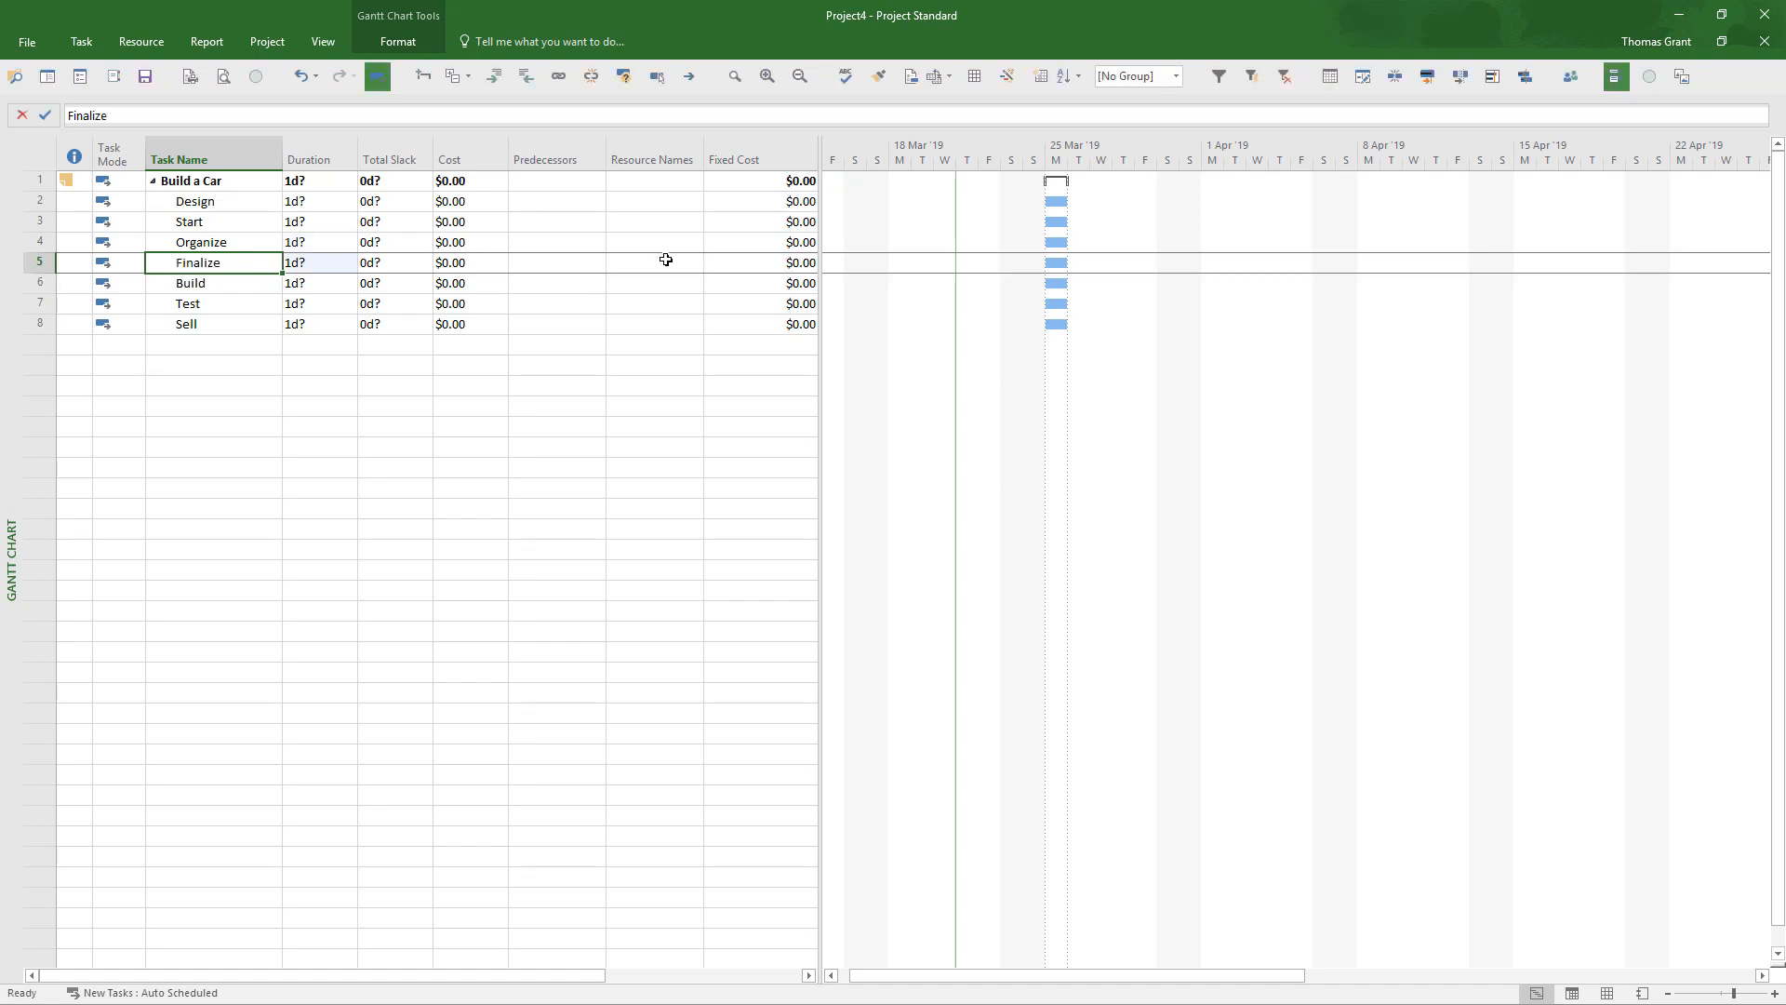
# - Set the duration of Start to 0 days and the durations of Organize and Finalize to 25 days each
pyautogui.click(300, 221)
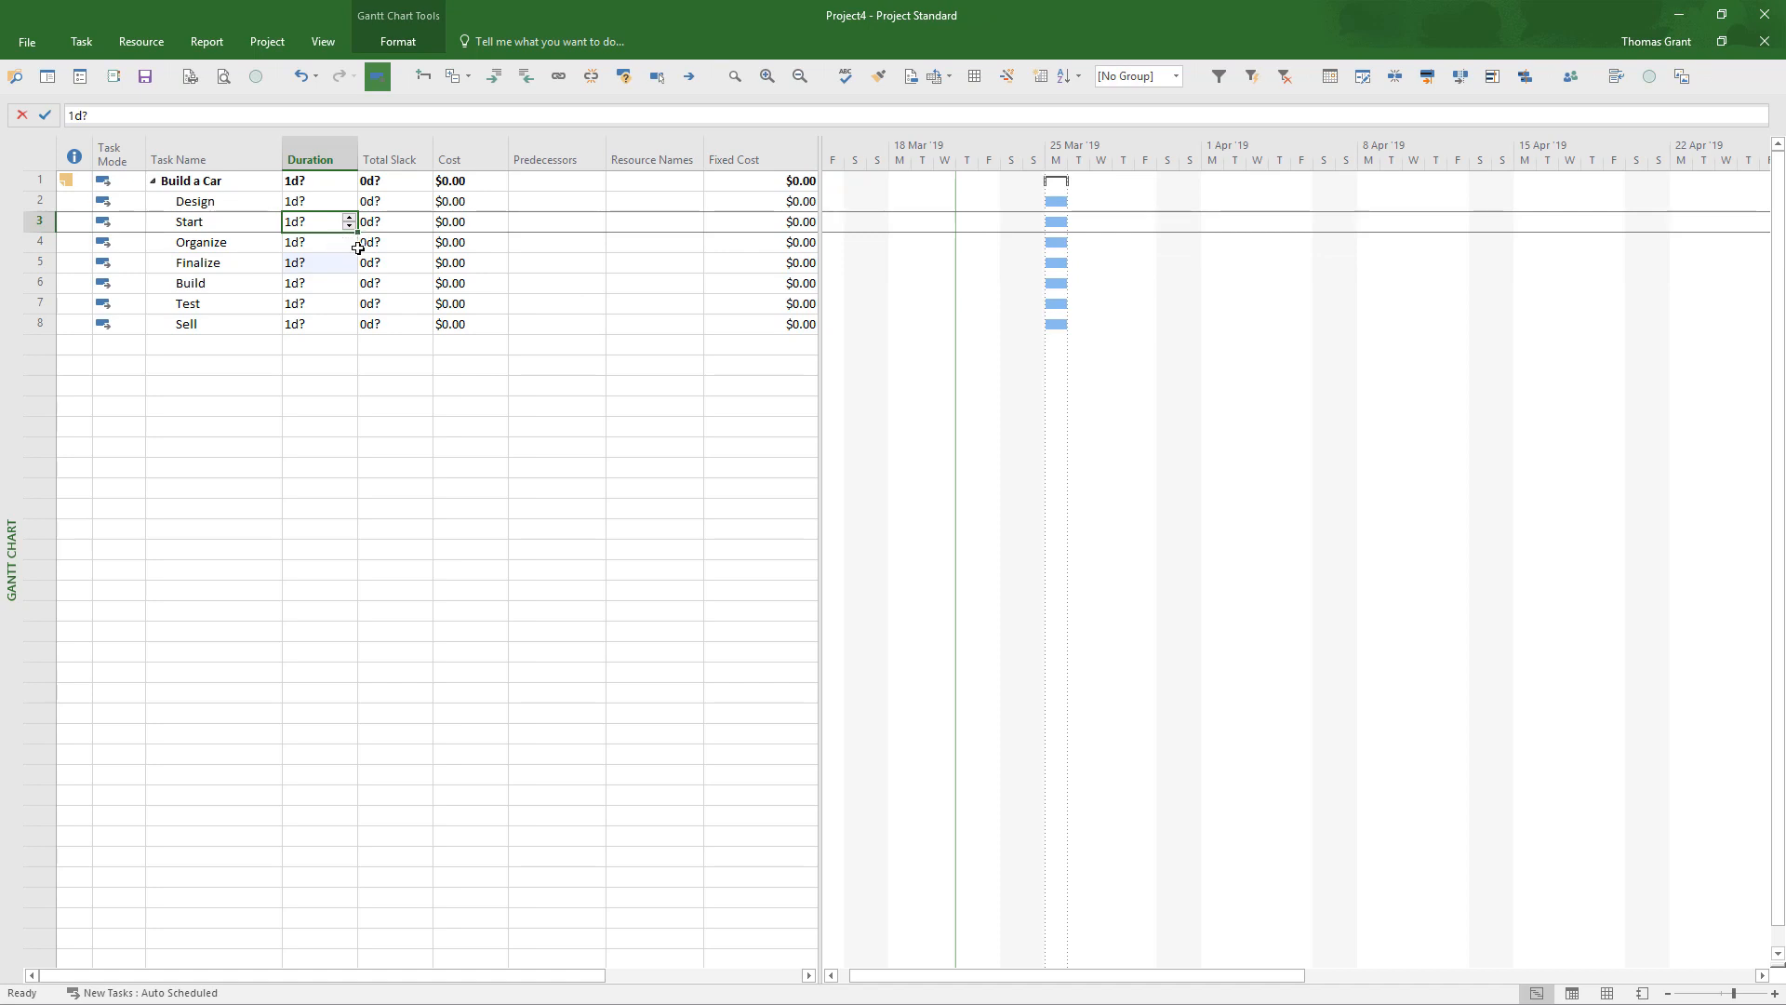
pyautogui.click(350, 226)
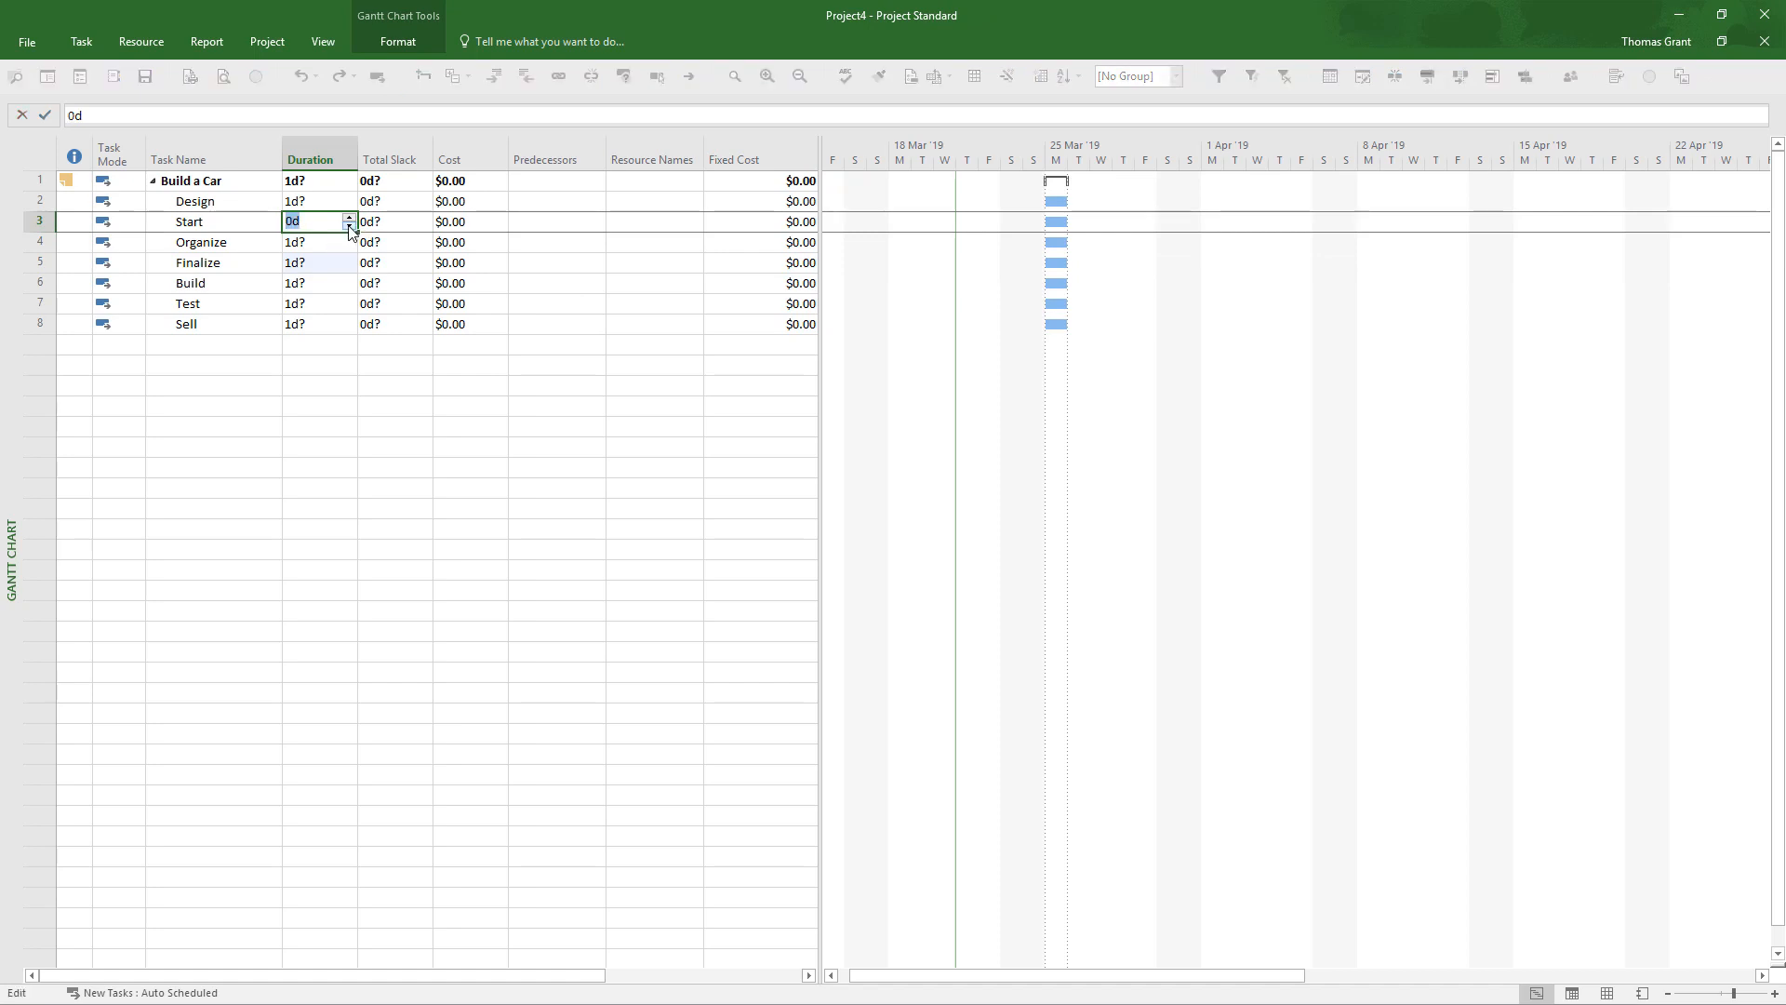
pyautogui.click(316, 243)
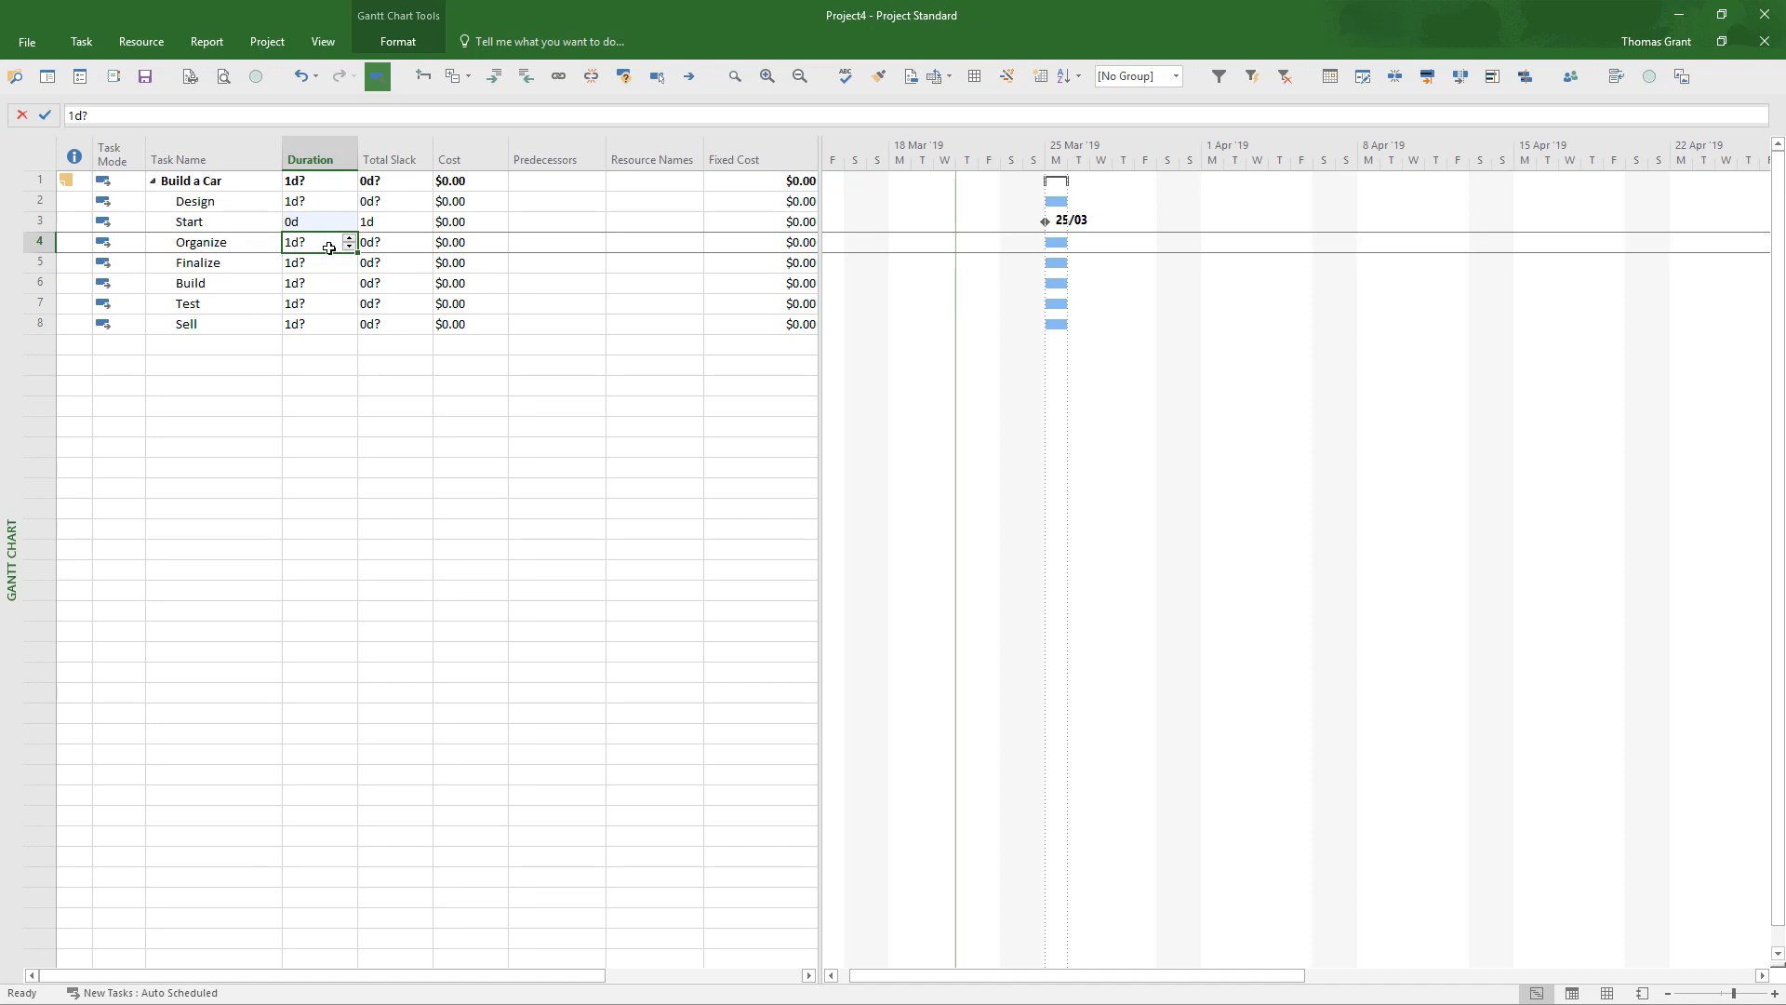
pyautogui.write('25')
pyautogui.press('Return')
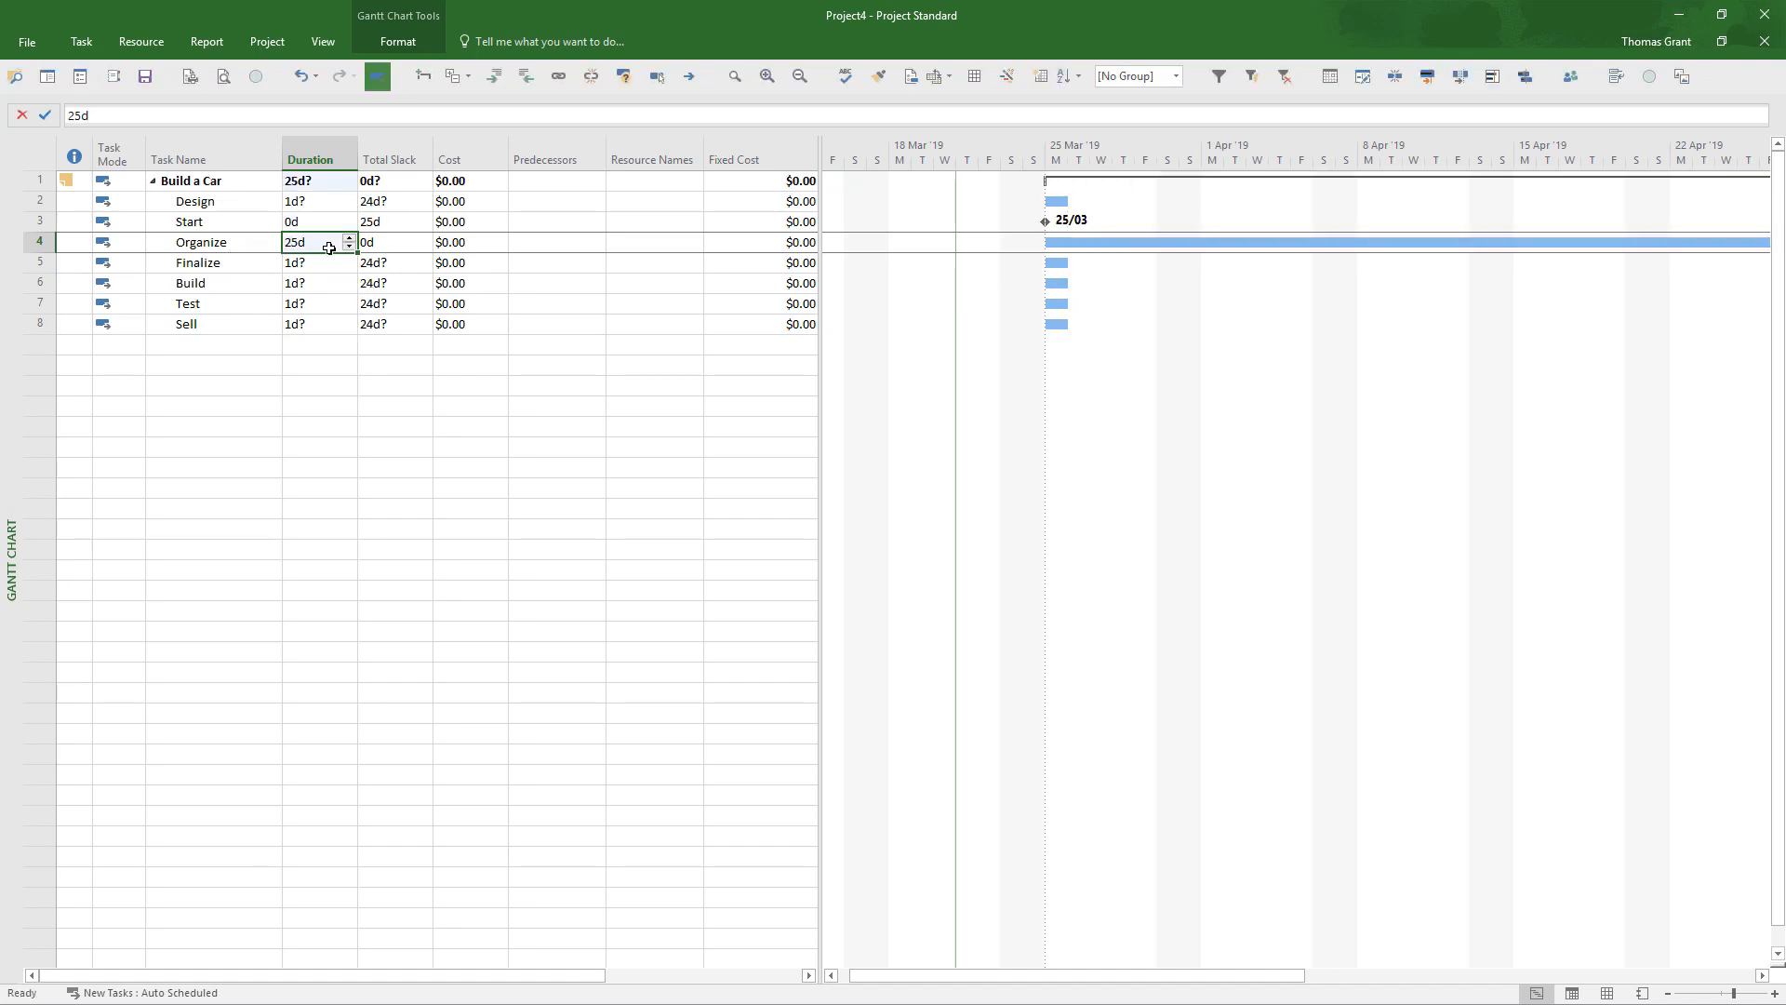
pyautogui.press('Down')
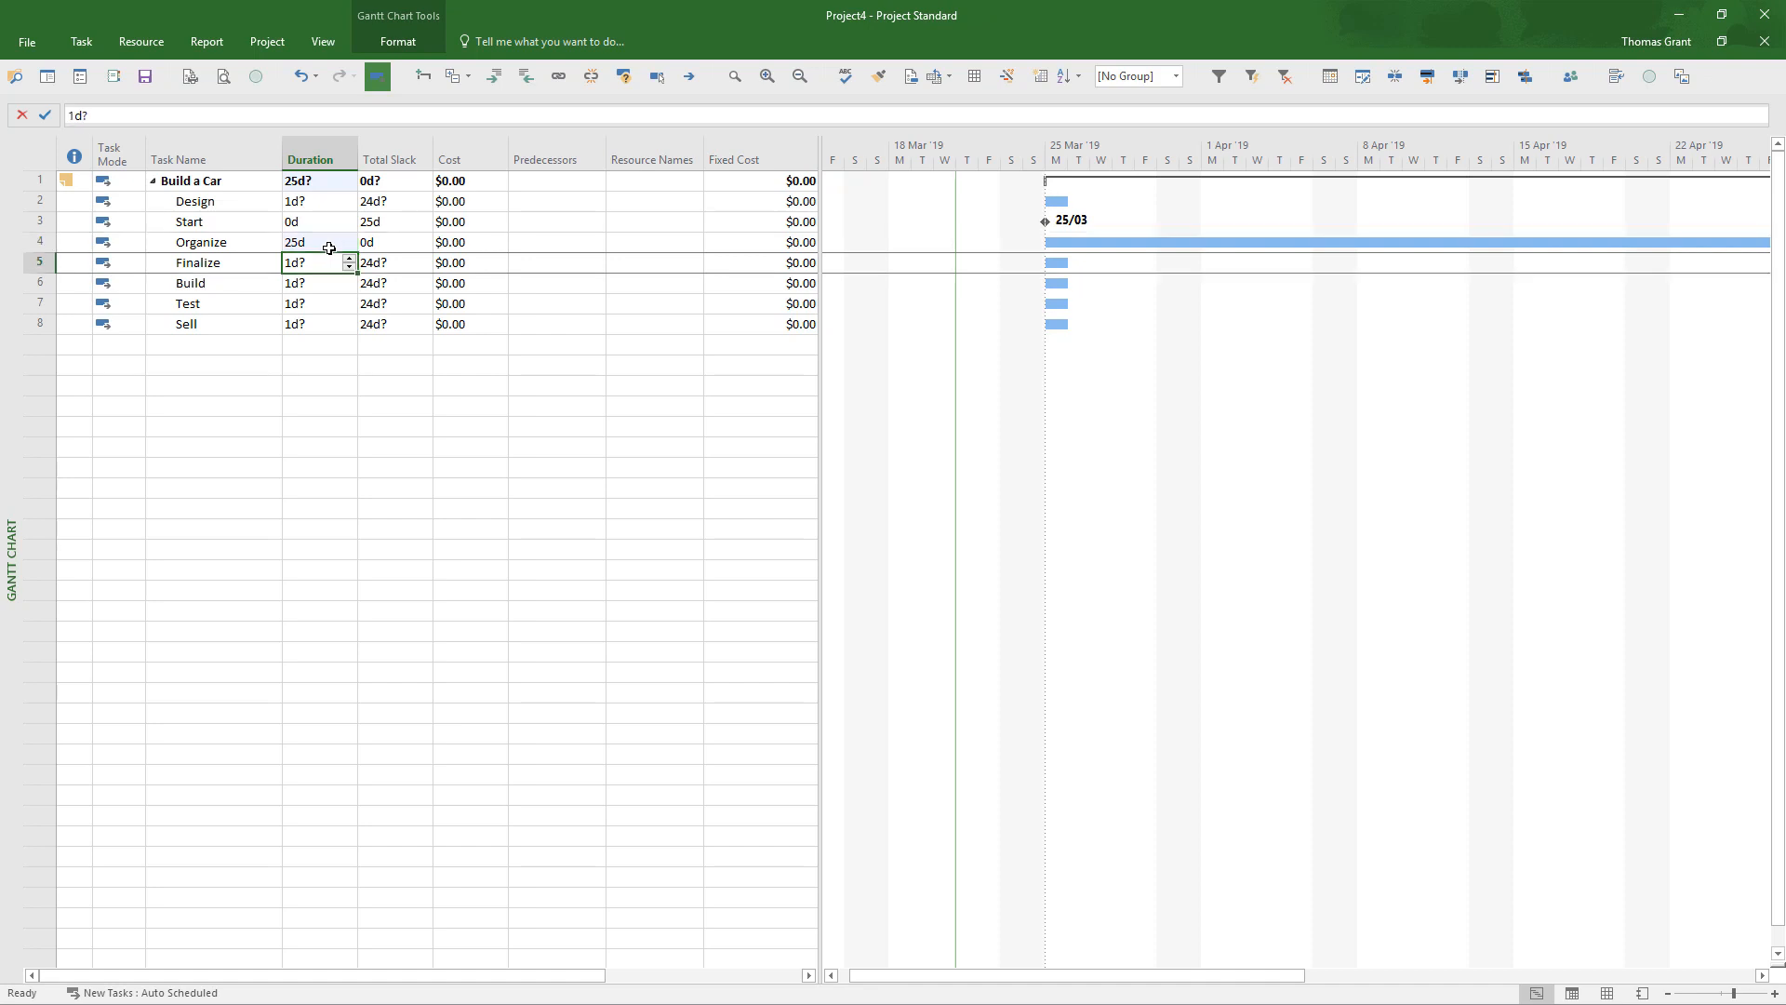
pyautogui.write('25d')
pyautogui.press('Return')
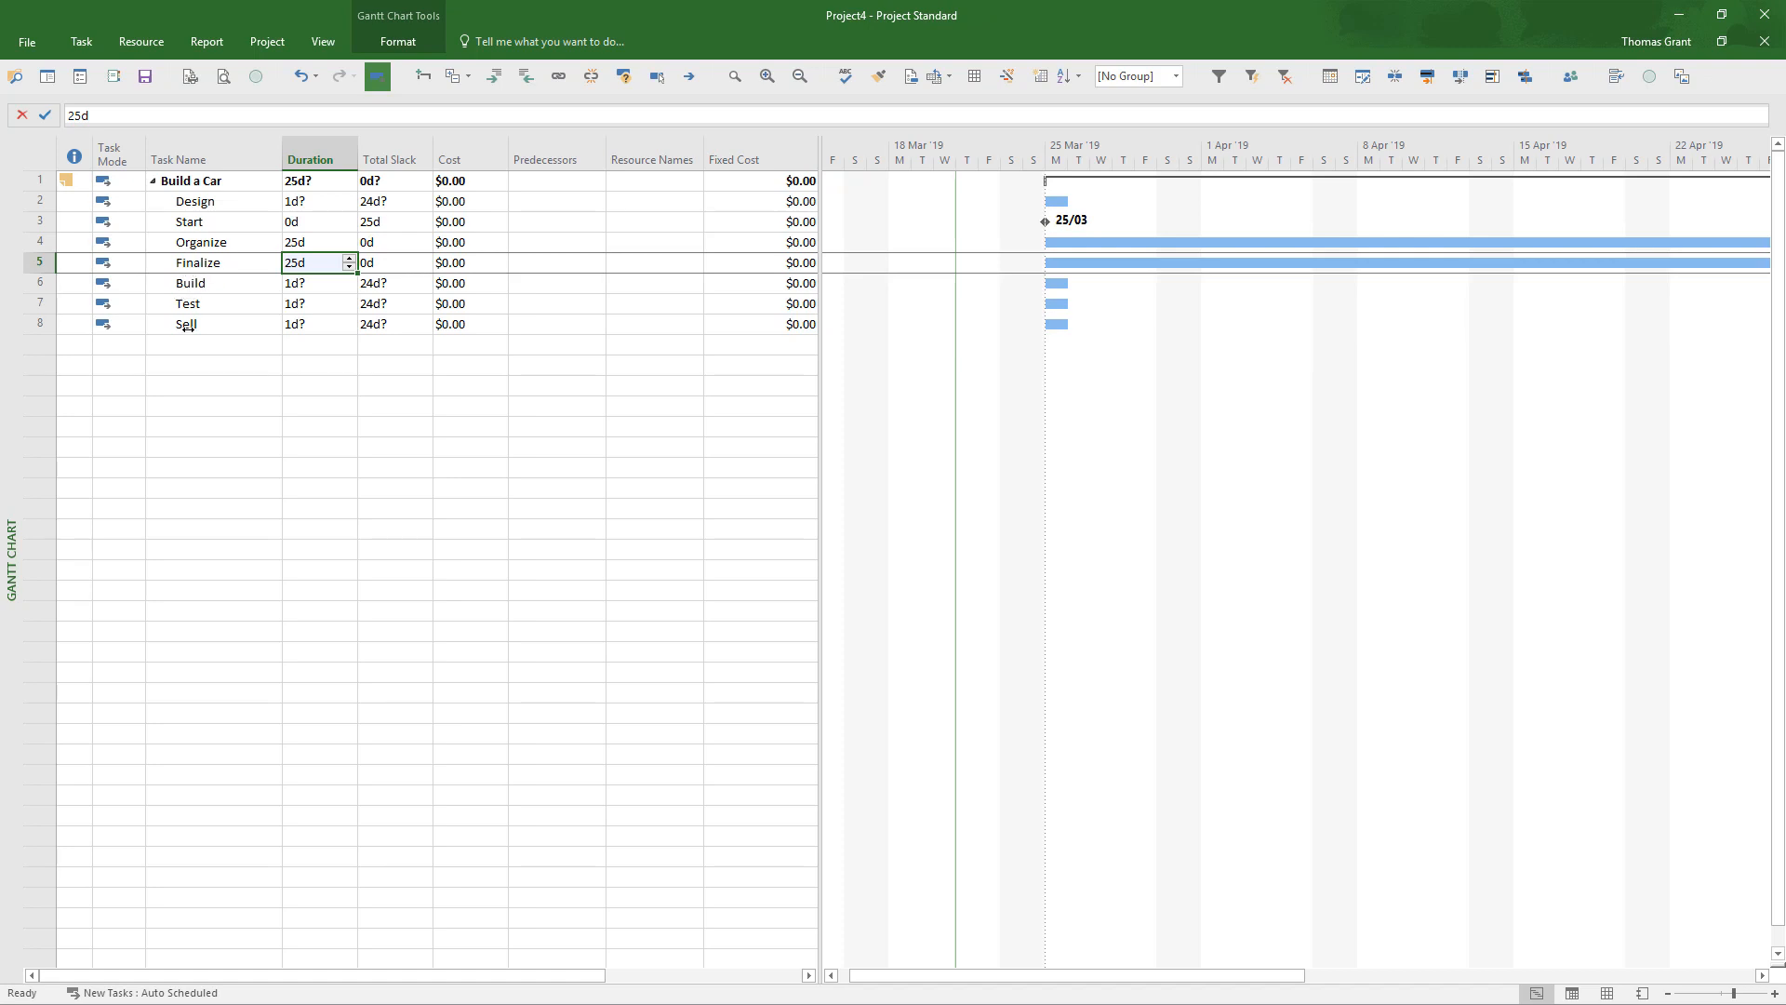
# - Copy the Organize and Finalize tasks and paste them between Build and Test
pyautogui.click(43, 242)
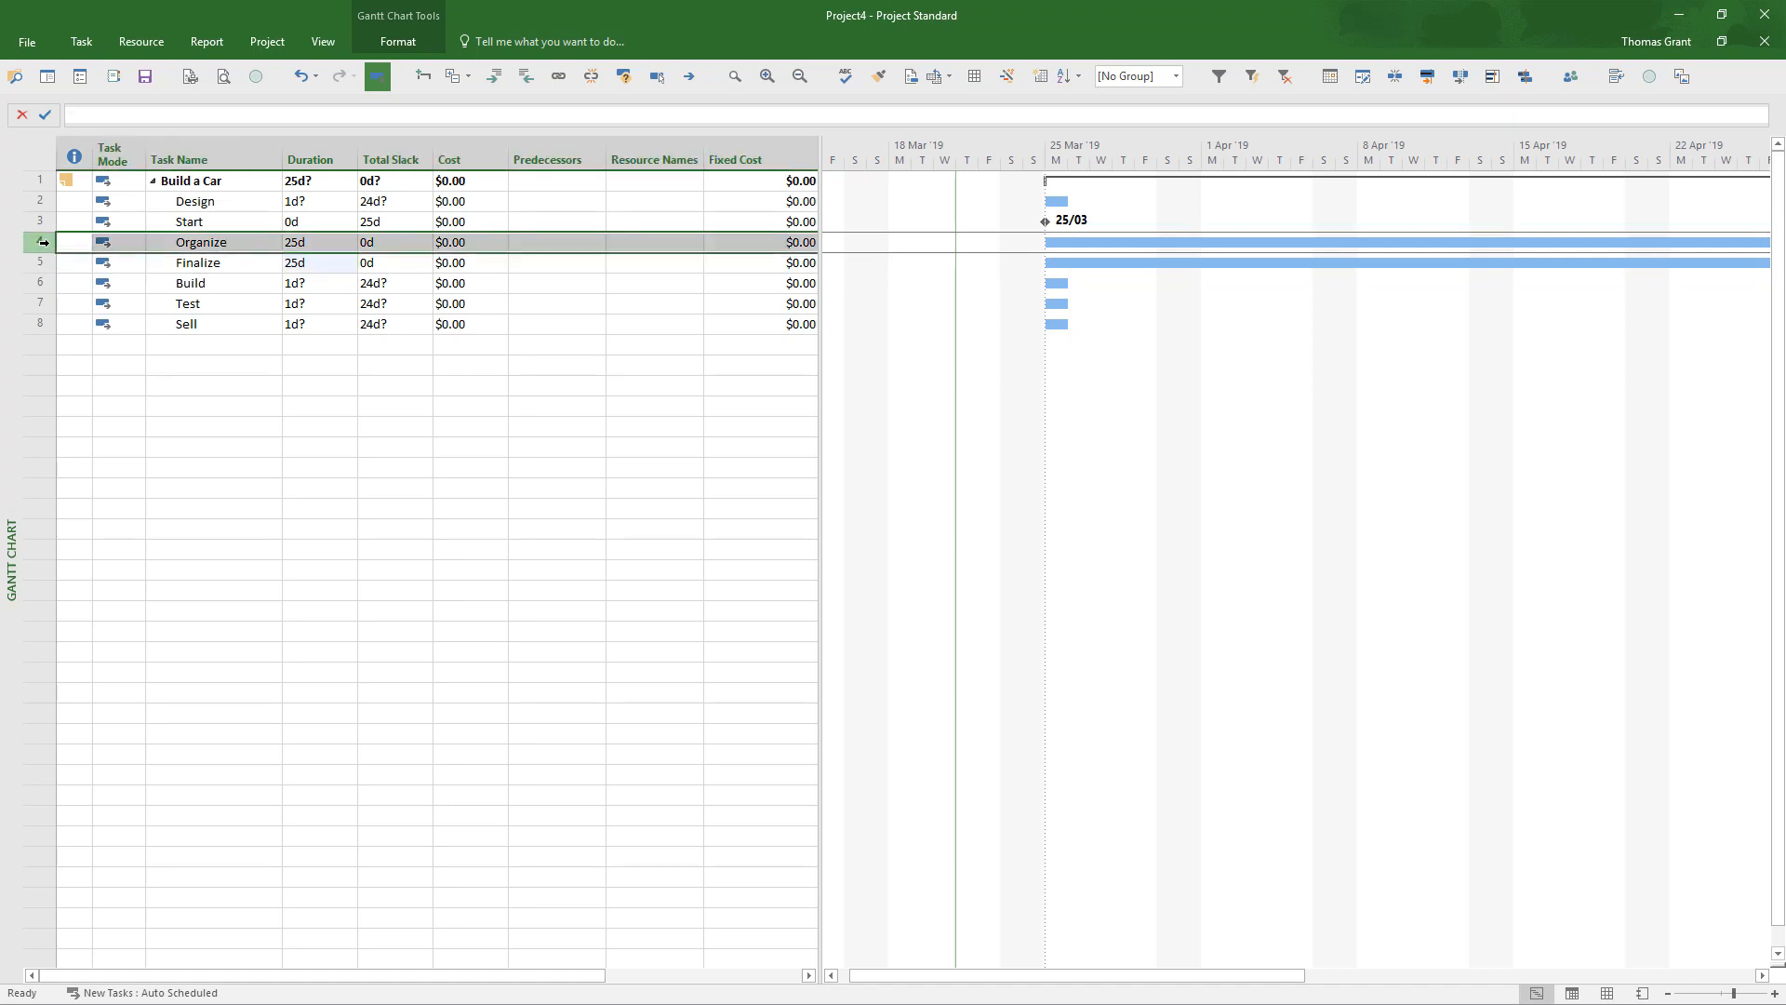
pyautogui.keyDown('shift'); pyautogui.click(41, 263); pyautogui.keyUp('shift')
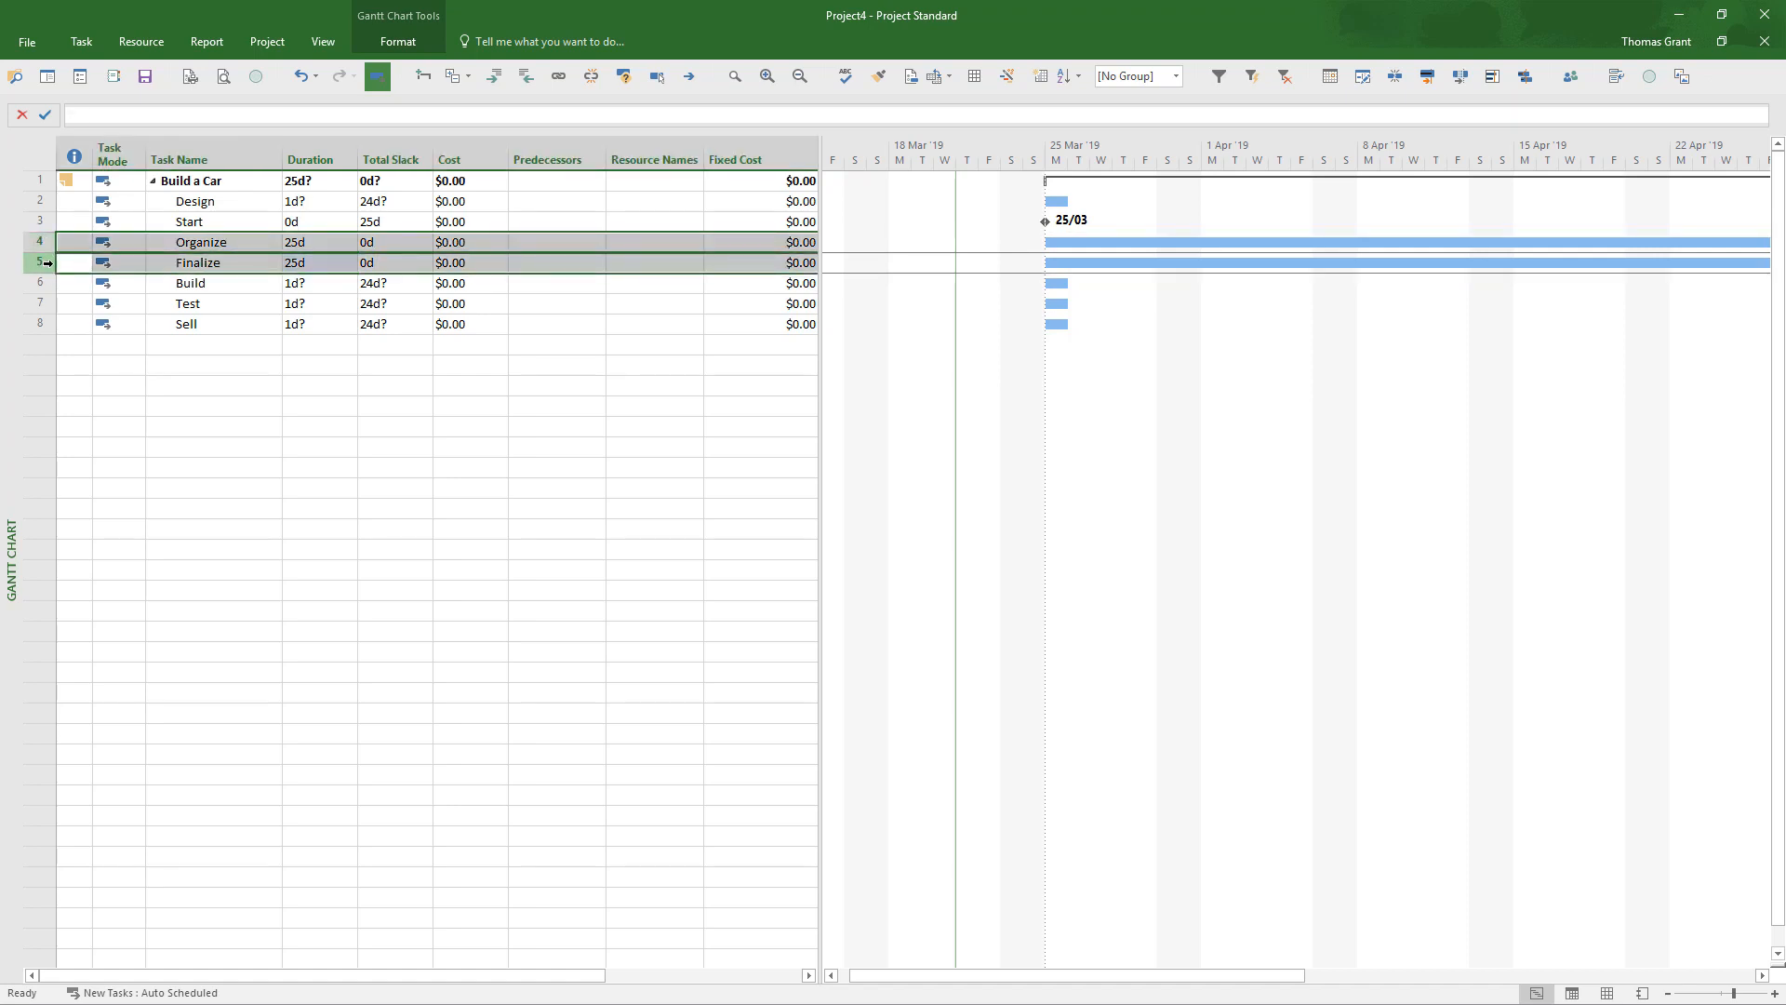
pyautogui.rightClick(140, 264)
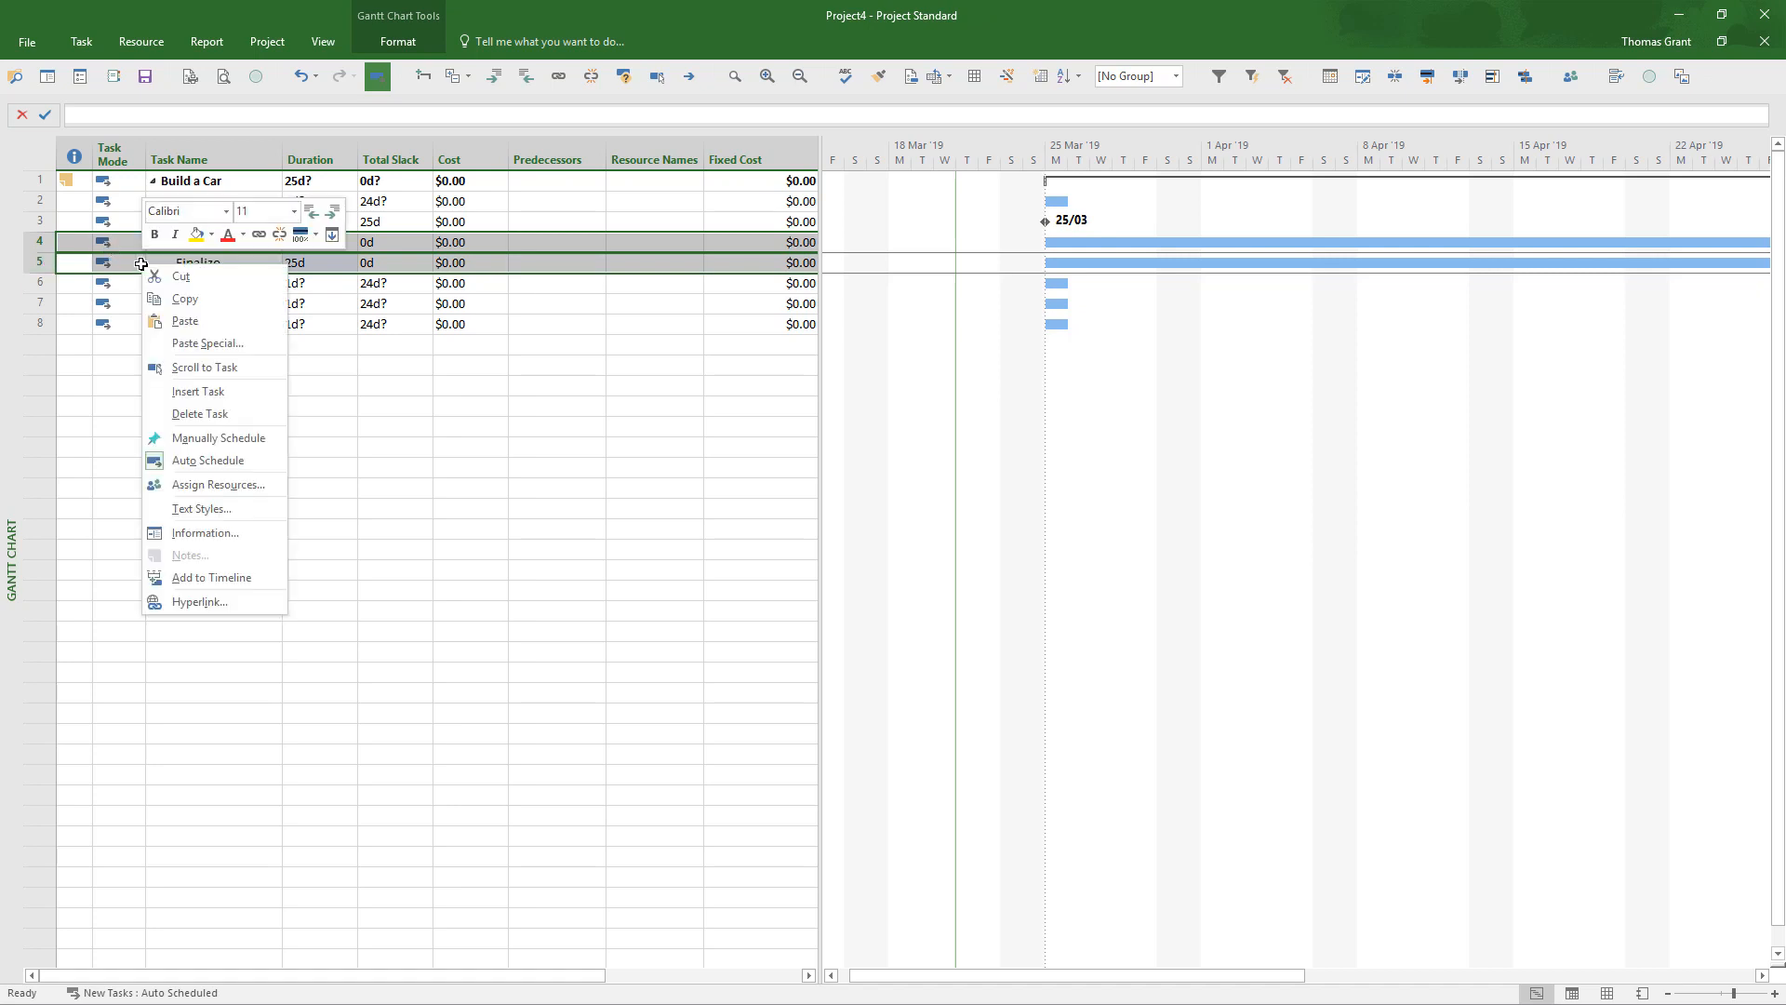
pyautogui.click(177, 300)
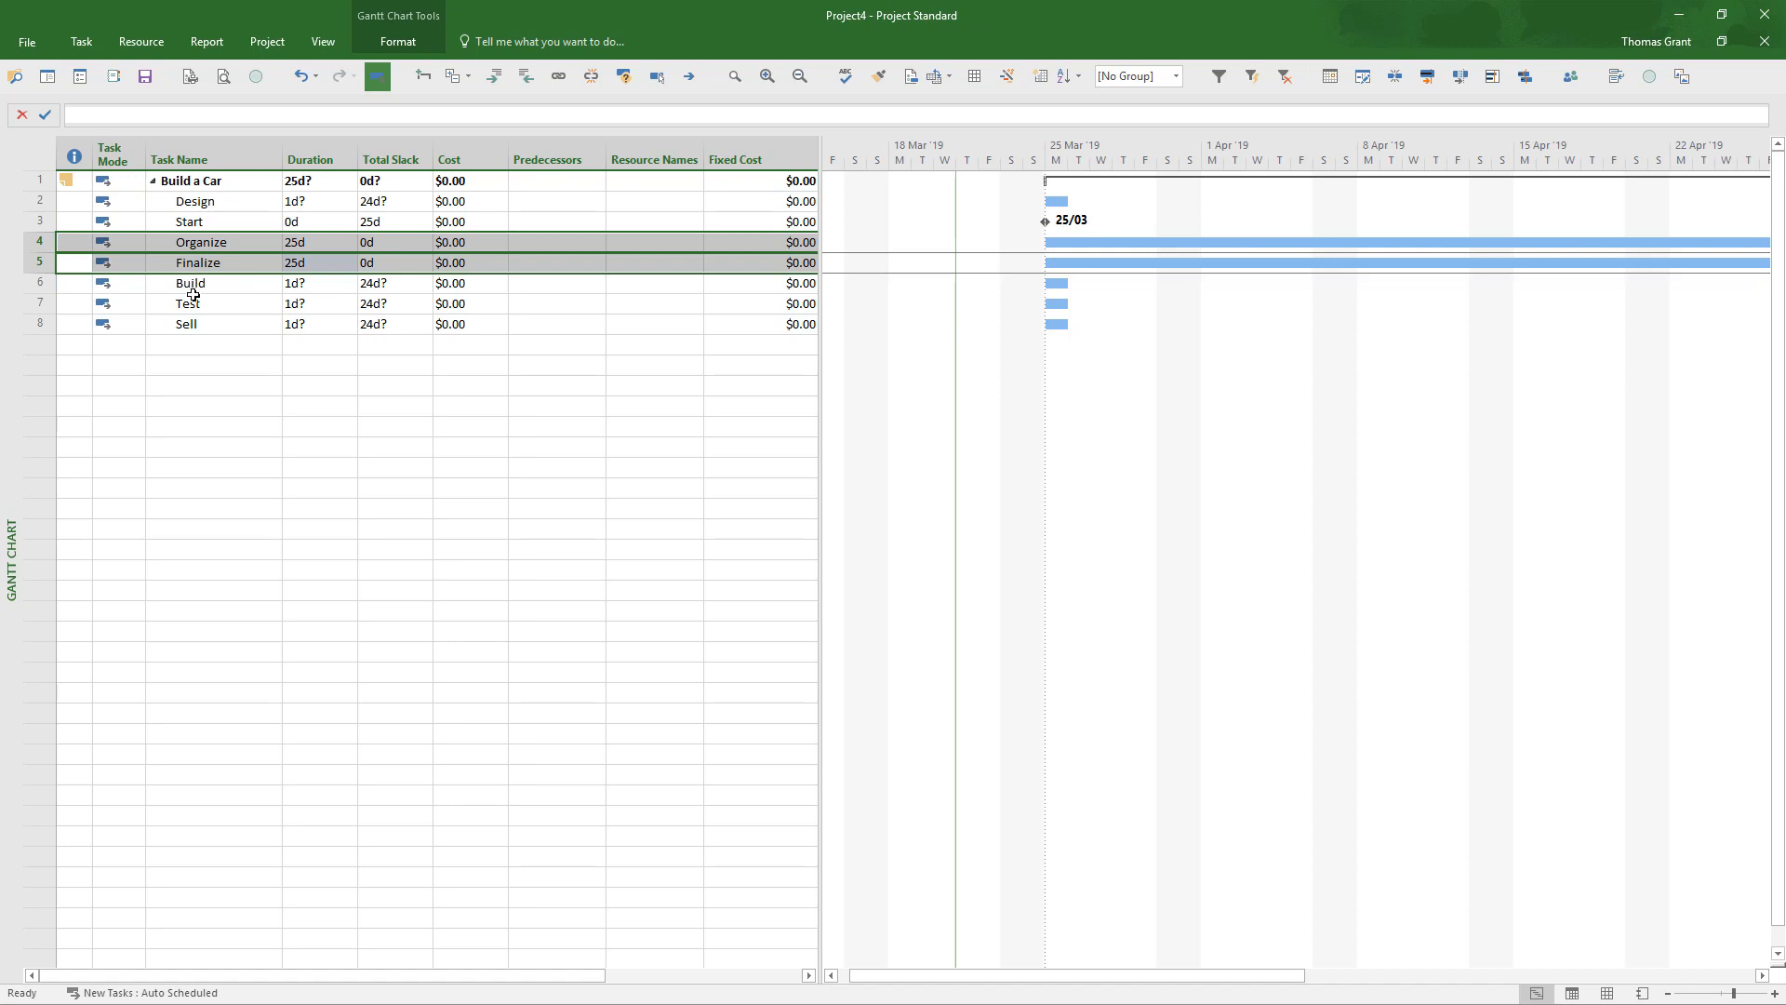
pyautogui.click(42, 304)
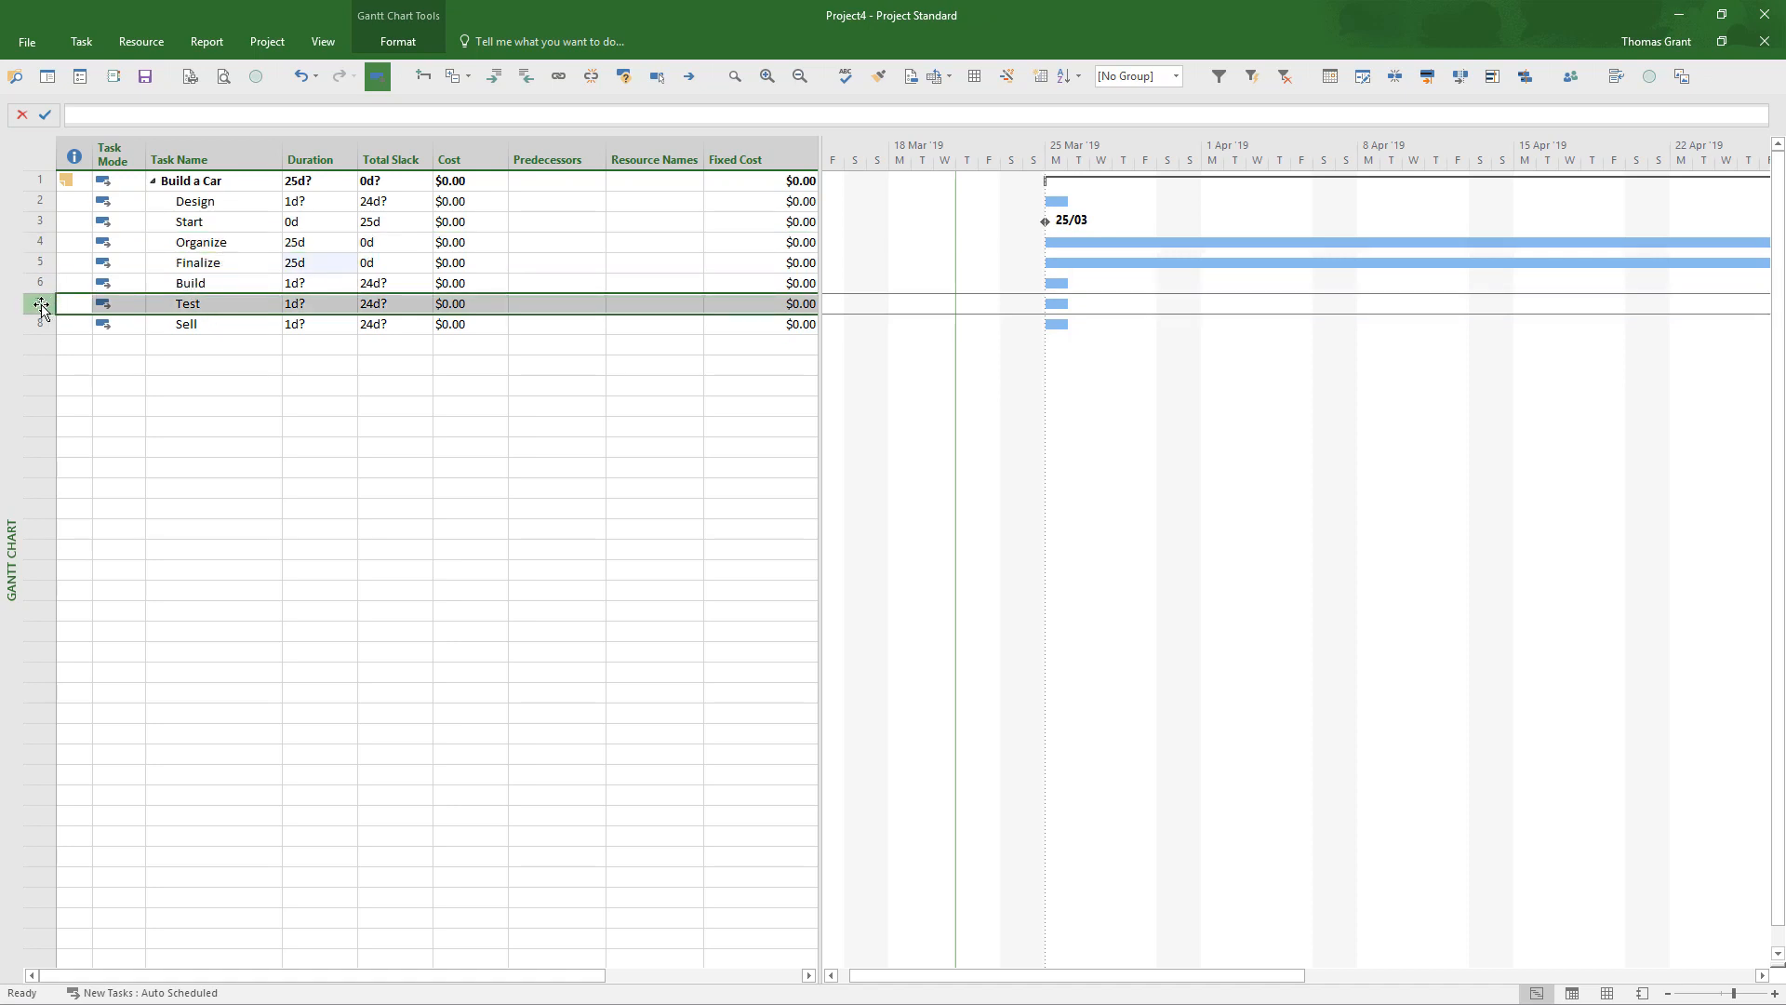
pyautogui.rightClick(42, 303)
pyautogui.click(98, 358)
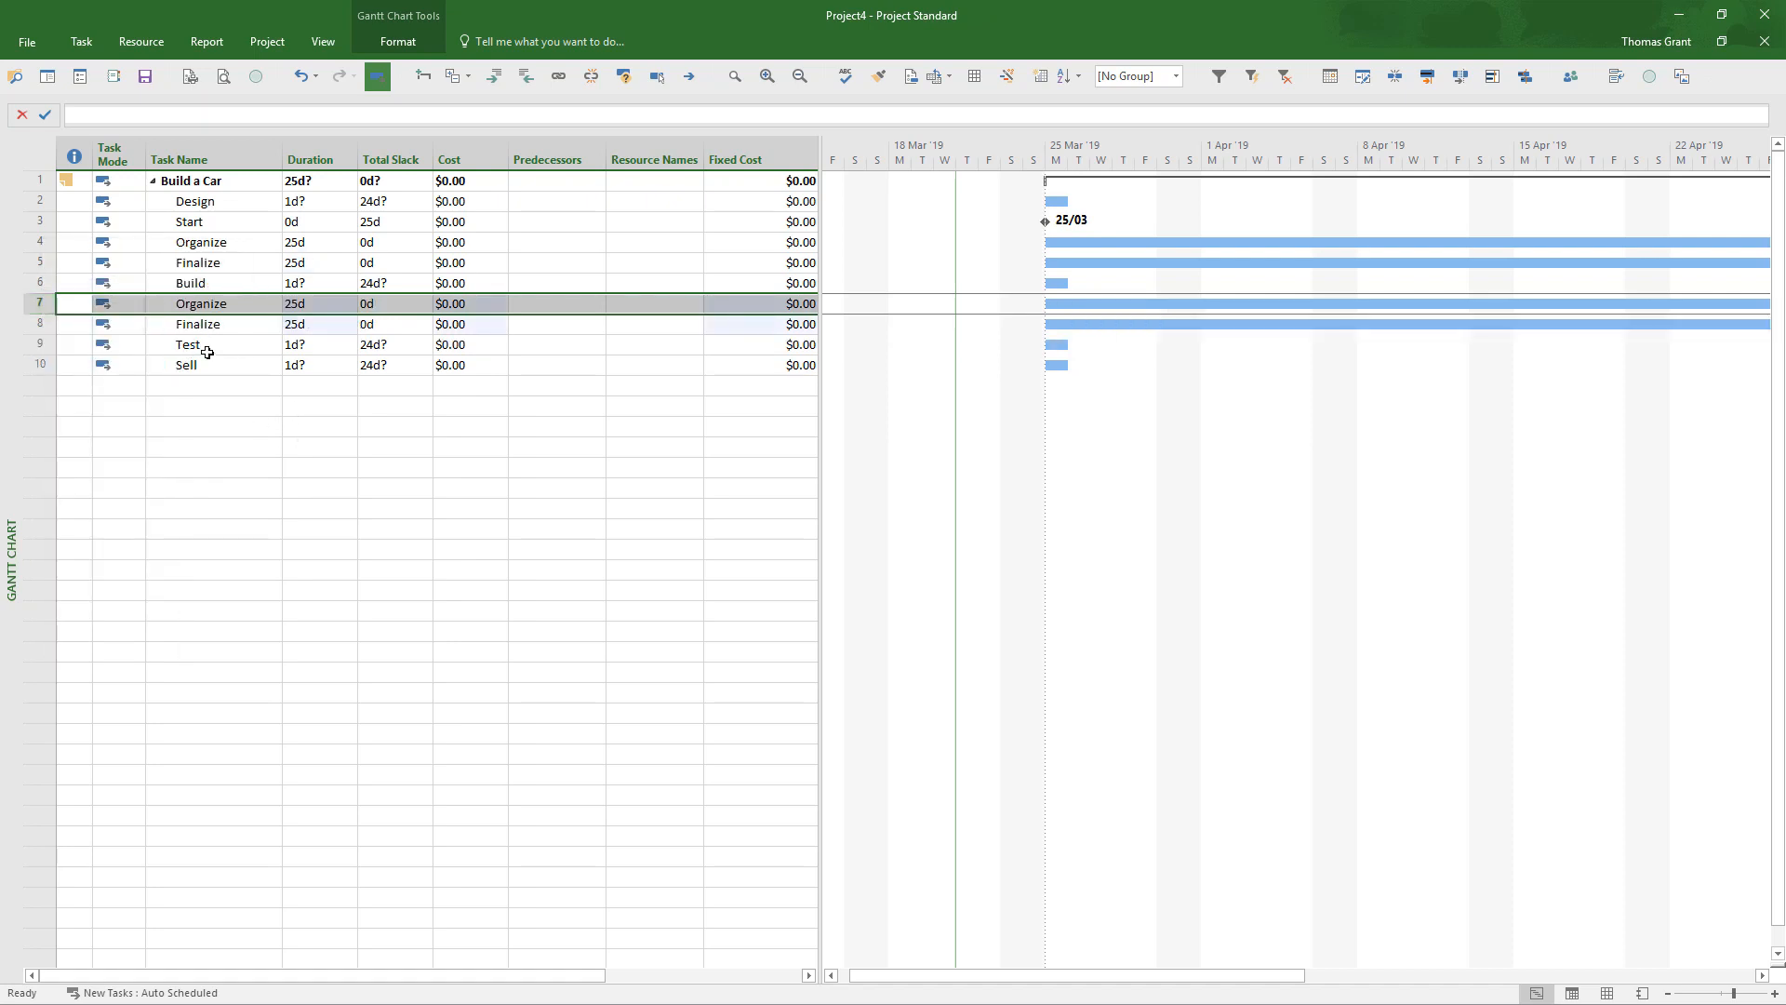
# - Paste the copied Organize and Finalize tasks again between Test and Sell, and once more below Sell
pyautogui.click(42, 364)
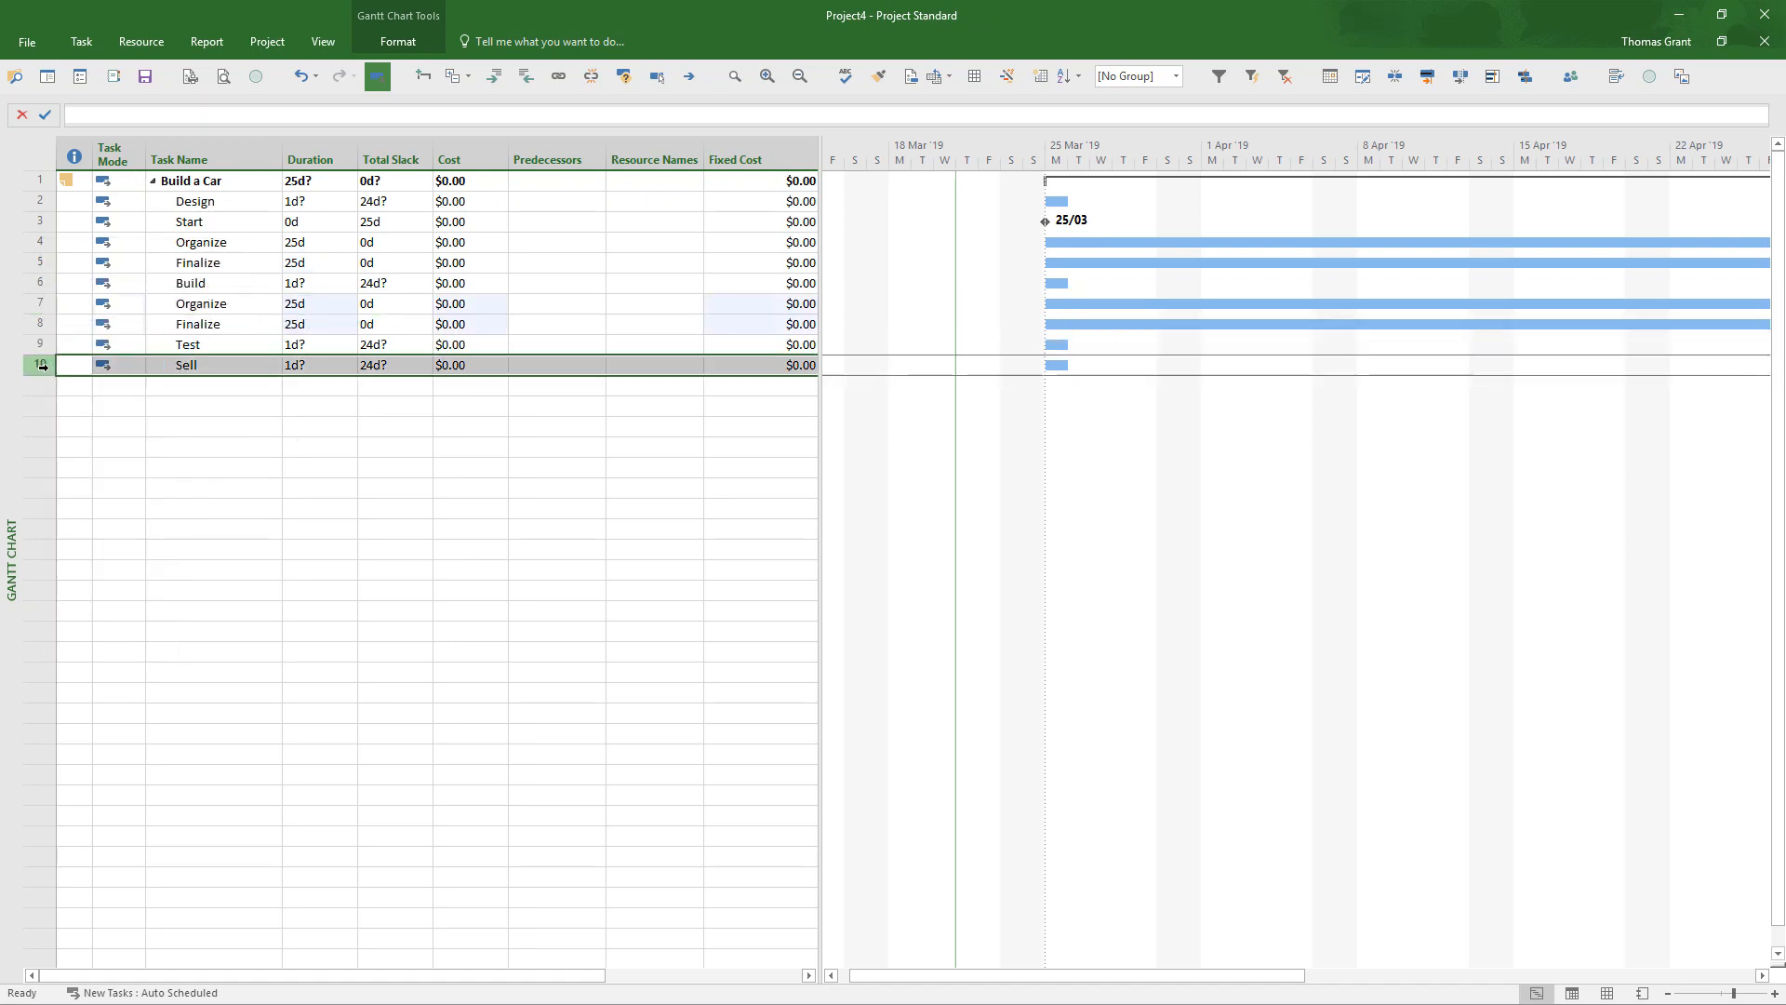
pyautogui.rightClick(42, 364)
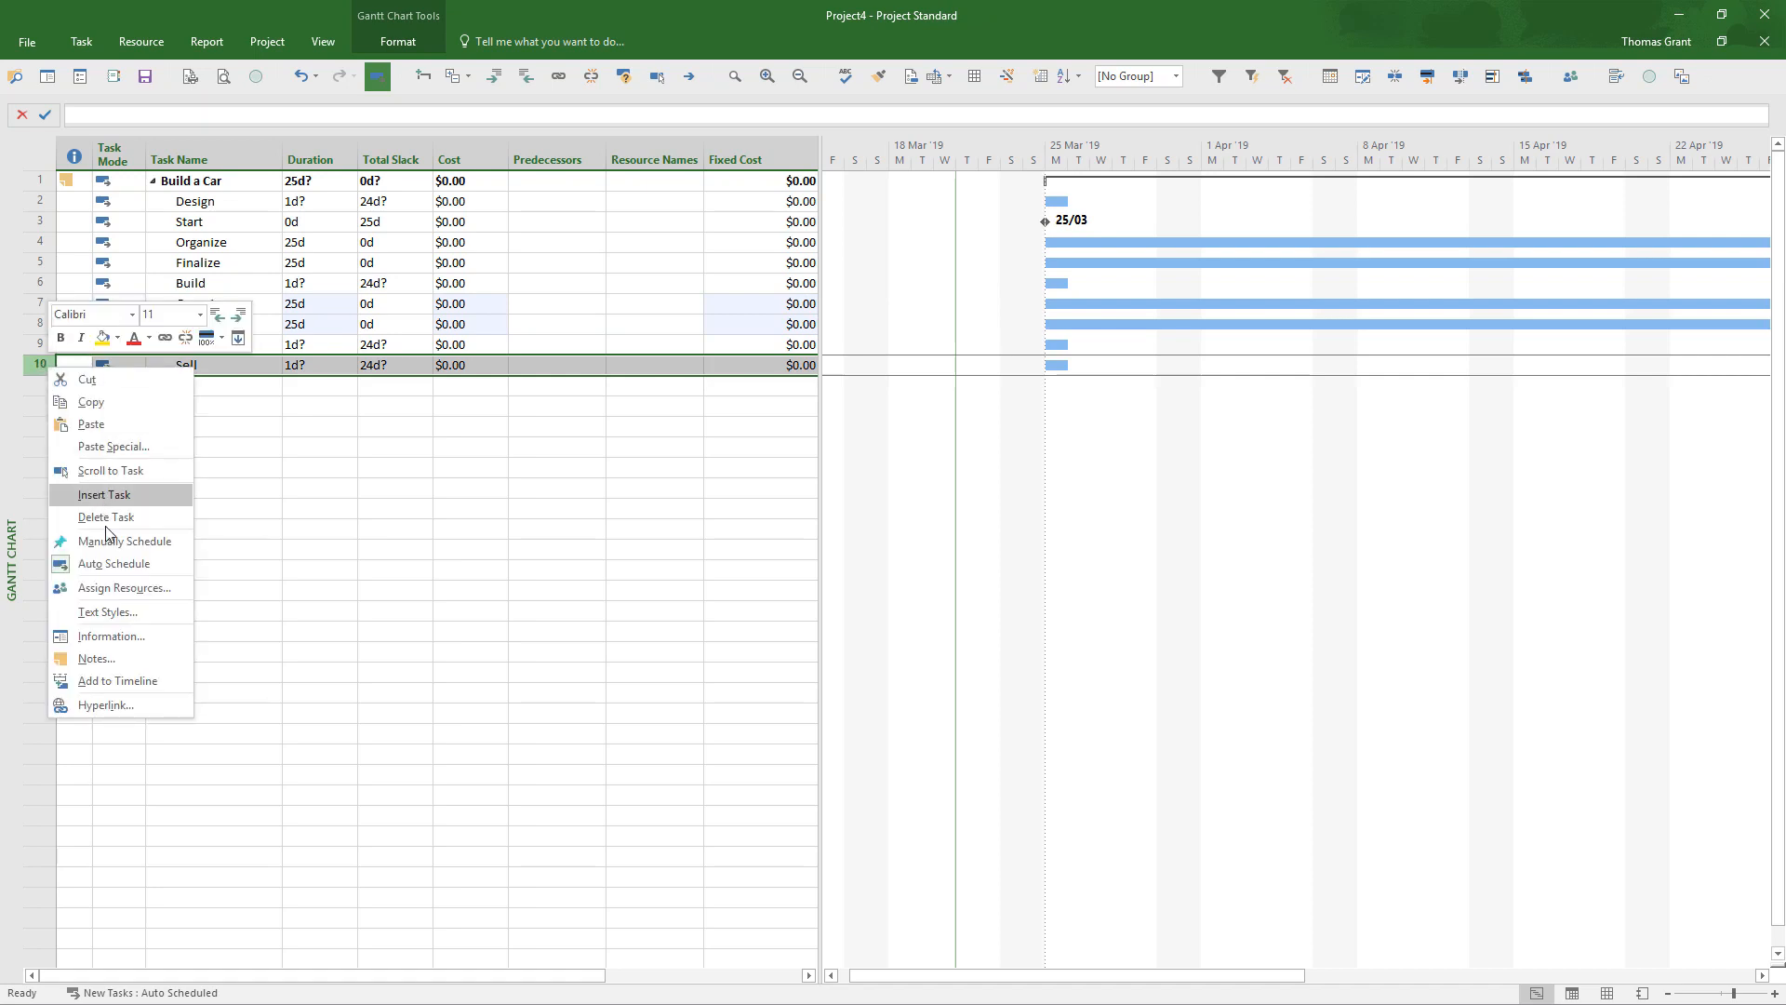
pyautogui.click(175, 427)
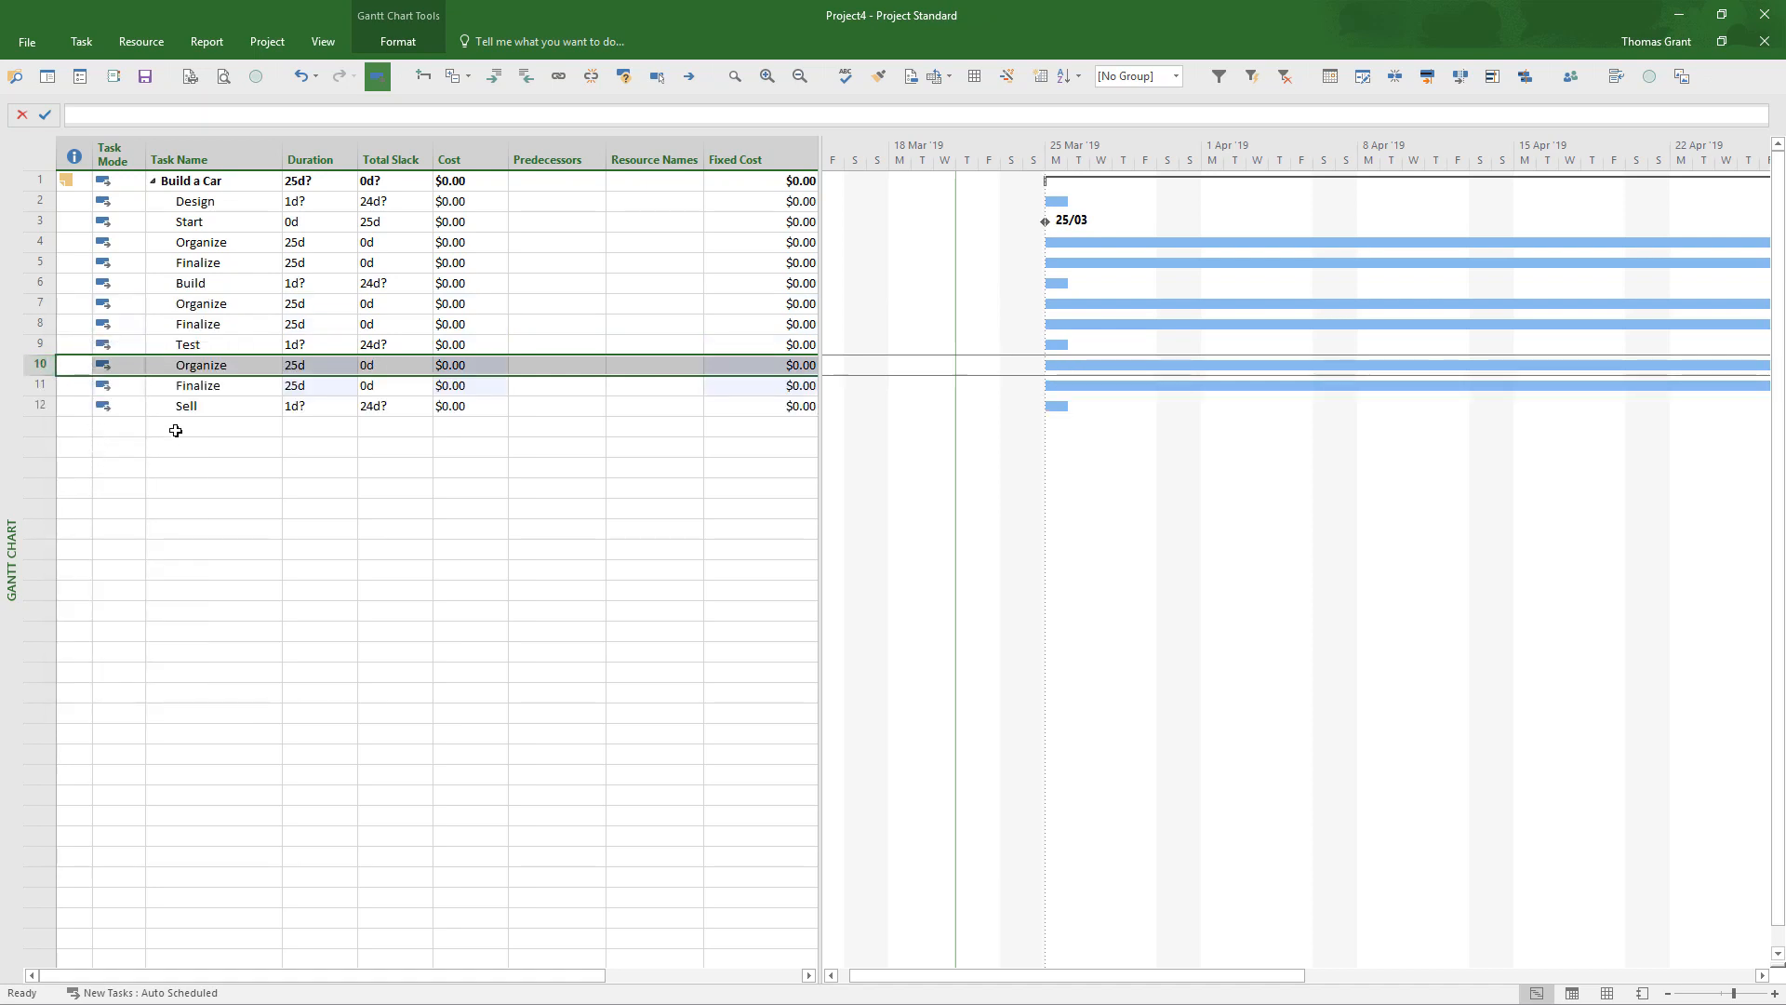
pyautogui.click(42, 427)
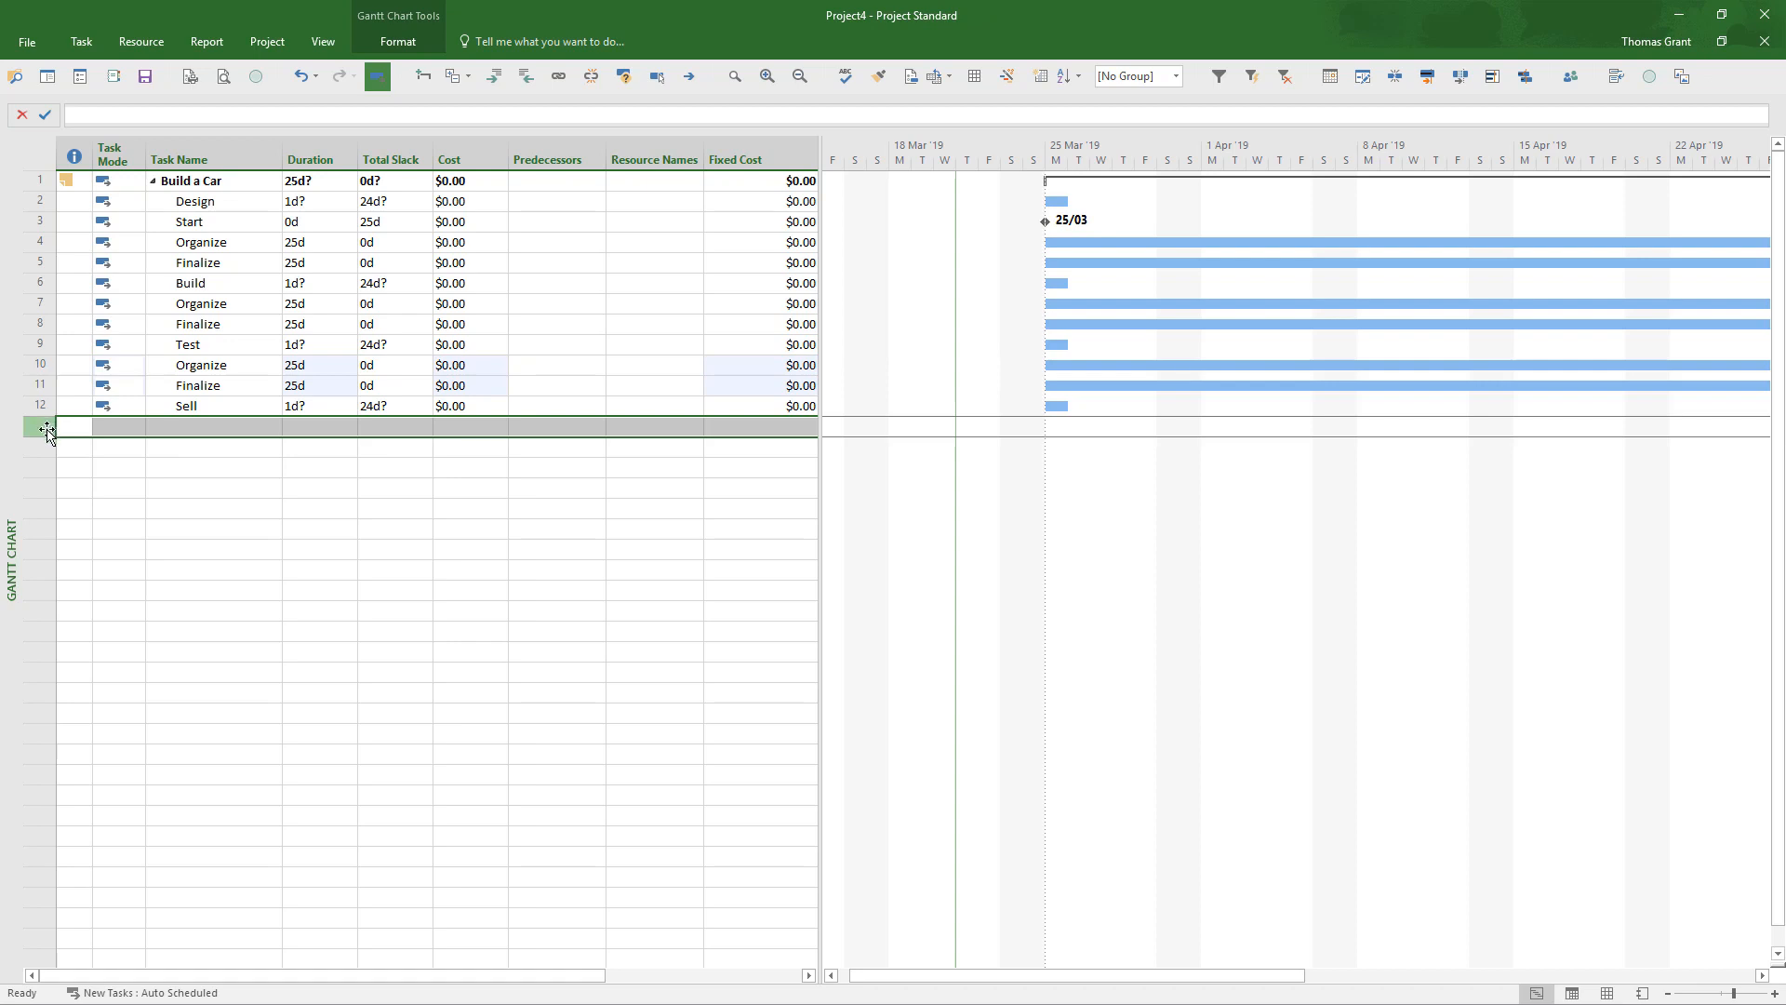
pyautogui.rightClick(46, 429)
pyautogui.click(78, 487)
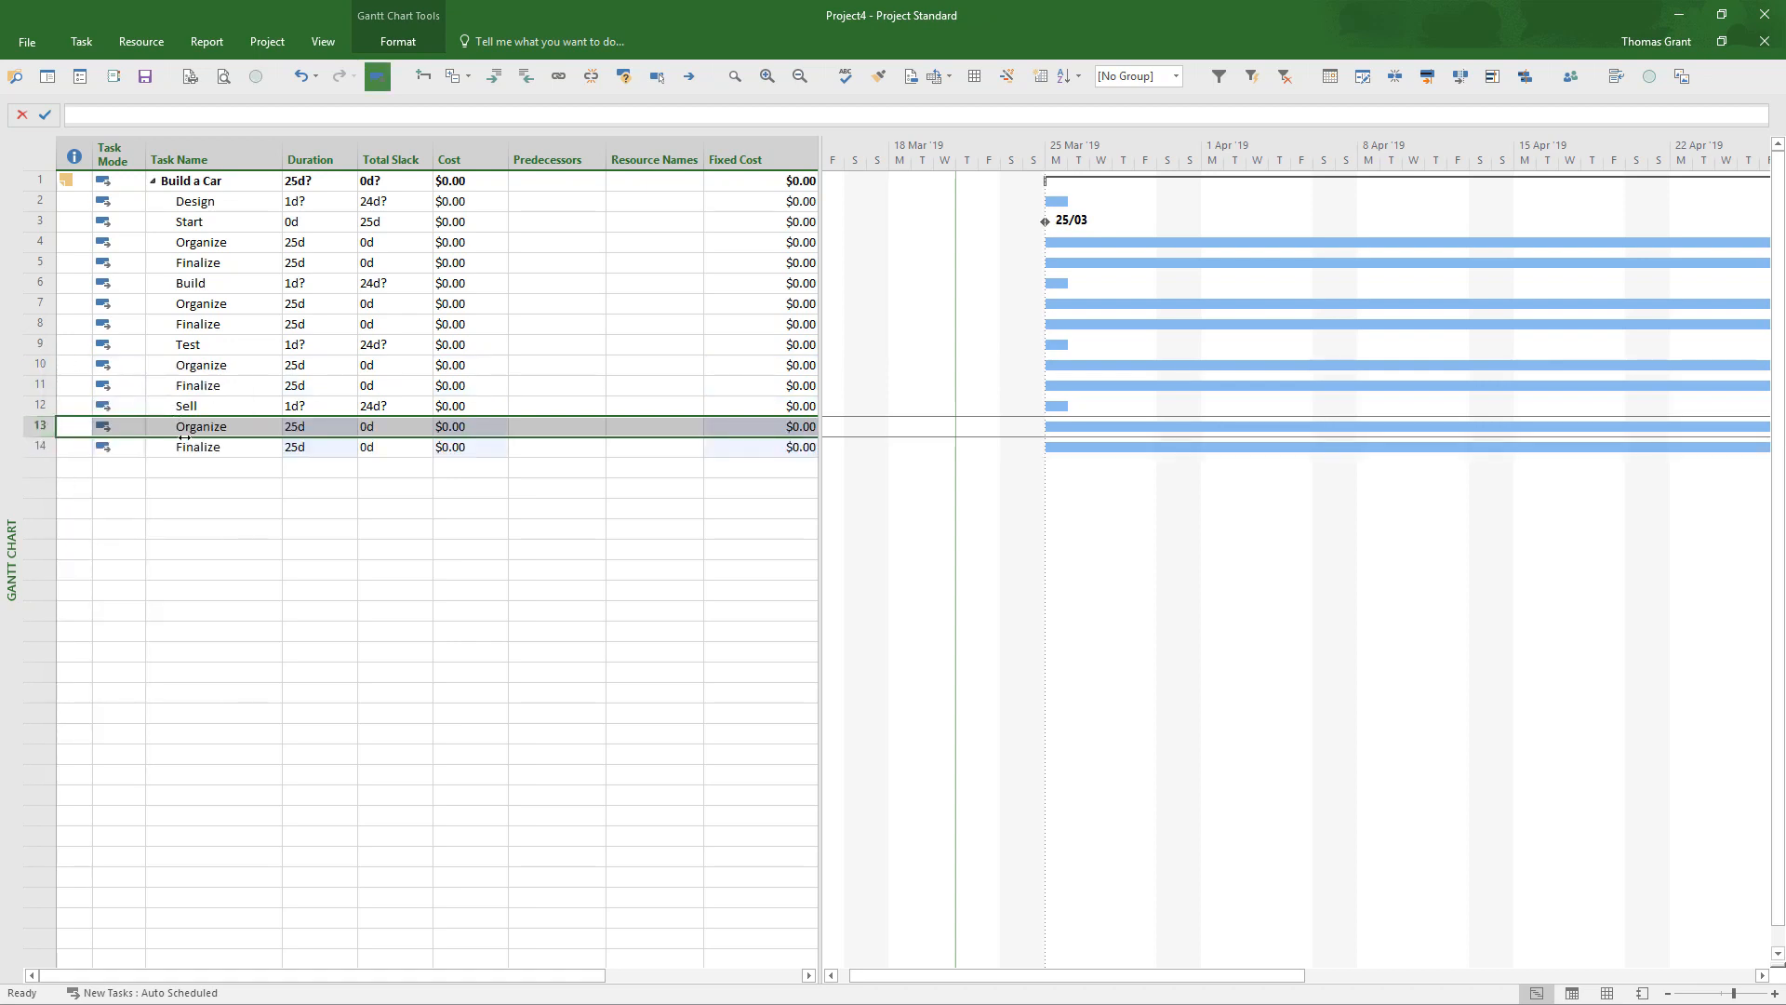
# - Add a Finish task at the end of the task list with a duration of 0 days
pyautogui.click(189, 468)
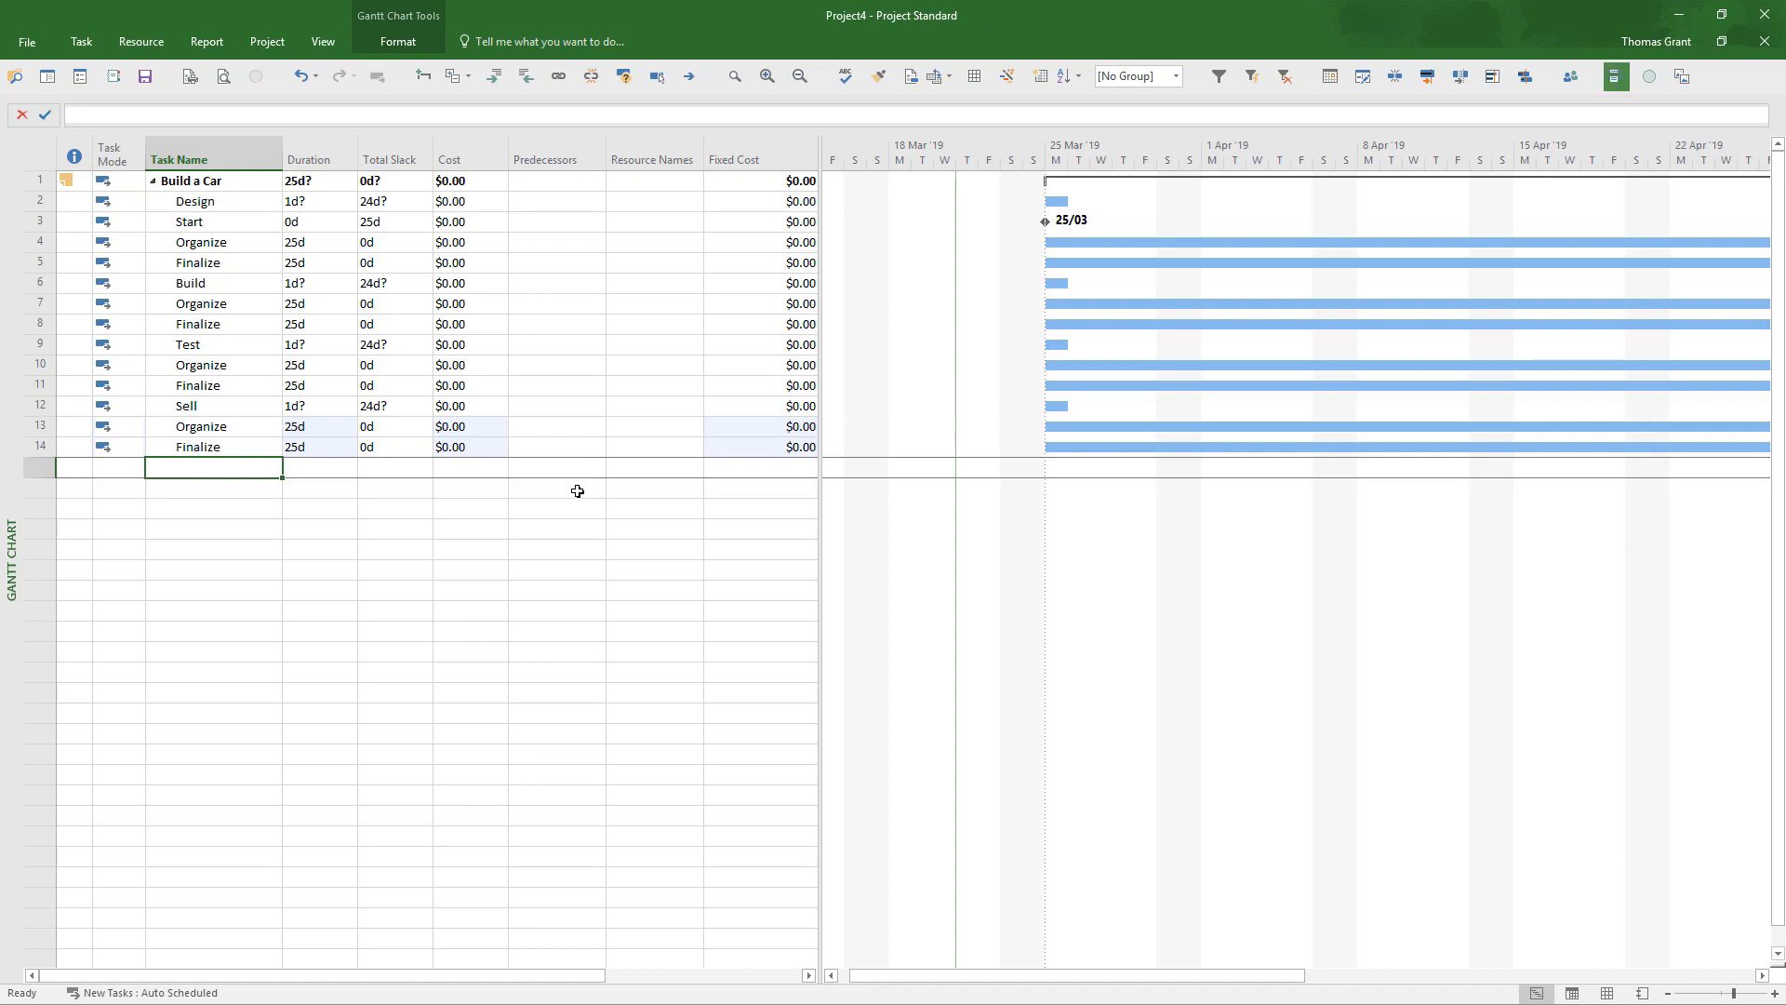
pyautogui.write('Finis')
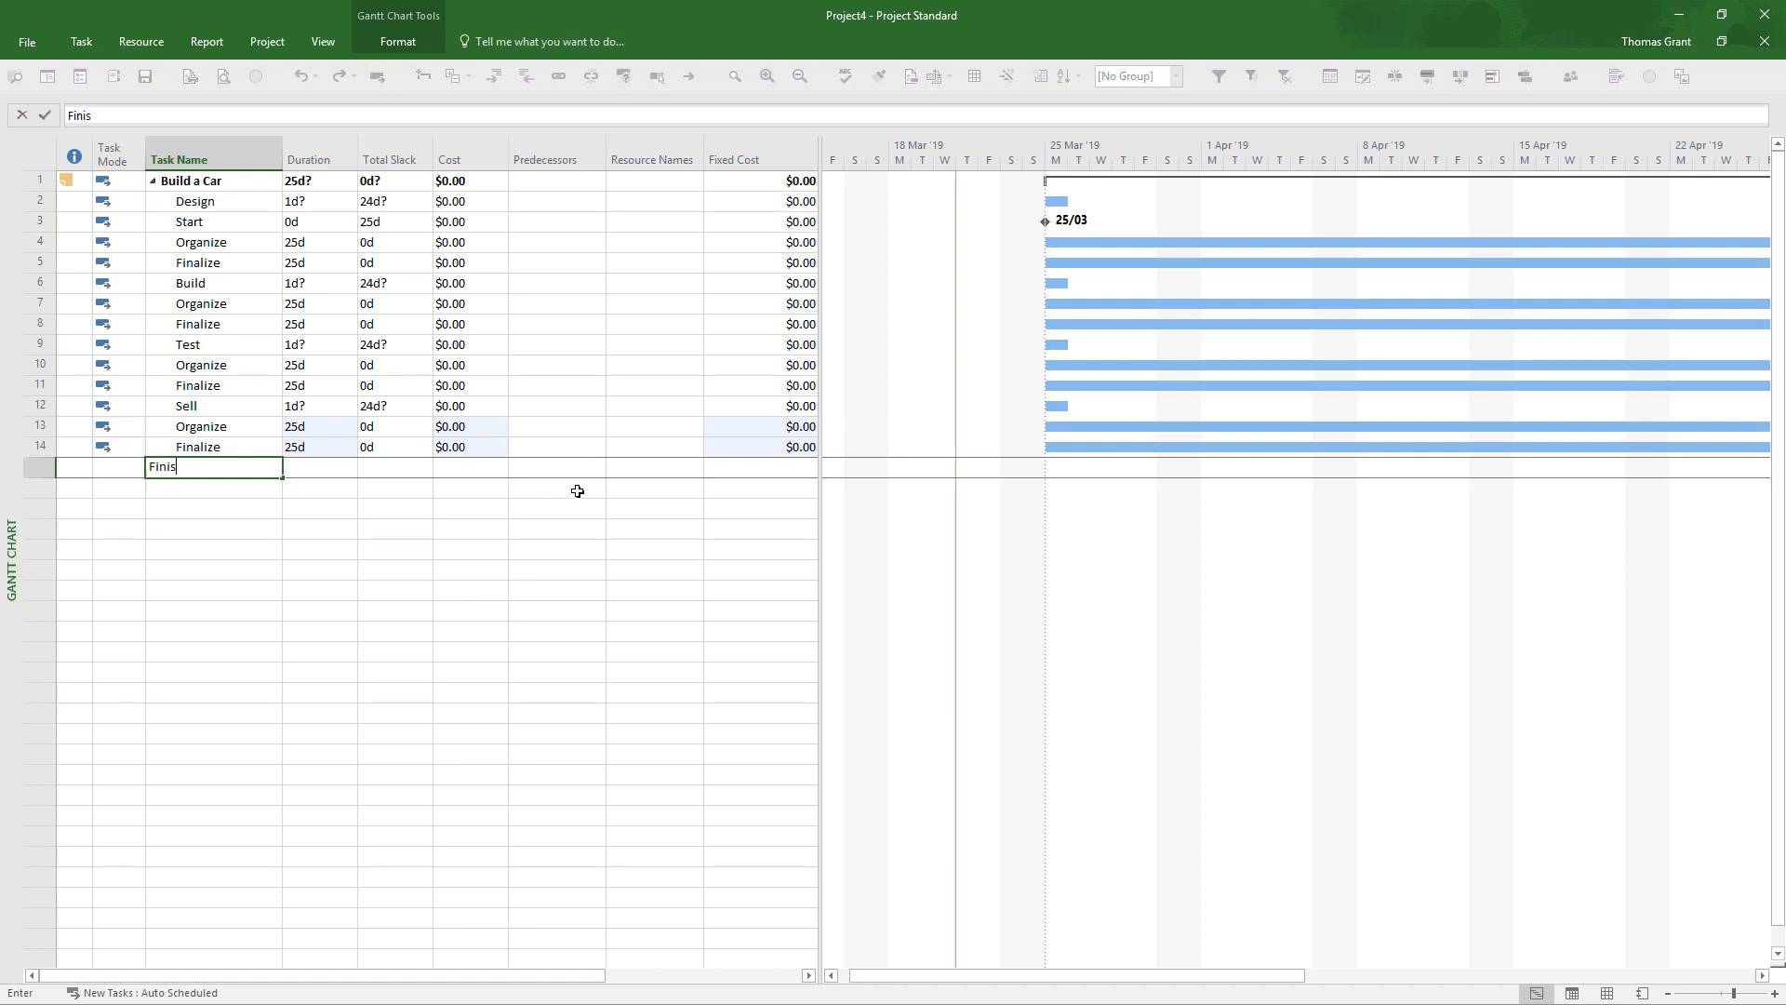
pyautogui.write('h')
pyautogui.press('Return')
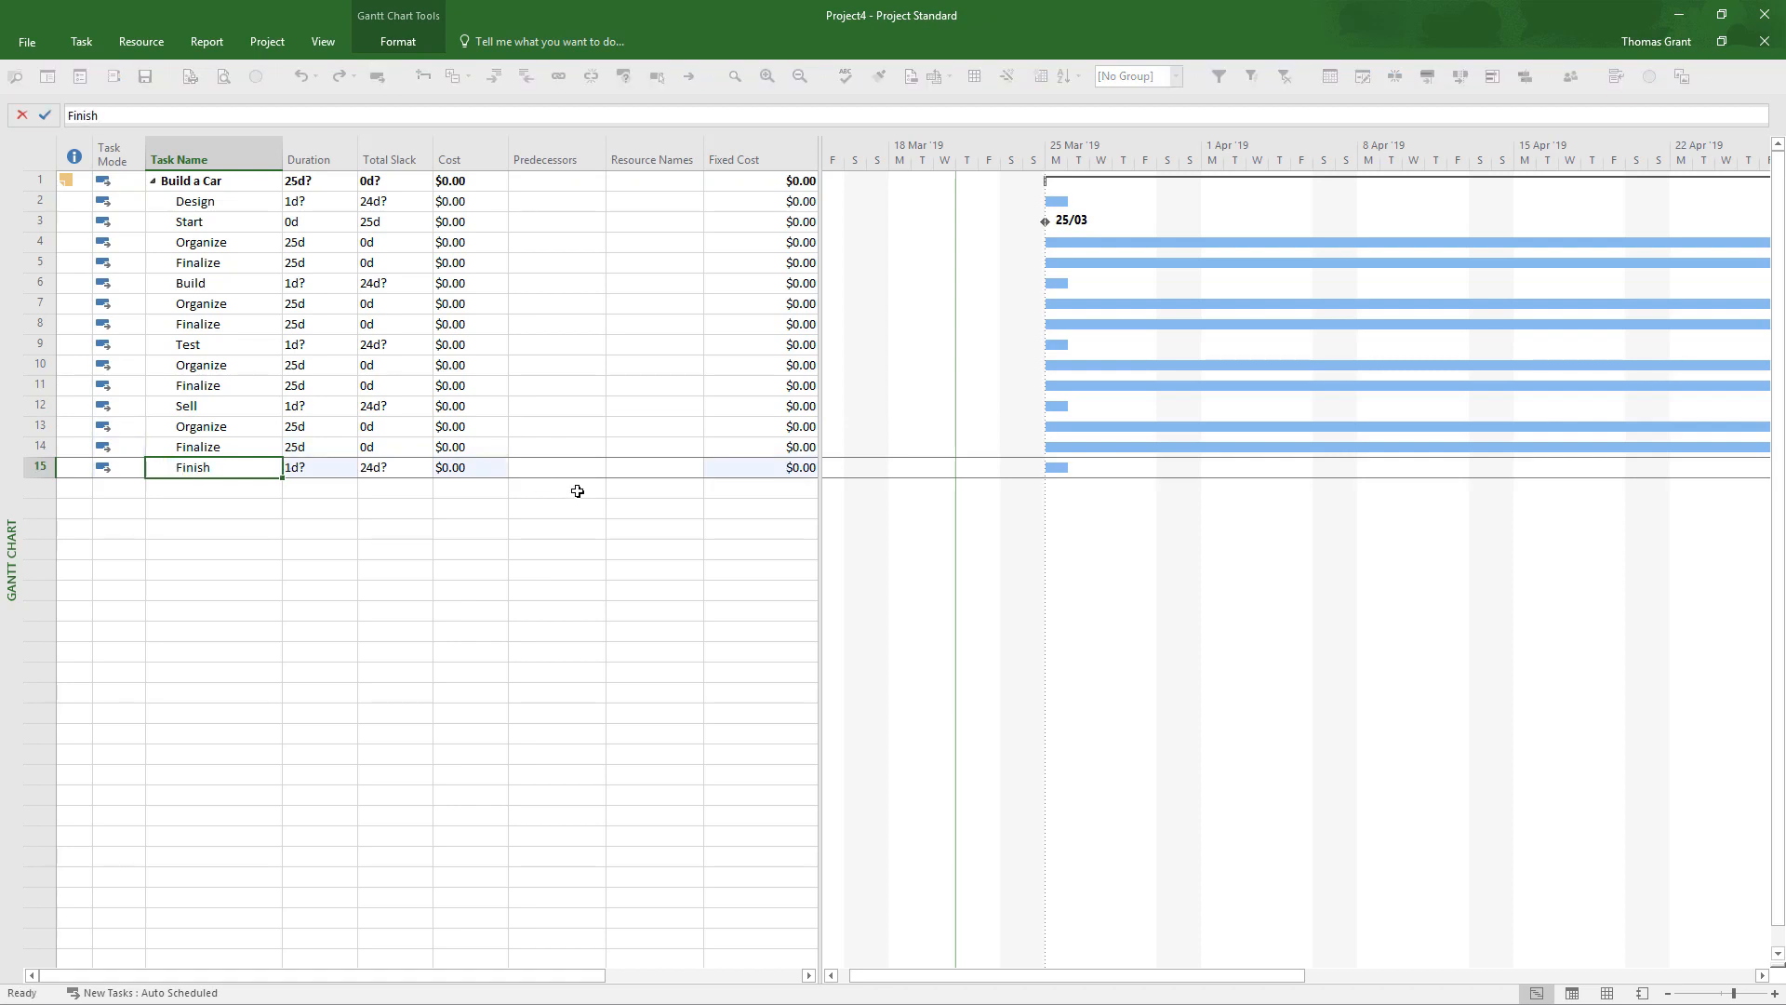
pyautogui.click(316, 466)
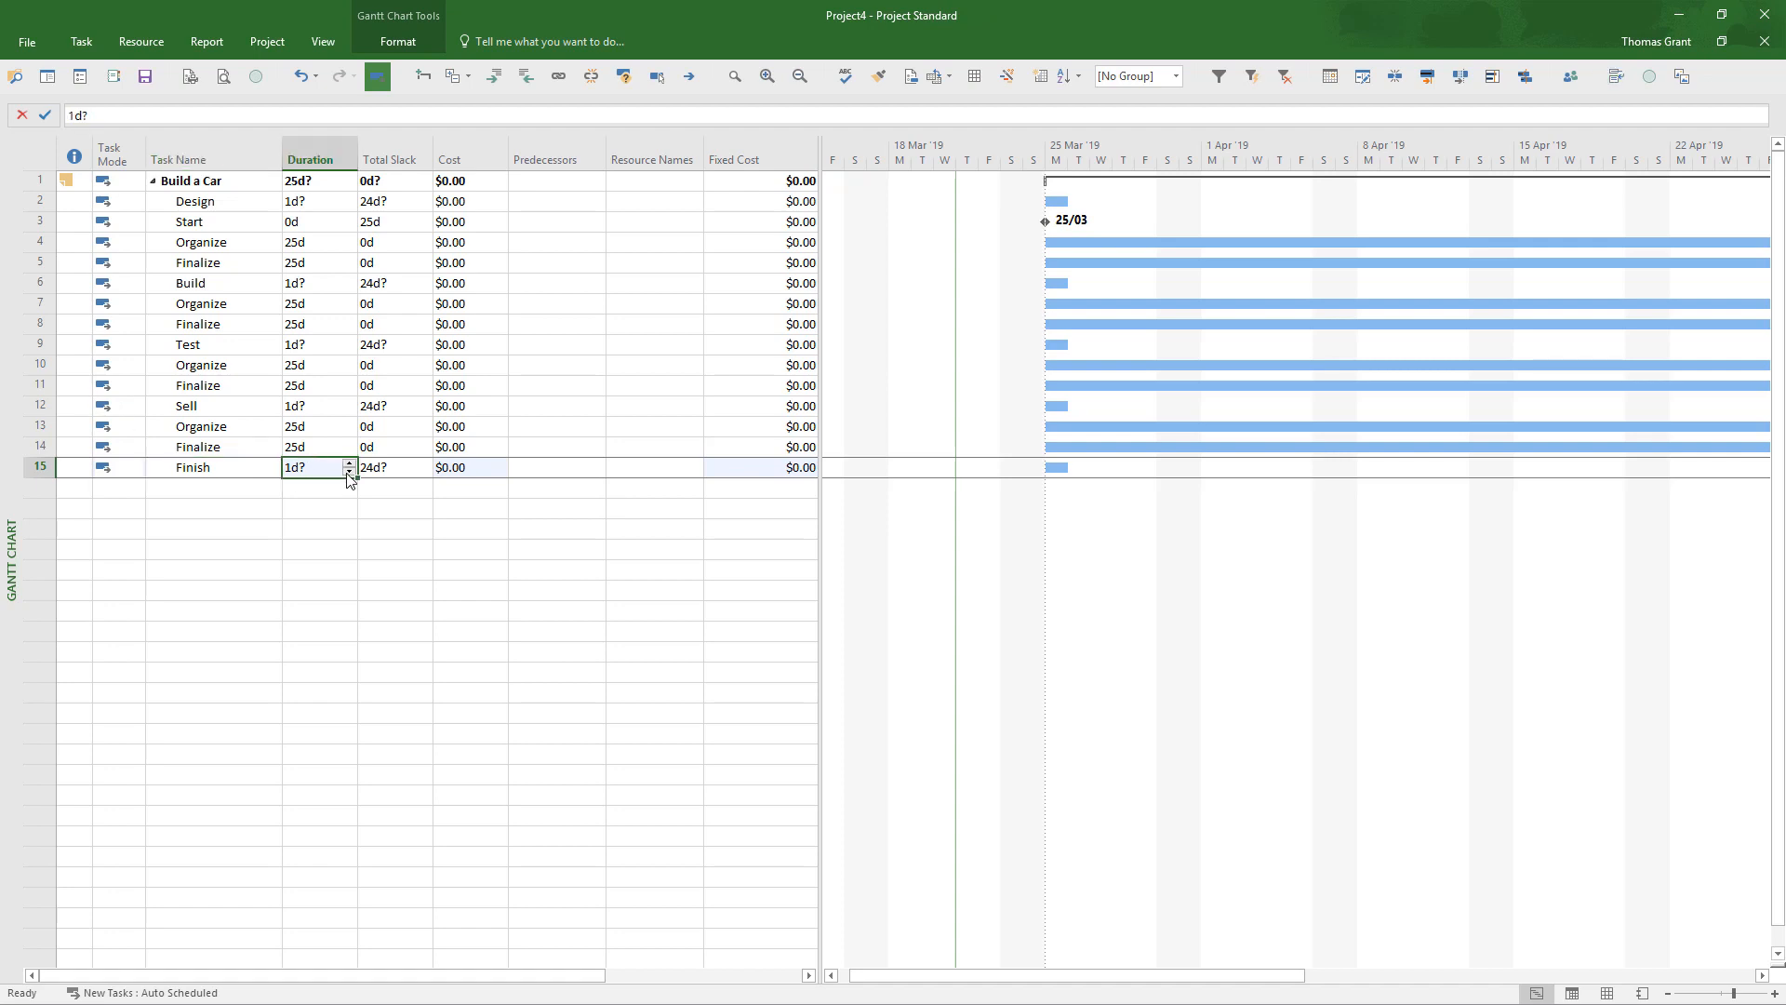
pyautogui.click(349, 472)
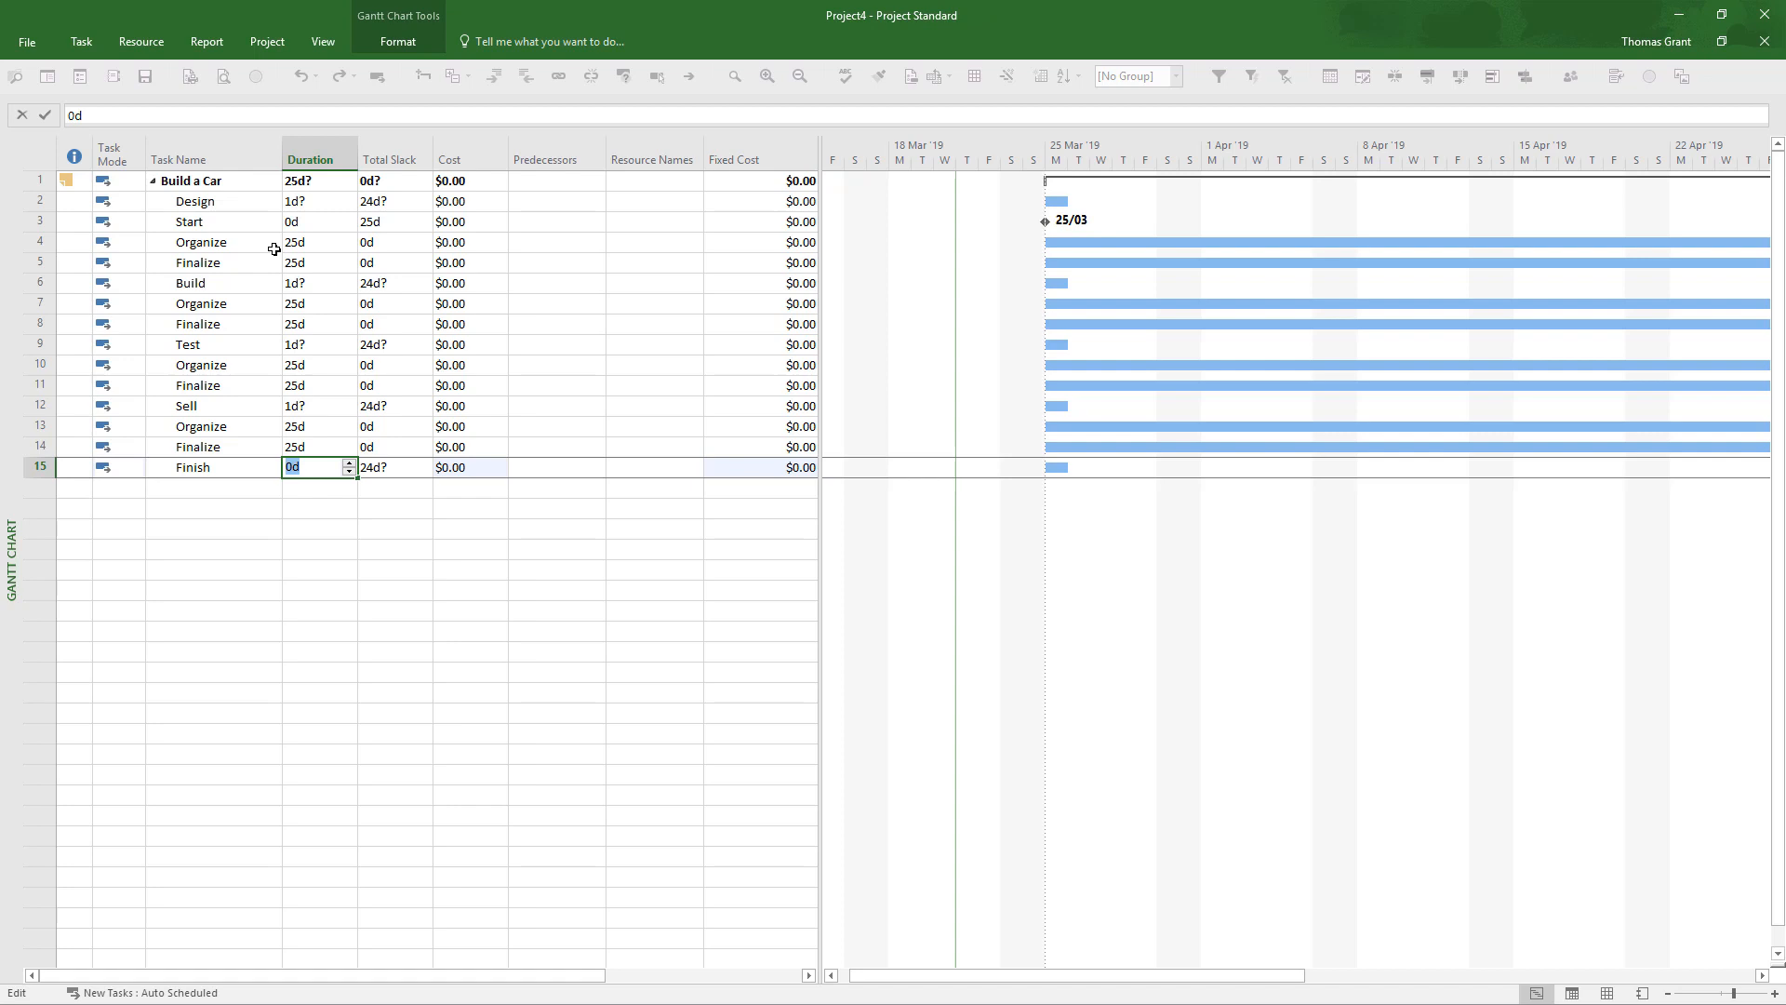
# - Indent Start, Finish and all the Organize and Finalize tasks one level beneath the Design, Build, Test and Sell phases
pyautogui.click(239, 224)
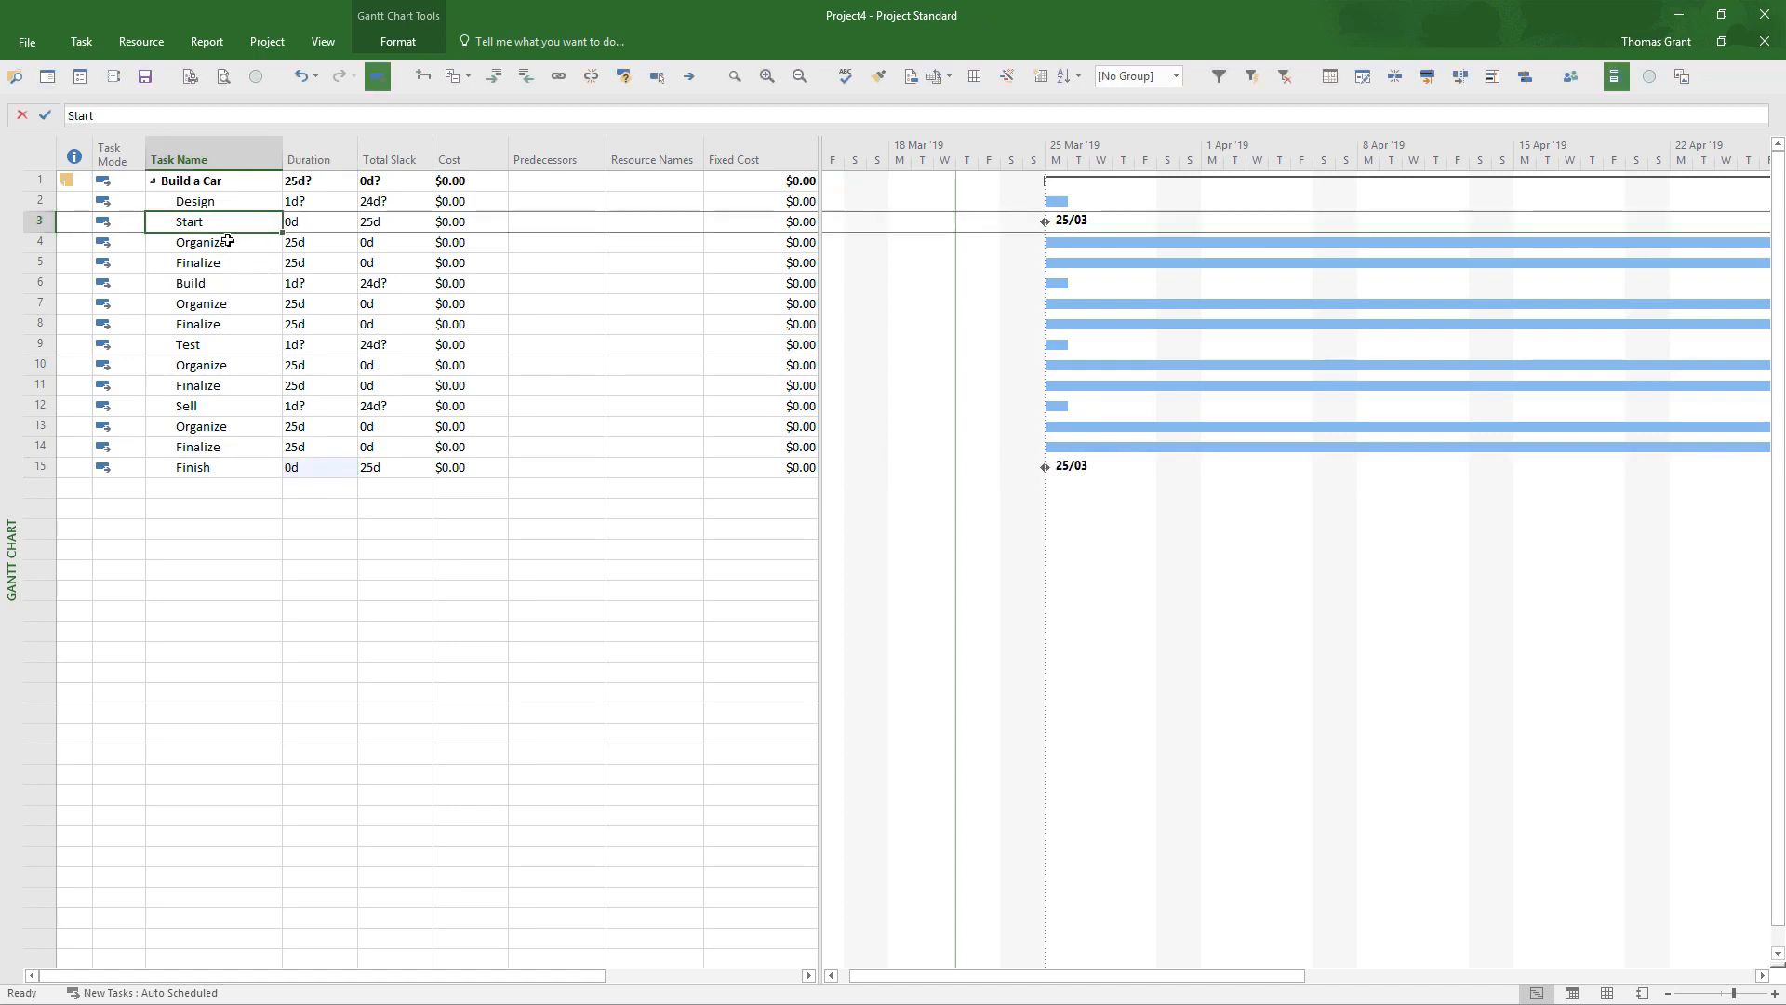
pyautogui.keyDown('ctrl'); pyautogui.click(228, 242); pyautogui.keyUp('ctrl')
pyautogui.keyDown('ctrl'); pyautogui.click(233, 262); pyautogui.keyUp('ctrl')
pyautogui.keyDown('ctrl'); pyautogui.click(213, 305); pyautogui.keyUp('ctrl')
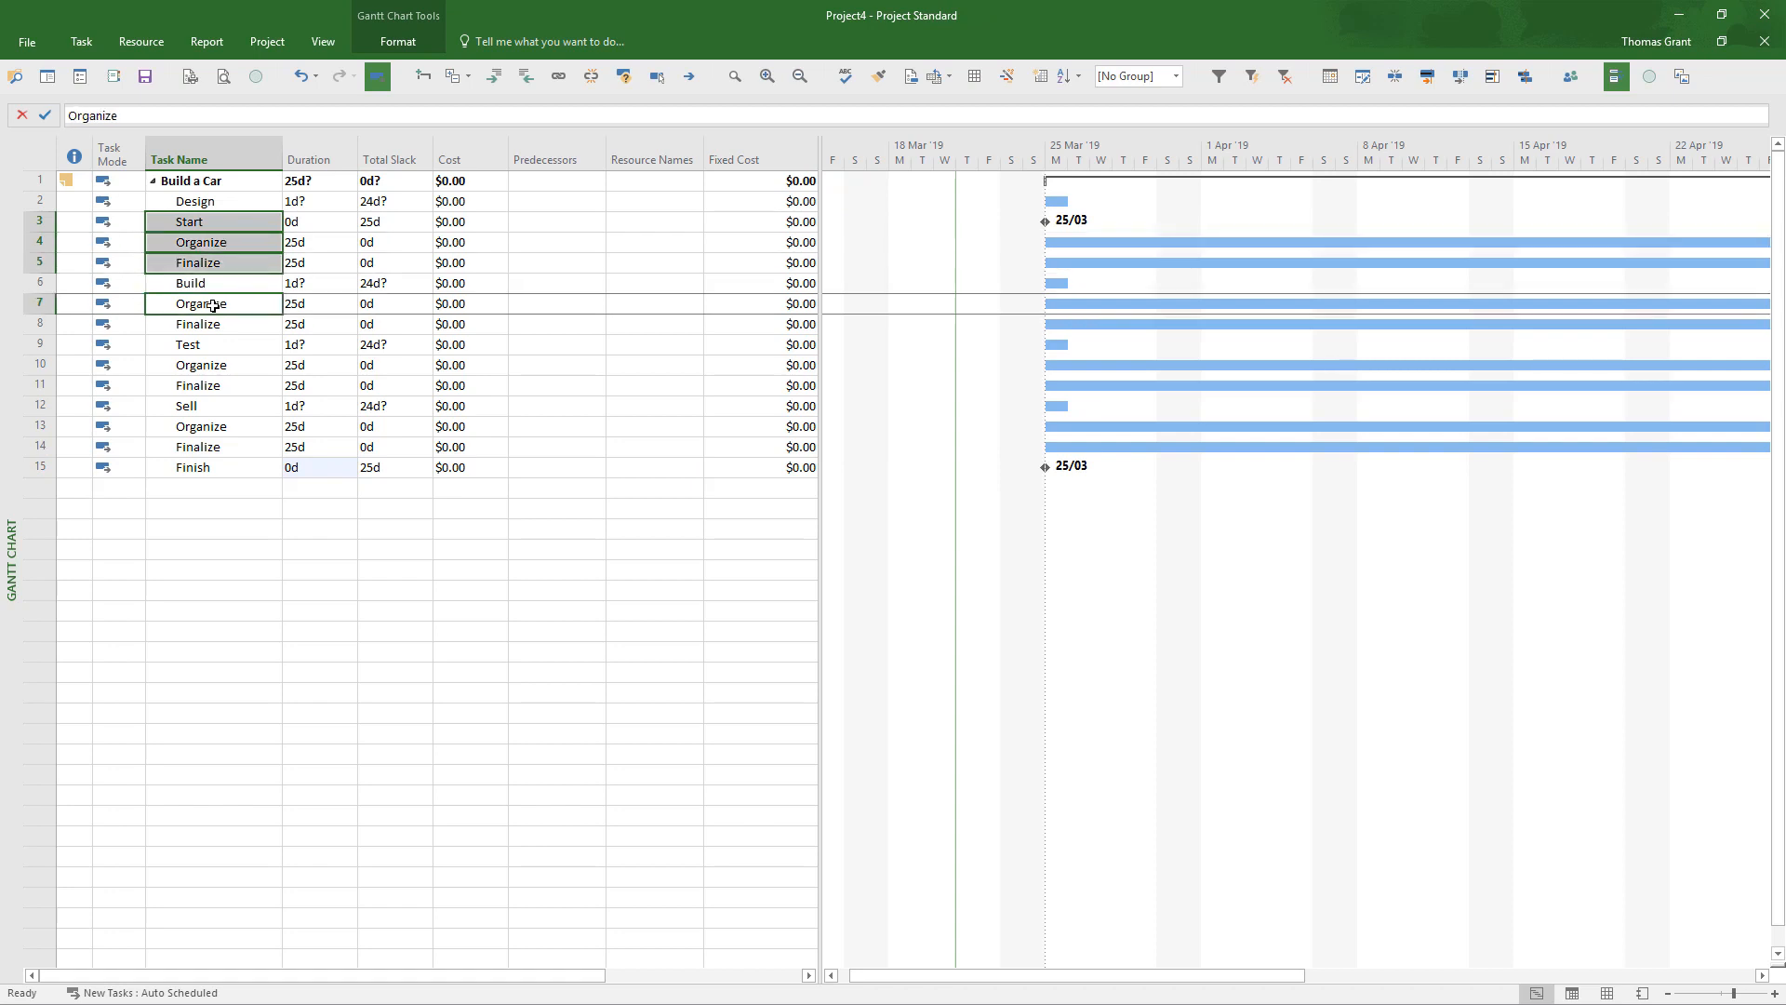
pyautogui.keyDown('ctrl'); pyautogui.click(212, 326); pyautogui.keyUp('ctrl')
pyautogui.keyDown('ctrl'); pyautogui.click(210, 366); pyautogui.keyUp('ctrl')
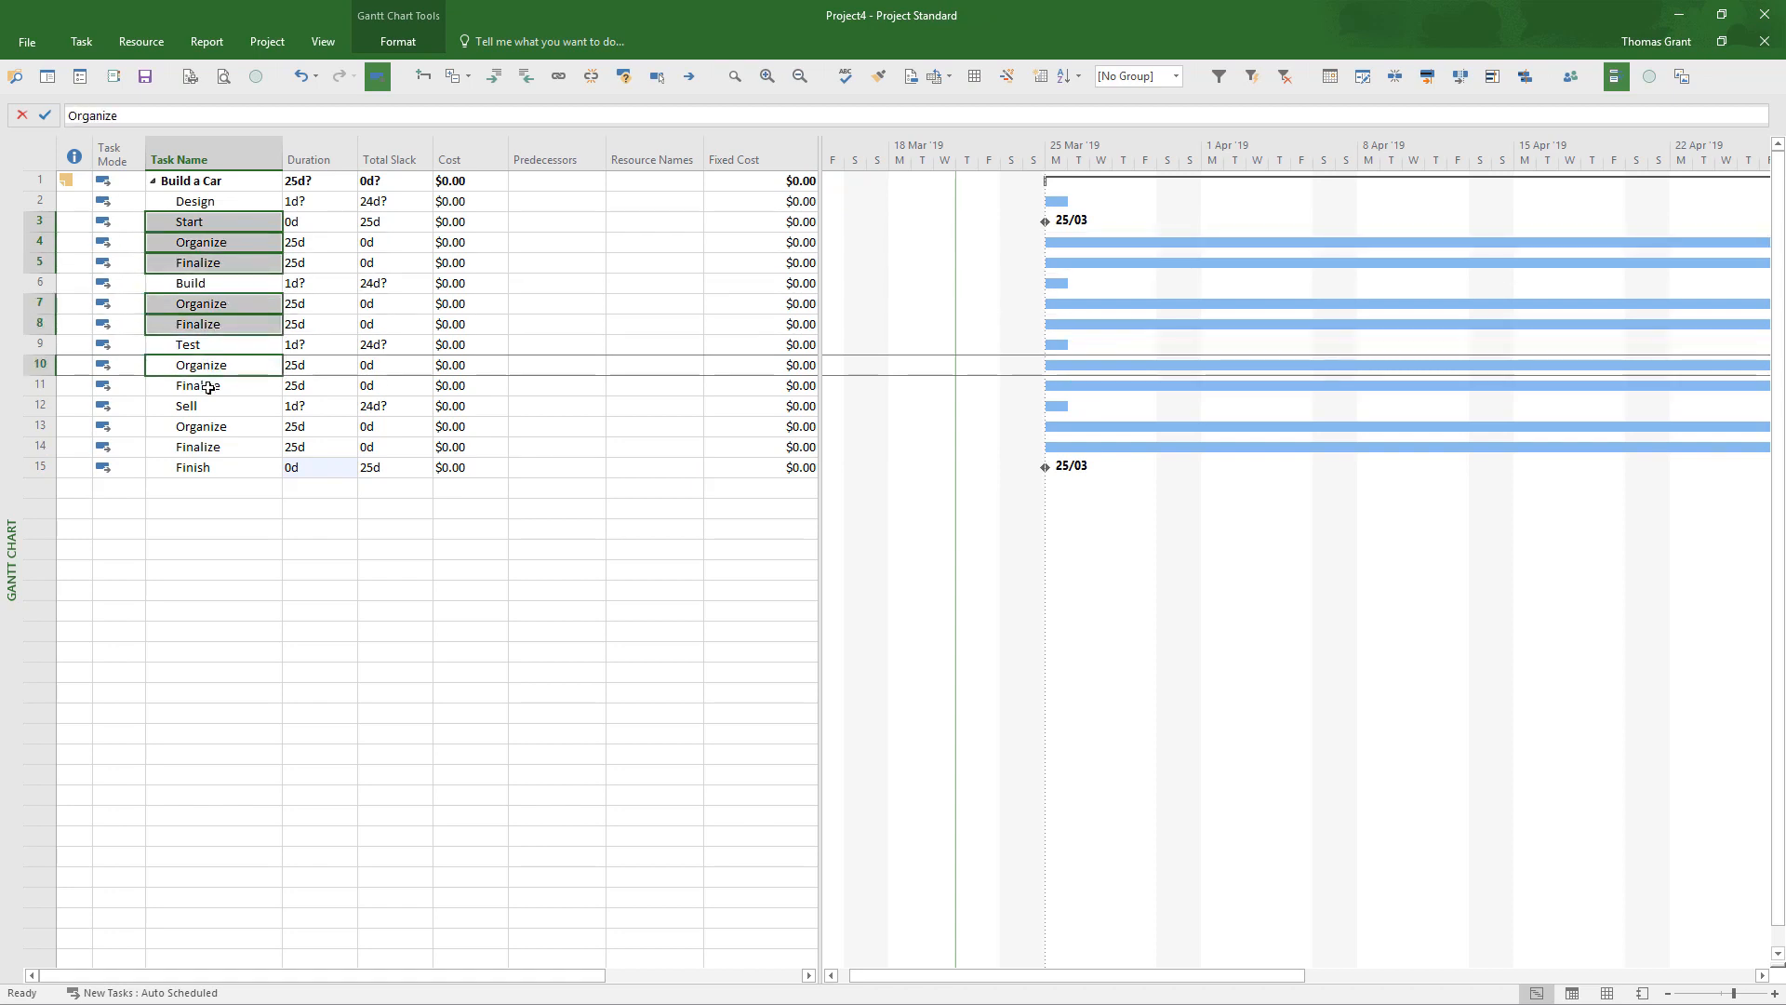
pyautogui.keyDown('ctrl'); pyautogui.click(208, 386); pyautogui.keyUp('ctrl')
pyautogui.keyDown('ctrl'); pyautogui.click(205, 427); pyautogui.keyUp('ctrl')
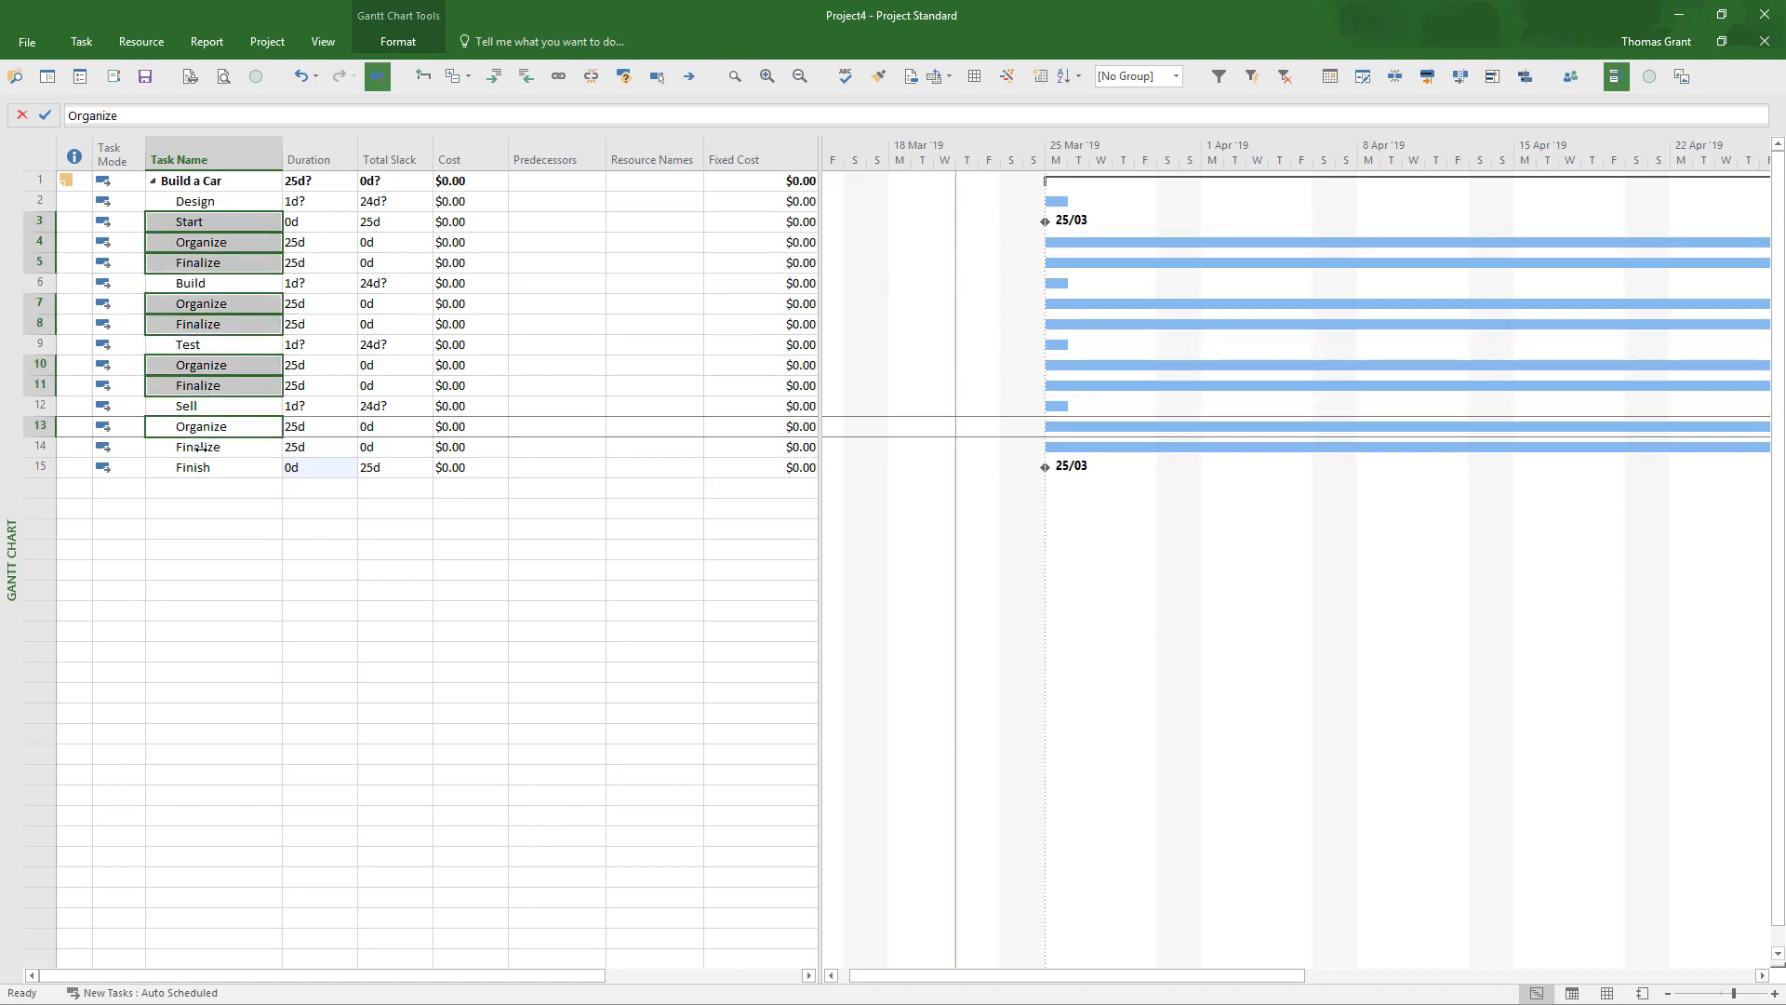
pyautogui.keyDown('ctrl'); pyautogui.click(199, 448); pyautogui.keyUp('ctrl')
pyautogui.keyDown('ctrl'); pyautogui.click(201, 468); pyautogui.keyUp('ctrl')
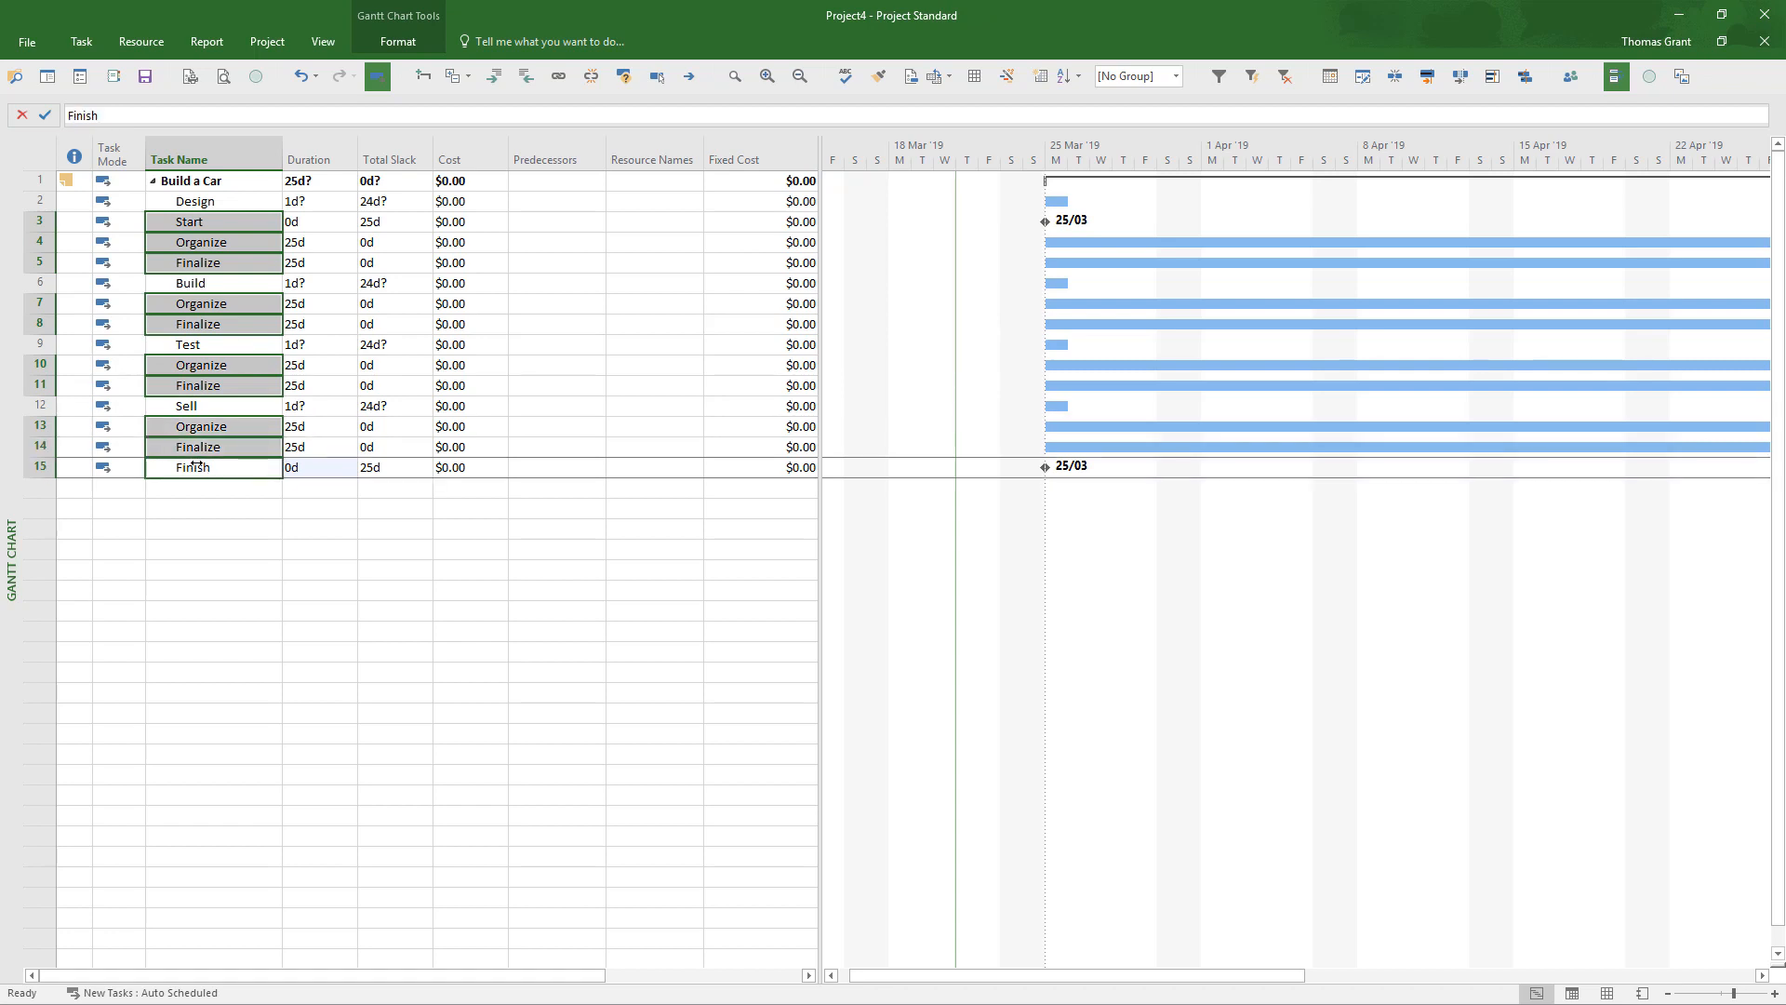
pyautogui.click(496, 78)
pyautogui.click(313, 570)
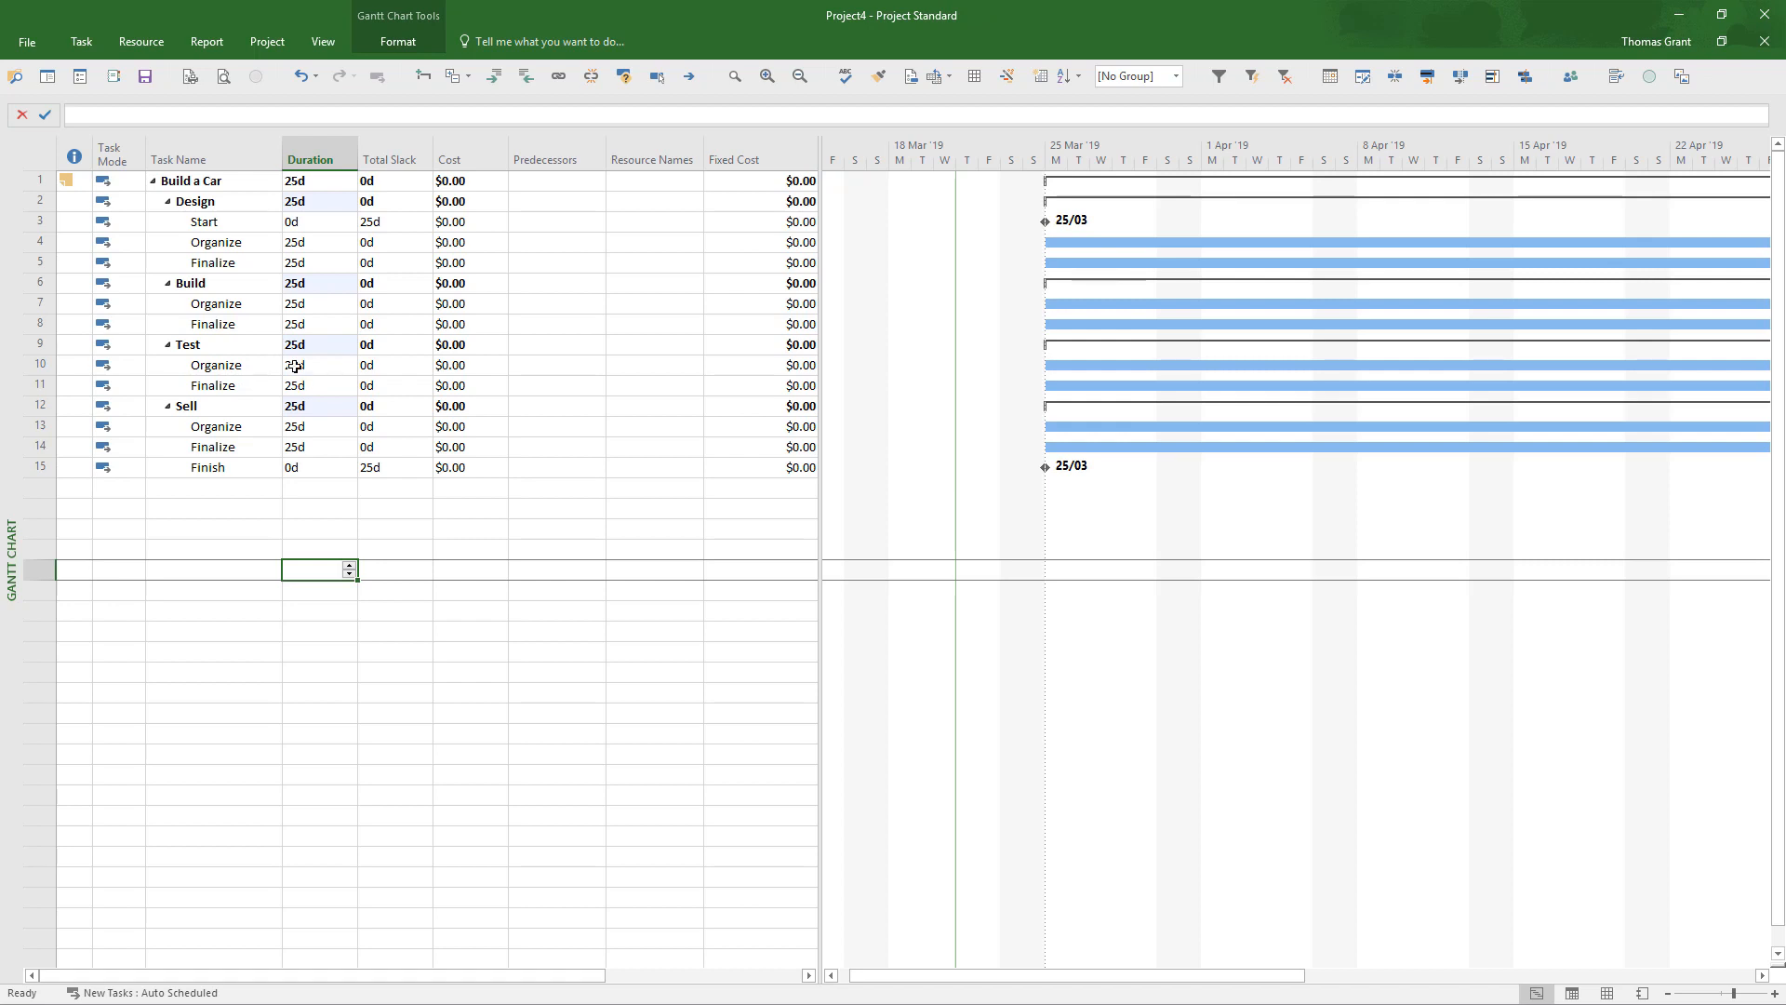
# - Link Start, the Organize and Finalize tasks of all four phases, and Finish in sequence, leaving out the phase summaries
pyautogui.click(205, 222)
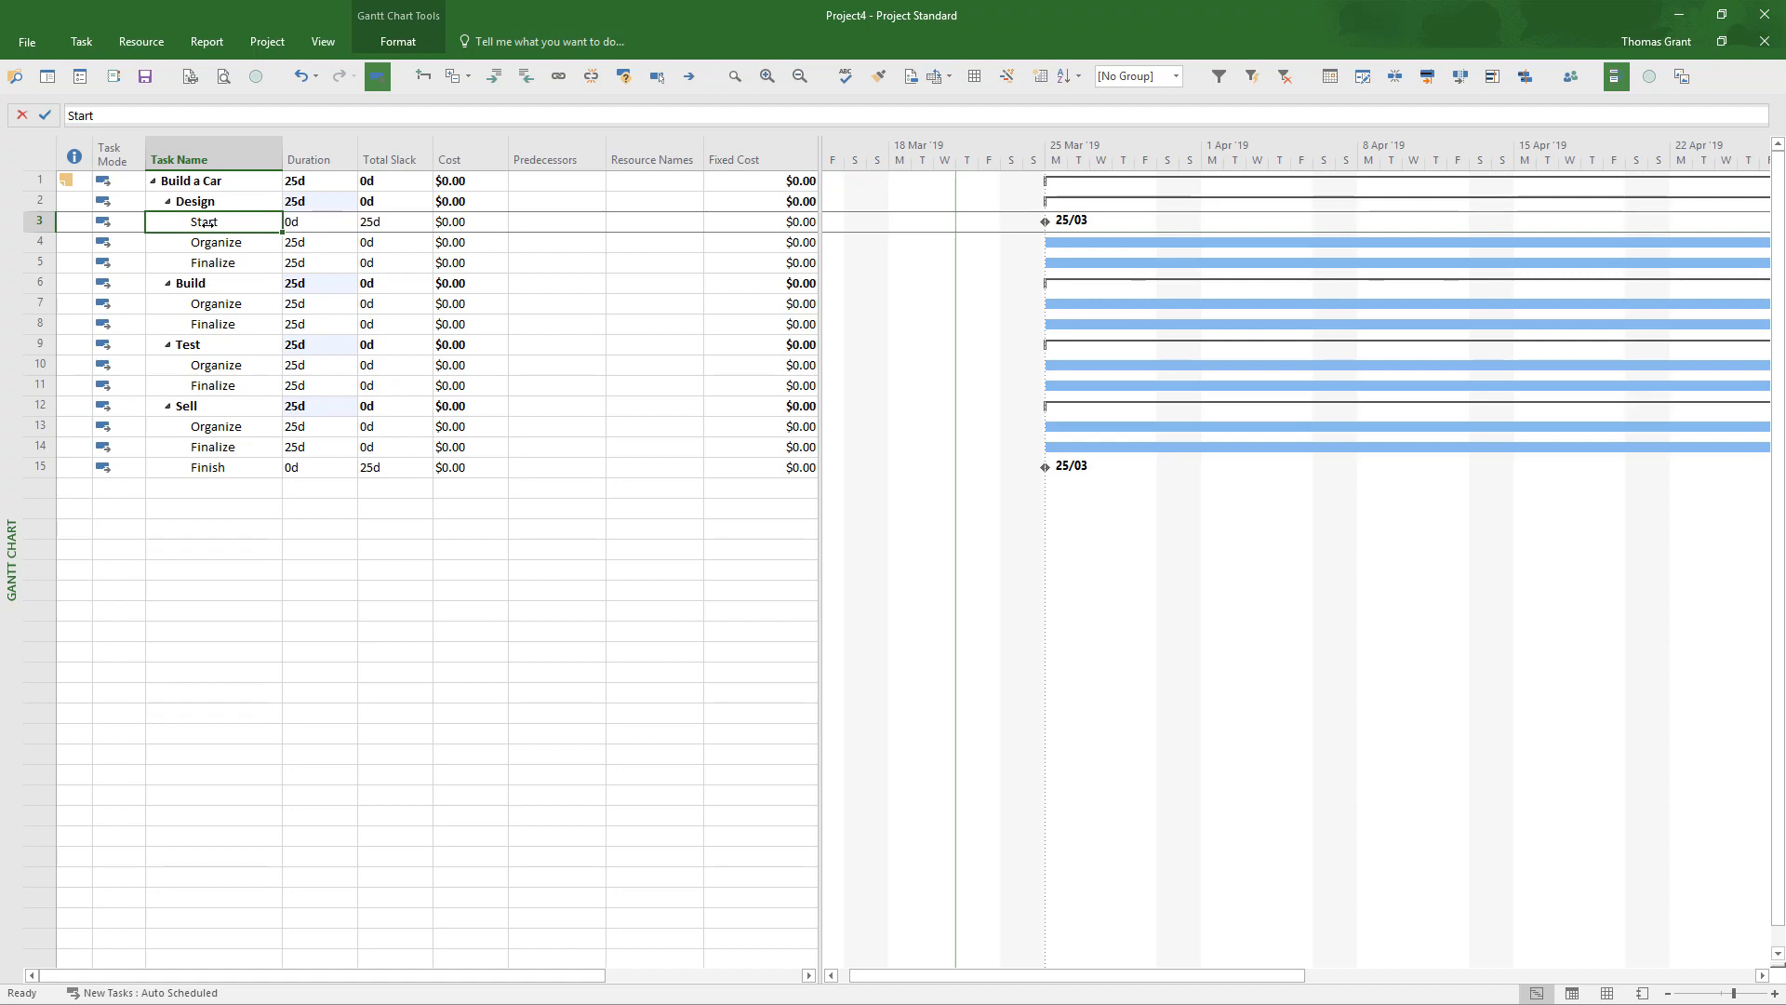
pyautogui.keyDown('shift'); pyautogui.click(209, 243); pyautogui.keyUp('shift')
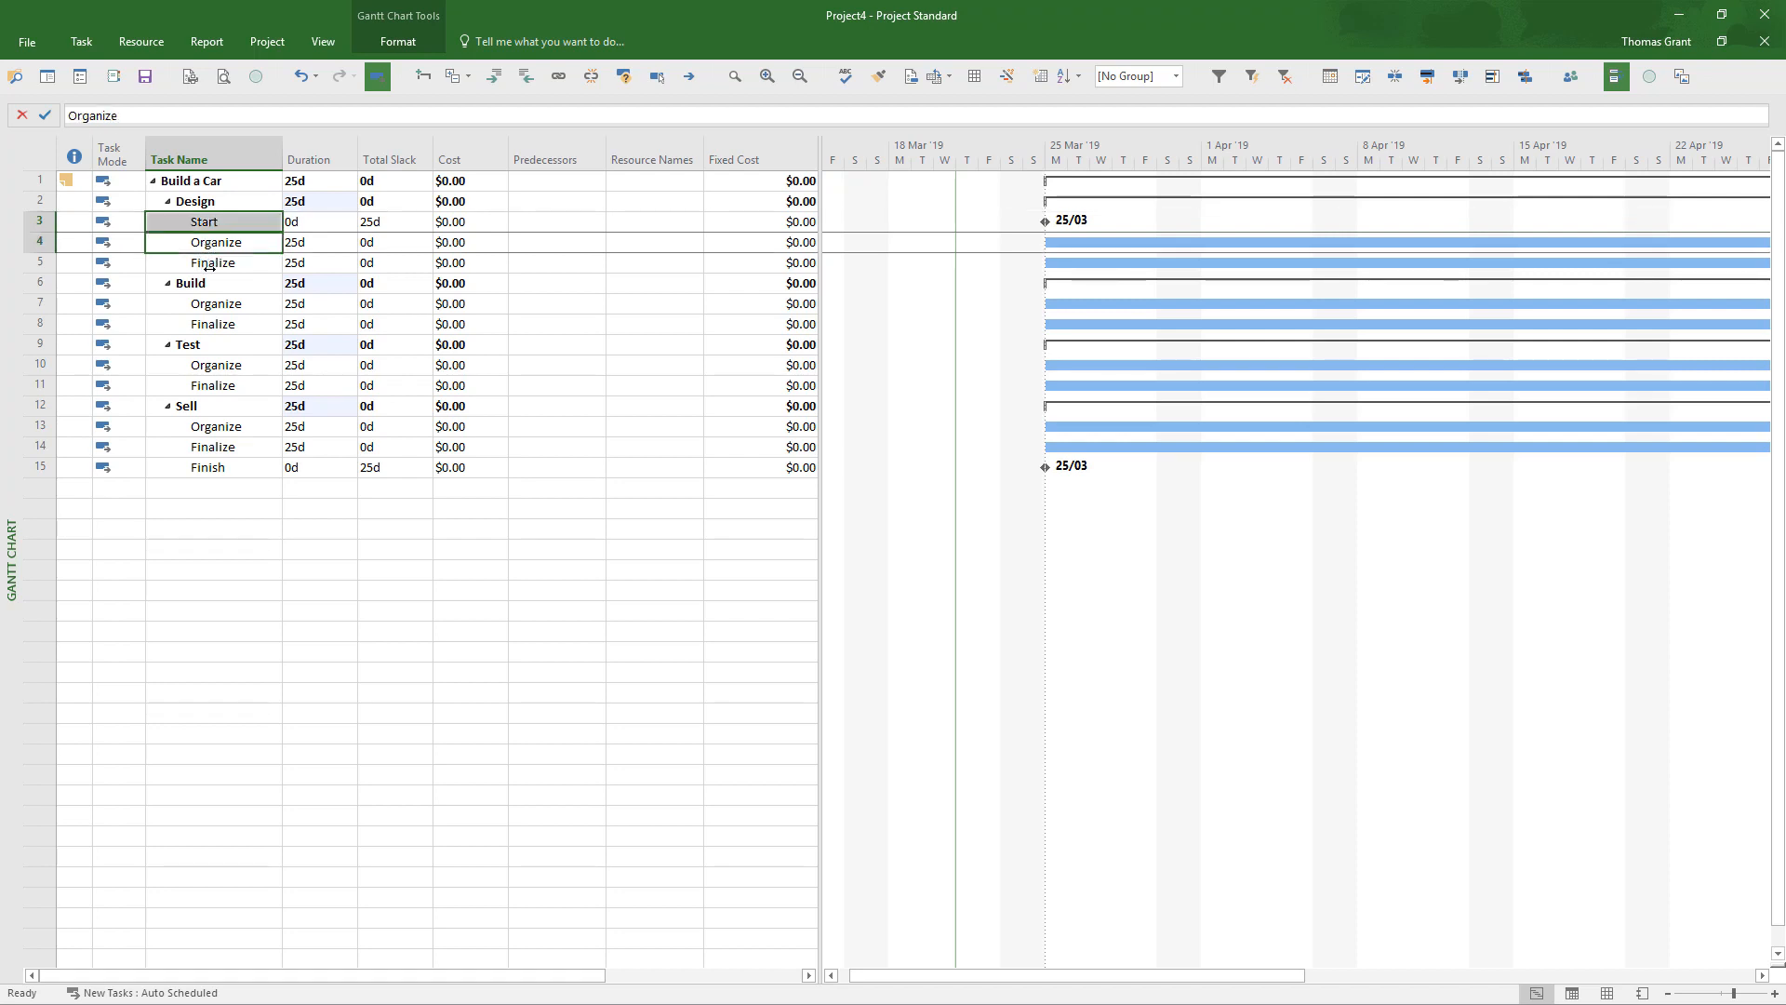
pyautogui.keyDown('shift'); pyautogui.click(209, 267); pyautogui.keyUp('shift')
pyautogui.keyDown('ctrl'); pyautogui.click(207, 305); pyautogui.keyUp('ctrl')
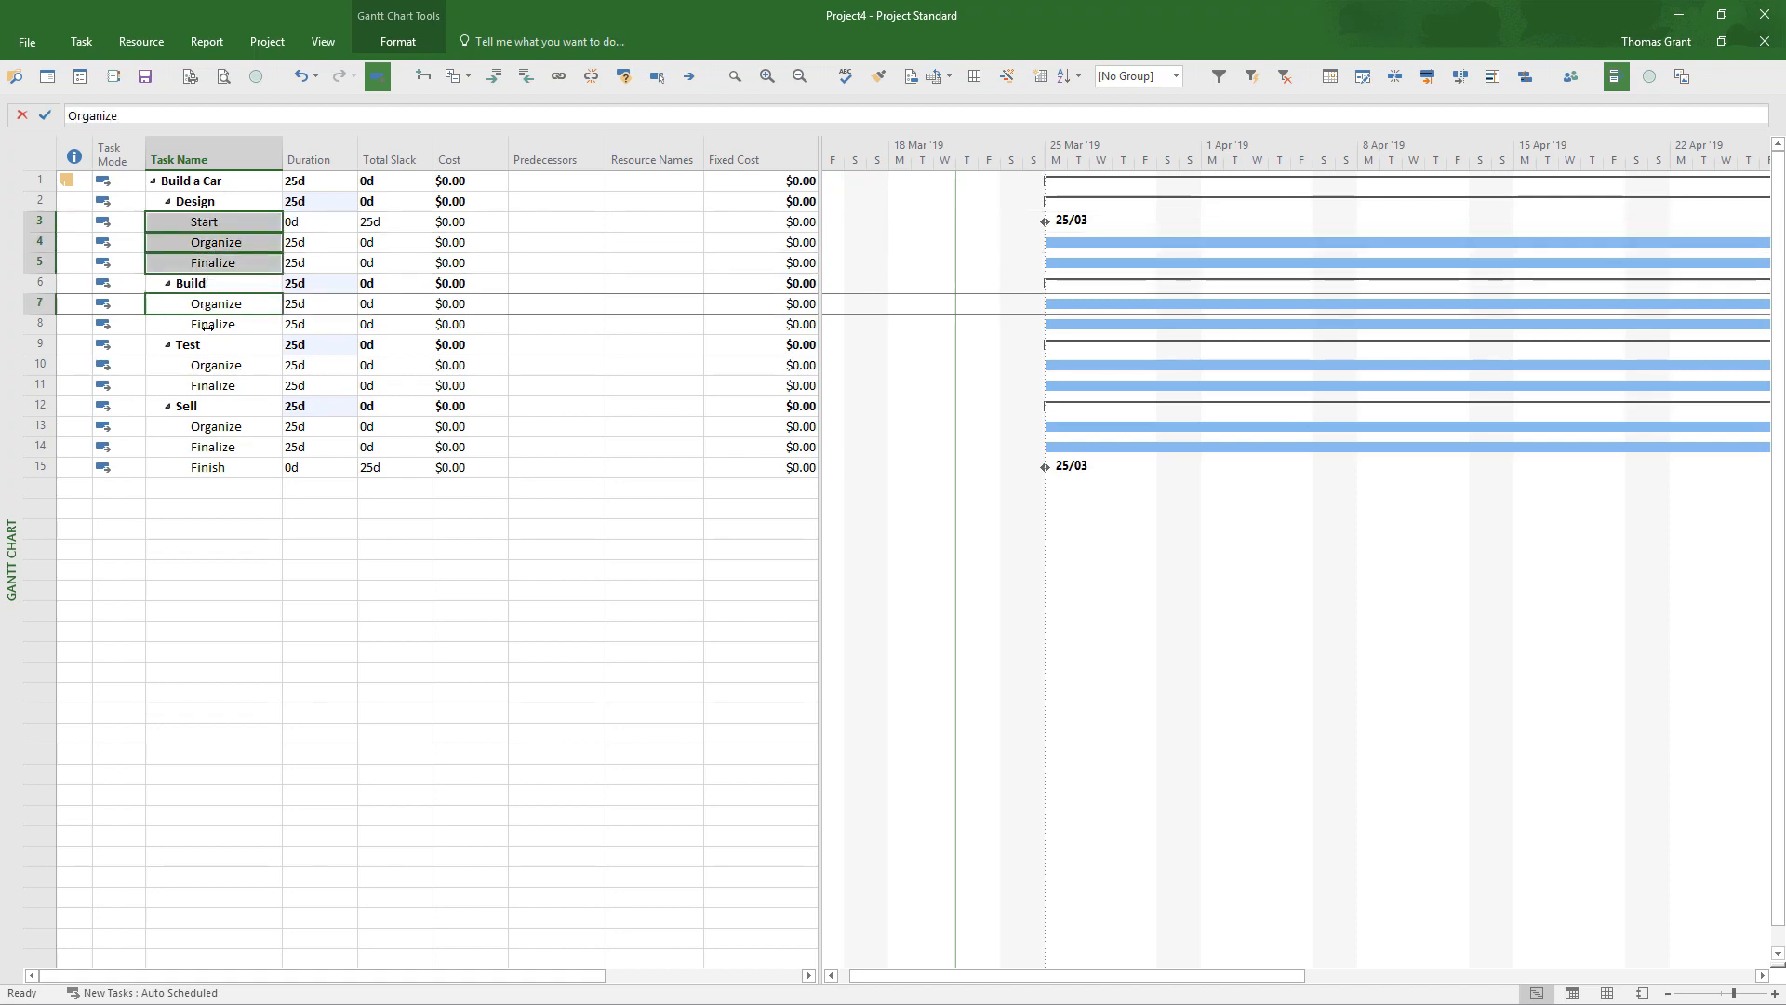
pyautogui.keyDown('ctrl'); pyautogui.click(207, 326); pyautogui.keyUp('ctrl')
pyautogui.keyDown('ctrl'); pyautogui.click(216, 365); pyautogui.keyUp('ctrl')
pyautogui.keyDown('ctrl'); pyautogui.click(214, 385); pyautogui.keyUp('ctrl')
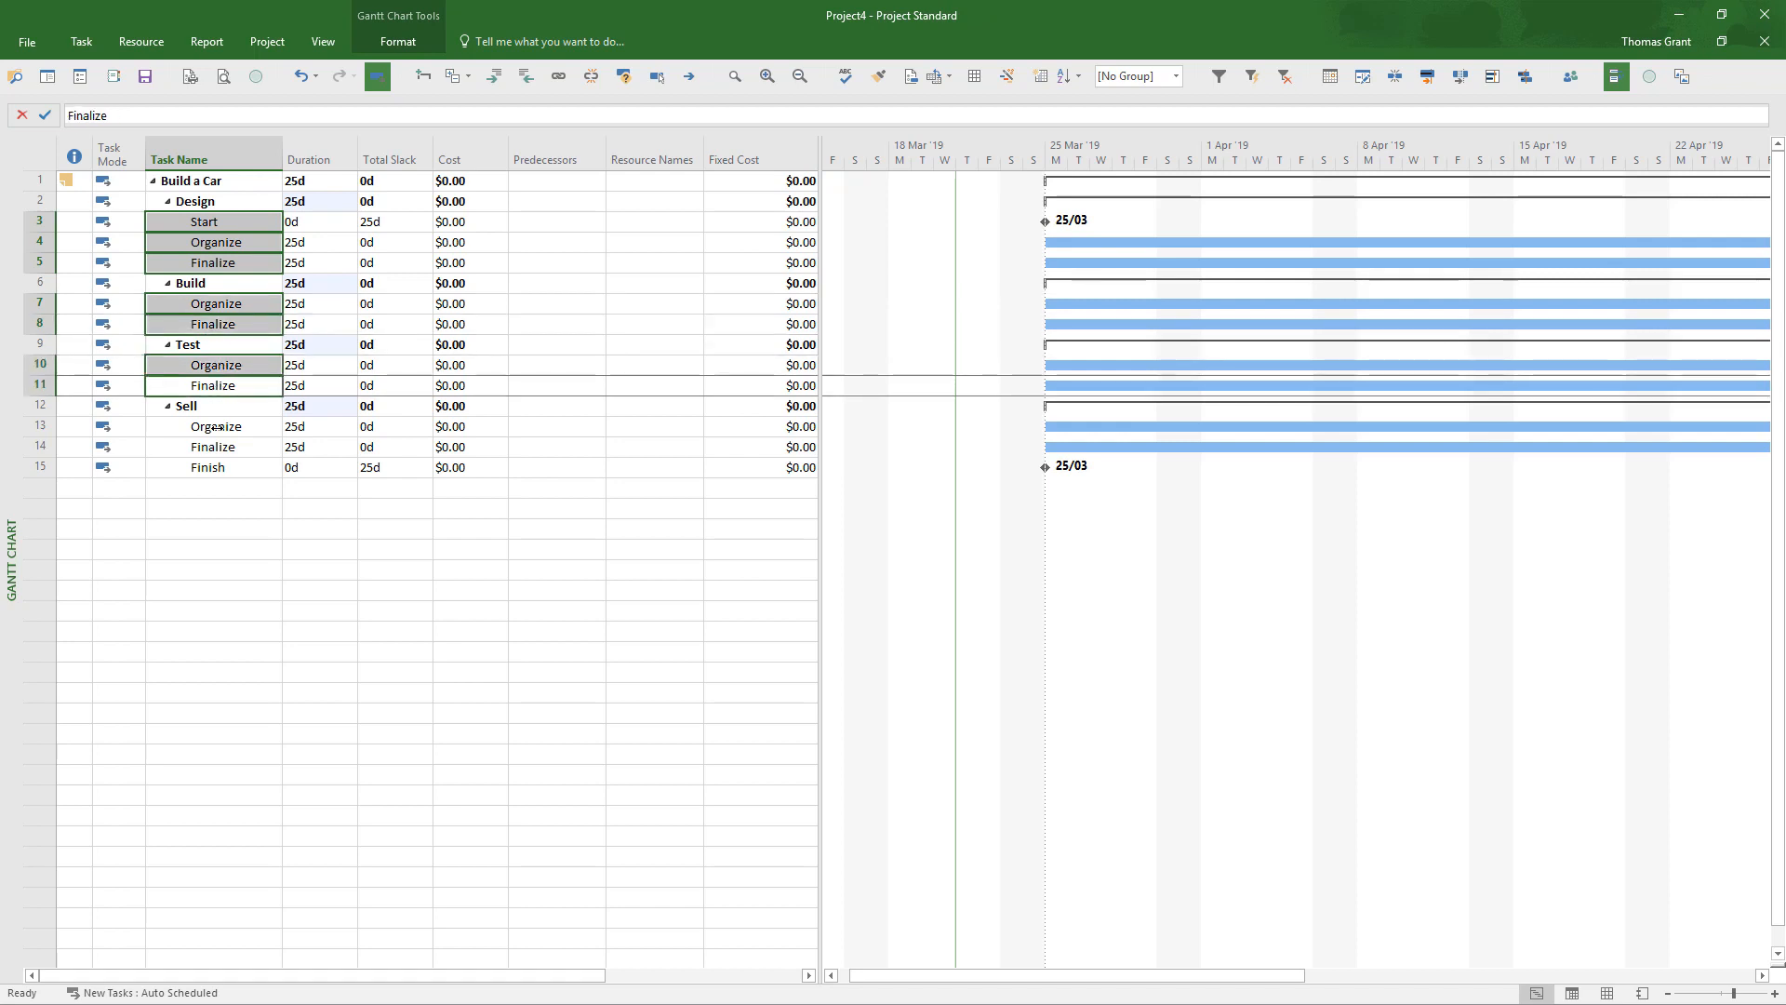
pyautogui.keyDown('ctrl'); pyautogui.click(215, 427); pyautogui.keyUp('ctrl')
pyautogui.keyDown('ctrl'); pyautogui.click(213, 448); pyautogui.keyUp('ctrl')
pyautogui.keyDown('ctrl'); pyautogui.click(216, 473); pyautogui.keyUp('ctrl')
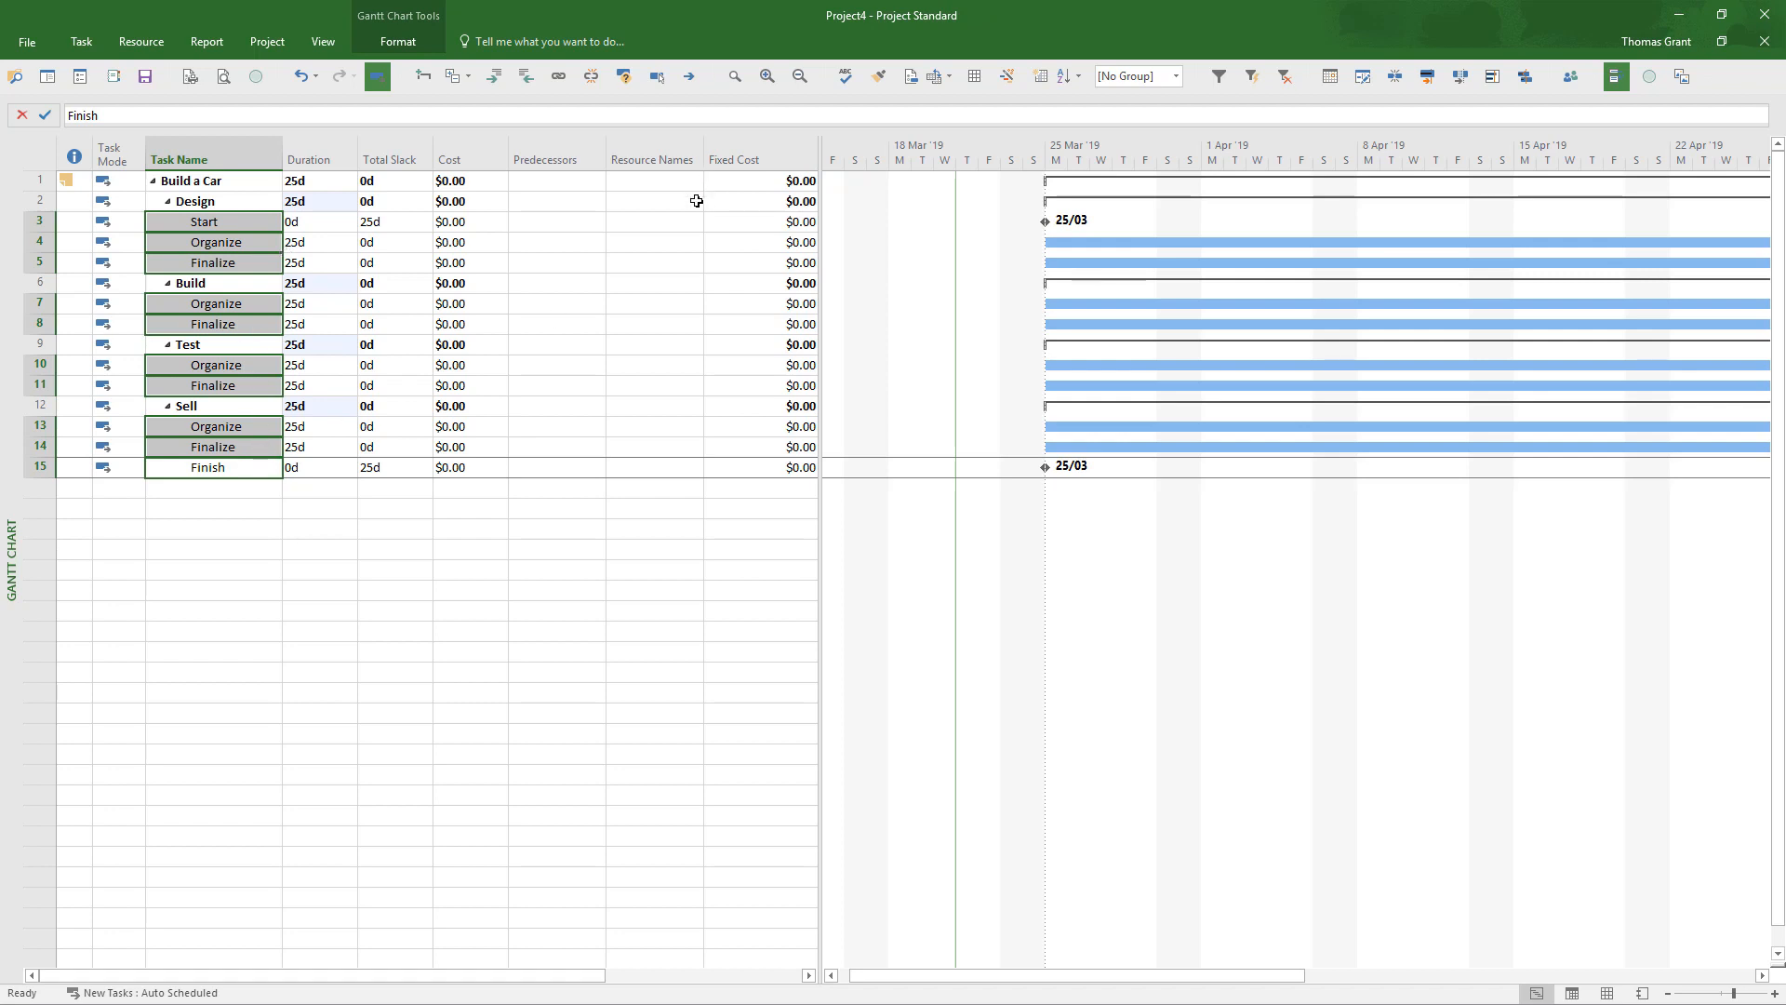
pyautogui.click(564, 80)
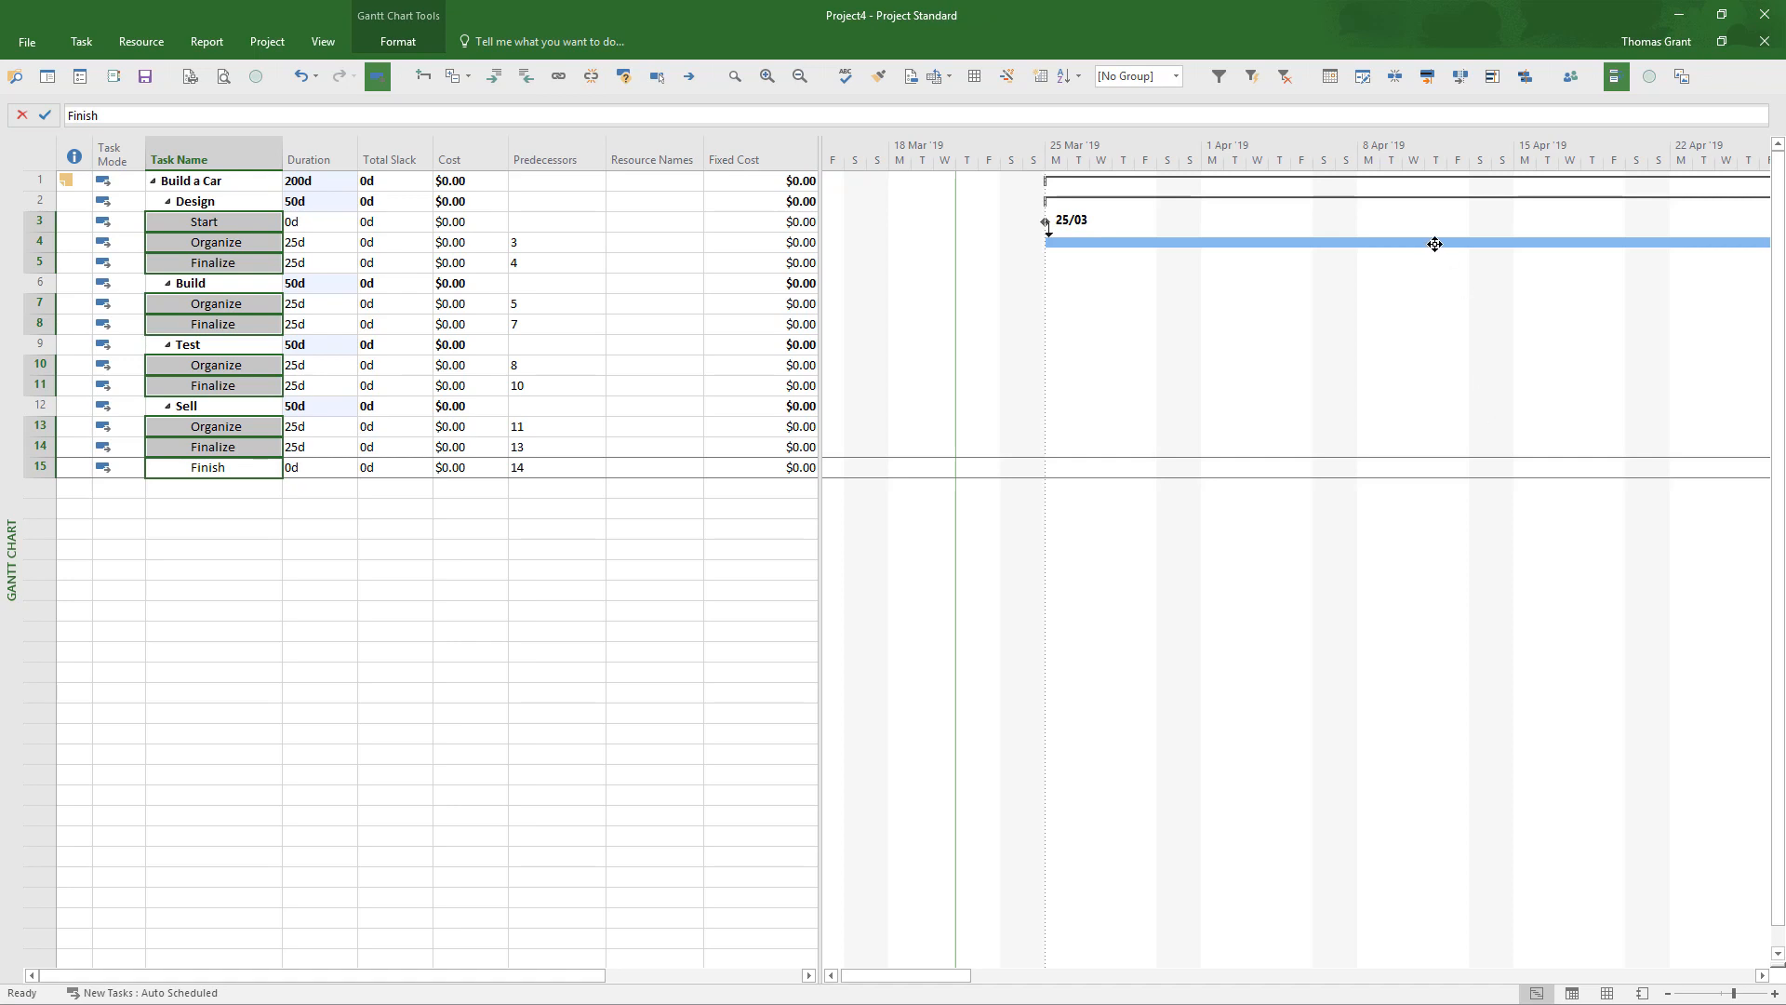
# - Zoom the Gantt chart timescale to fit the entire project
pyautogui.moveTo(1432, 242)
pyautogui.rightClick(1130, 145)
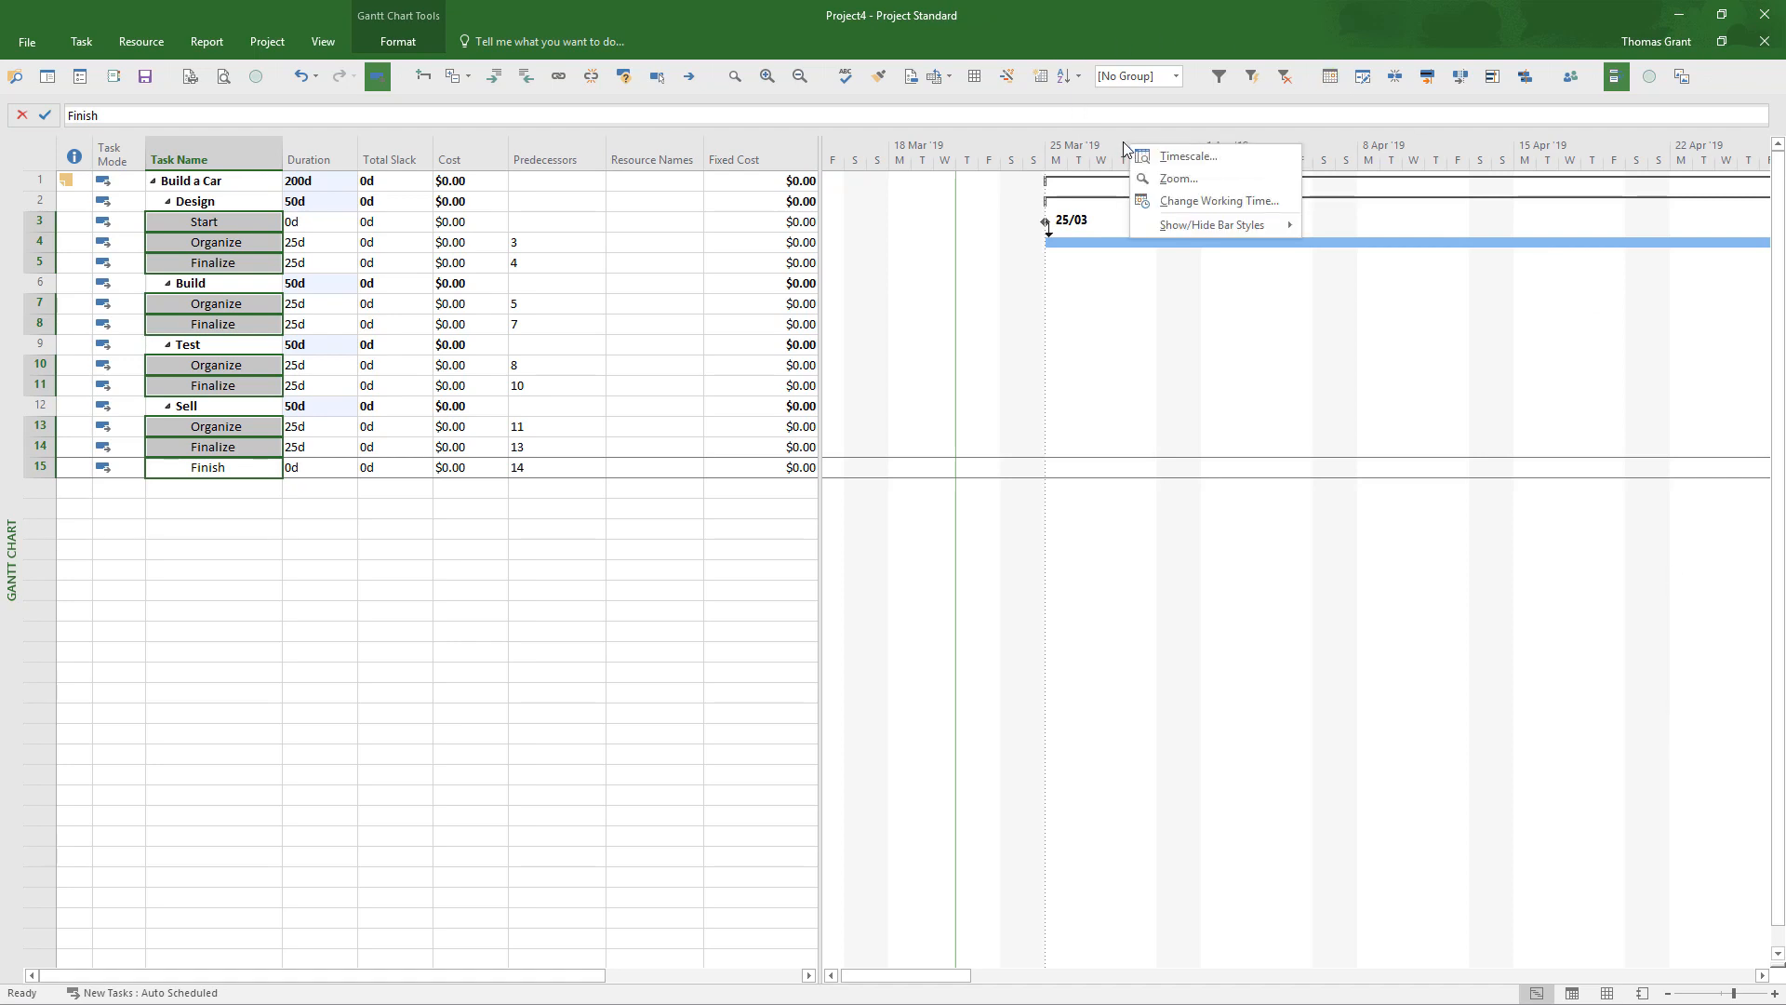
pyautogui.click(1181, 177)
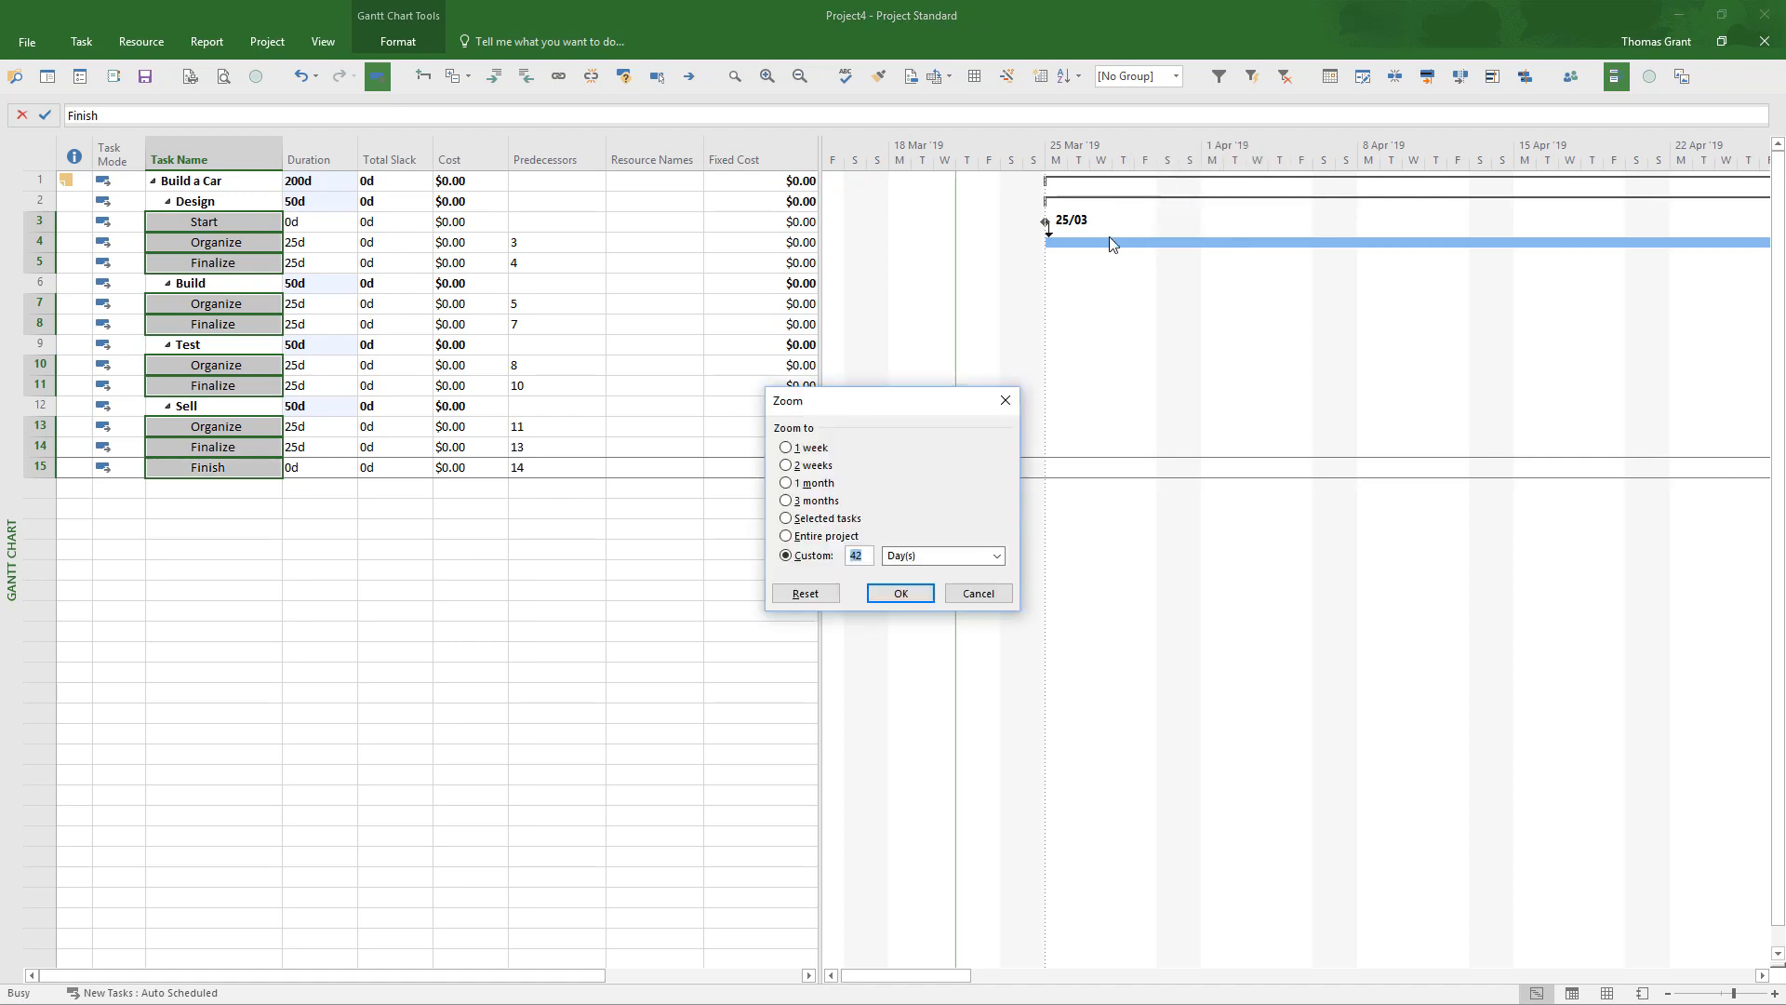
pyautogui.click(787, 537)
pyautogui.click(901, 594)
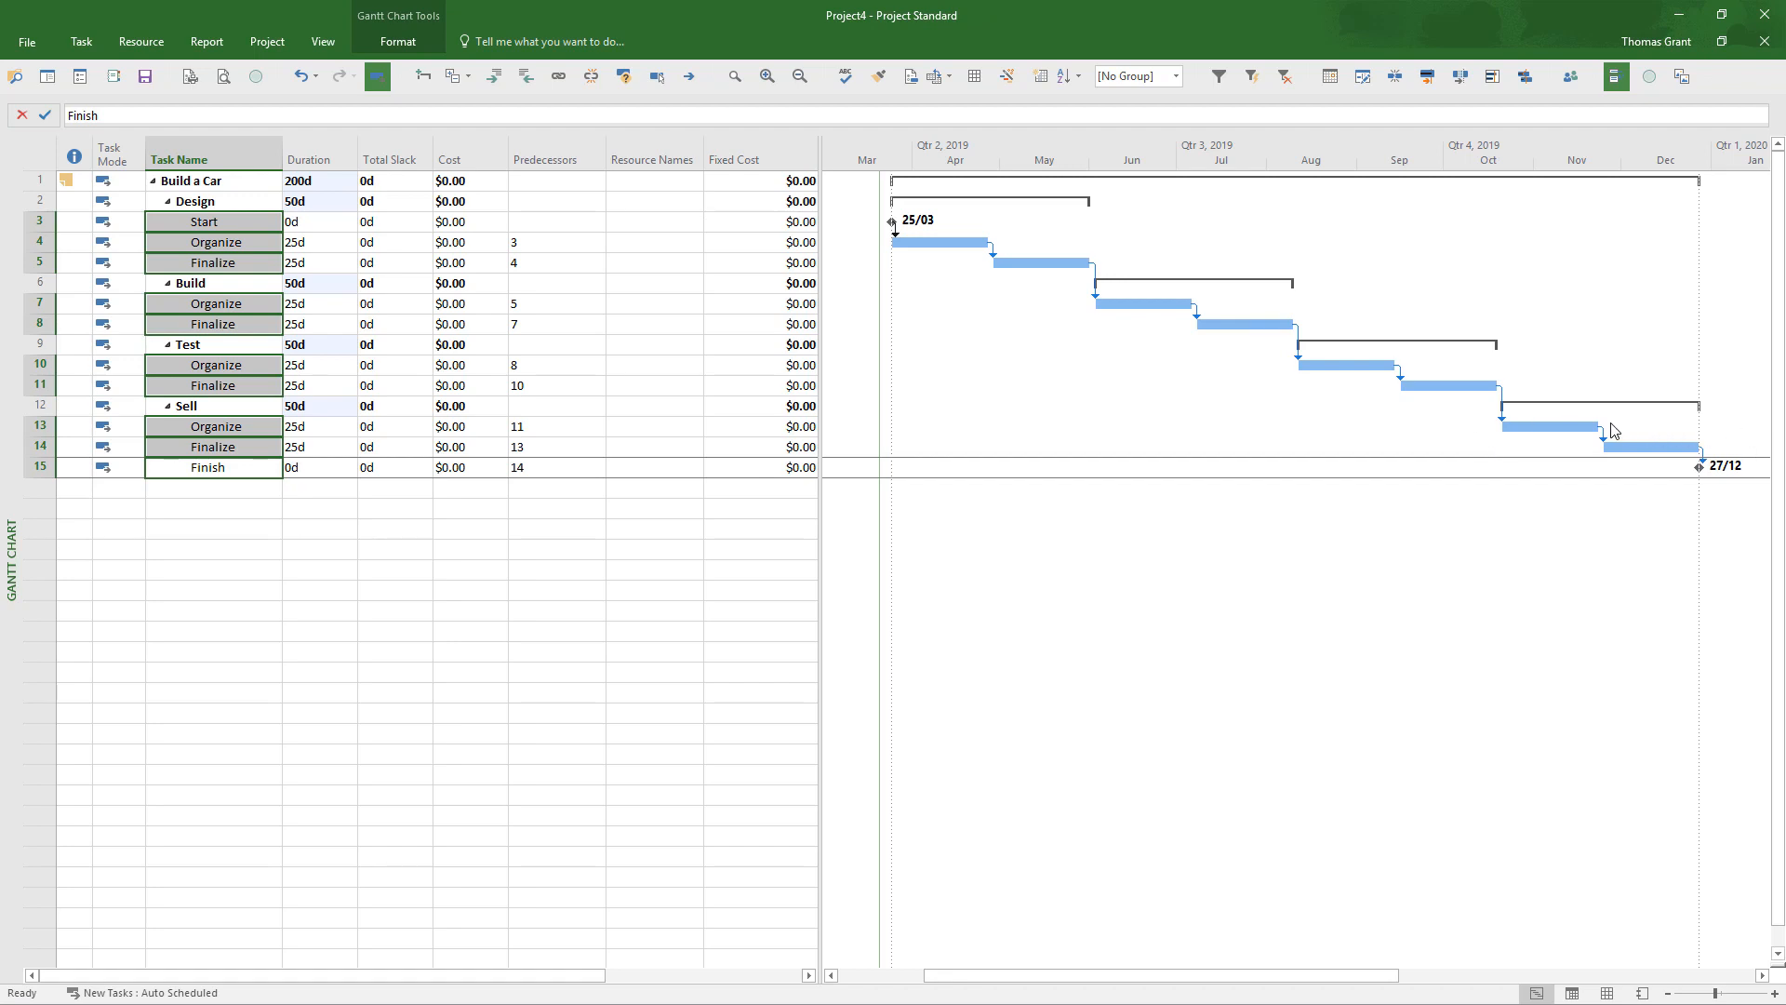
# - Set a deadline of 30 Sep '19 for the Finish task in its advanced task information
pyautogui.click(213, 468)
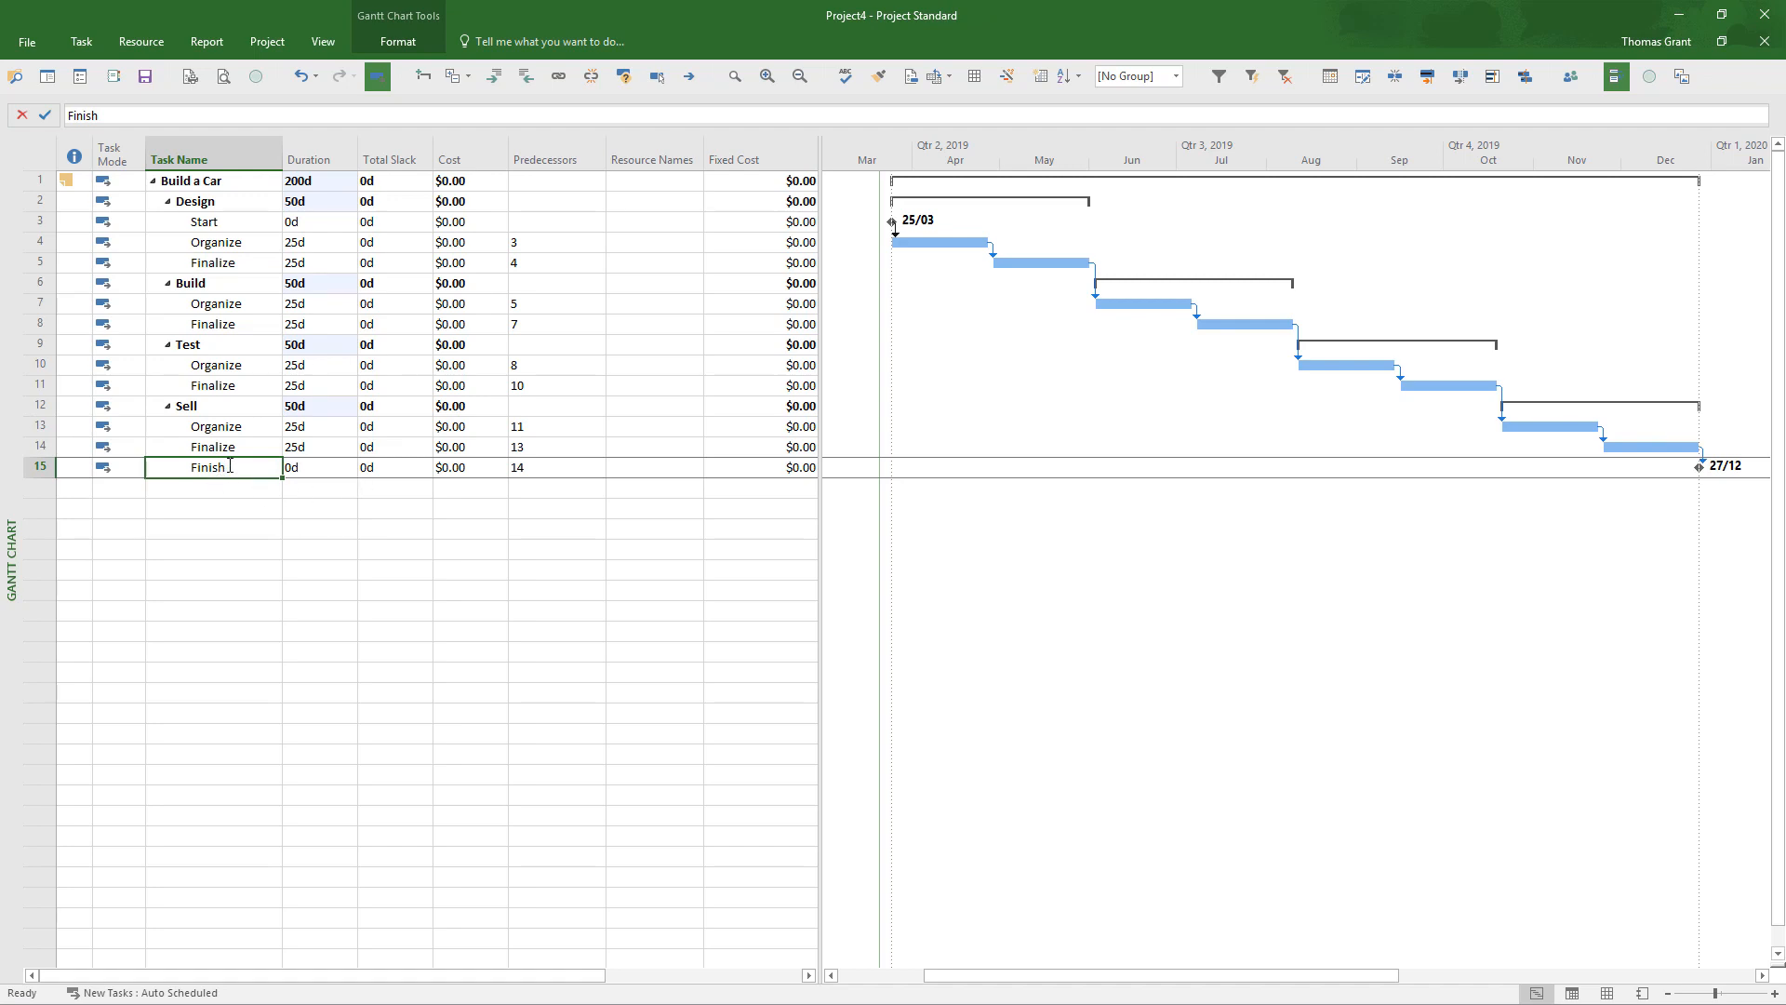
pyautogui.doubleClick(230, 465)
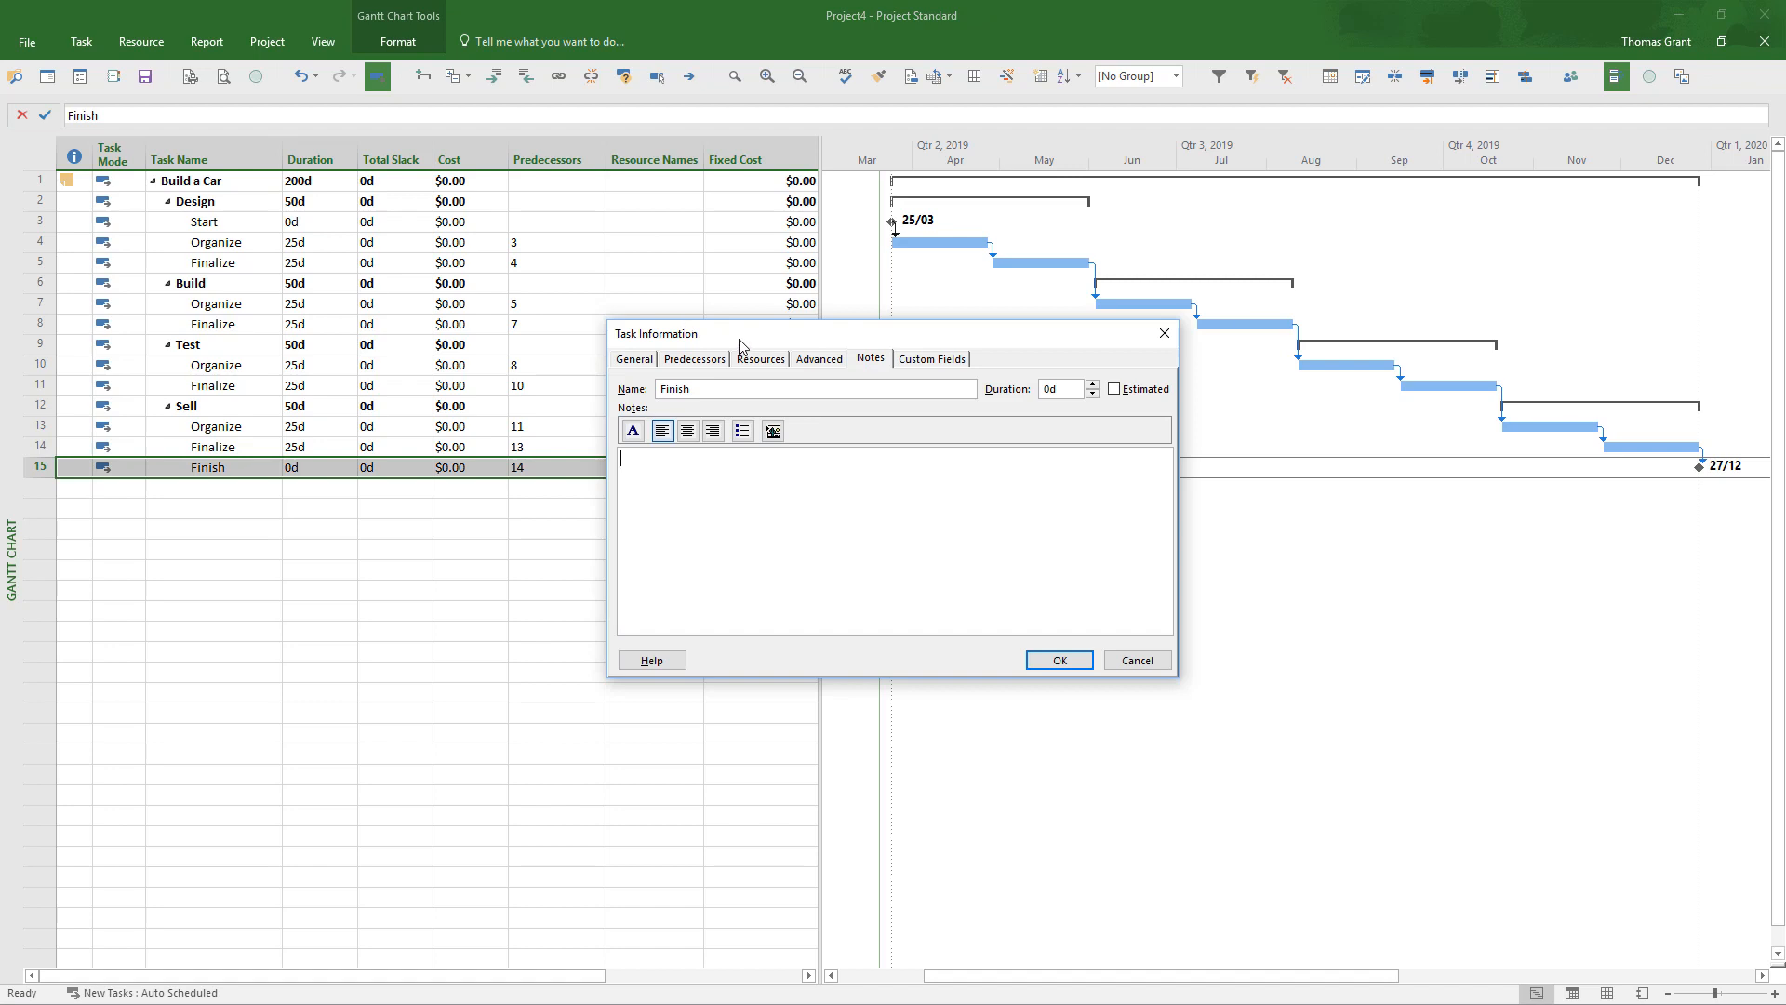
pyautogui.moveTo(742, 345); pyautogui.dragTo(627, 351)
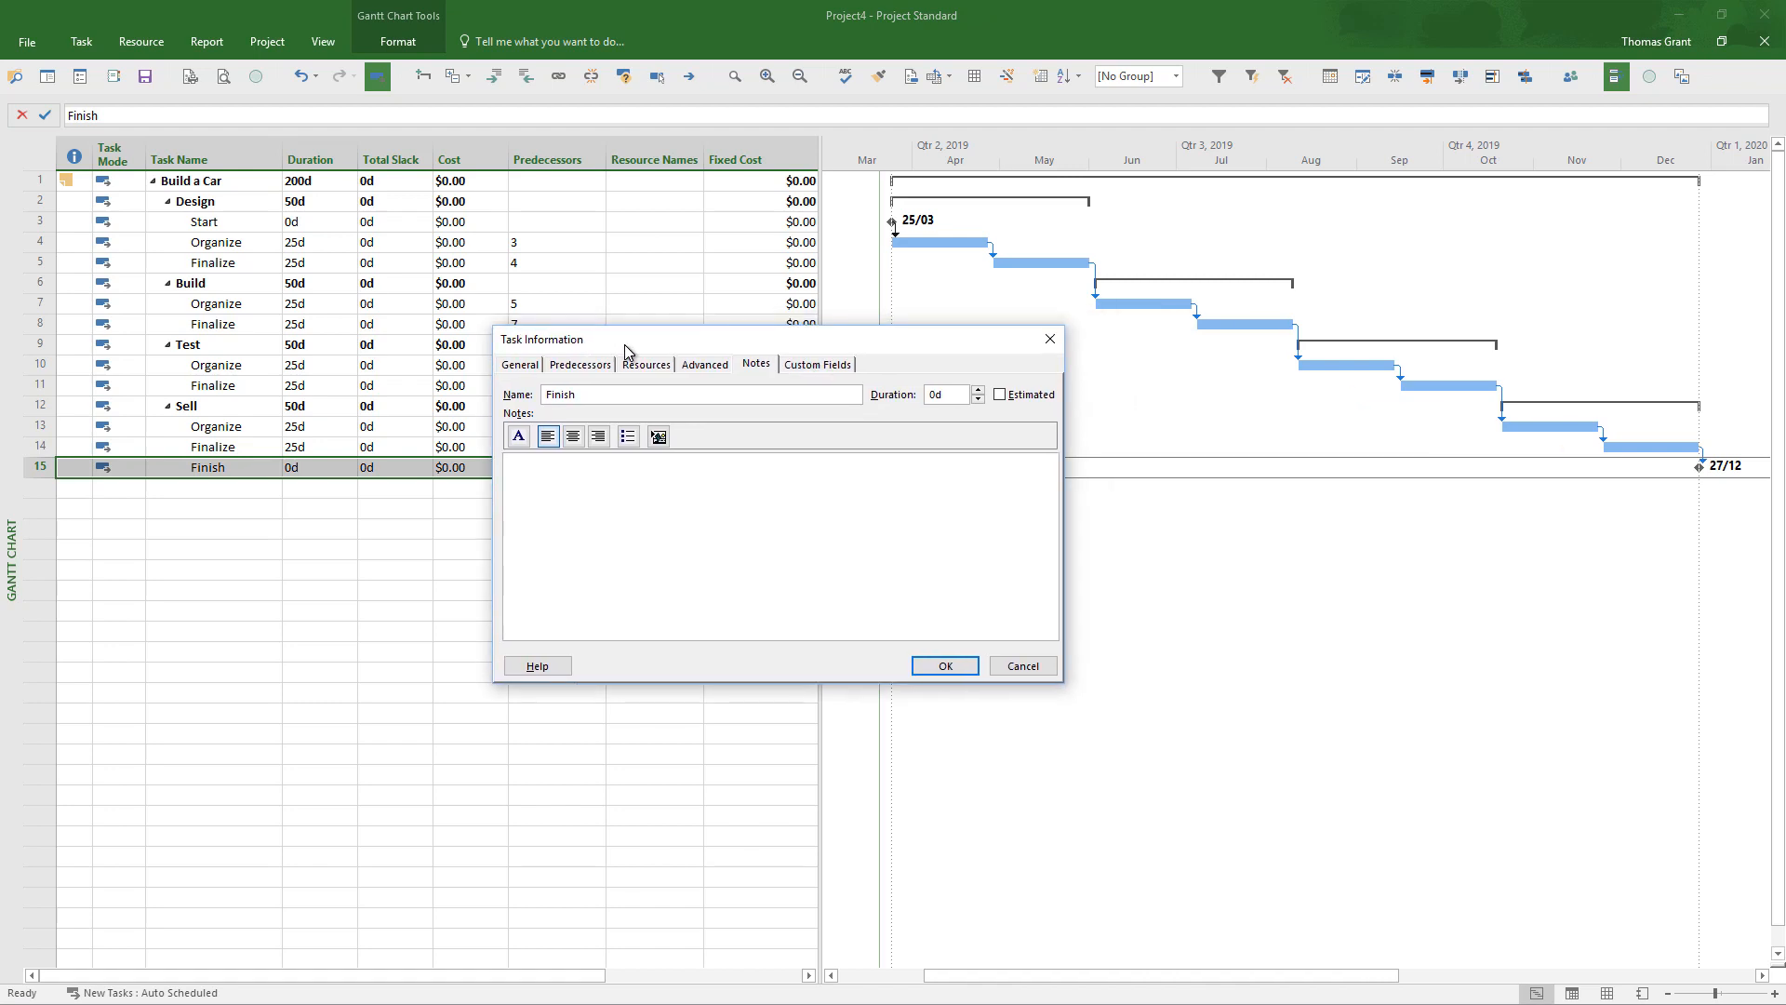
pyautogui.click(696, 366)
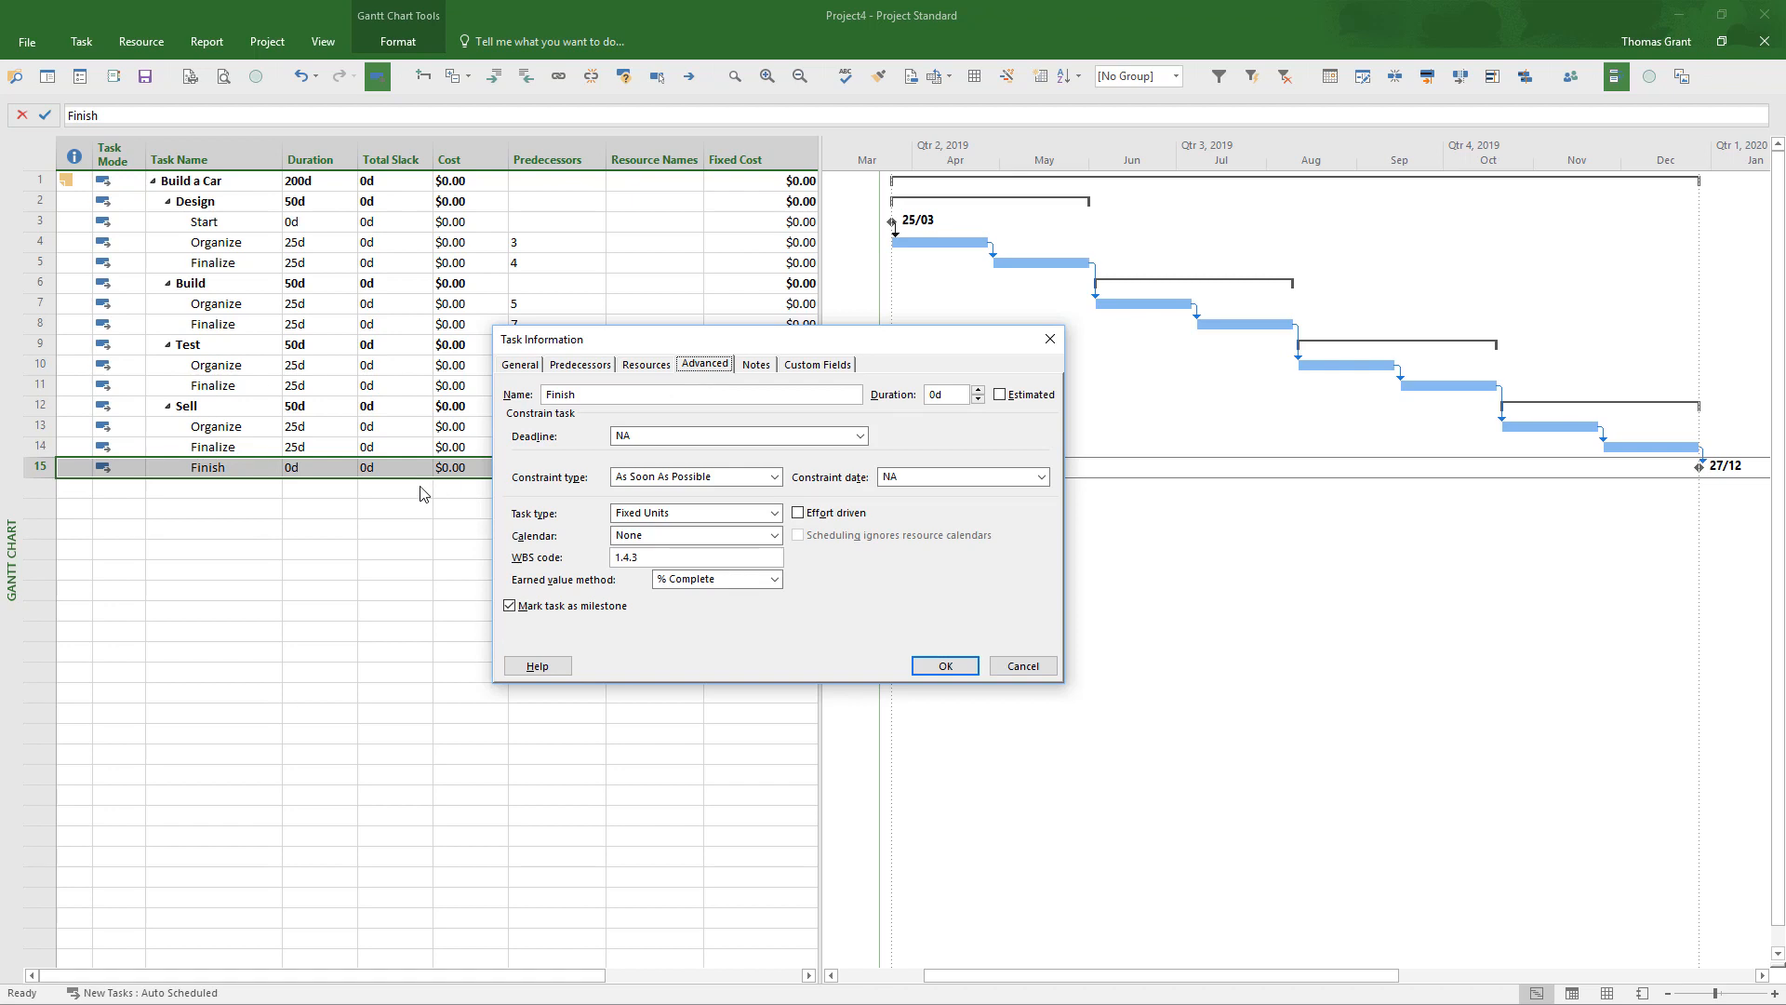
pyautogui.click(861, 437)
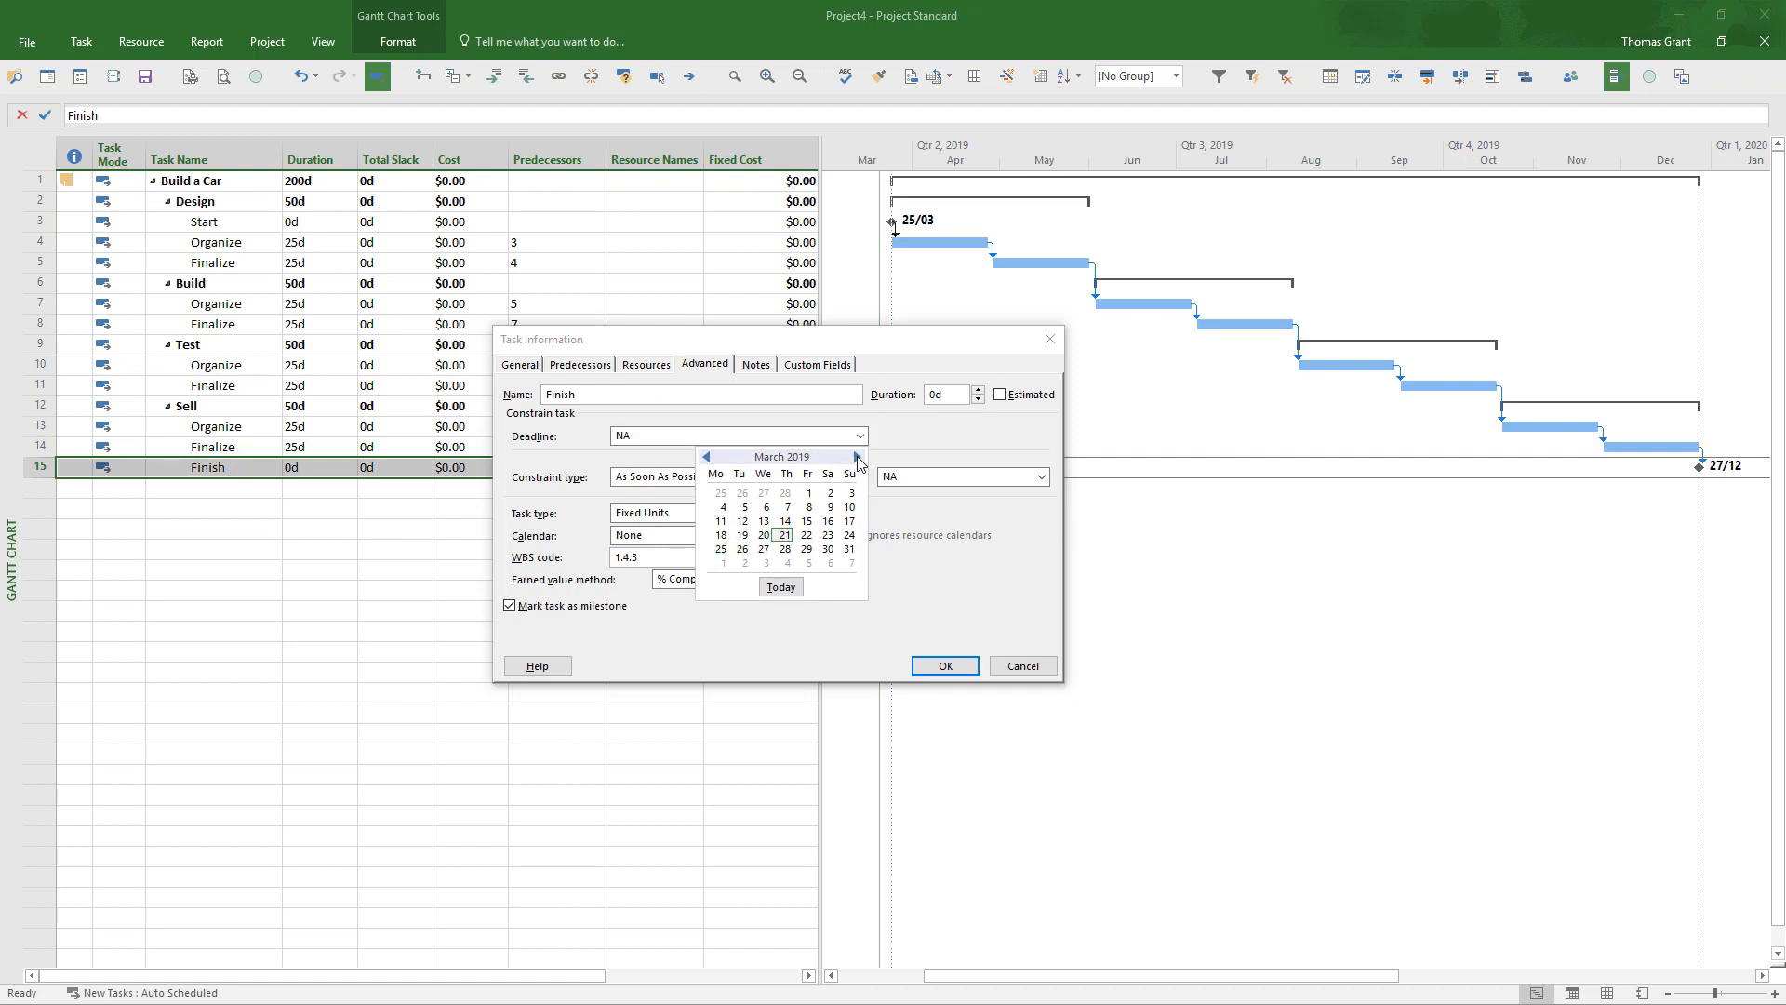
pyautogui.click(858, 457)
pyautogui.click(858, 457)
pyautogui.click(858, 457)
pyautogui.click(858, 457)
pyautogui.click(857, 457)
pyautogui.click(858, 457)
pyautogui.click(721, 564)
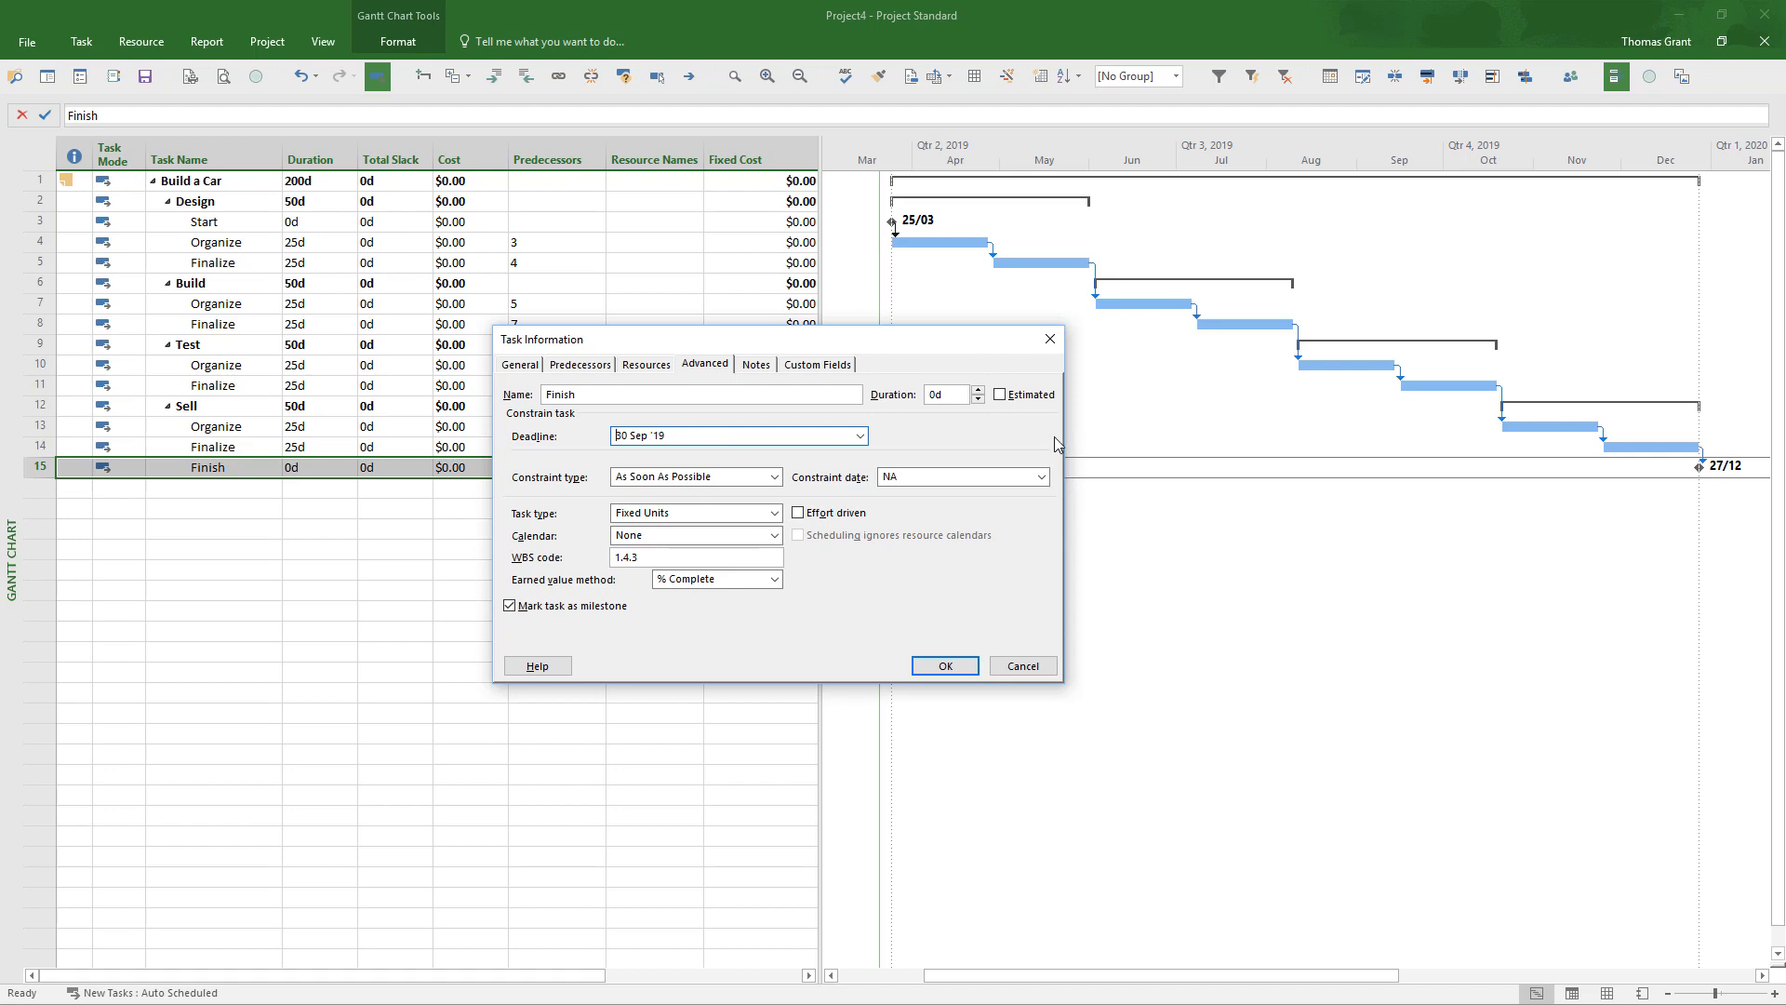
pyautogui.click(958, 669)
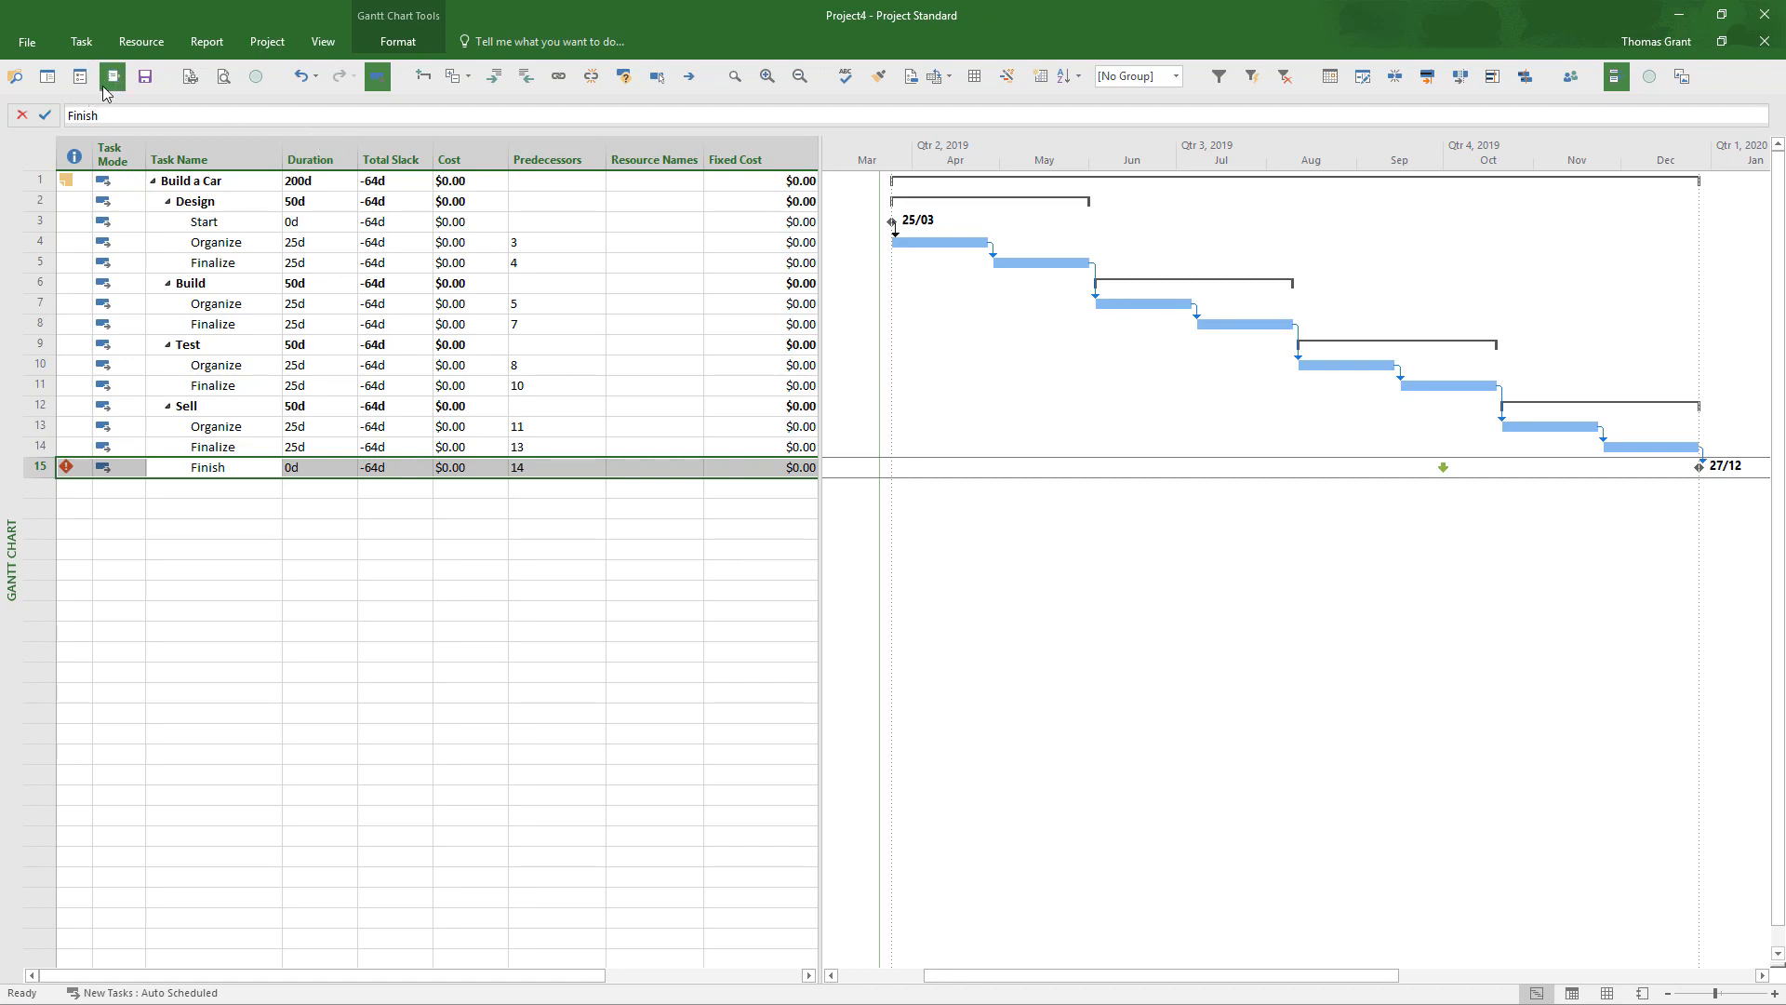
# - Open the Resource Sheet and add four work resources named PM-1, PM-2, PM-3 and PM-4
pyautogui.click(142, 43)
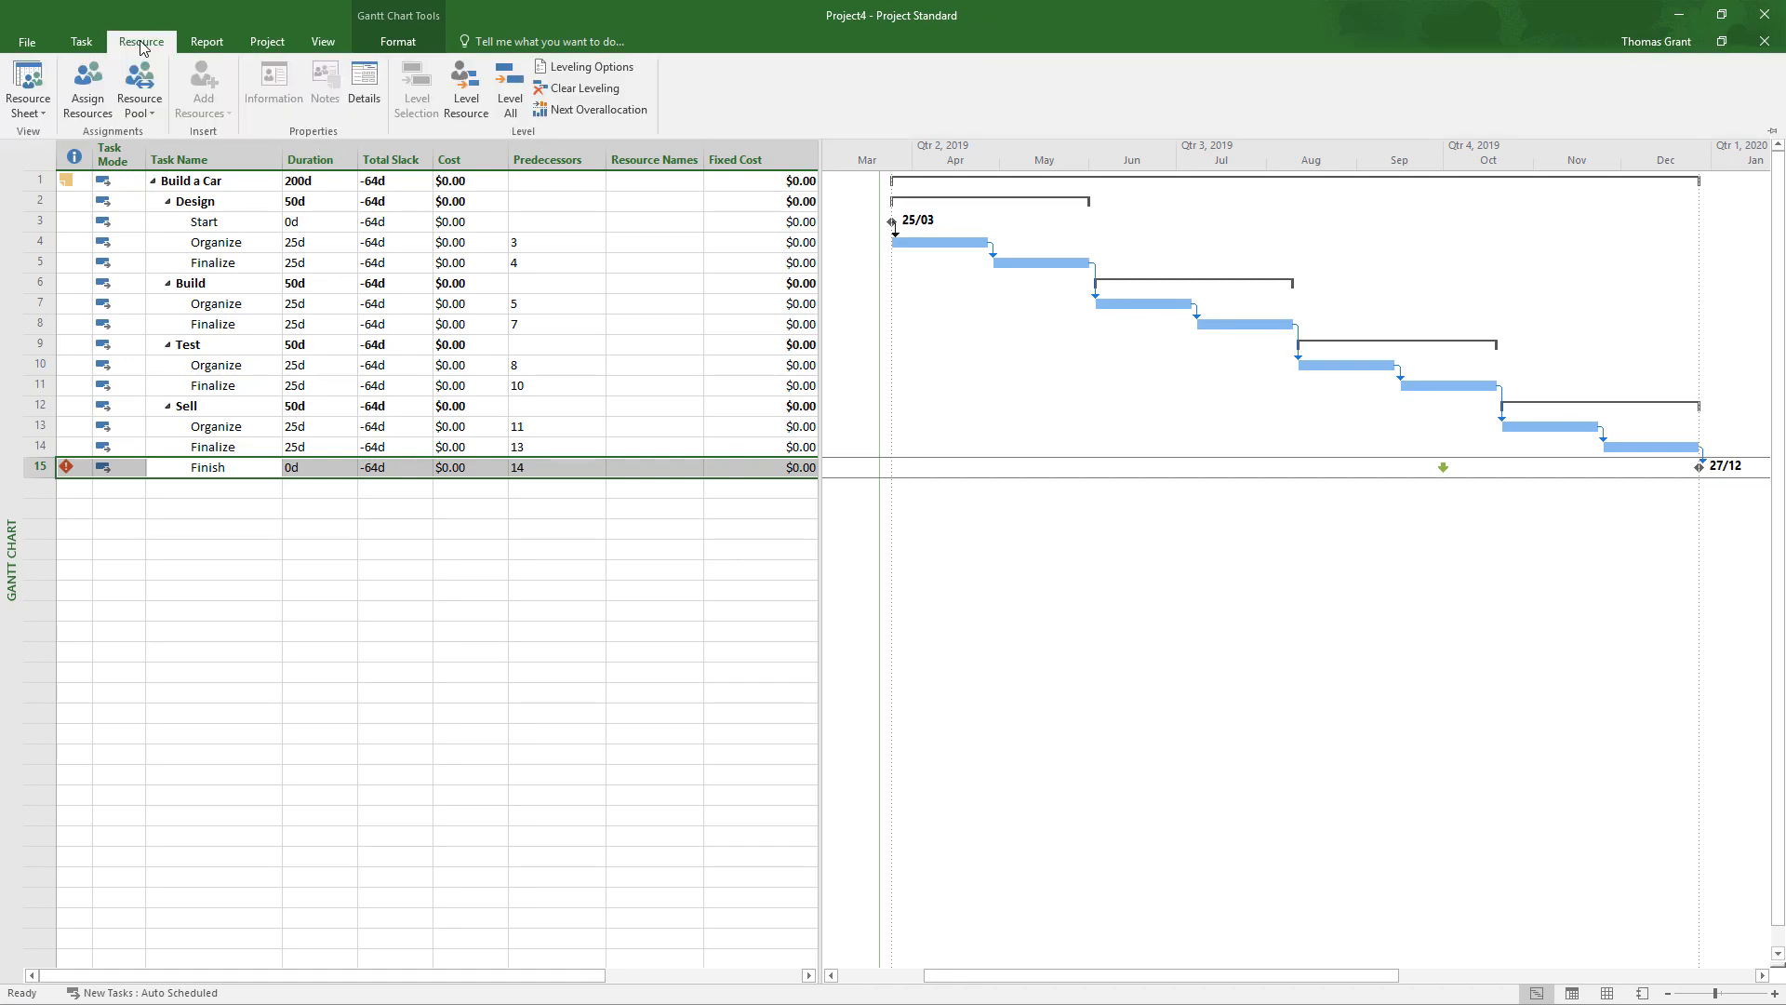
pyautogui.click(38, 82)
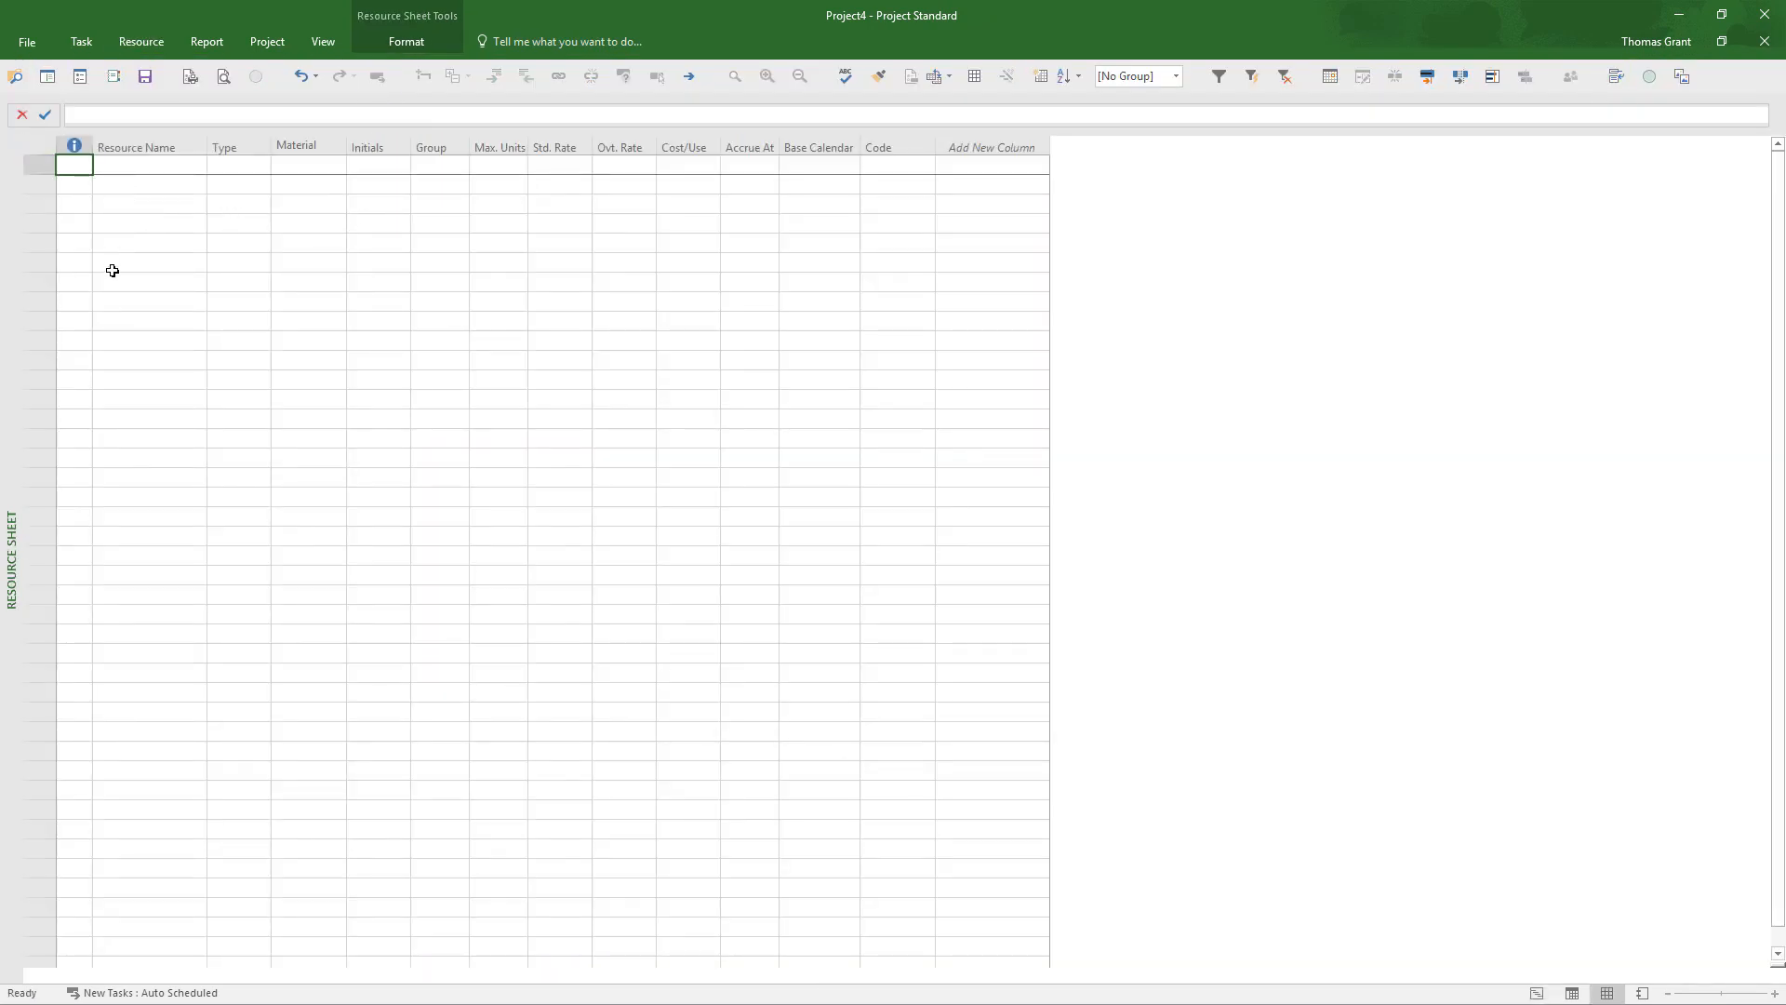
pyautogui.click(167, 165)
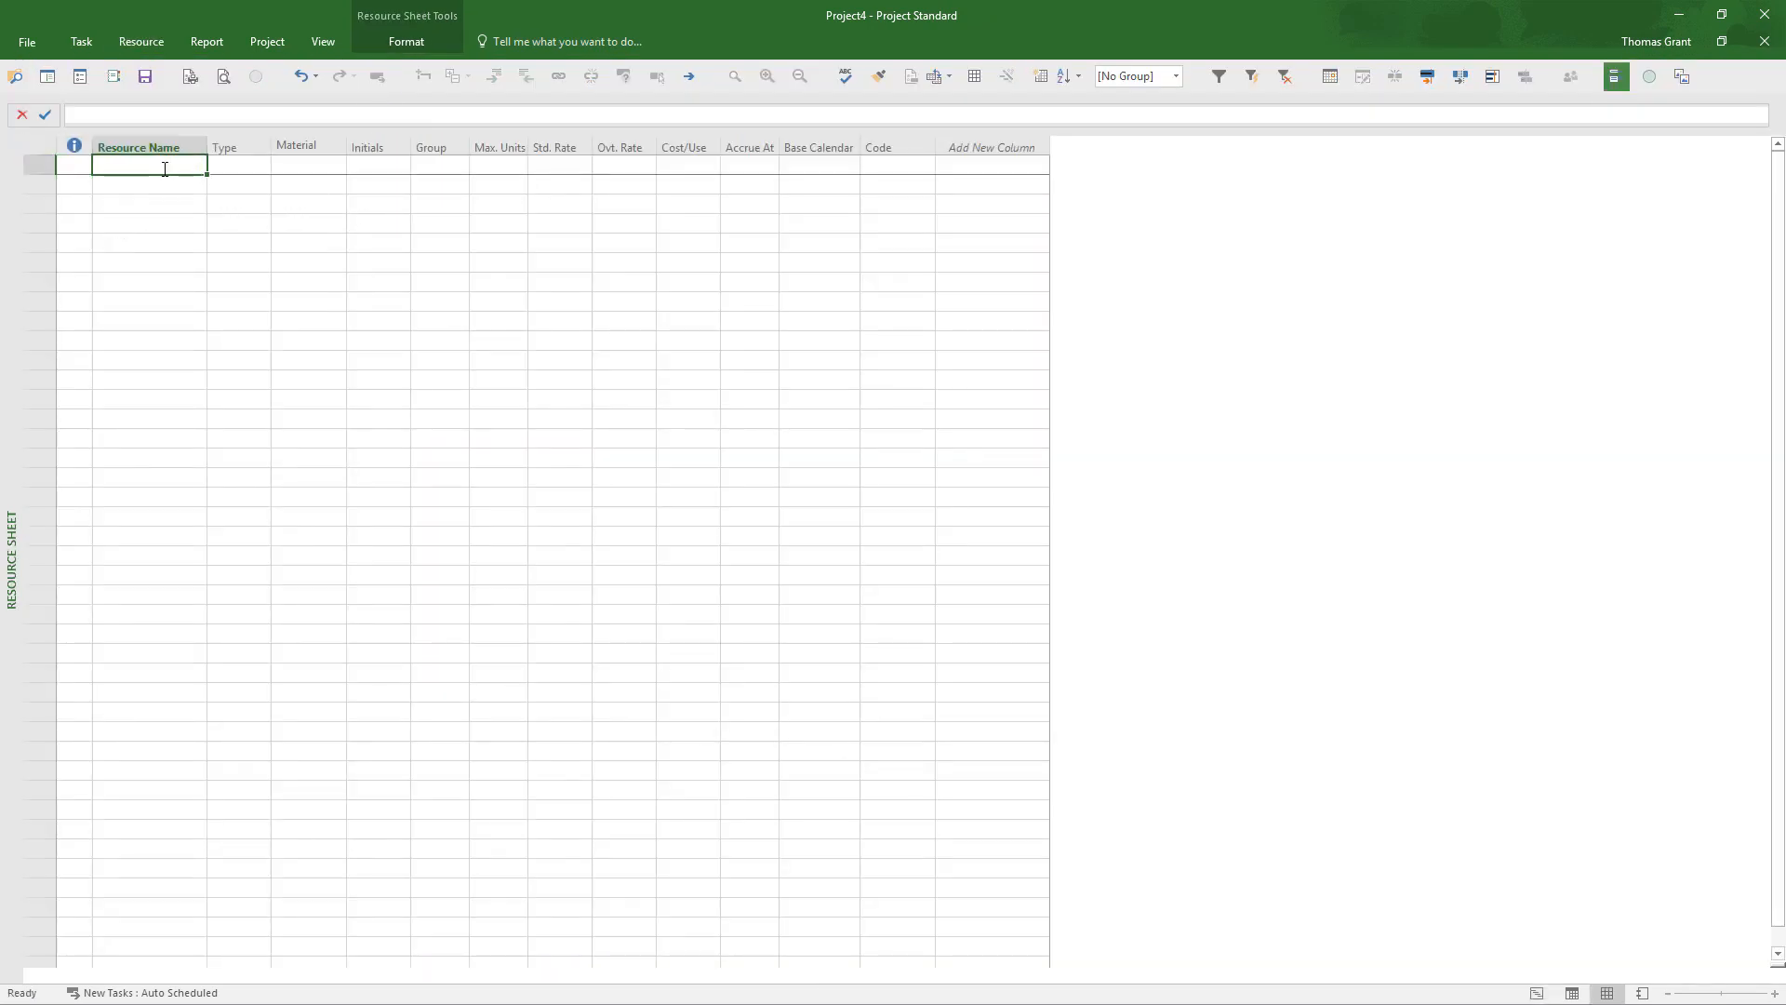
pyautogui.write('PM-1')
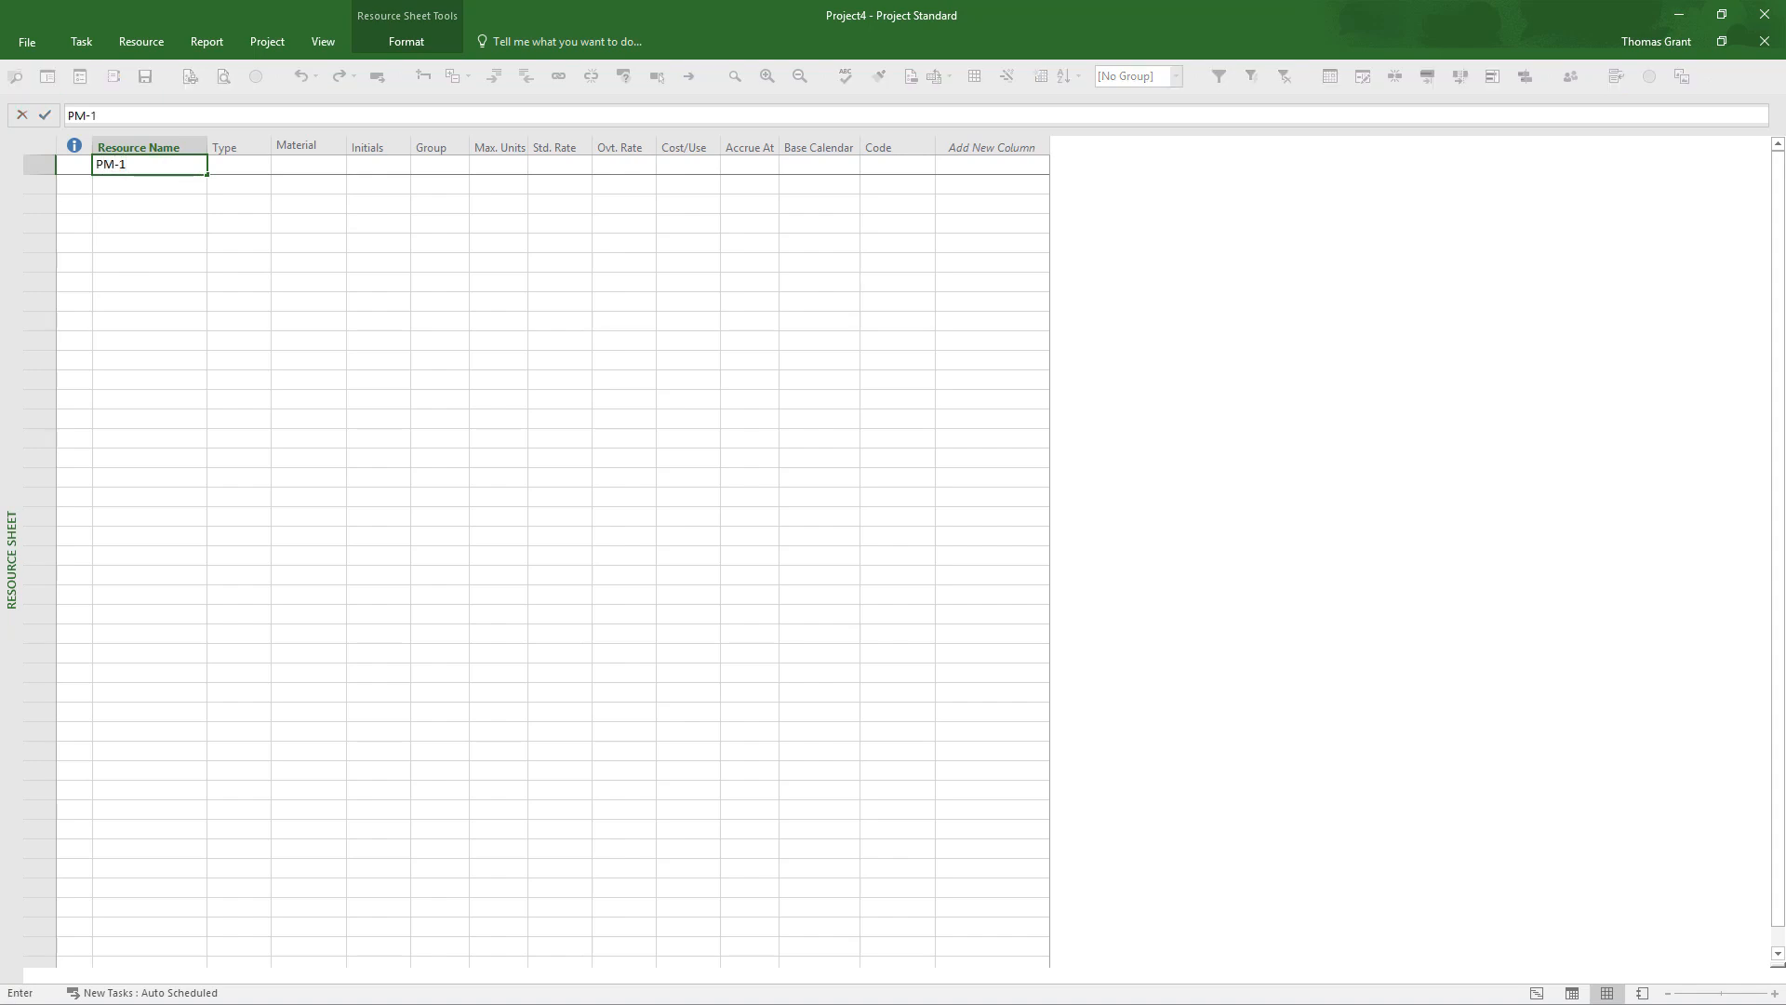
pyautogui.press('Return')
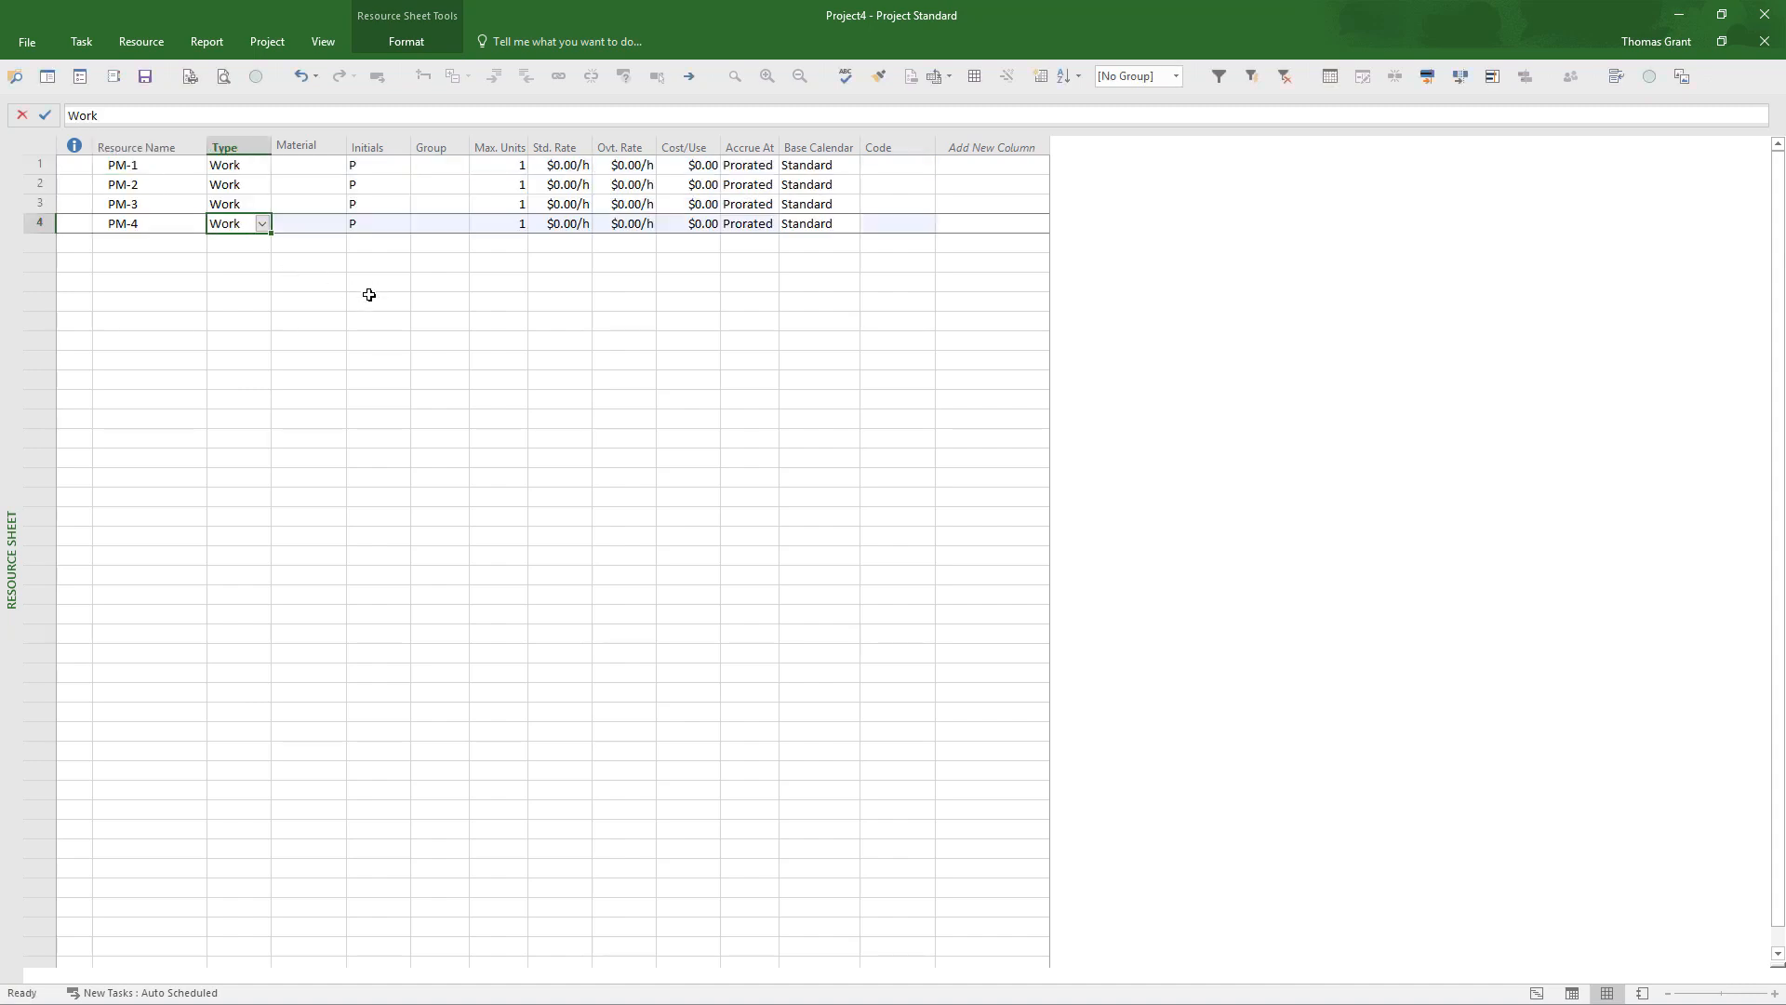
# - Set the four resources' initials to PM1, PM2, PM3 and PM4 and their standard rates to $50.00/h
pyautogui.click(369, 166)
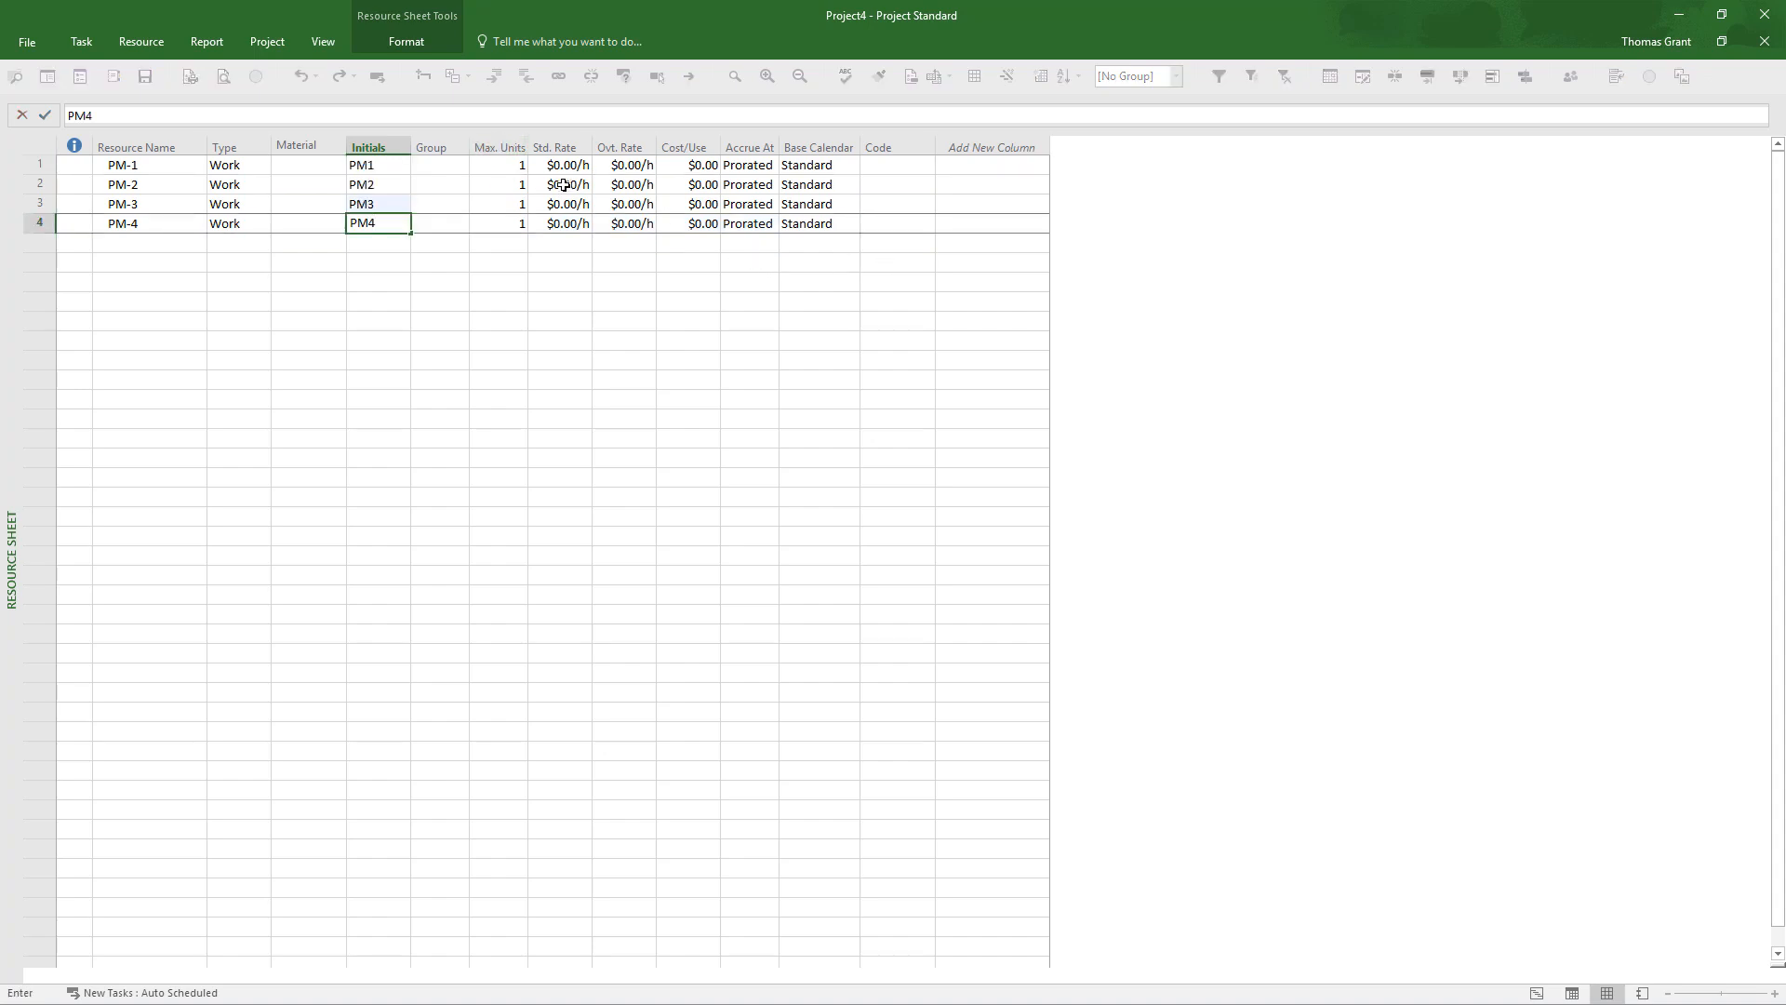
pyautogui.click(563, 166)
pyautogui.click(548, 165)
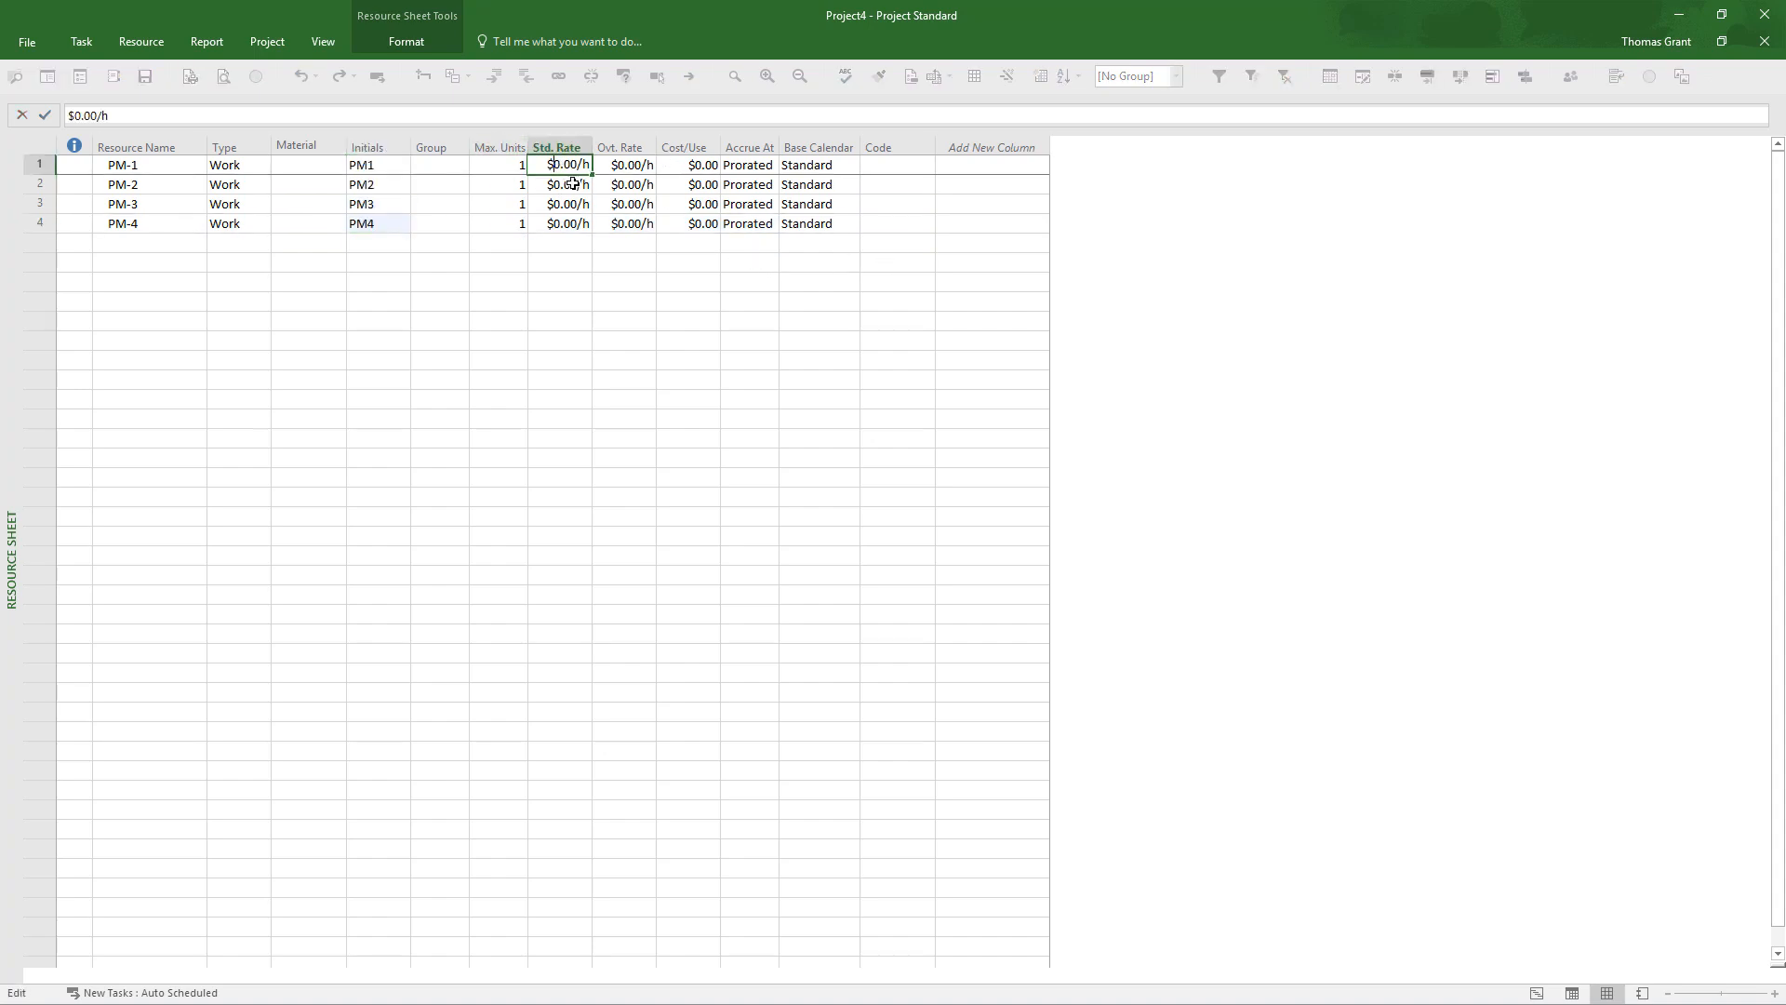
pyautogui.write('5')
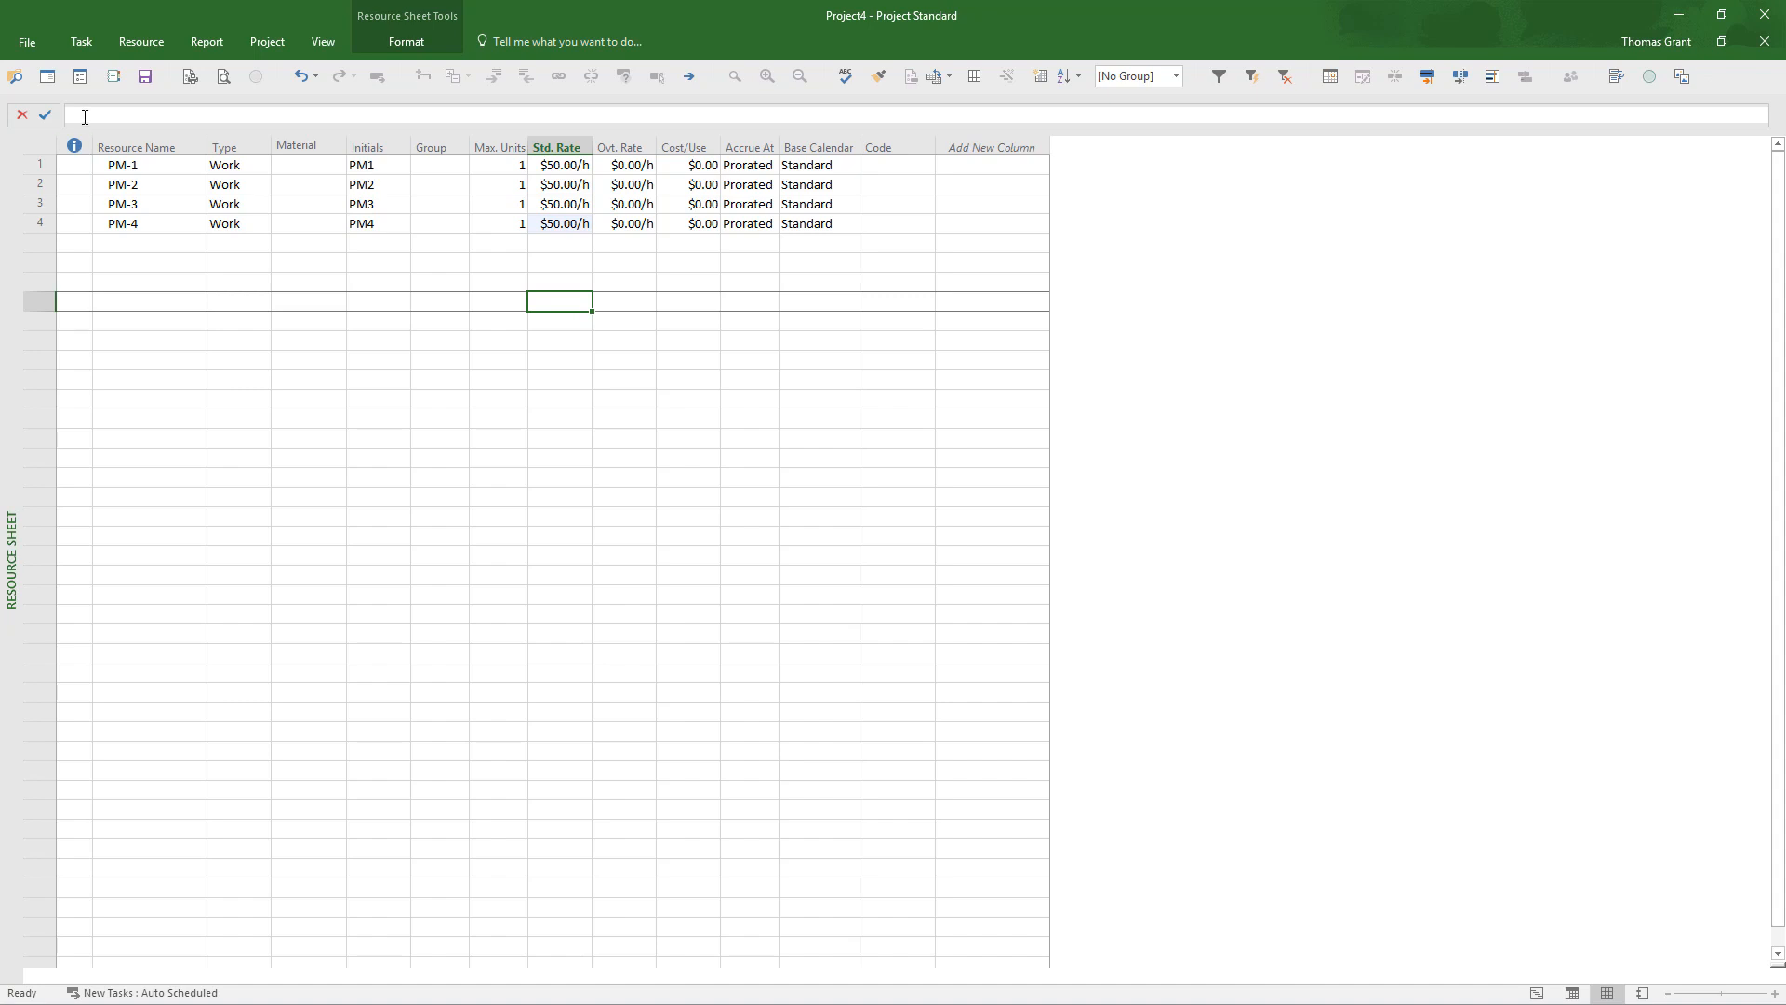
# - Return to the Gantt Chart view and assign resource PM-1 to the Organize task under Design
pyautogui.click(76, 42)
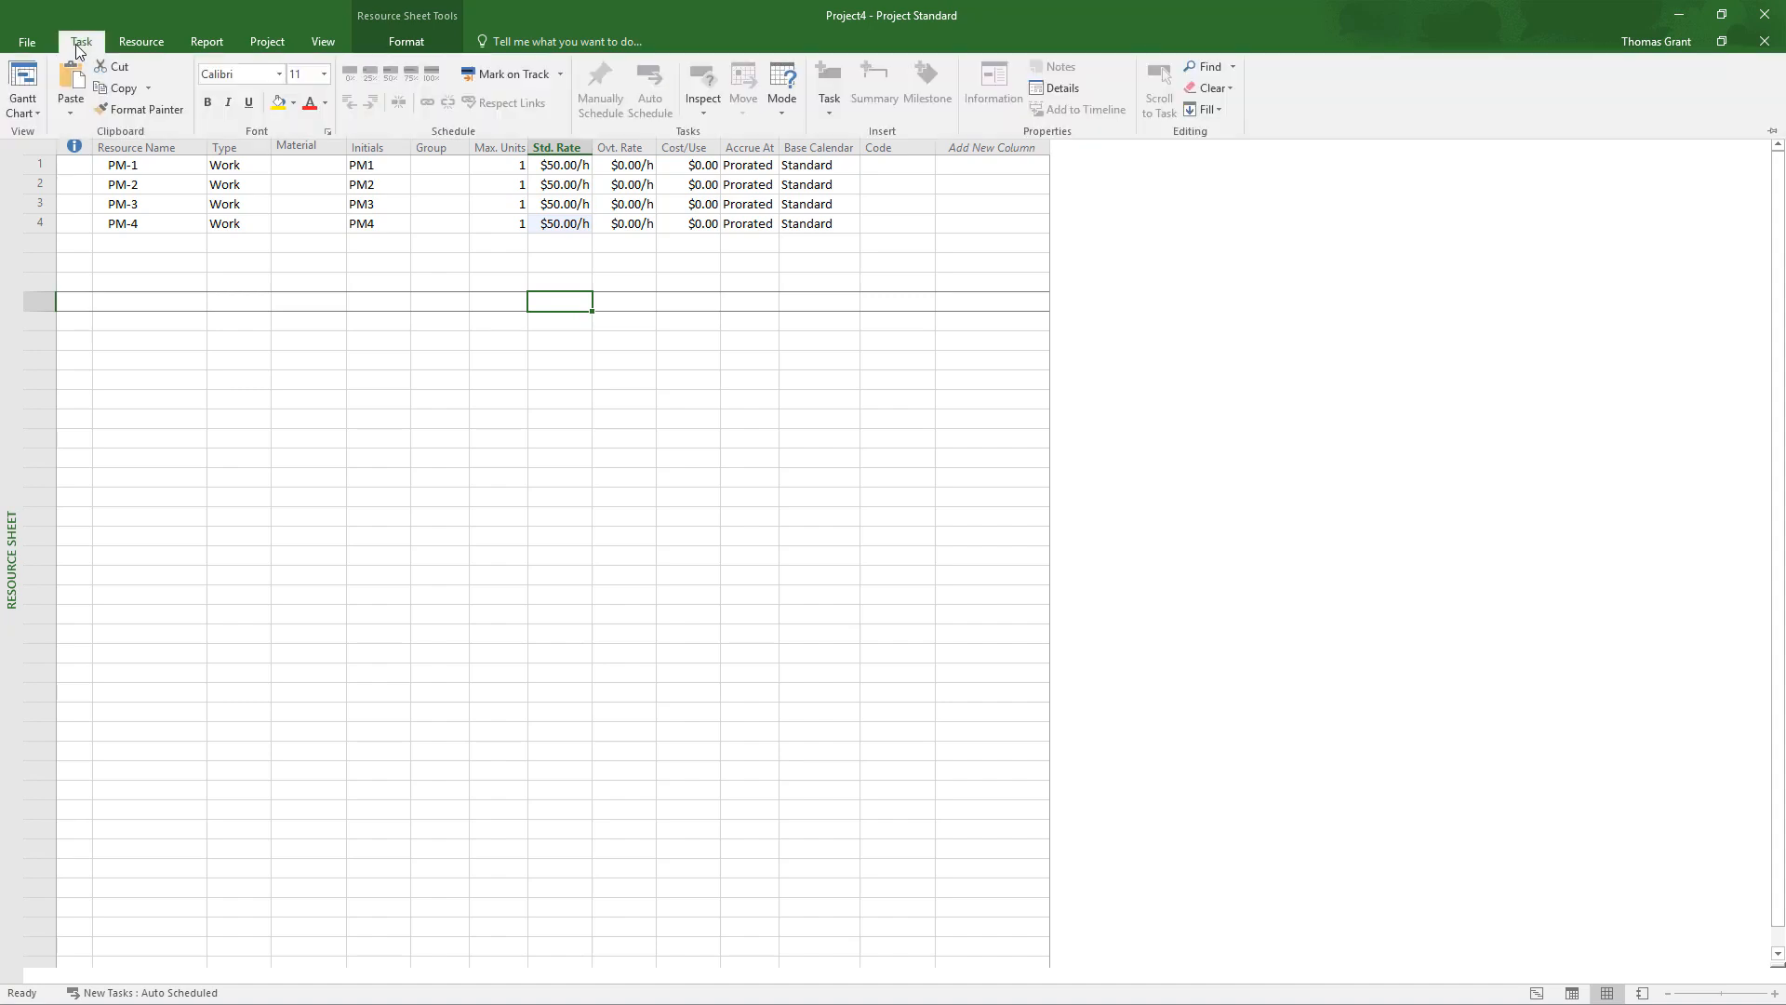
pyautogui.click(18, 81)
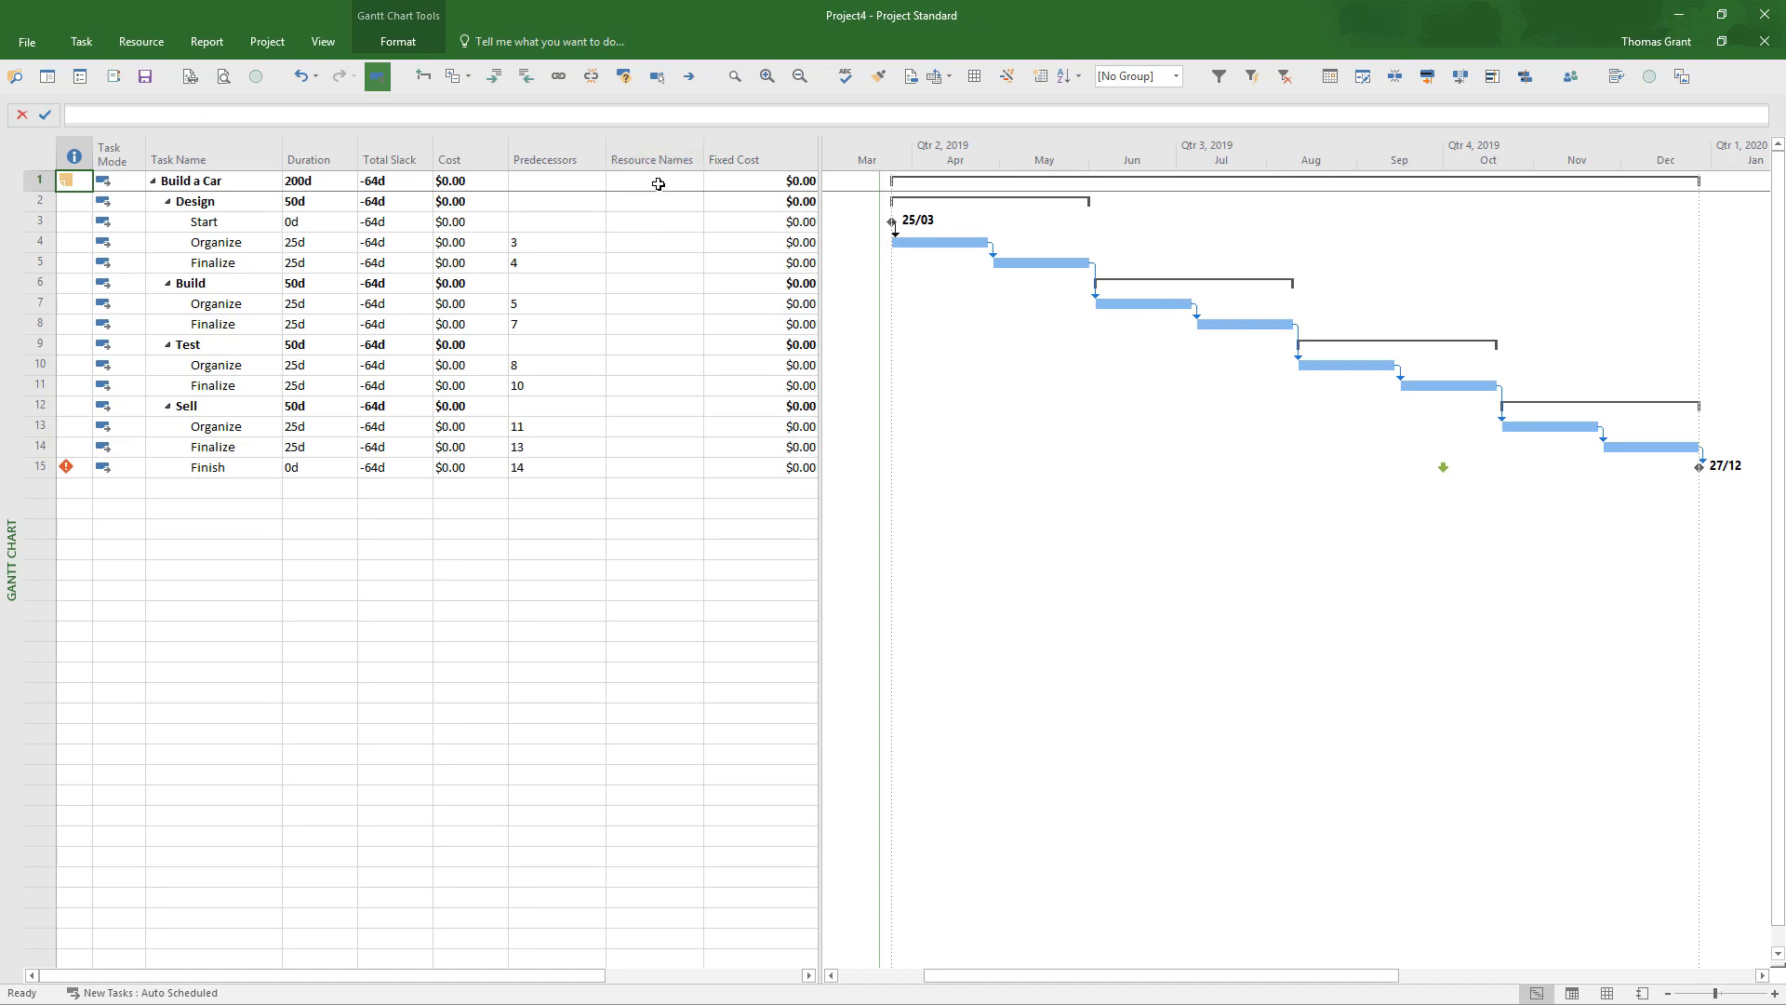
pyautogui.click(662, 246)
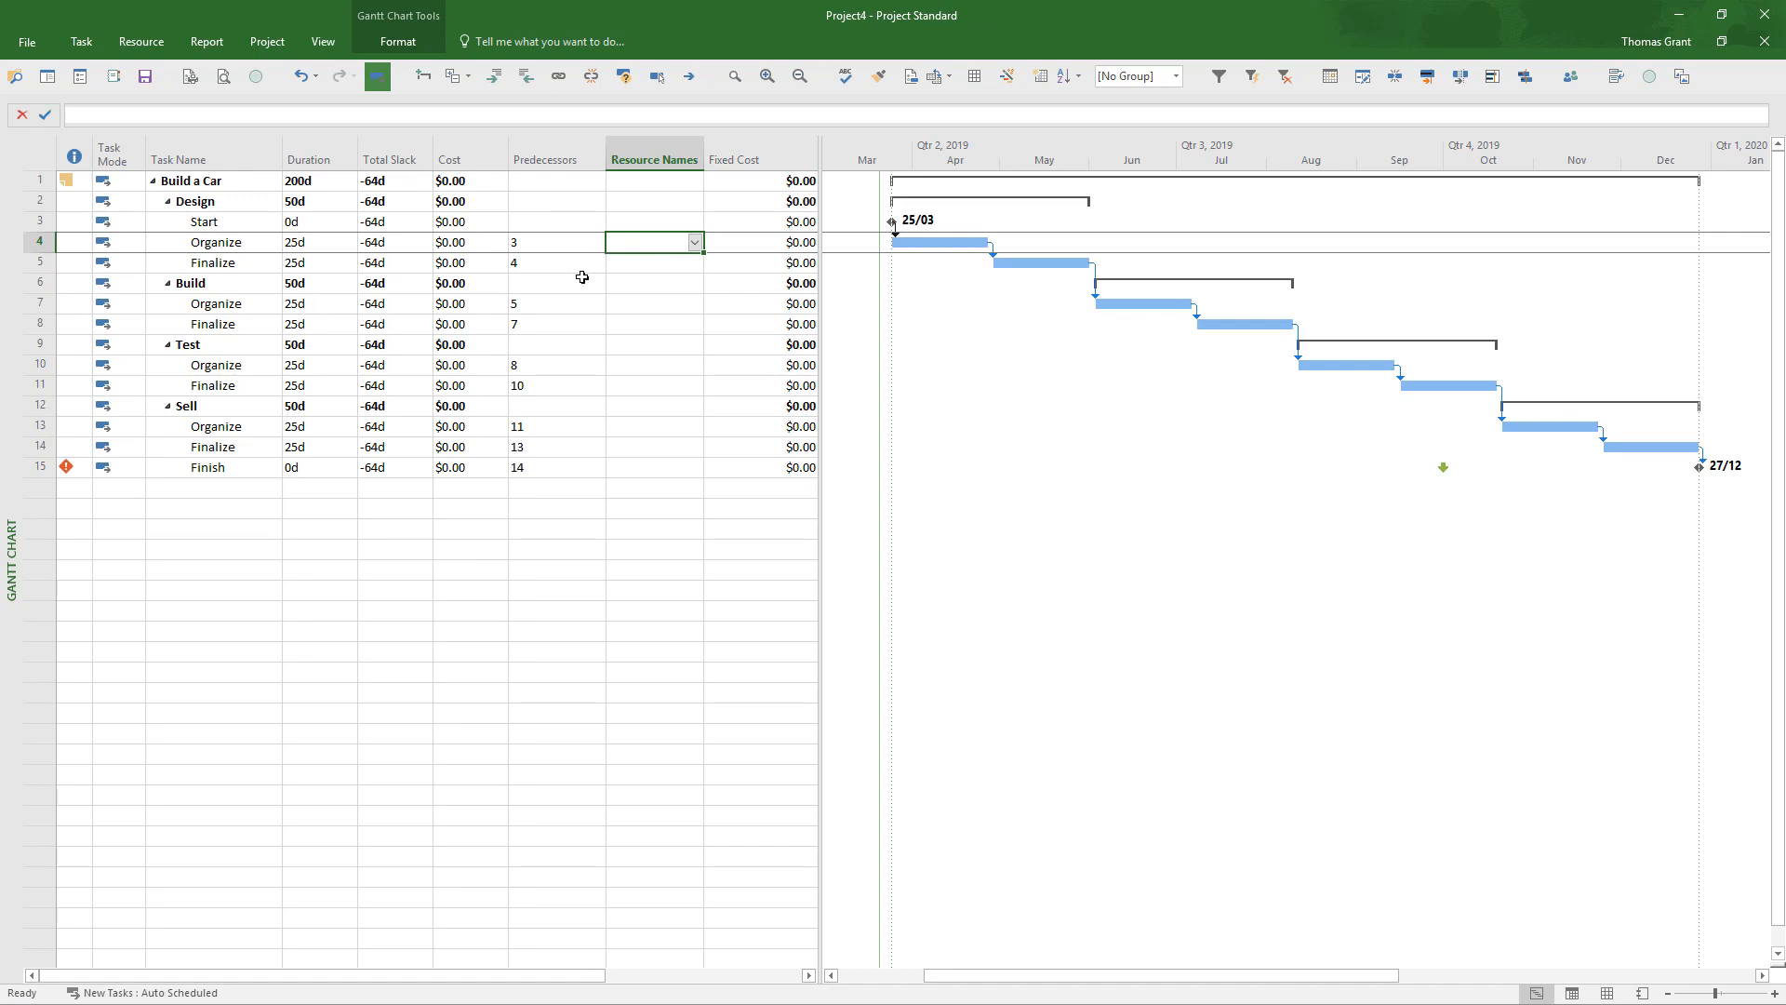
pyautogui.click(695, 245)
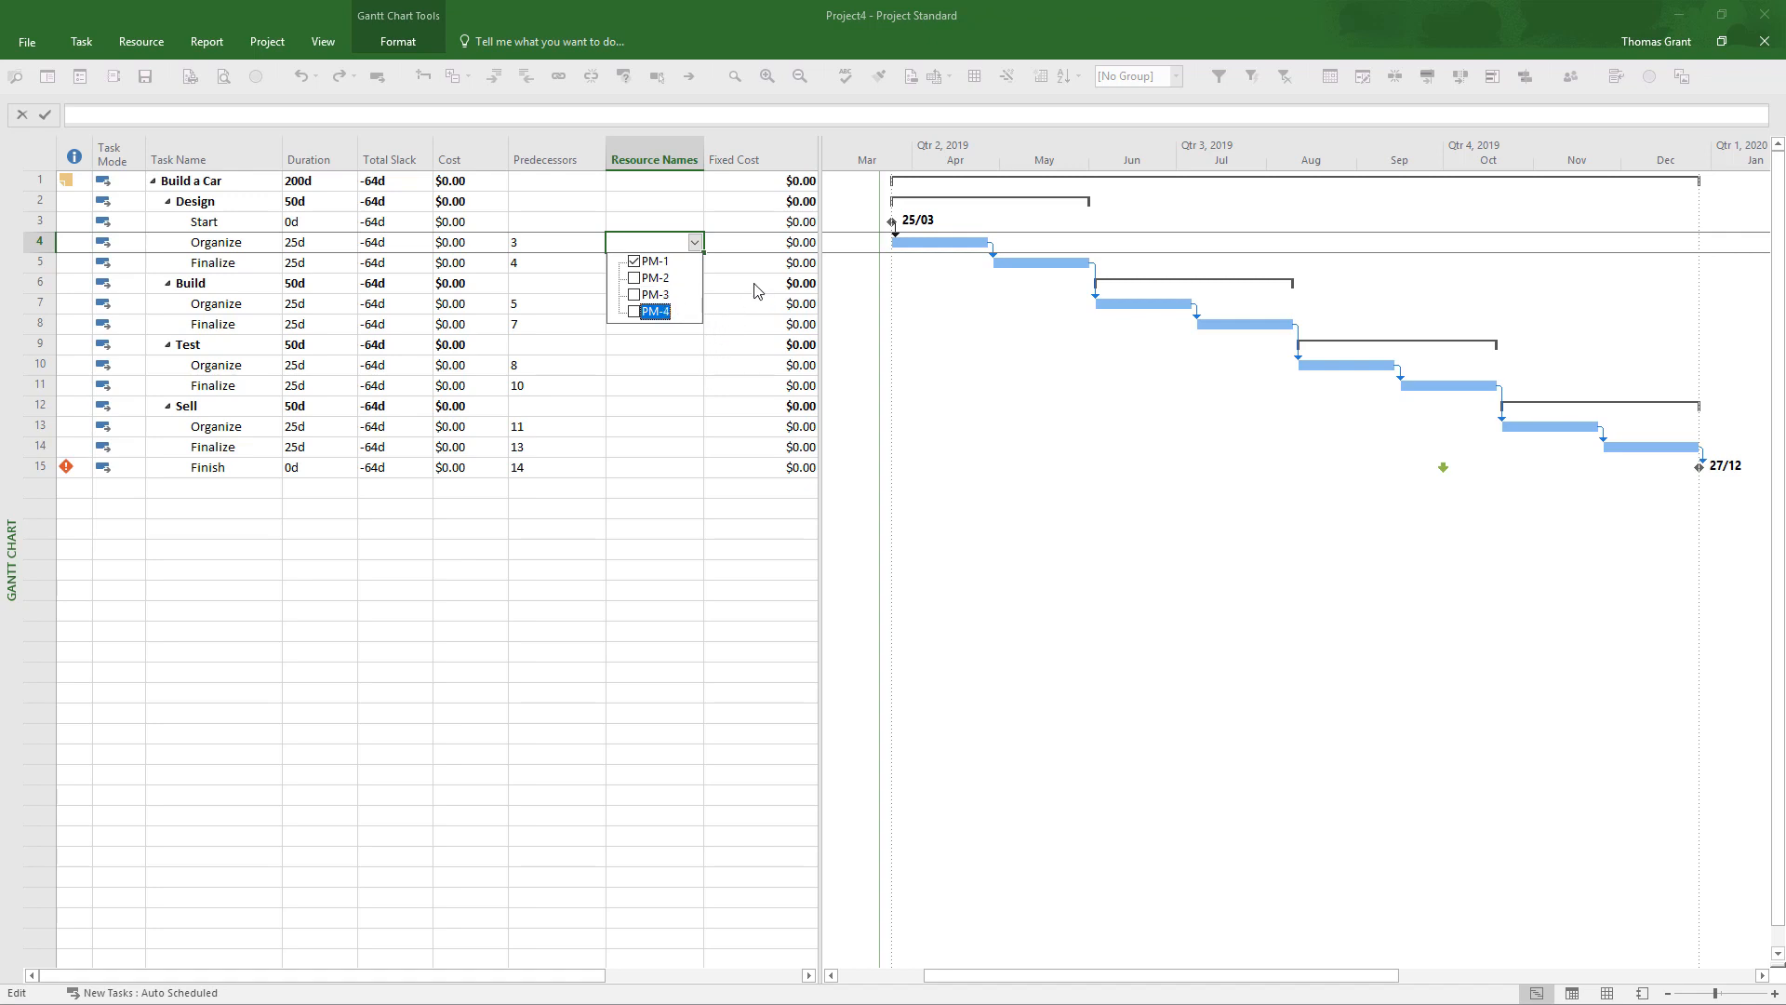
pyautogui.click(964, 352)
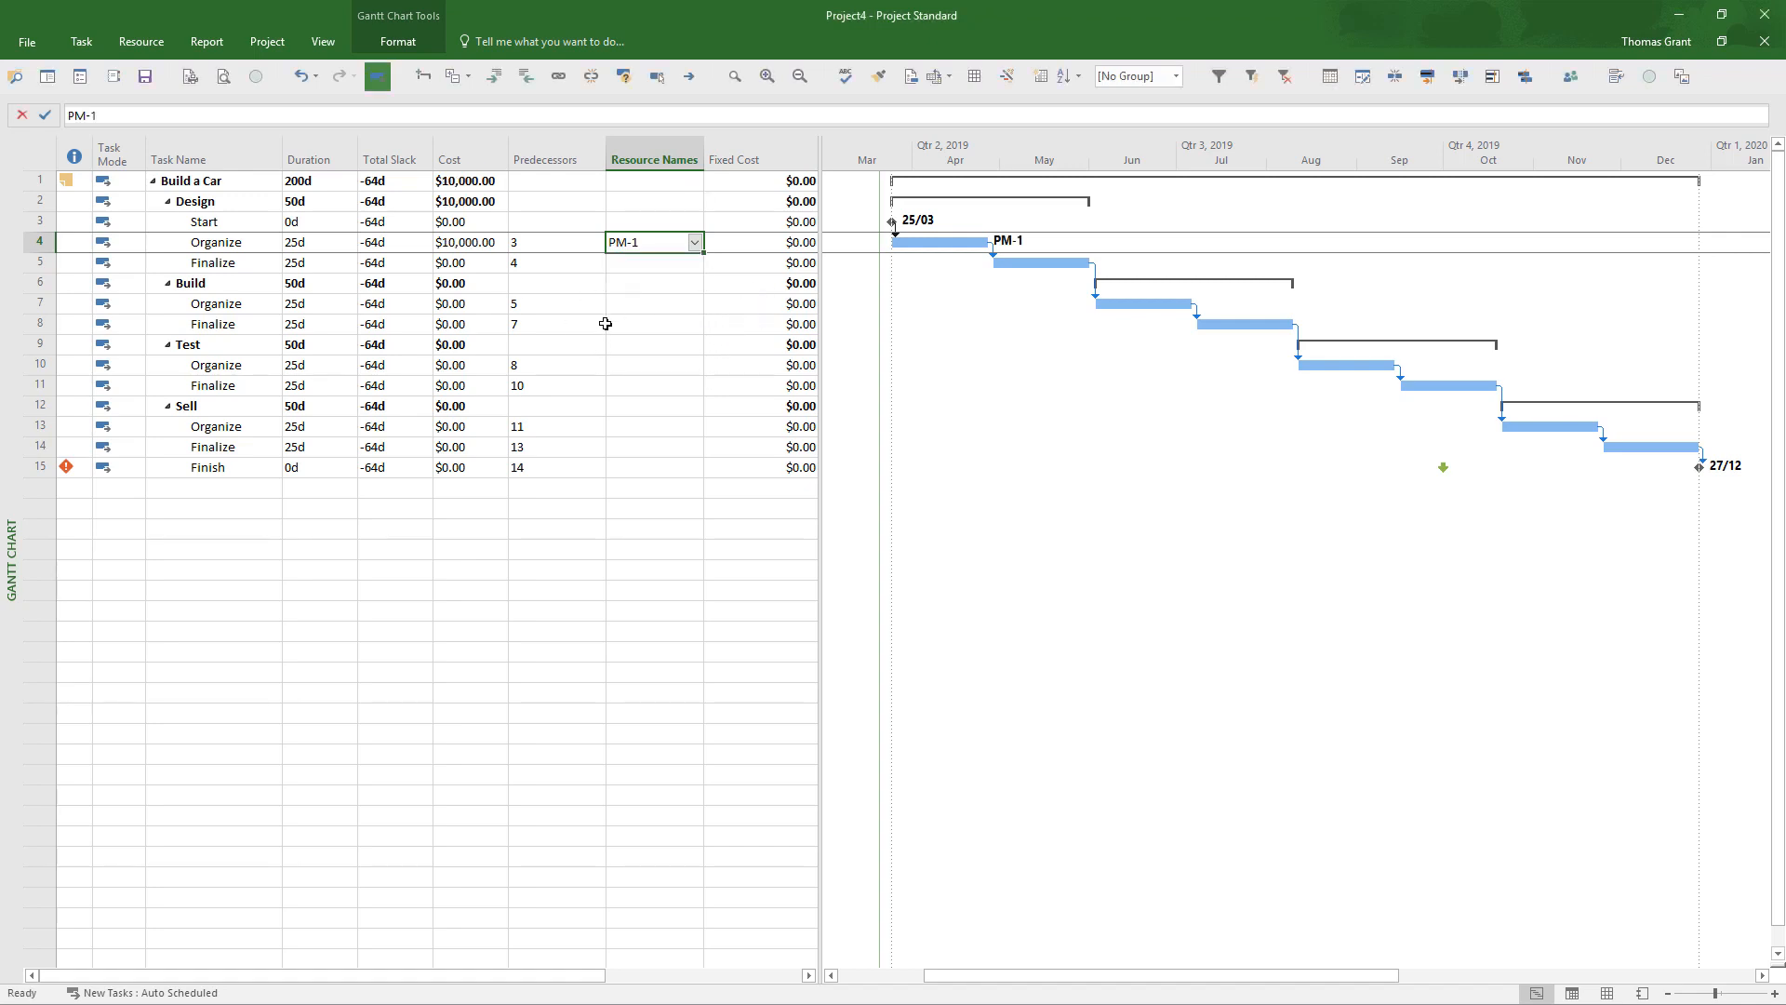
# - Fill resource PM-1 down to every other Organize and Finalize task in all four phases, and narrow the Resource Names column
pyautogui.keyDown('shift'); pyautogui.click(646, 261); pyautogui.keyUp('shift')
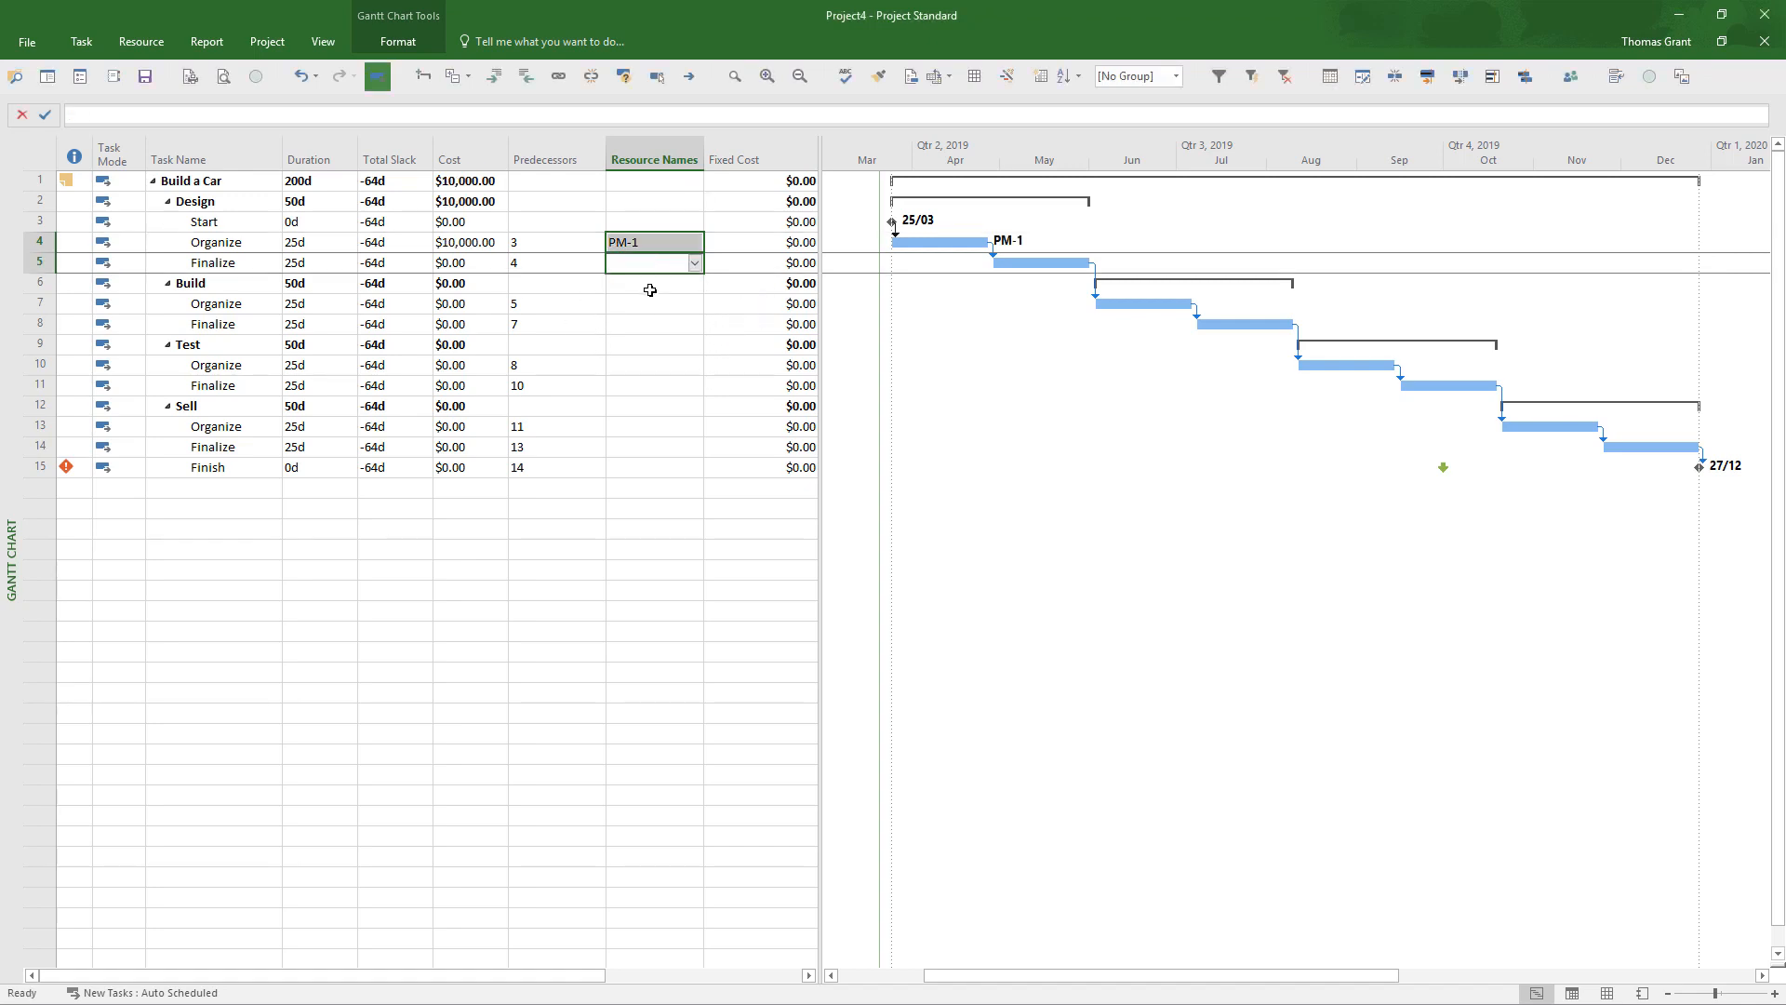
pyautogui.keyDown('ctrl'); pyautogui.click(644, 303); pyautogui.keyUp('ctrl')
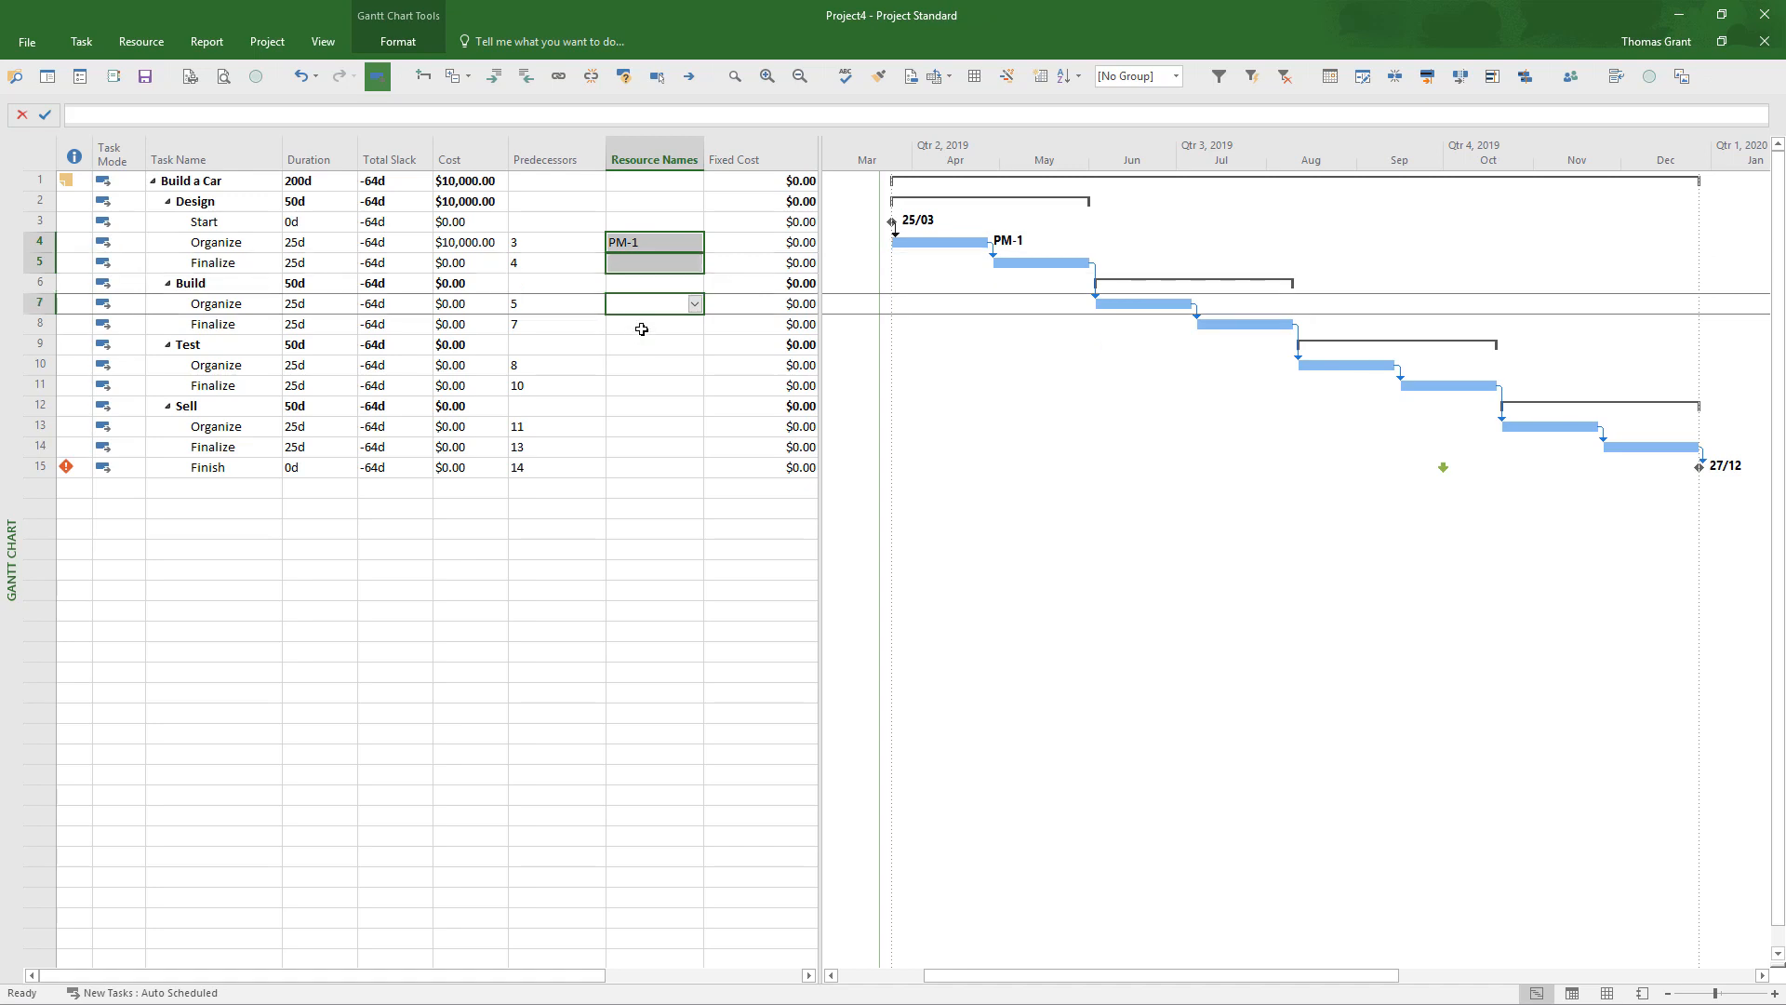
pyautogui.keyDown('ctrl'); pyautogui.click(640, 330); pyautogui.keyUp('ctrl')
pyautogui.keyDown('ctrl'); pyautogui.click(642, 367); pyautogui.keyUp('ctrl')
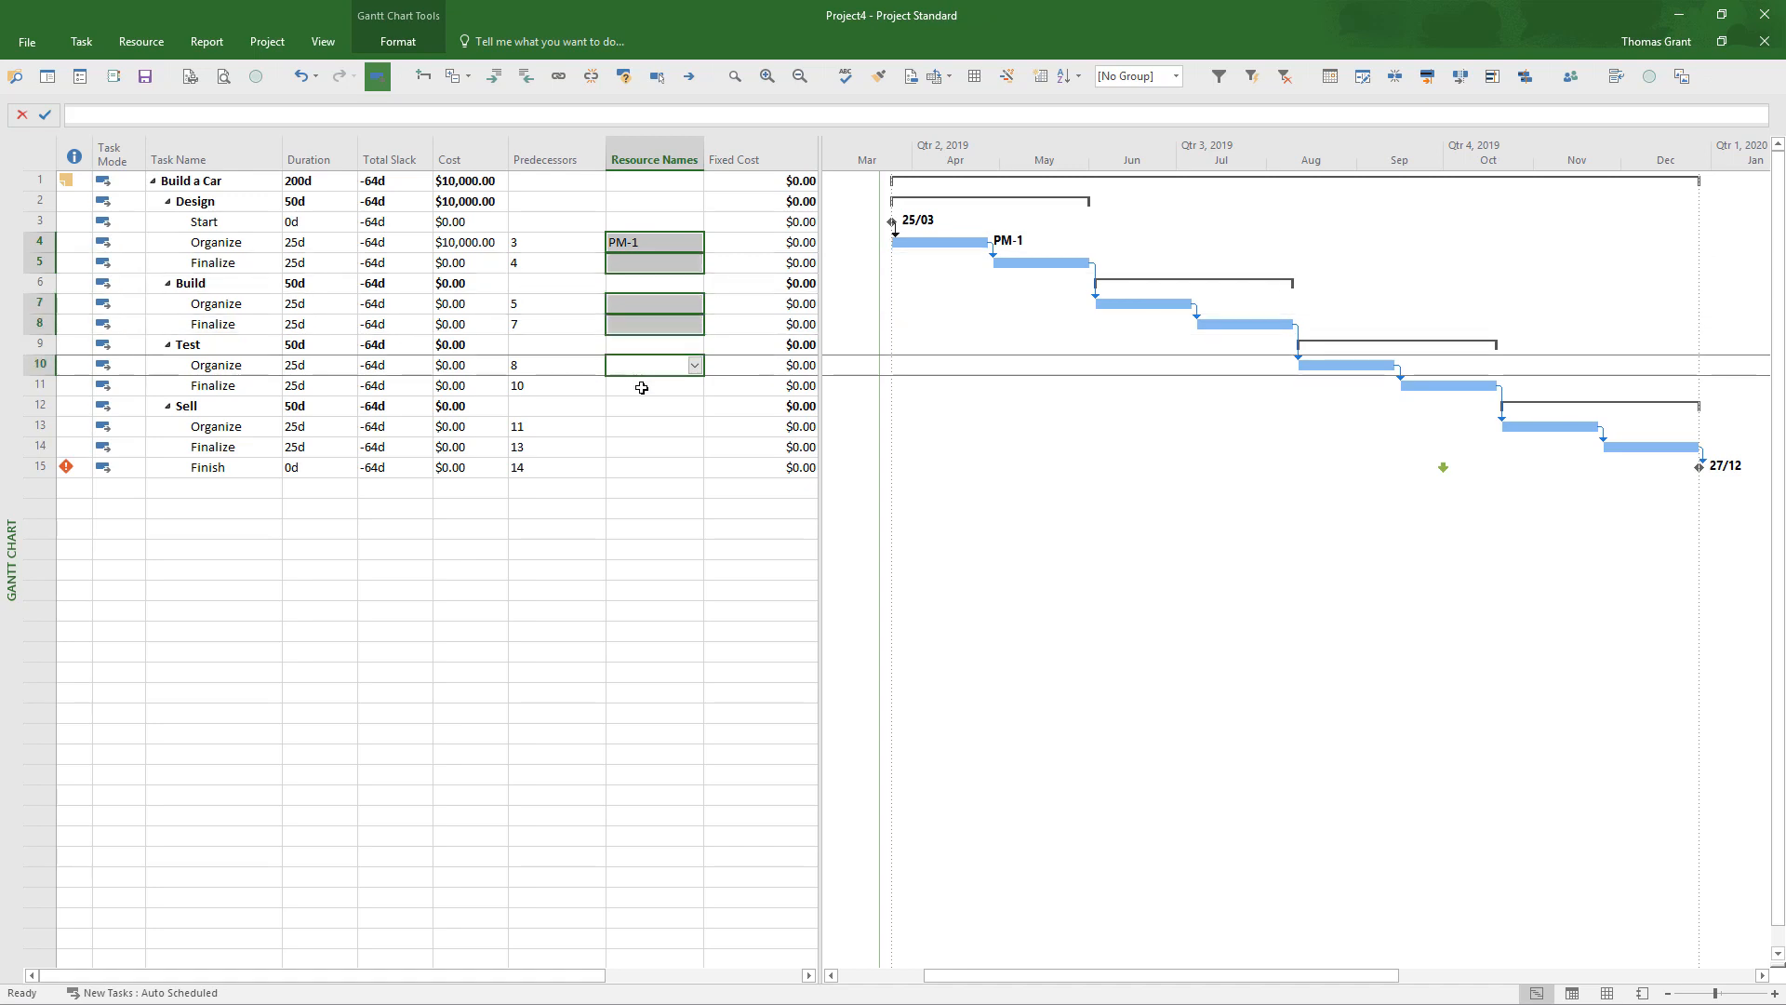
pyautogui.keyDown('ctrl'); pyautogui.click(640, 389); pyautogui.keyUp('ctrl')
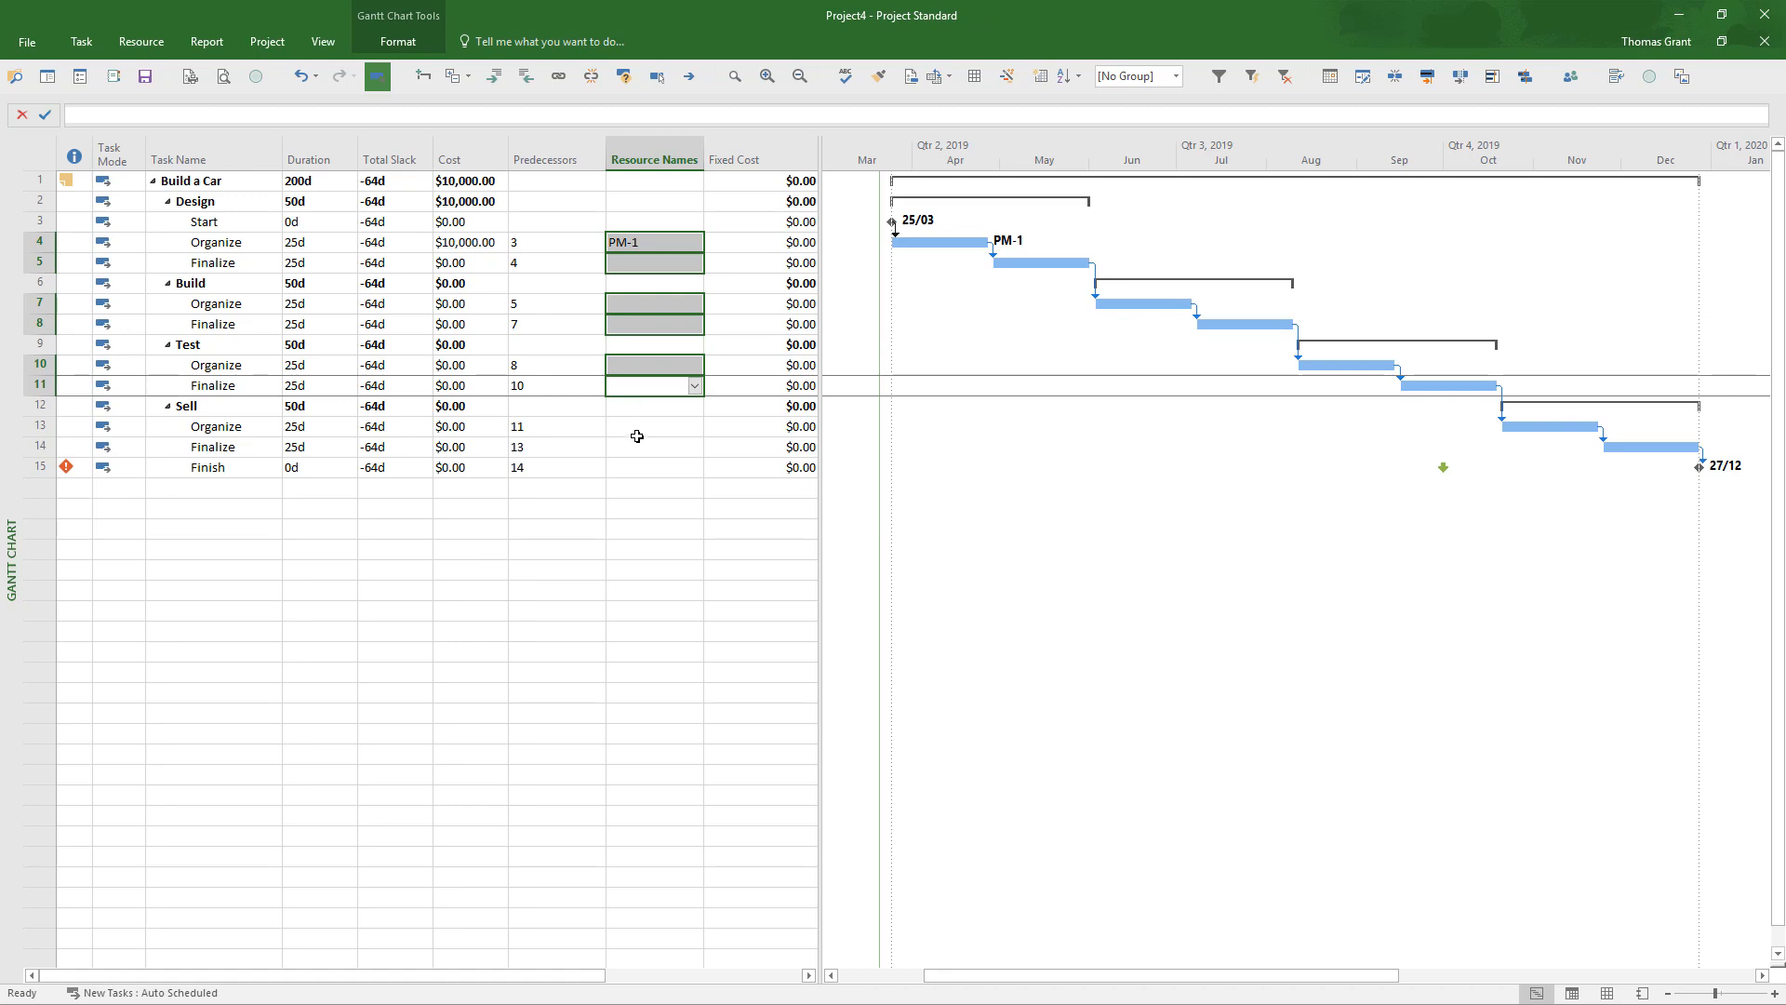
pyautogui.keyDown('ctrl'); pyautogui.click(639, 433); pyautogui.keyUp('ctrl')
pyautogui.keyDown('ctrl'); pyautogui.click(638, 450); pyautogui.keyUp('ctrl')
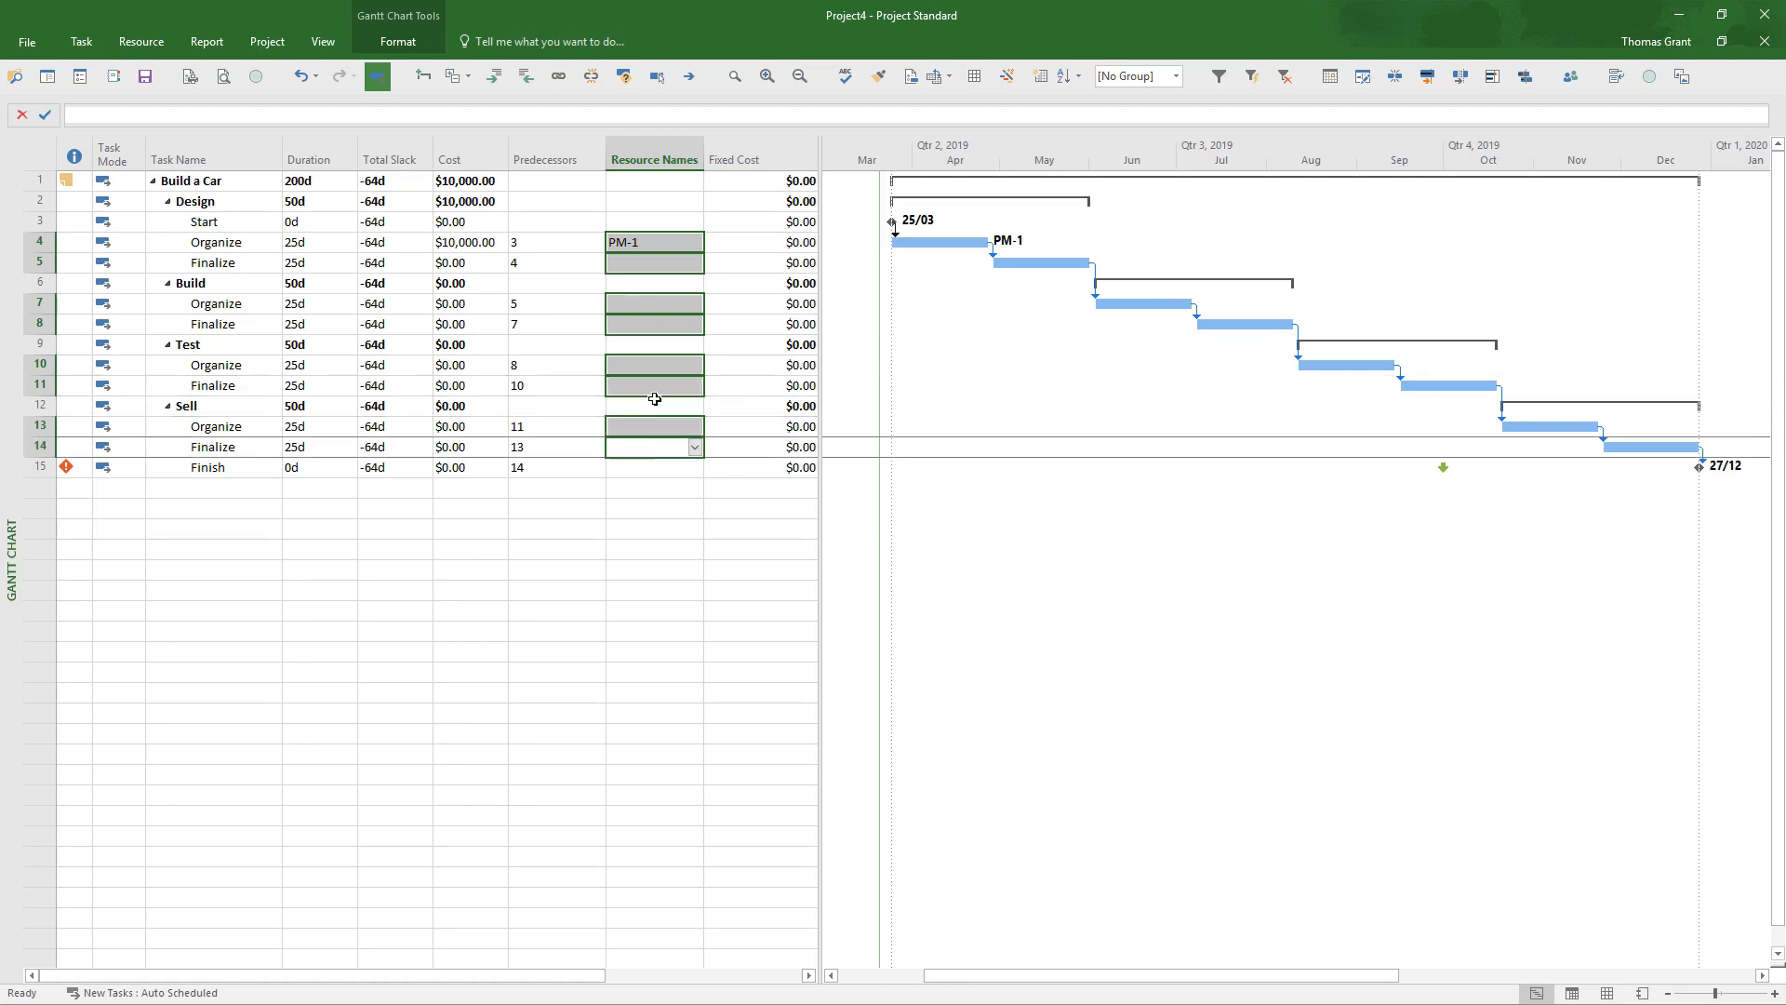
pyautogui.rightClick(641, 428)
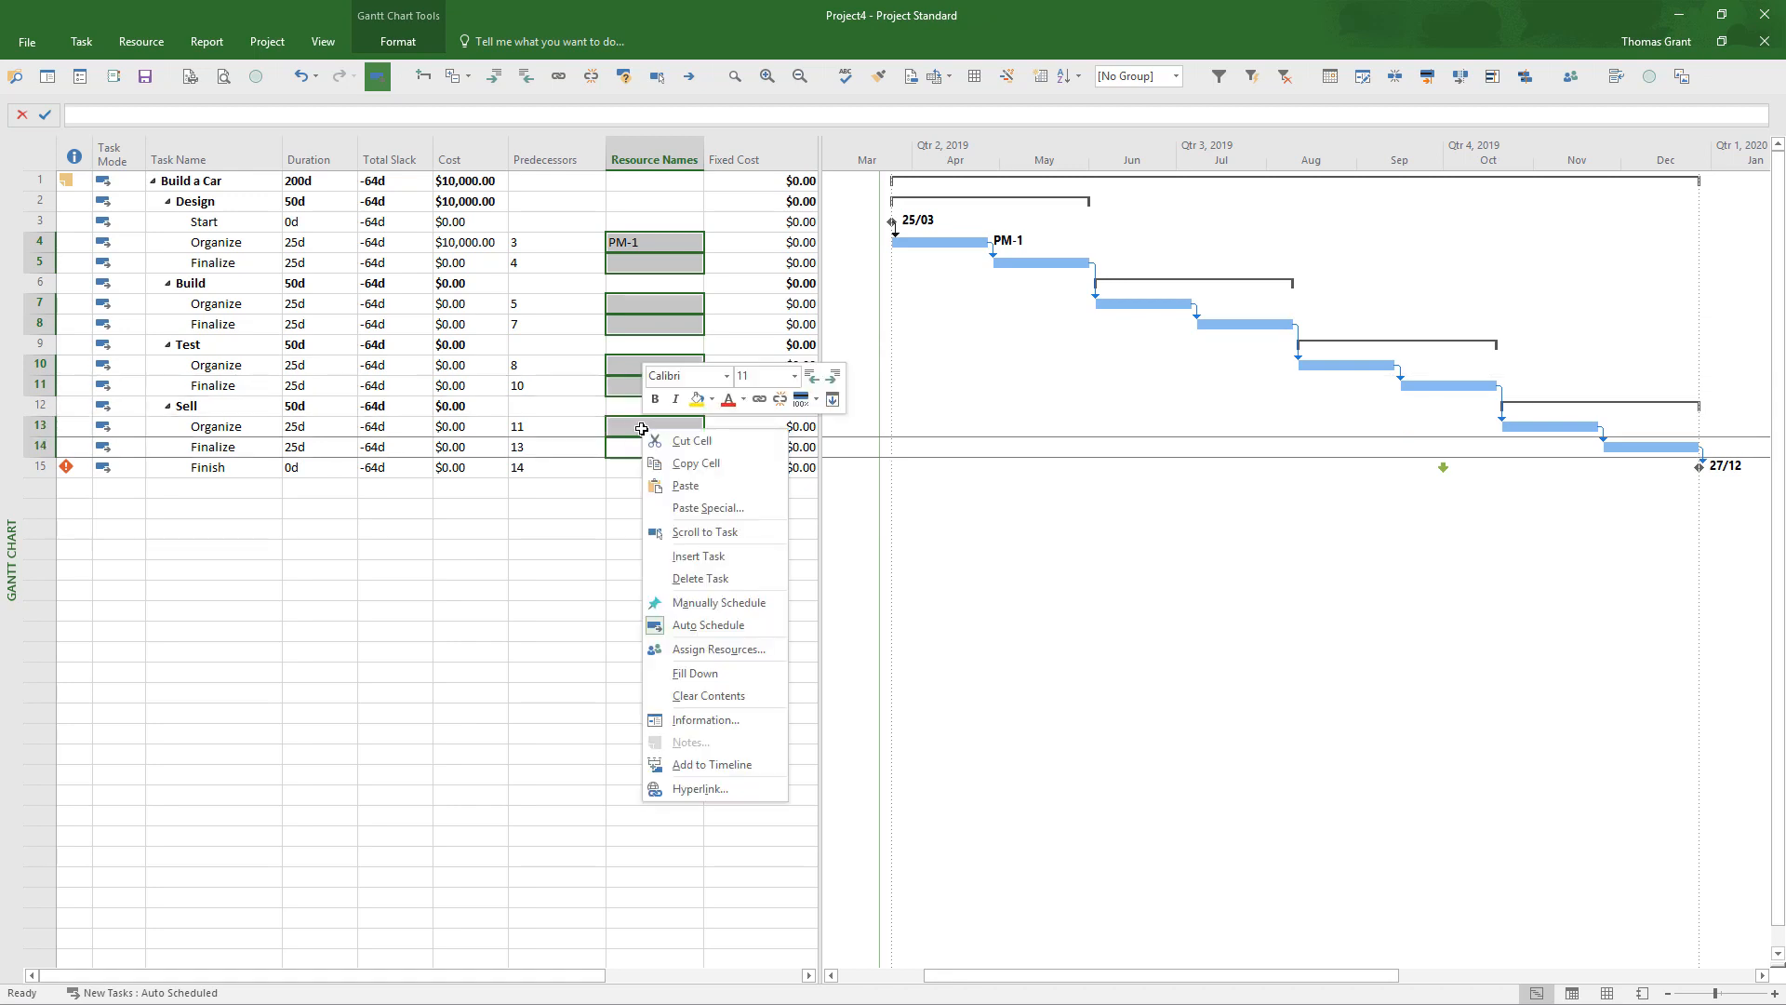
pyautogui.click(720, 674)
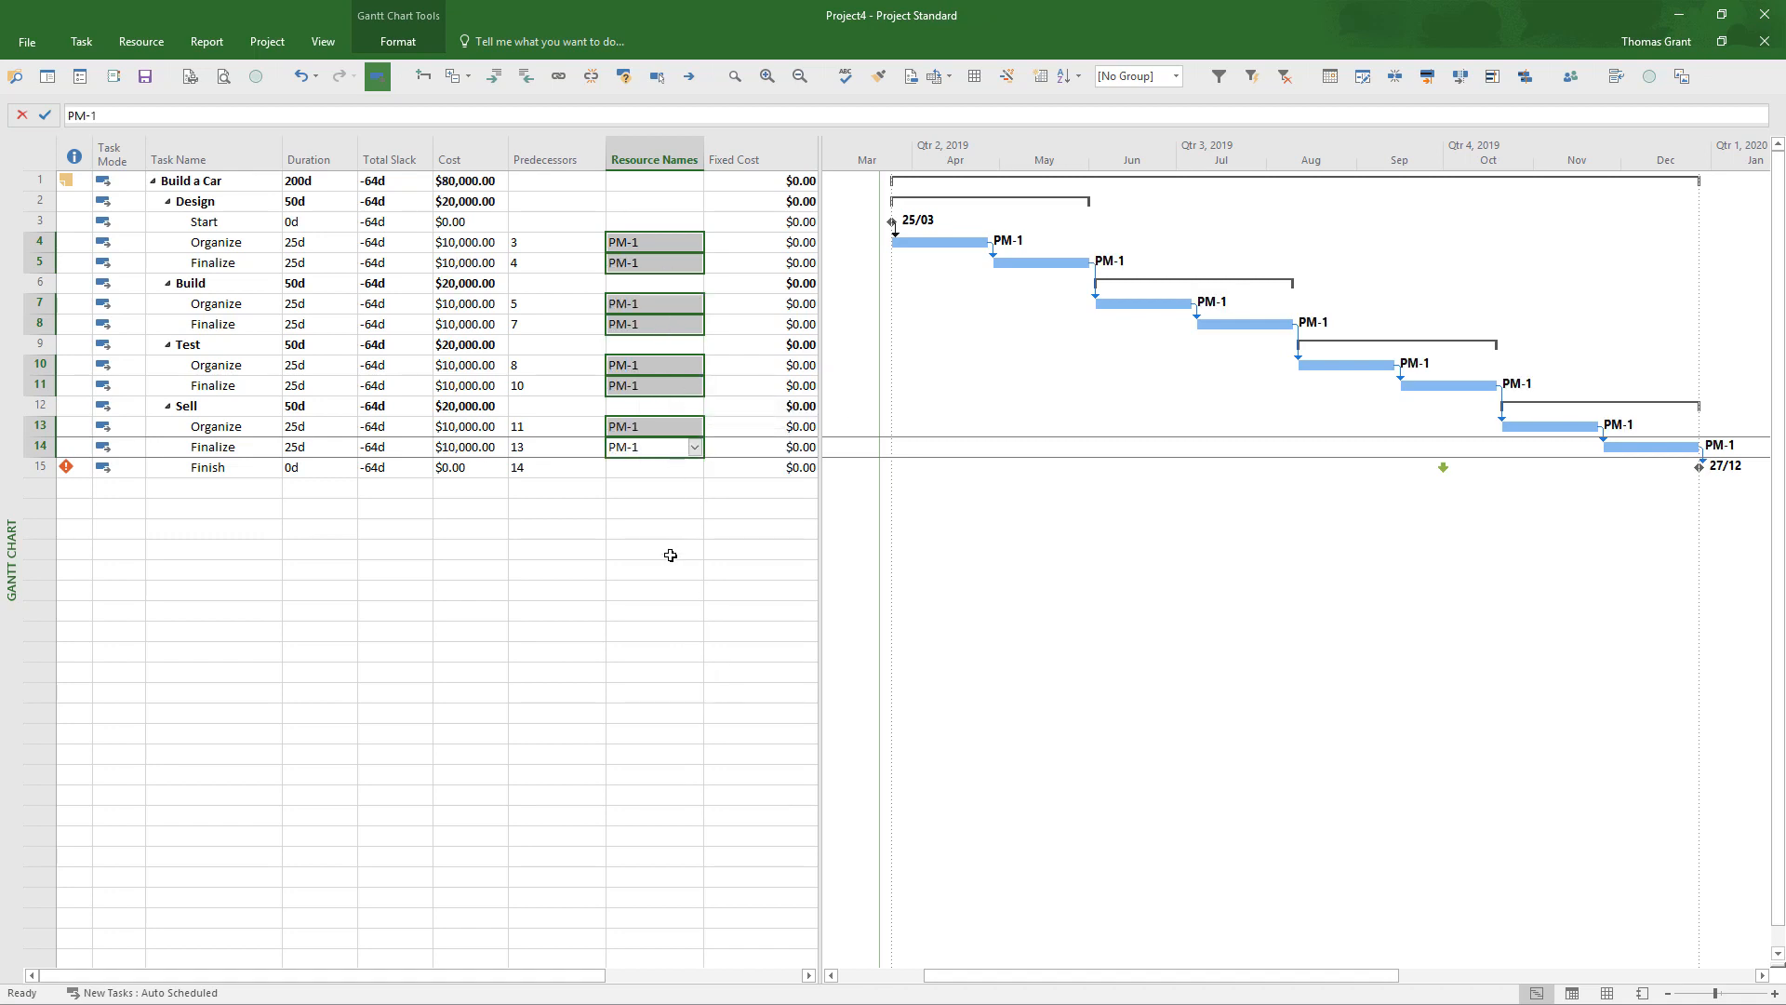
pyautogui.click(671, 551)
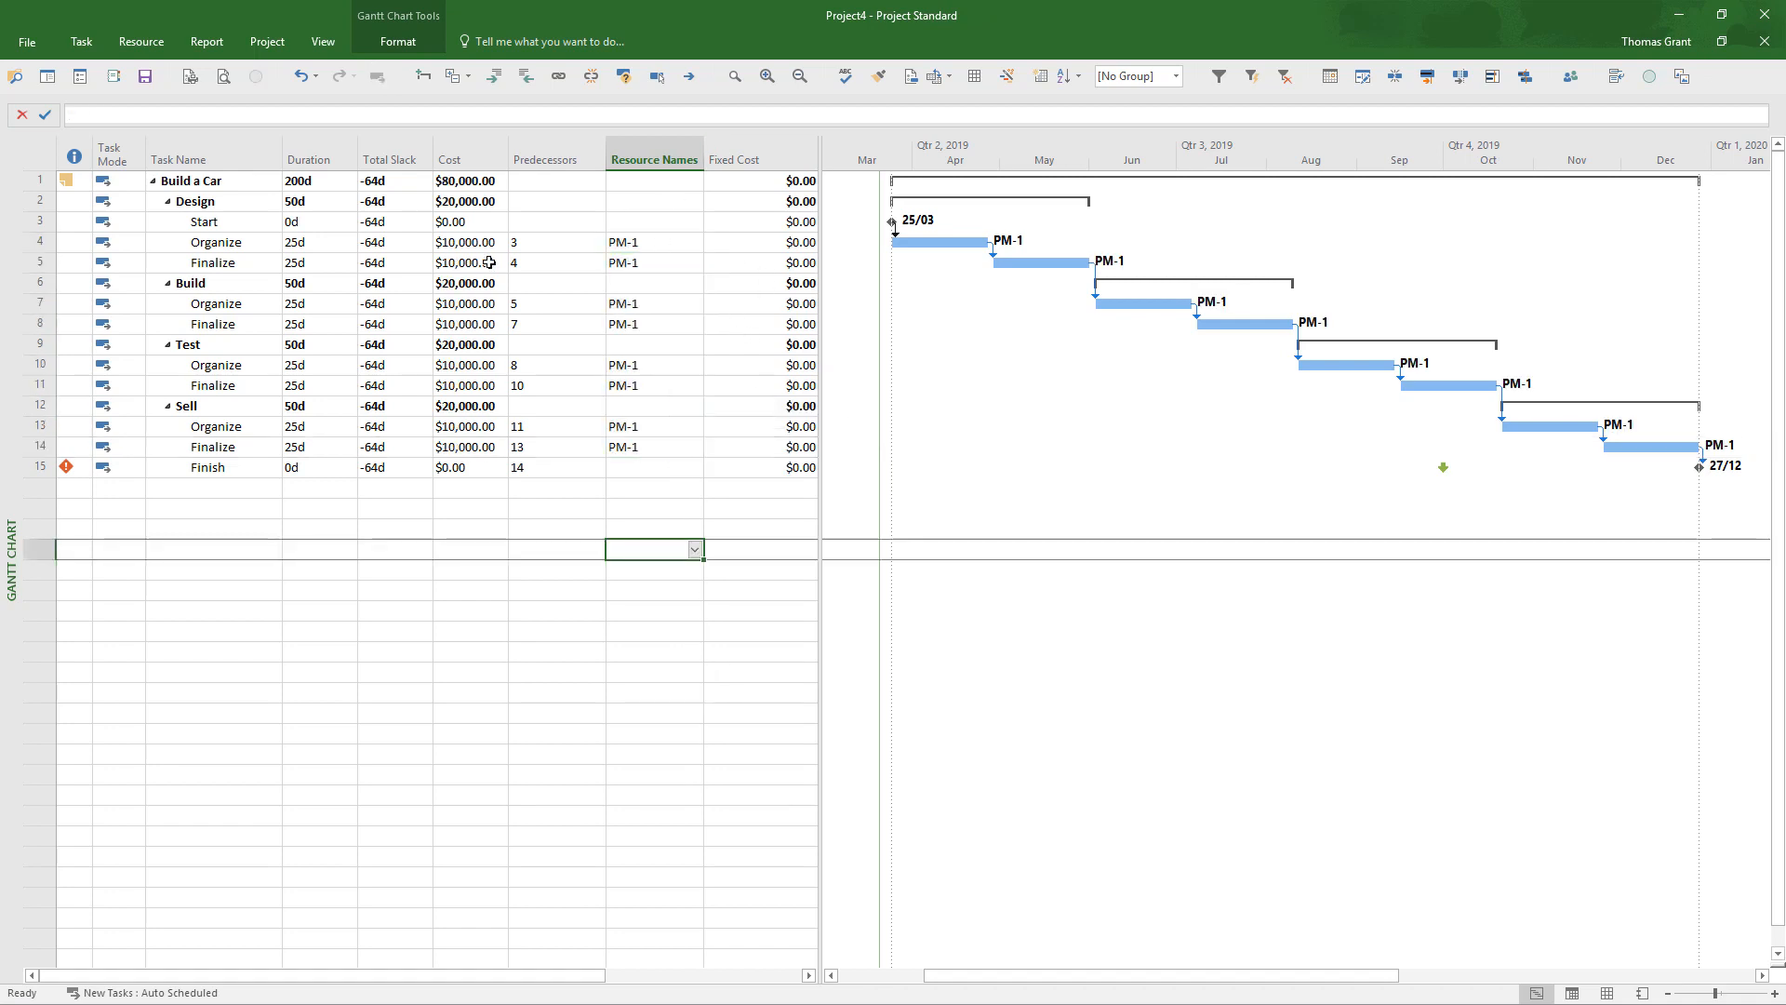
pyautogui.moveTo(705, 153); pyautogui.dragTo(670, 153)
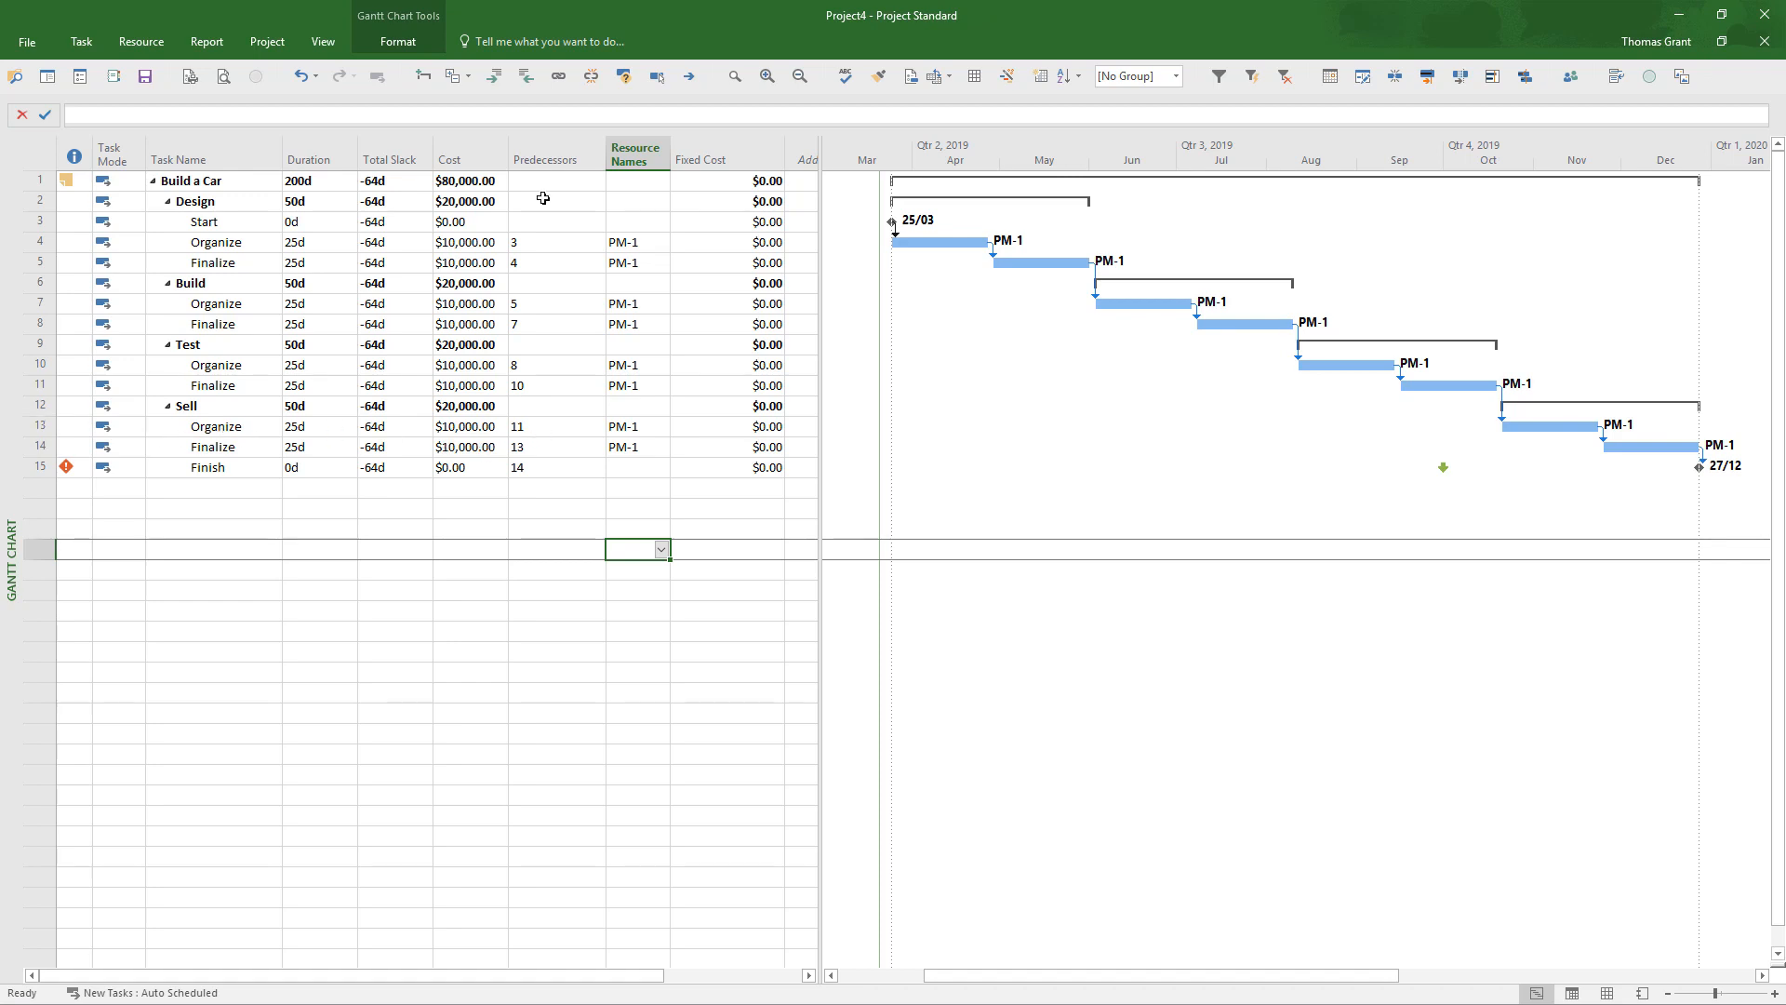
# - Replace the predecessor of the Organize task under Sell with task 7, using a Start-to-Start (SS) link
pyautogui.click(563, 425)
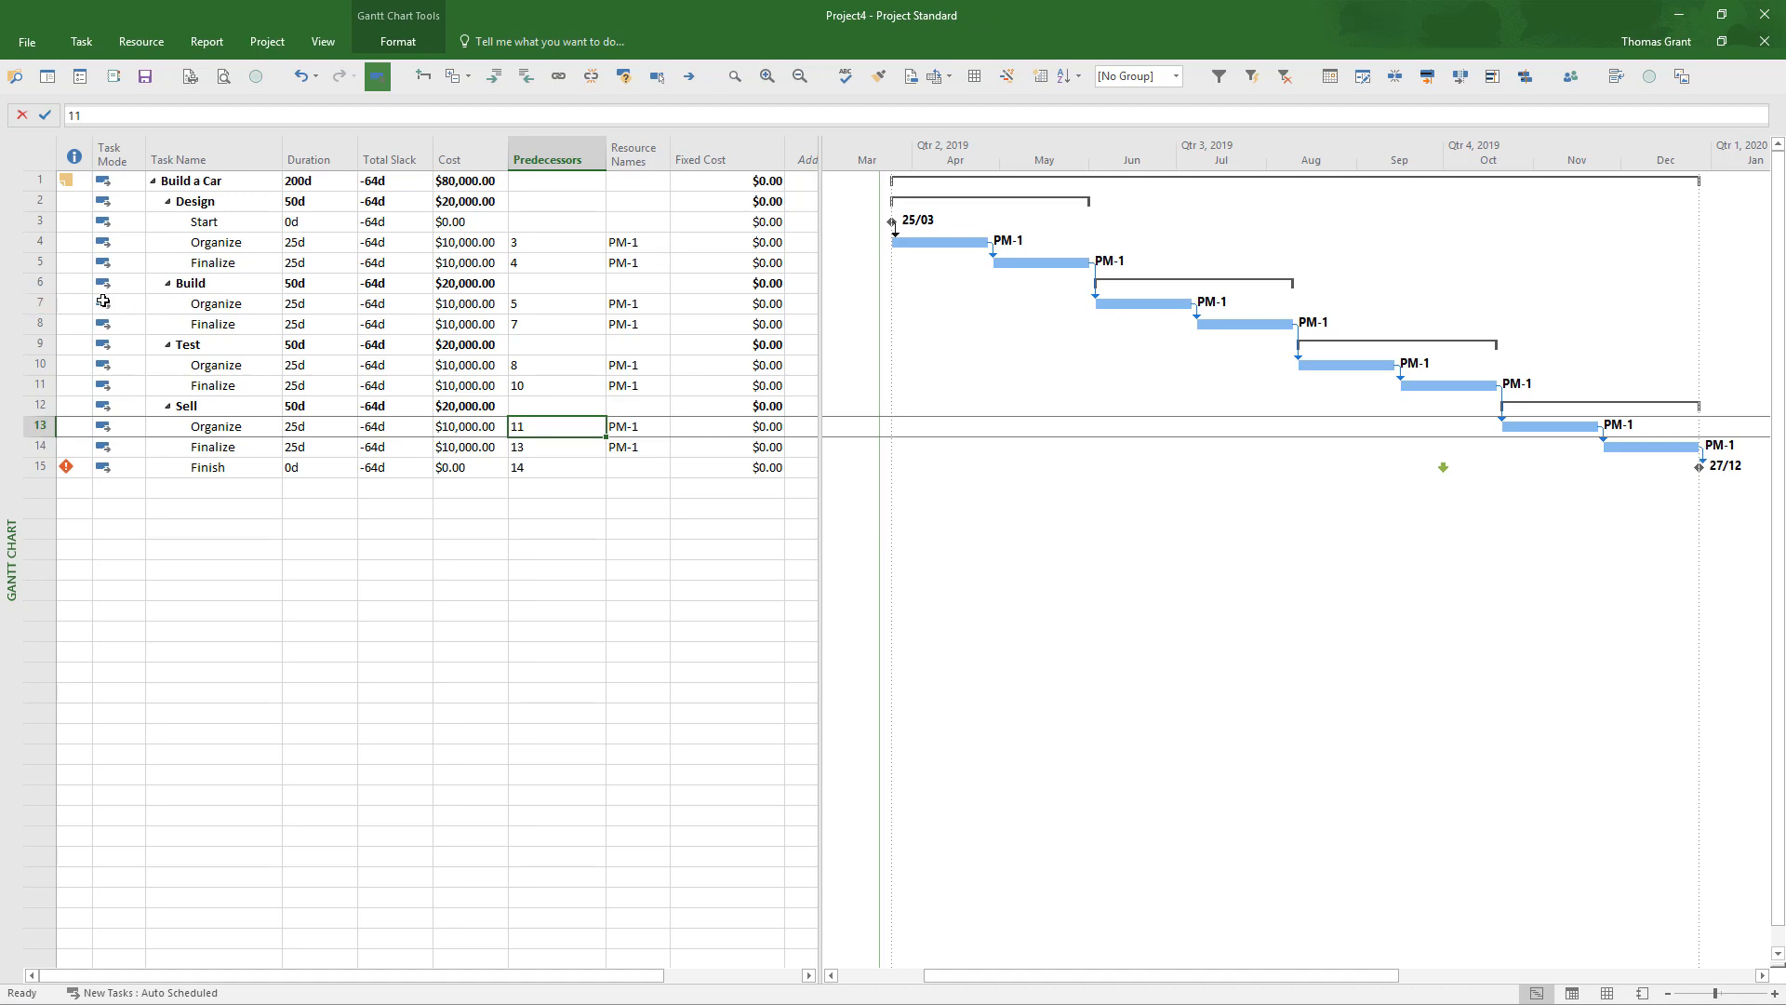
pyautogui.doubleClick(537, 426)
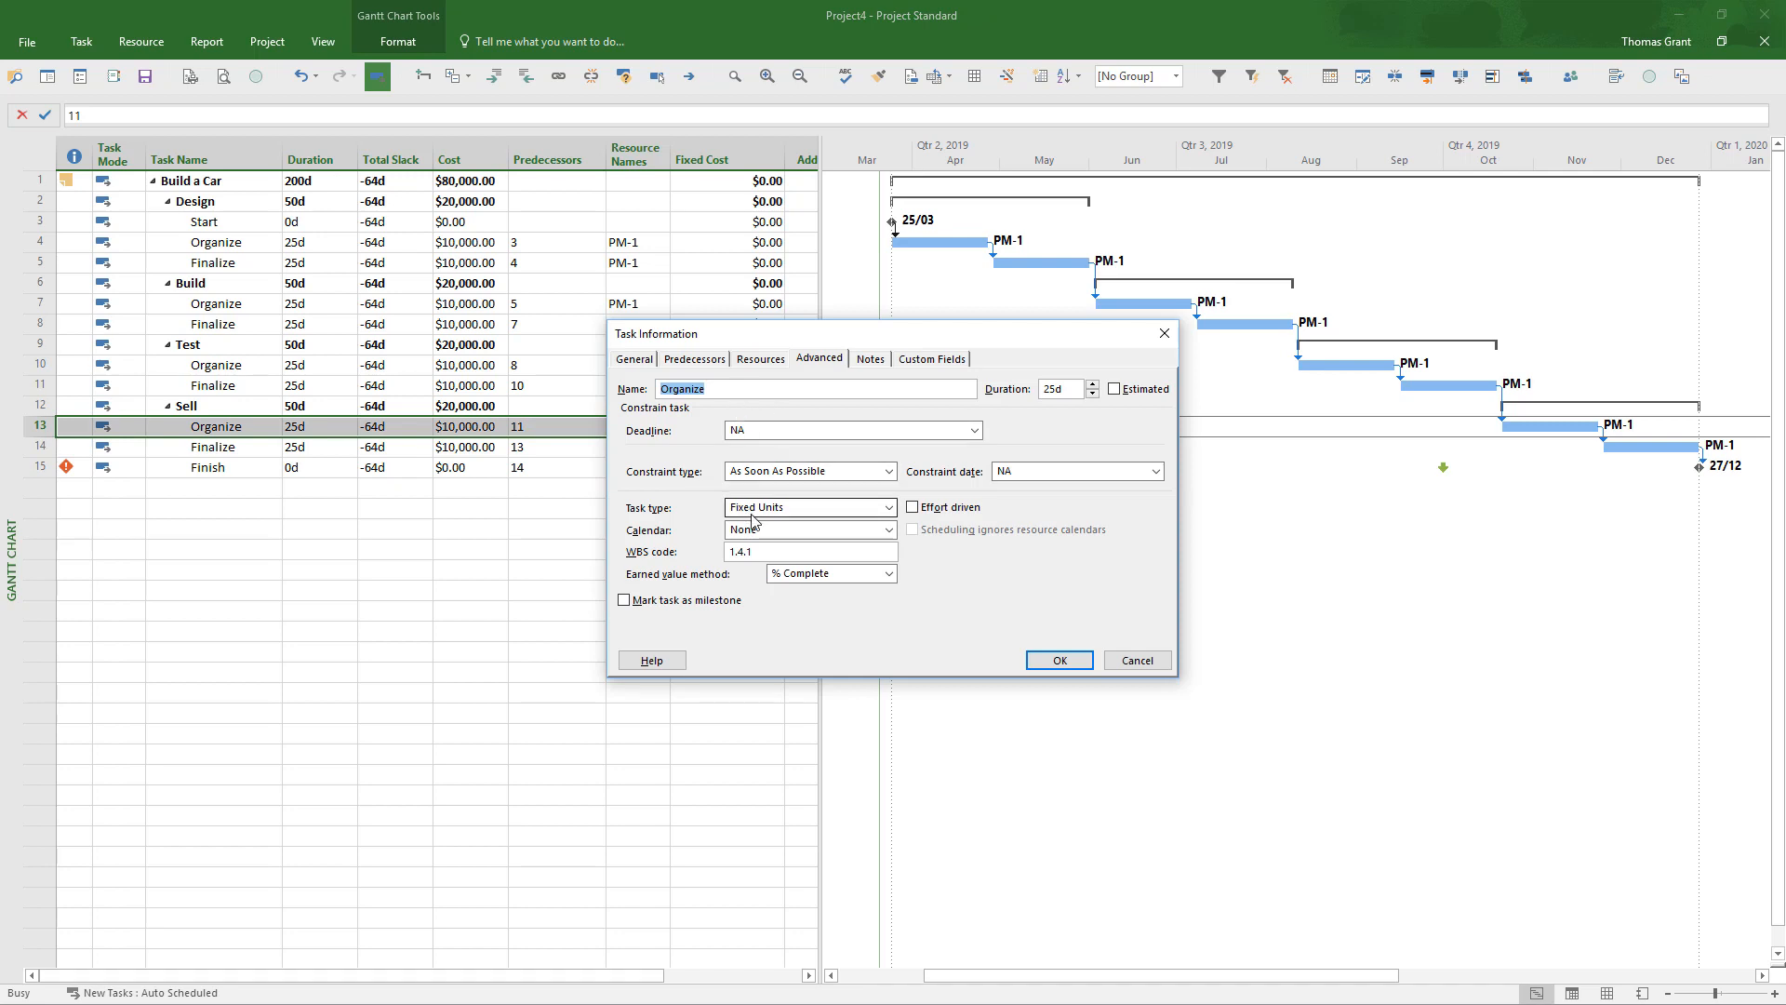
pyautogui.click(699, 364)
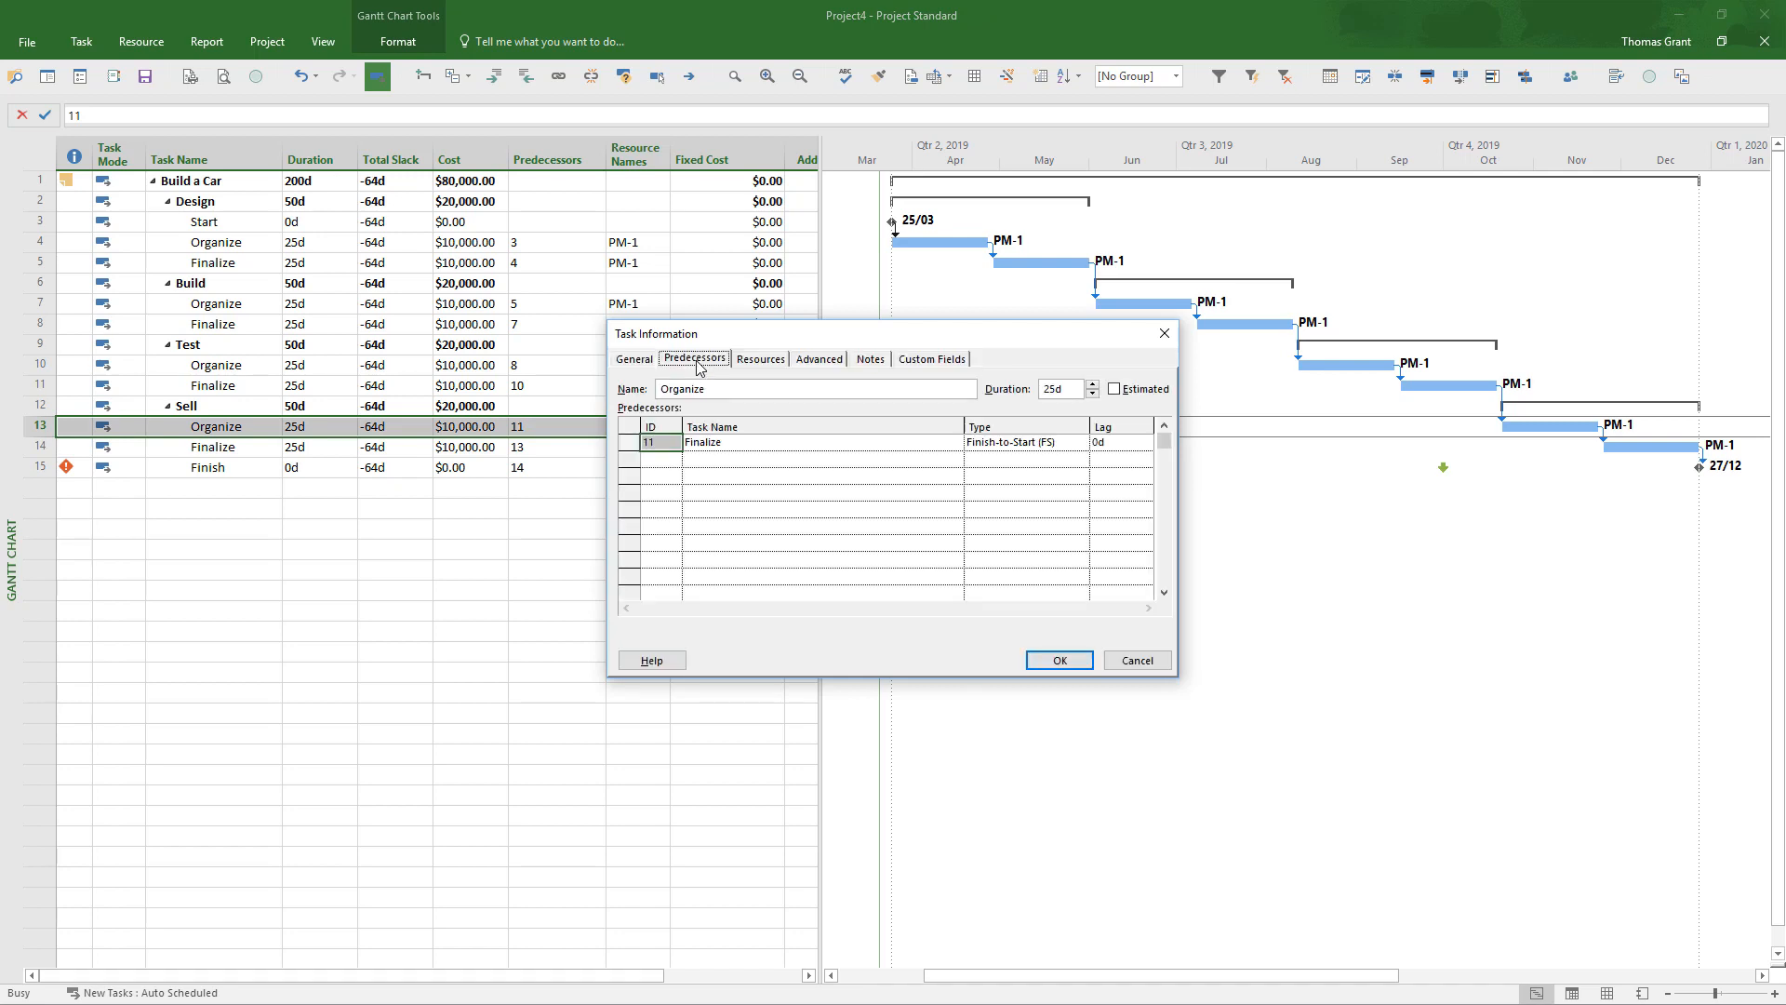
pyautogui.click(667, 444)
pyautogui.click(1040, 444)
pyautogui.click(1080, 444)
pyautogui.click(1081, 445)
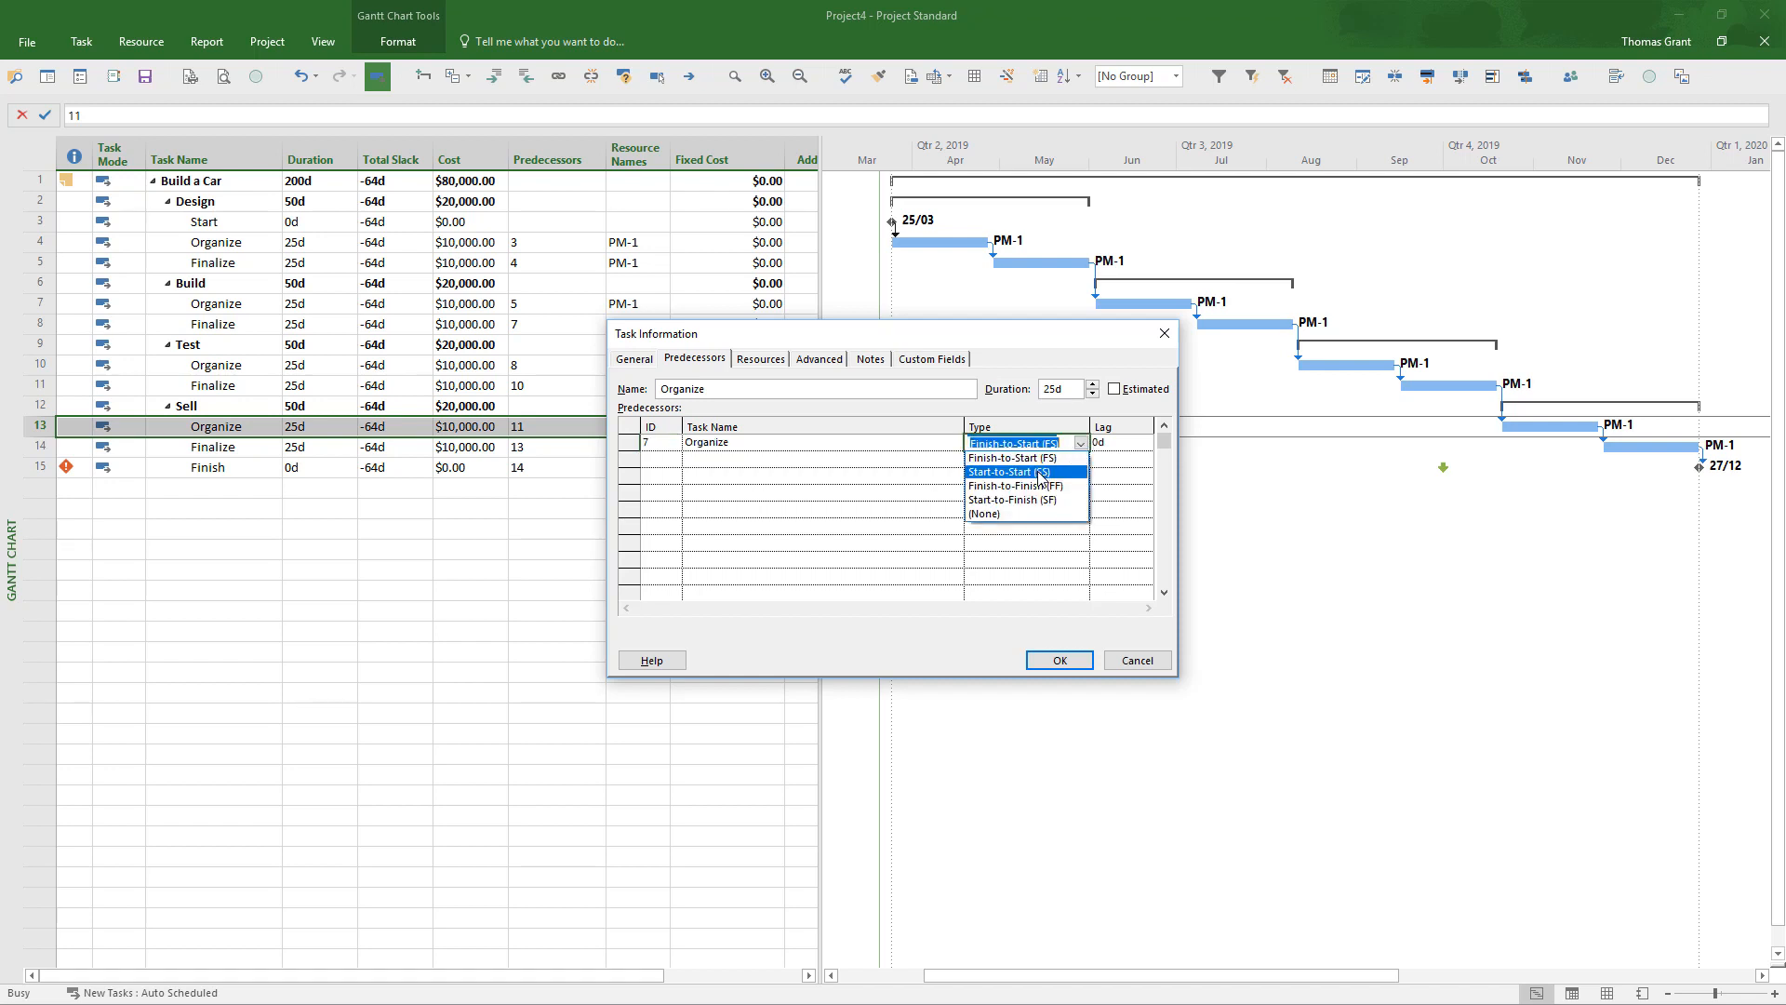
pyautogui.click(1041, 473)
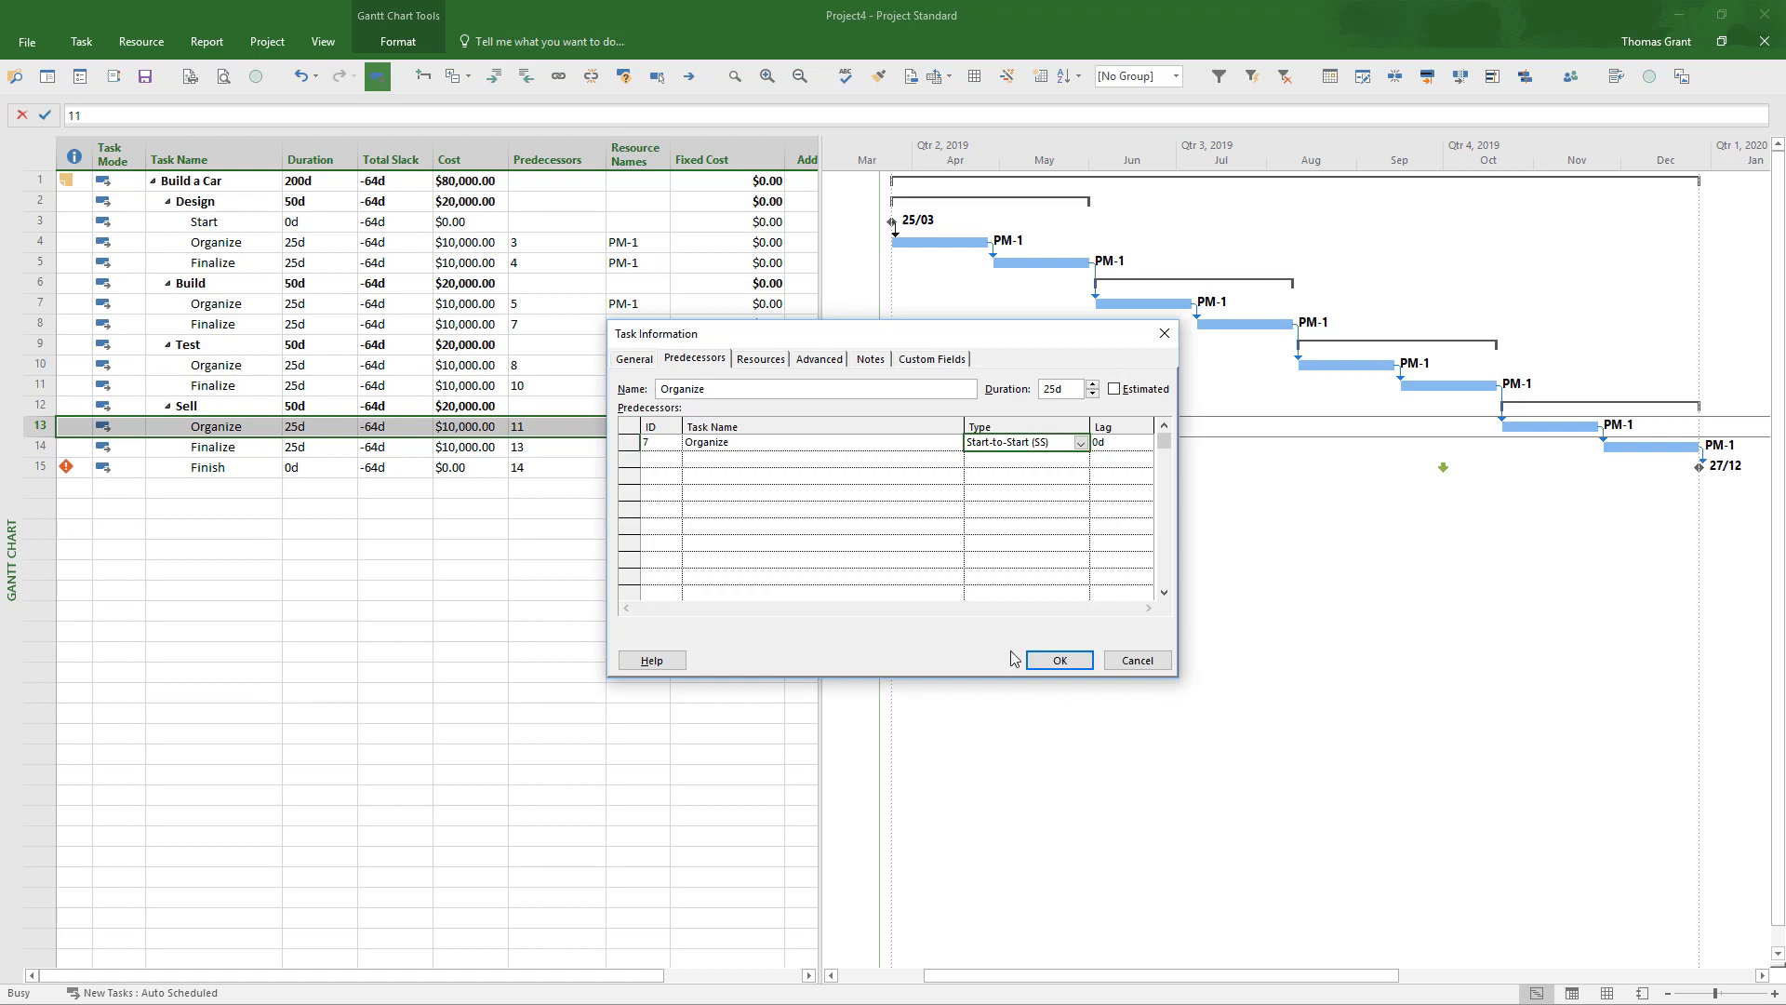
pyautogui.click(1058, 661)
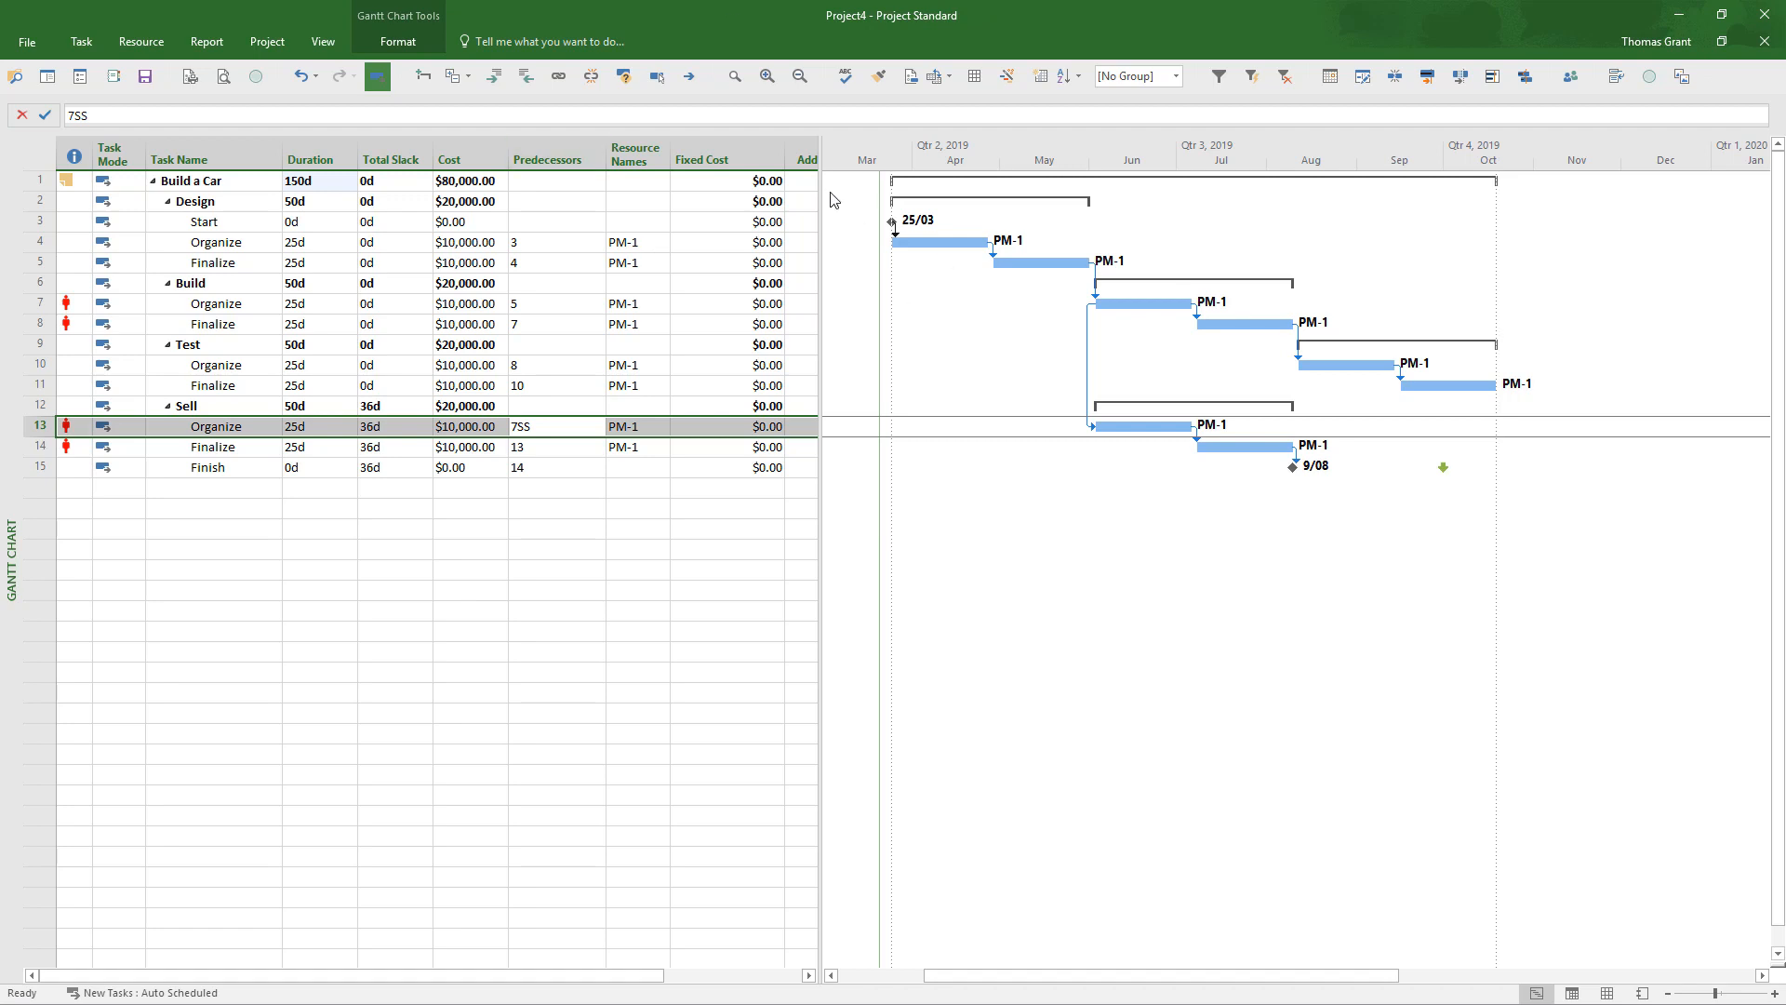
# - Set the duration of the Organize task under Design to 20d
pyautogui.click(329, 247)
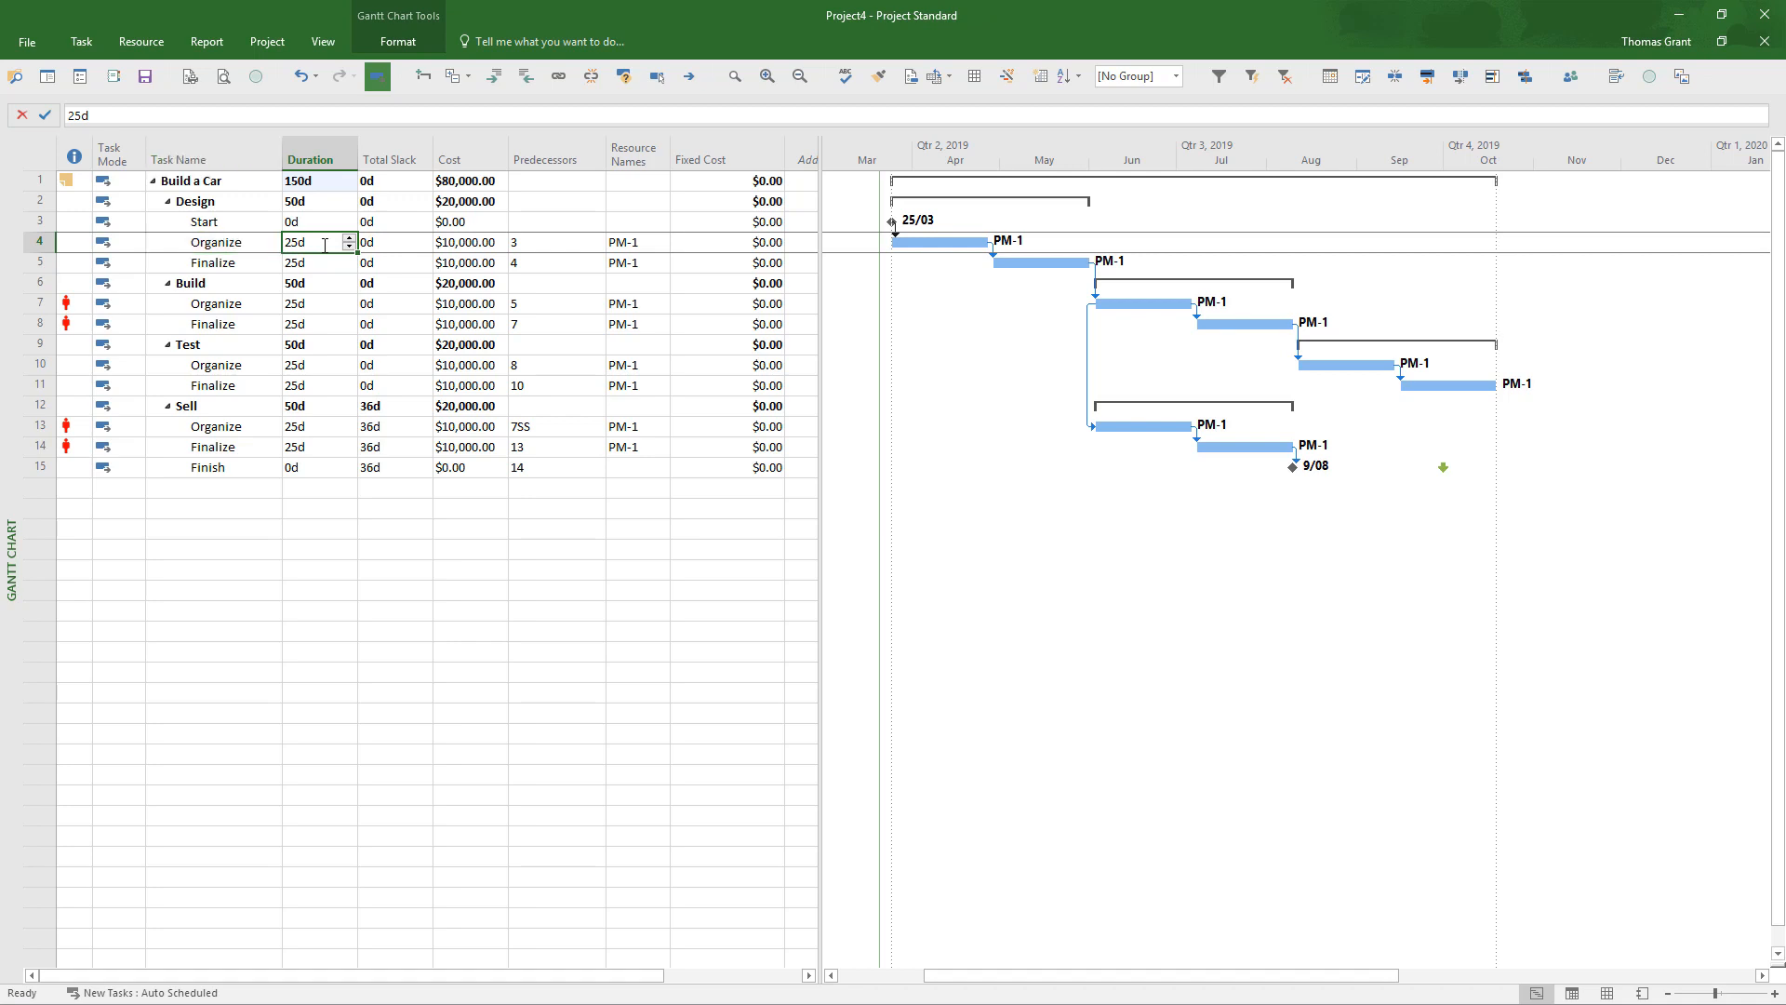
pyautogui.click(325, 244)
pyautogui.moveTo(264, 243); pyautogui.dragTo(321, 248)
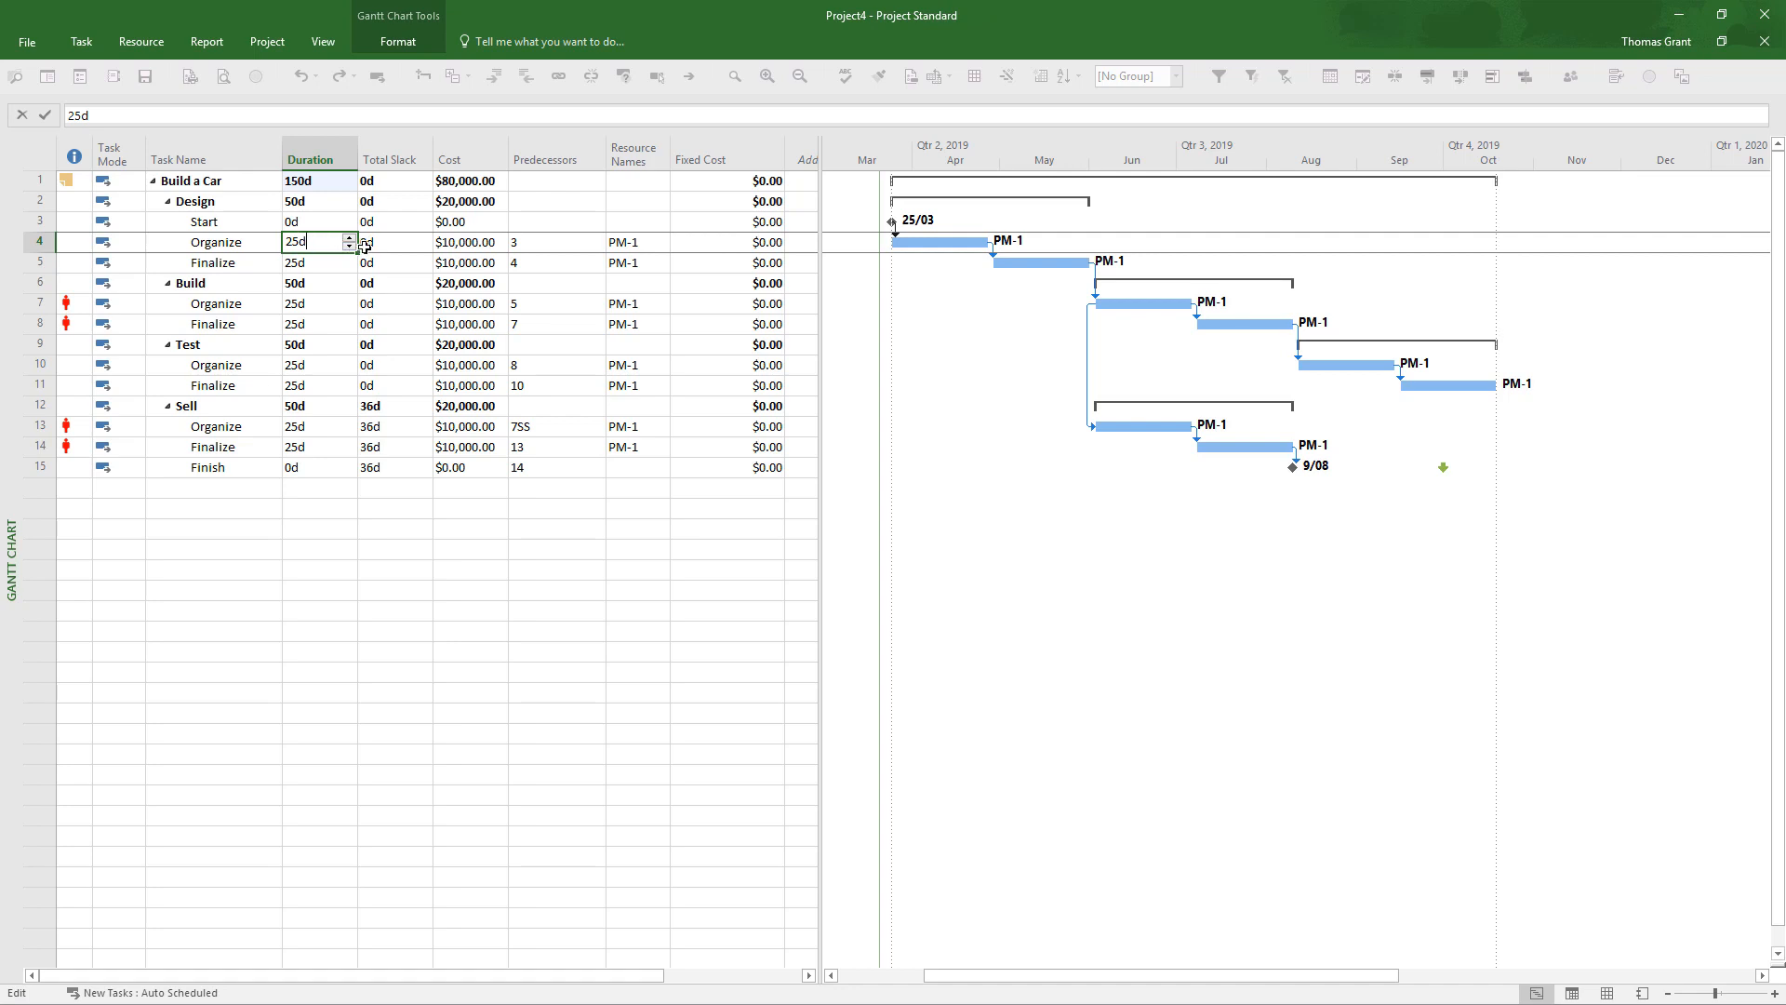
pyautogui.doubleClick(350, 246)
pyautogui.click(350, 246)
pyautogui.click(331, 270)
pyautogui.click(324, 244)
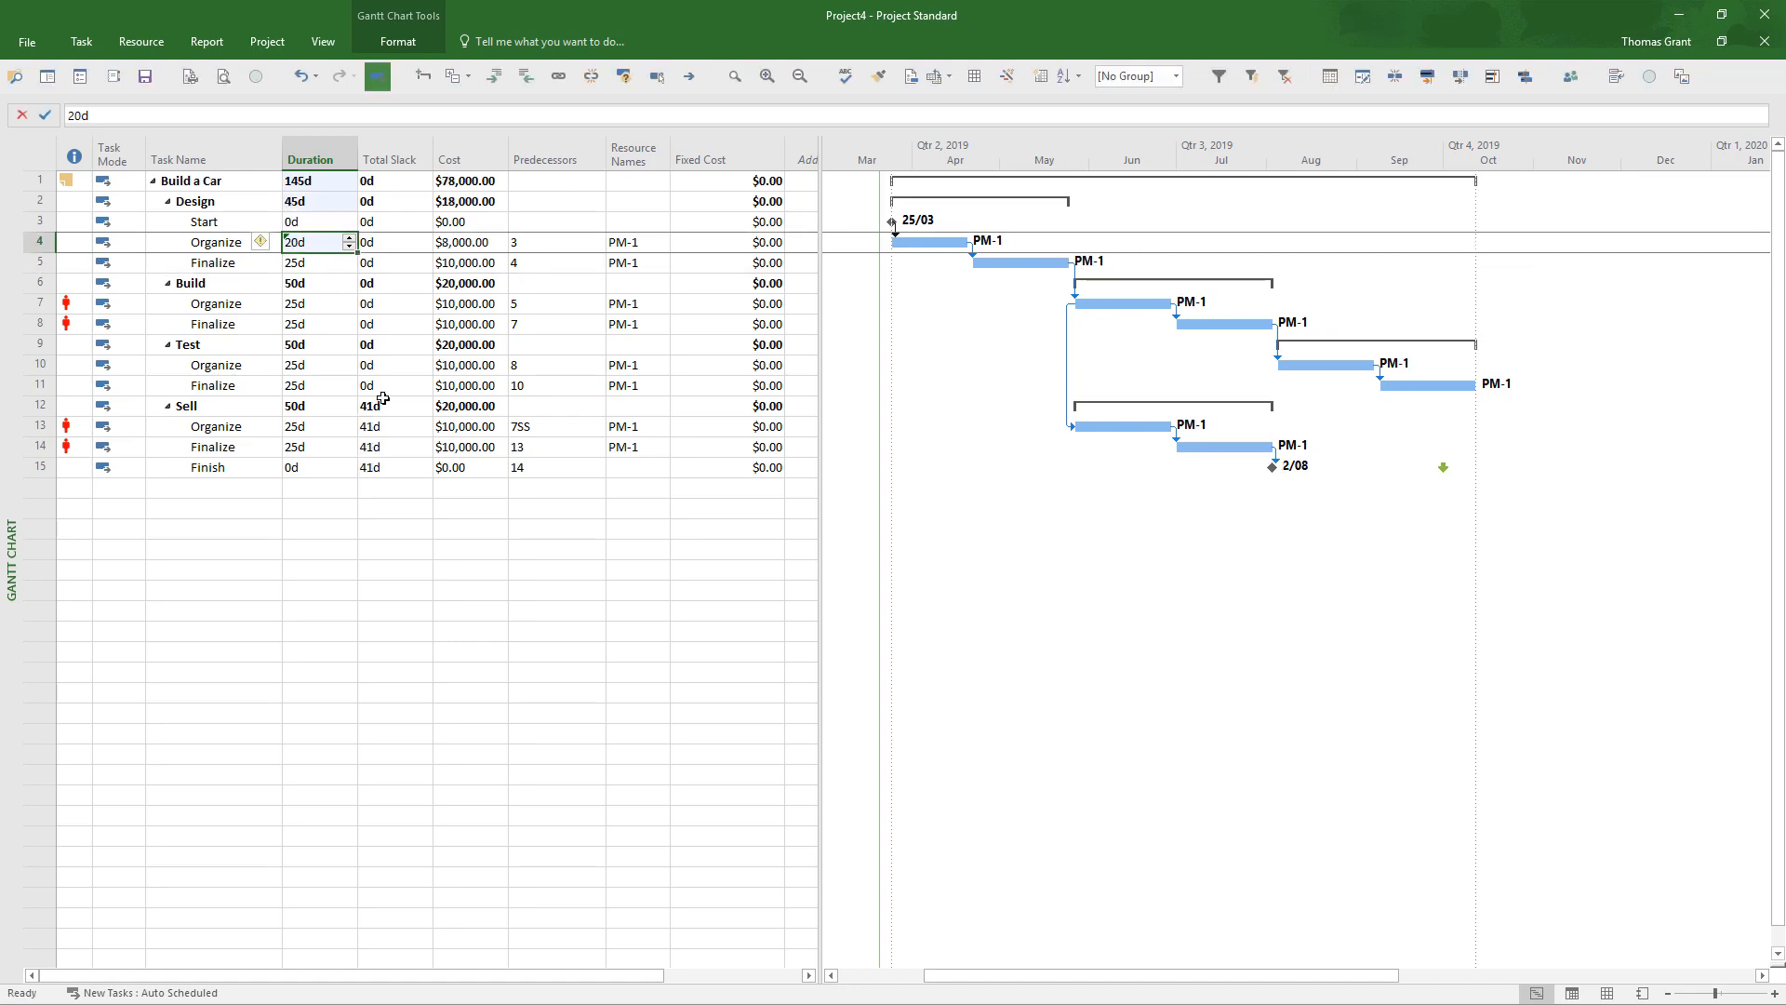
# - Fill the 20d duration down from Design's Organize task to all remaining Organize and Finalize tasks
pyautogui.click(319, 268)
pyautogui.keyDown('ctrl'); pyautogui.click(322, 304); pyautogui.keyUp('ctrl')
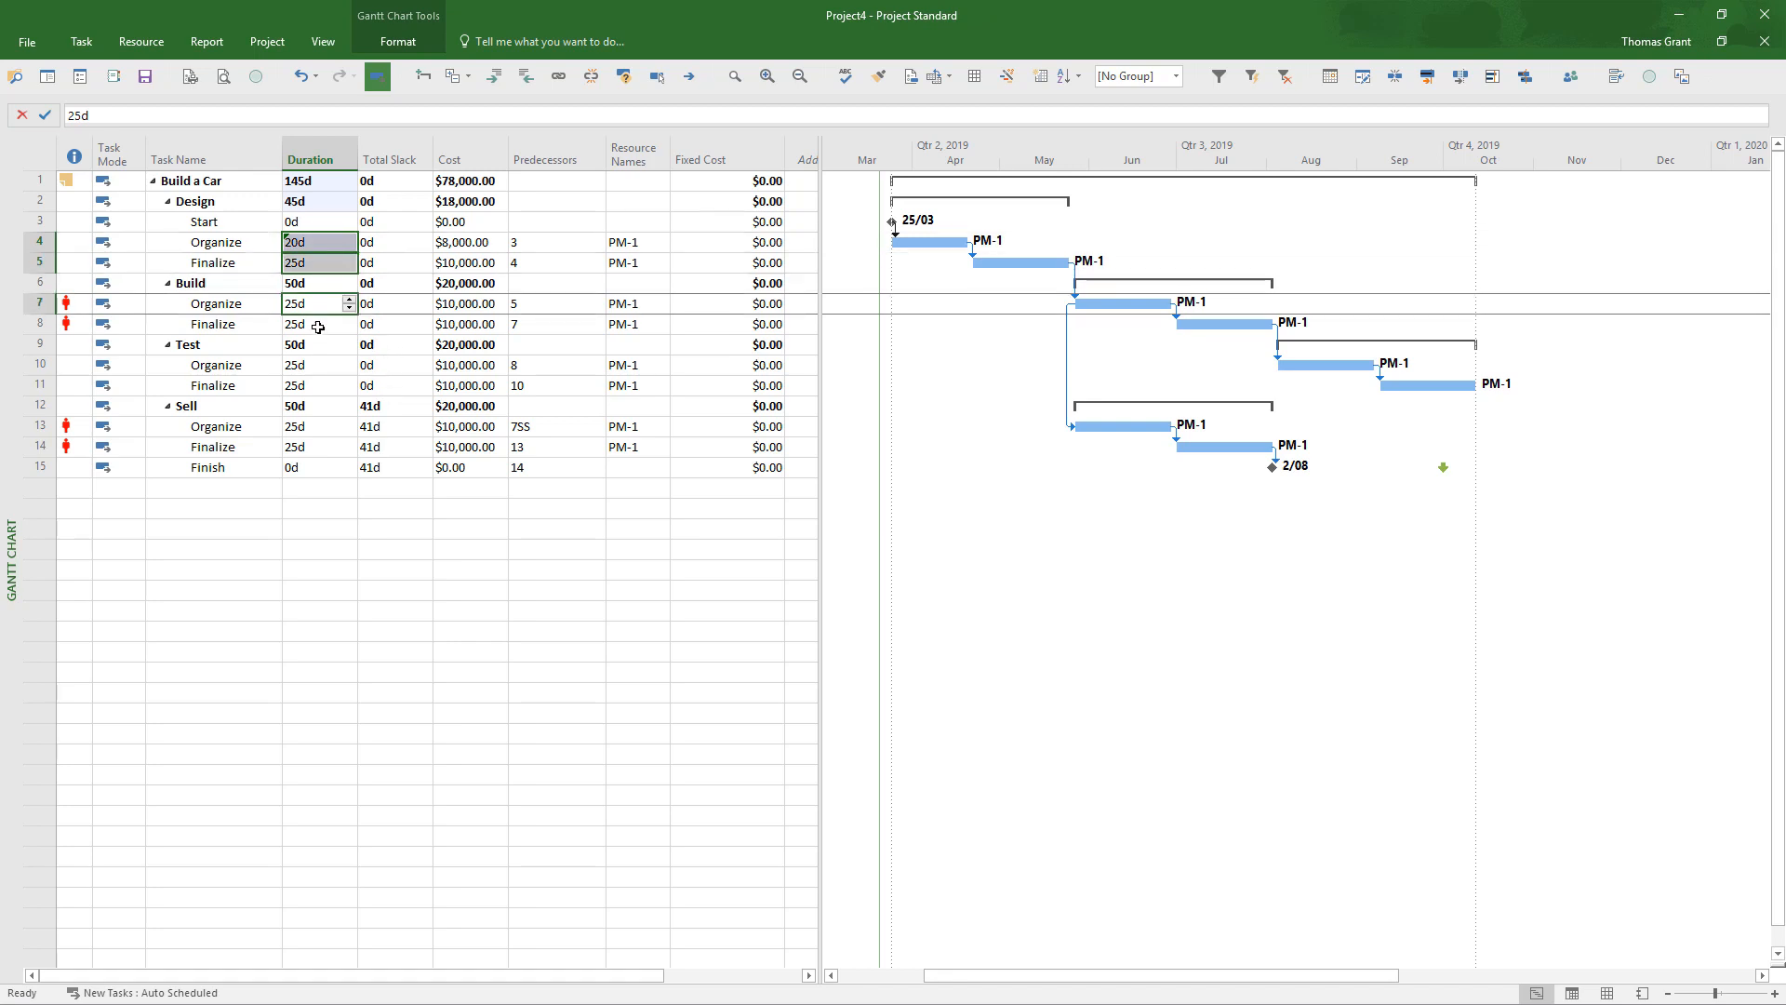
pyautogui.keyDown('ctrl'); pyautogui.click(318, 324); pyautogui.keyUp('ctrl')
pyautogui.keyDown('ctrl'); pyautogui.click(316, 369); pyautogui.keyUp('ctrl')
pyautogui.keyDown('ctrl'); pyautogui.click(316, 385); pyautogui.keyUp('ctrl')
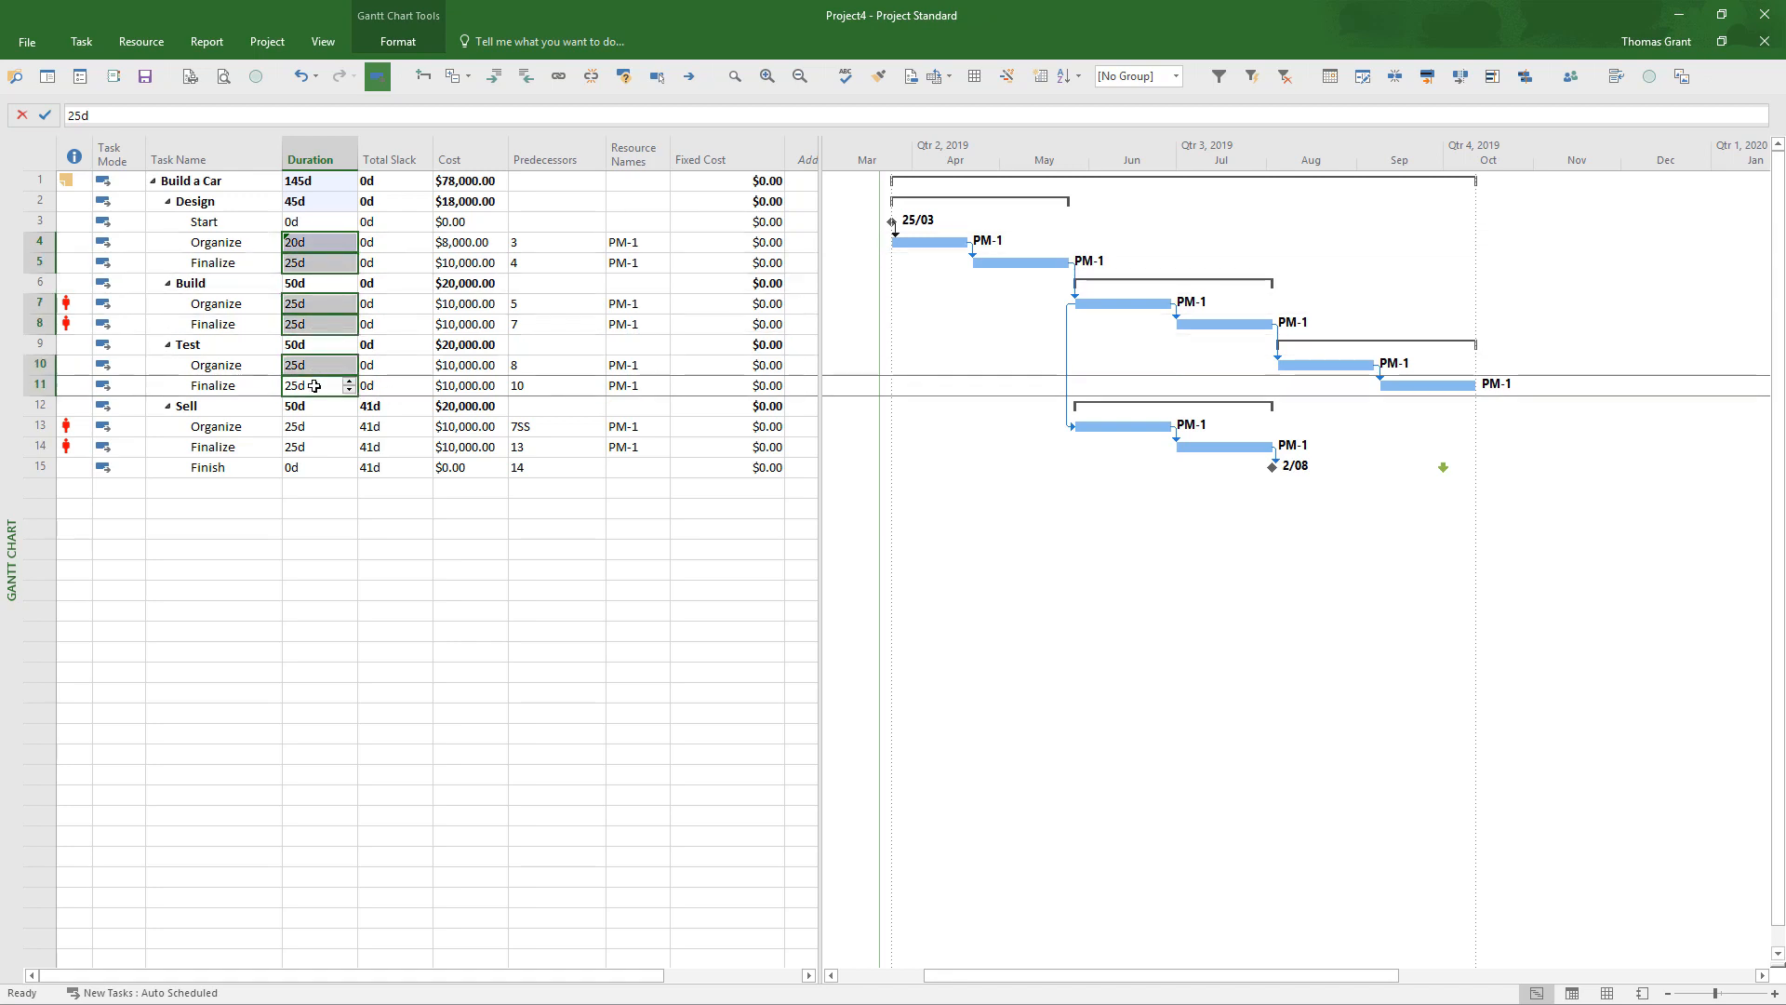
pyautogui.keyDown('ctrl'); pyautogui.click(317, 430); pyautogui.keyUp('ctrl')
pyautogui.keyDown('ctrl'); pyautogui.click(317, 448); pyautogui.keyUp('ctrl')
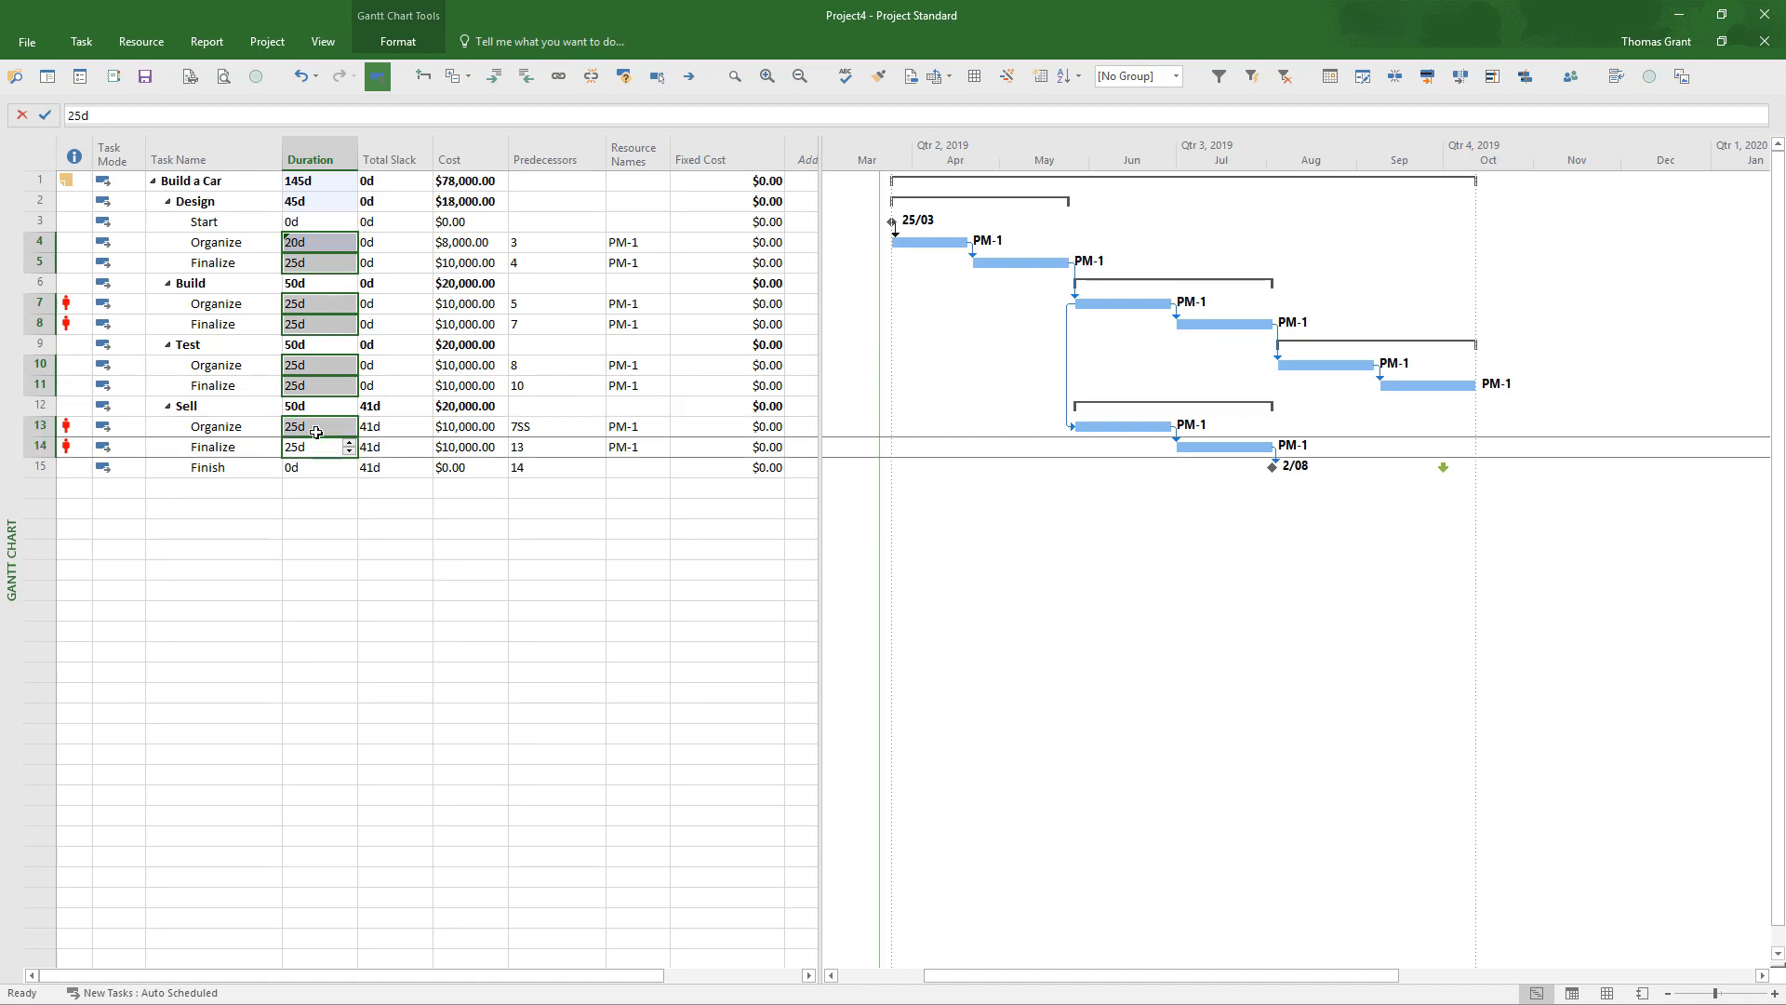
pyautogui.rightClick(314, 427)
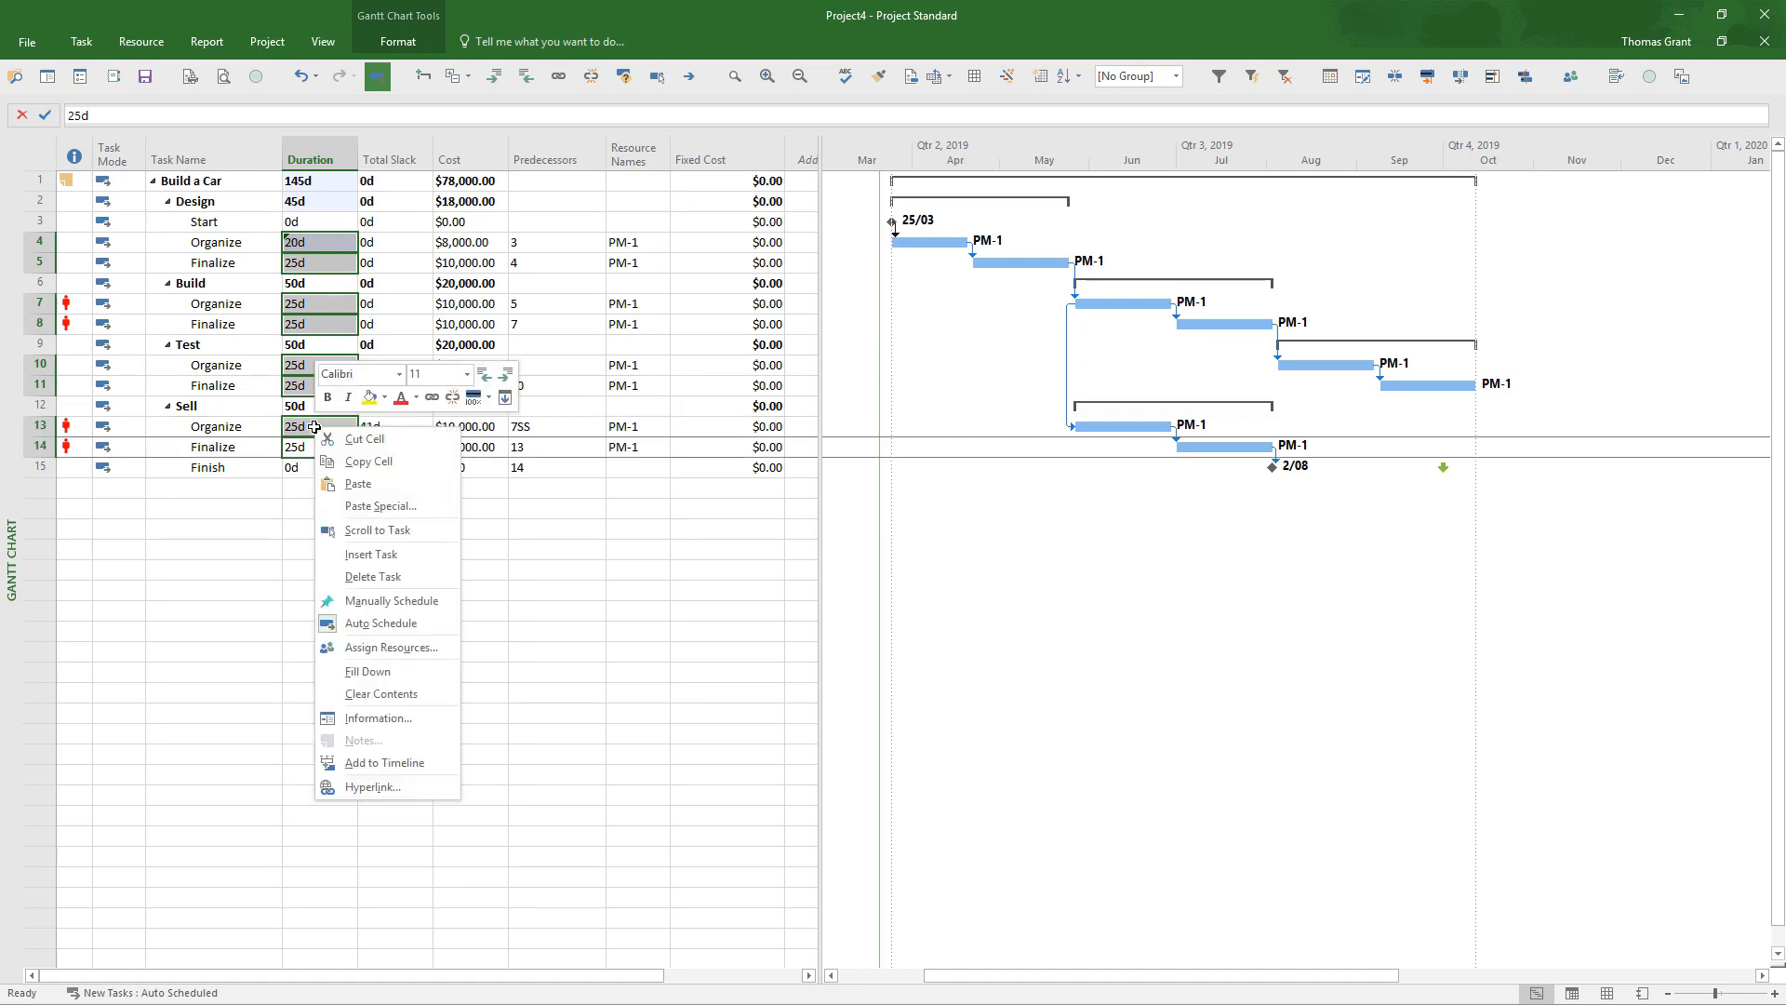
pyautogui.click(374, 672)
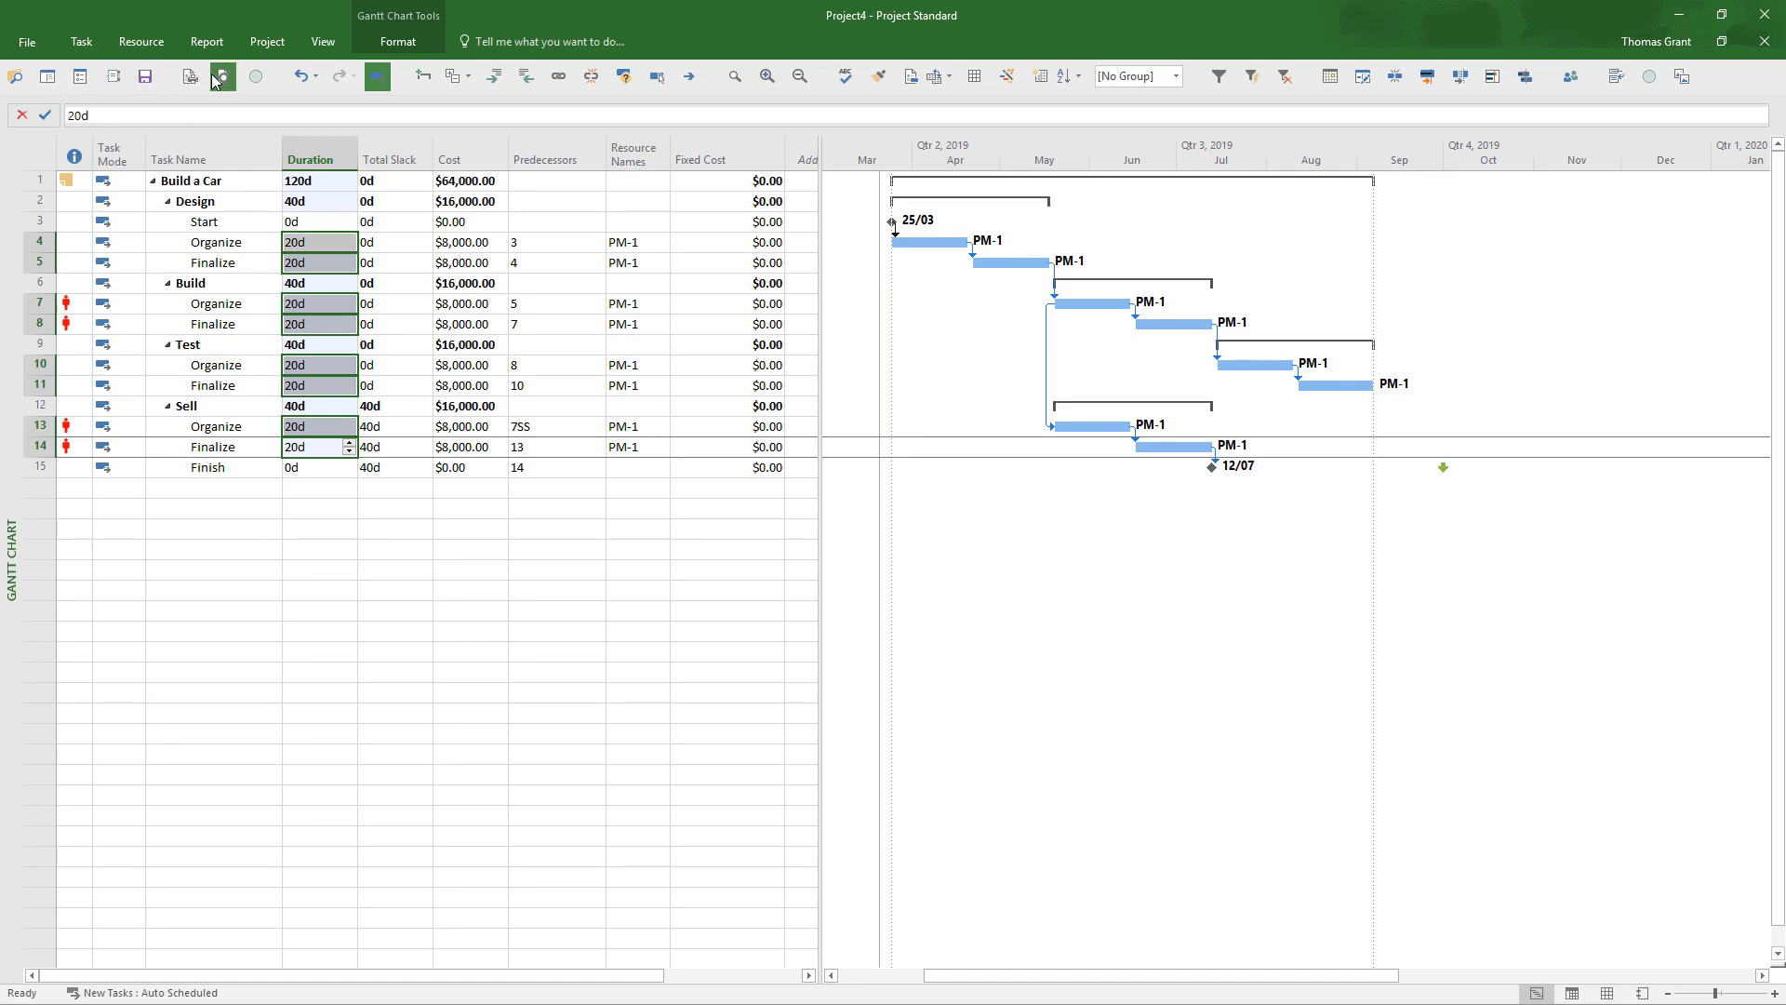
# - Highlight the critical tasks in red on the Gantt chart
pyautogui.click(269, 44)
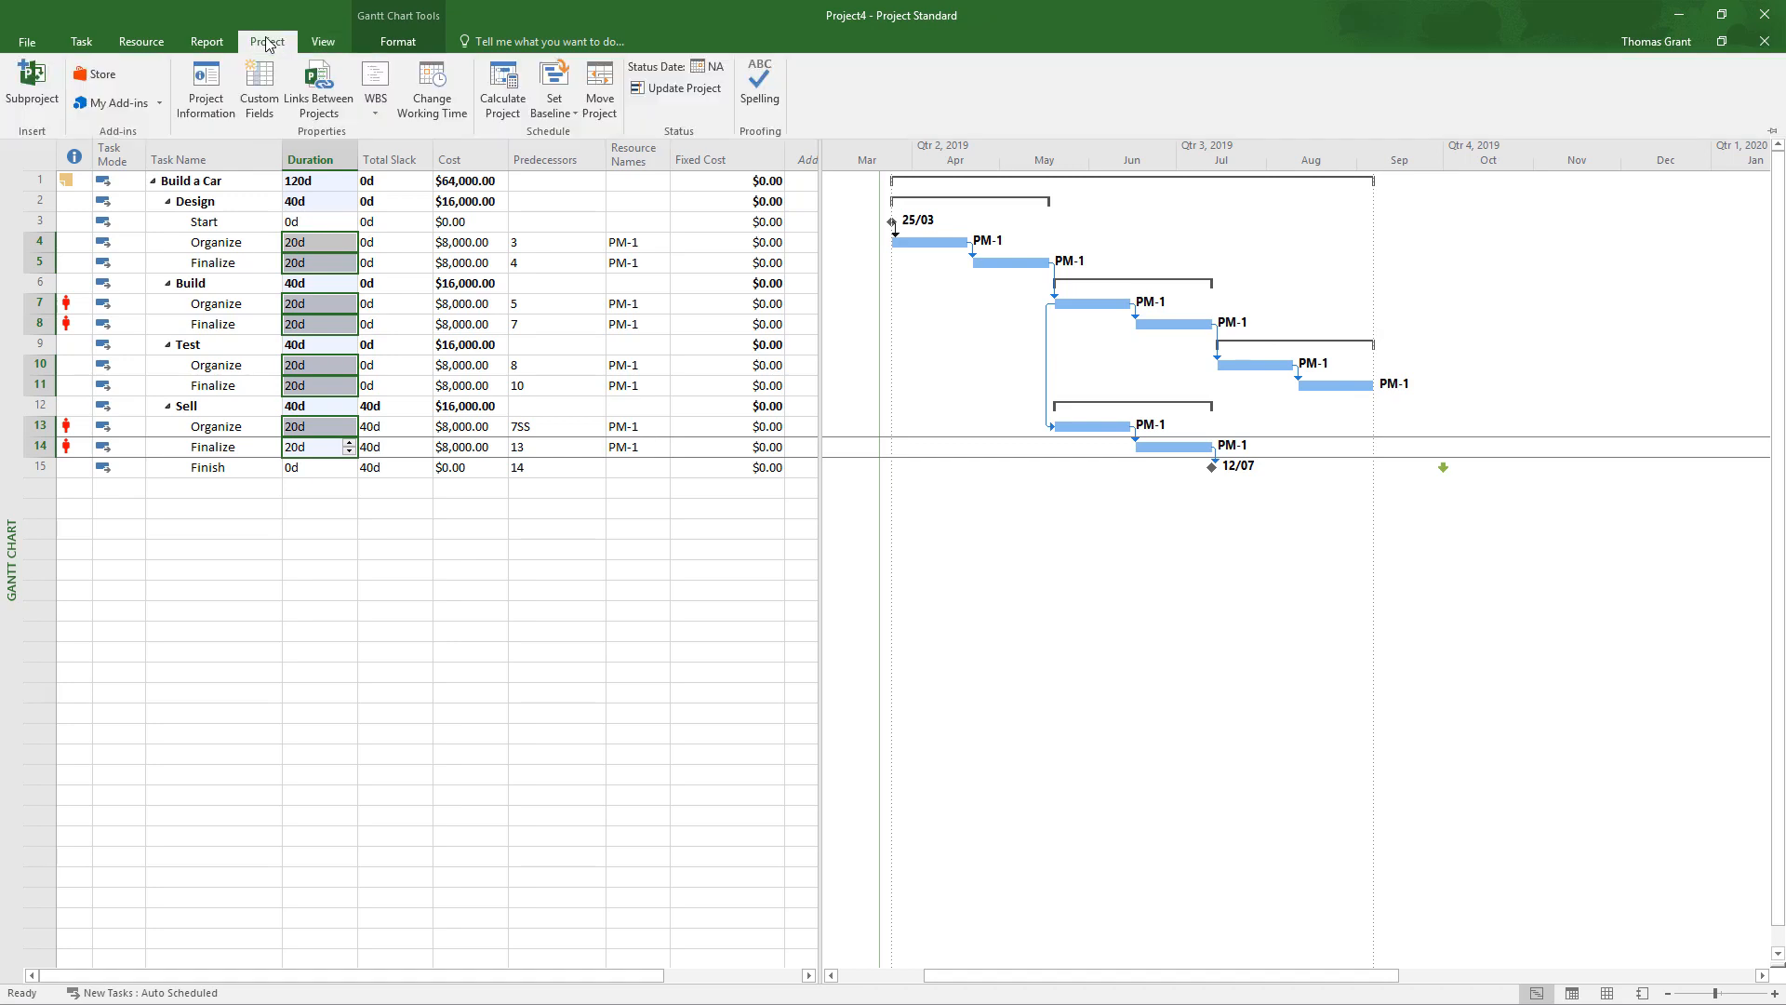
pyautogui.click(406, 46)
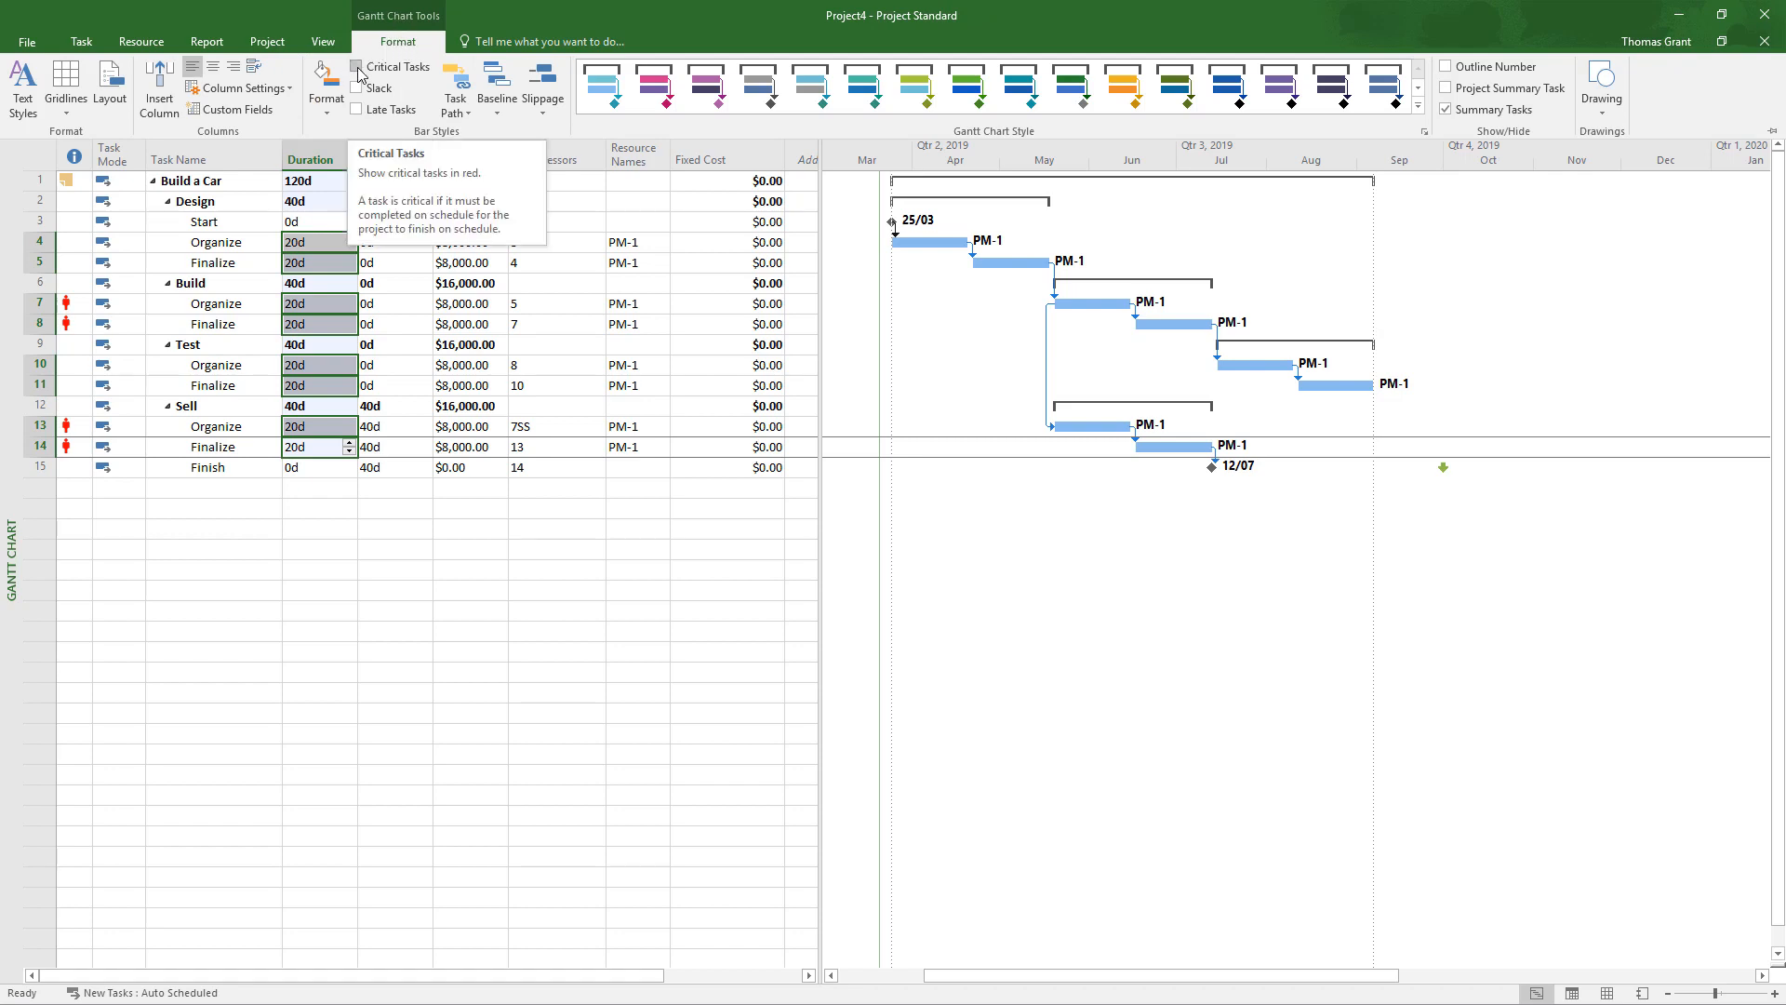
pyautogui.click(357, 67)
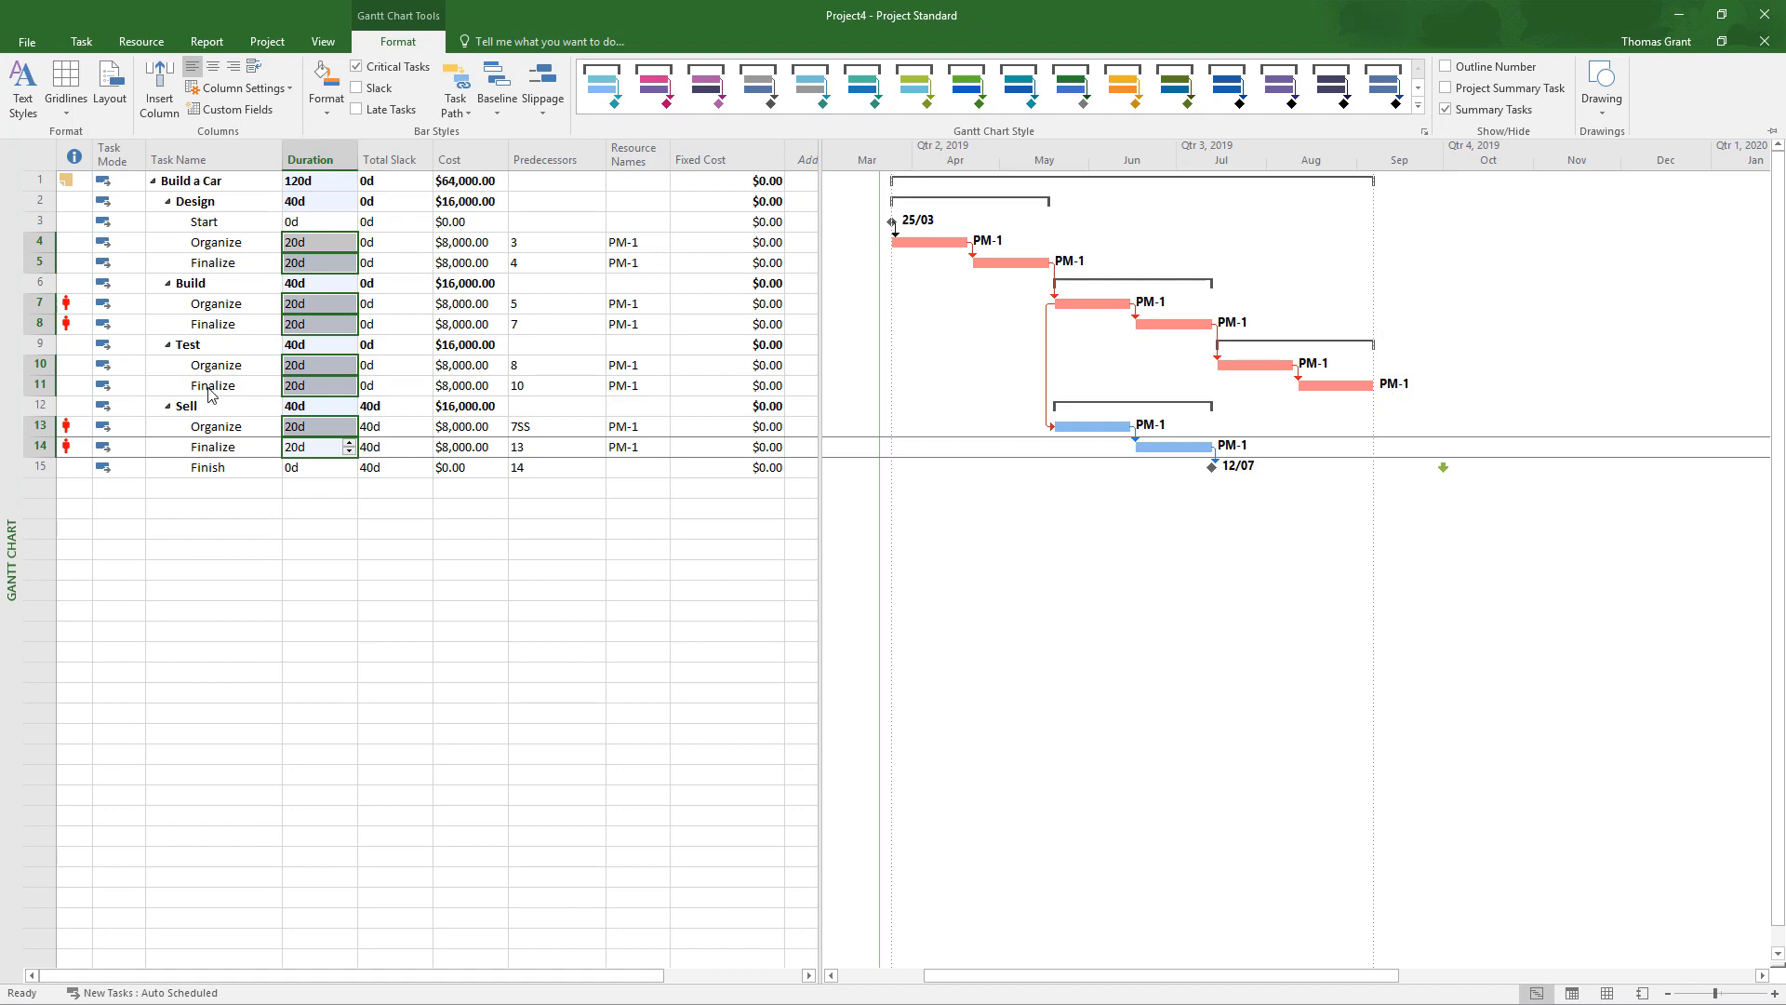
# - Add task 11 as a second predecessor of the Finish milestone with a Finish-to-Finish (FF) link
pyautogui.click(540, 470)
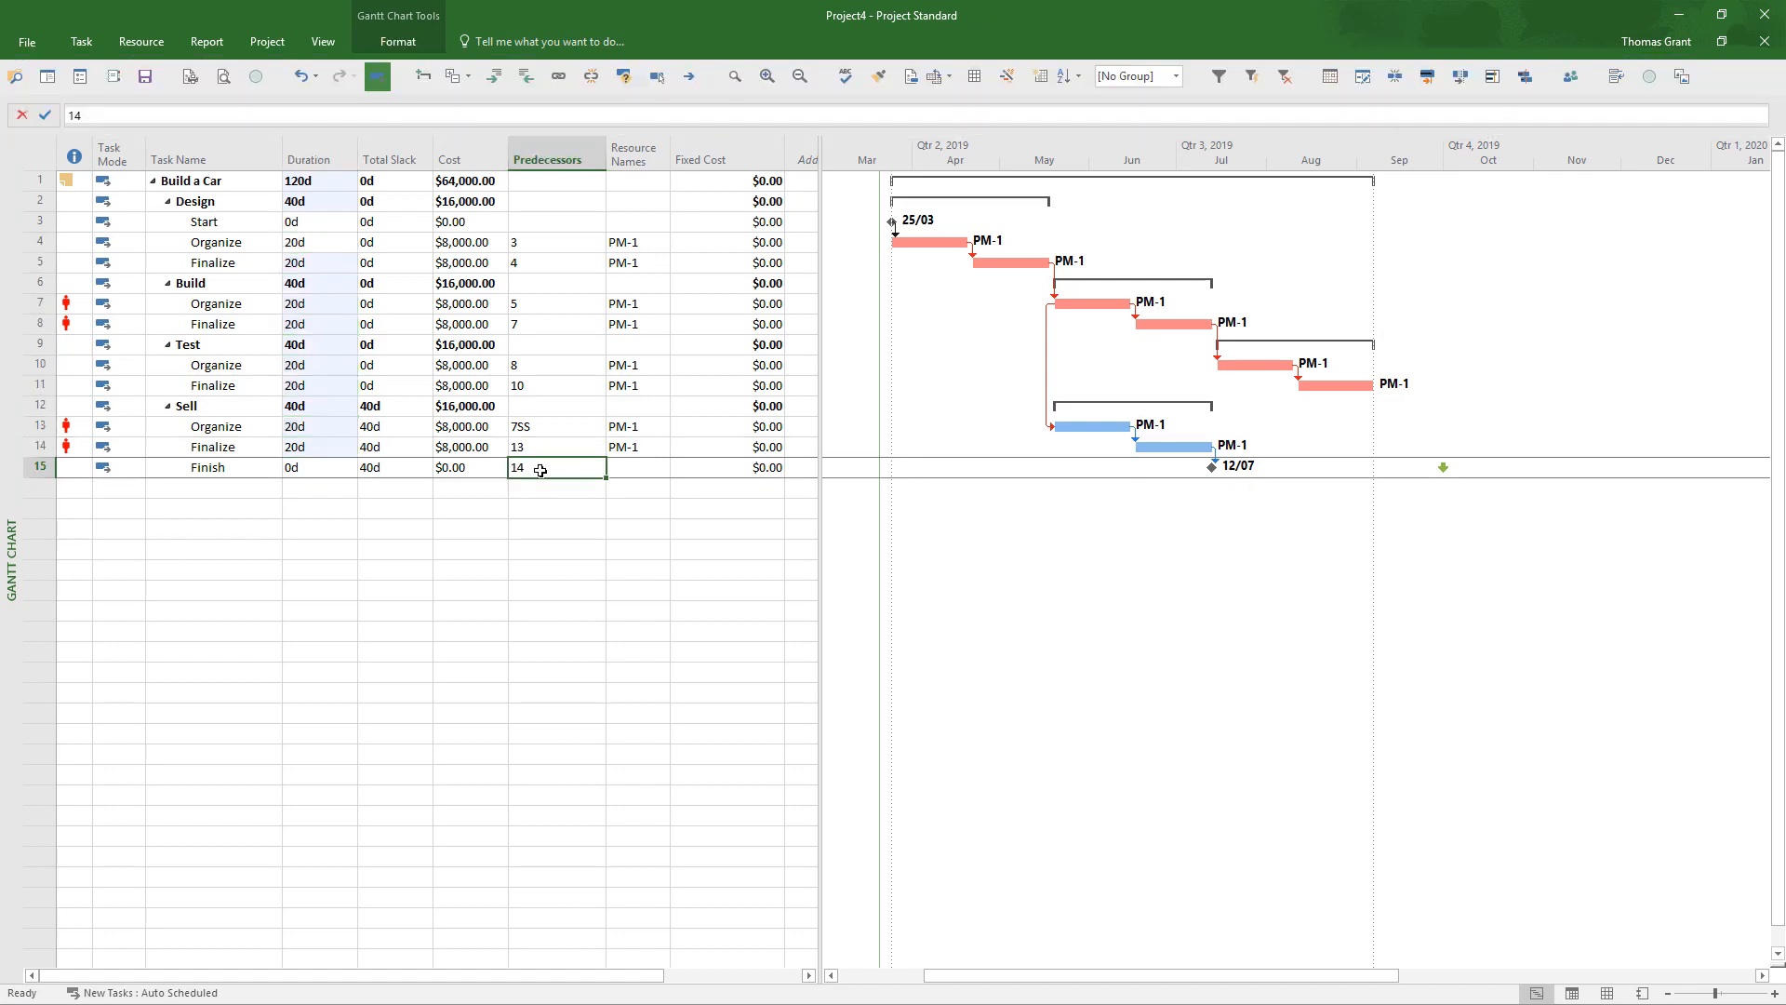
pyautogui.click(541, 469)
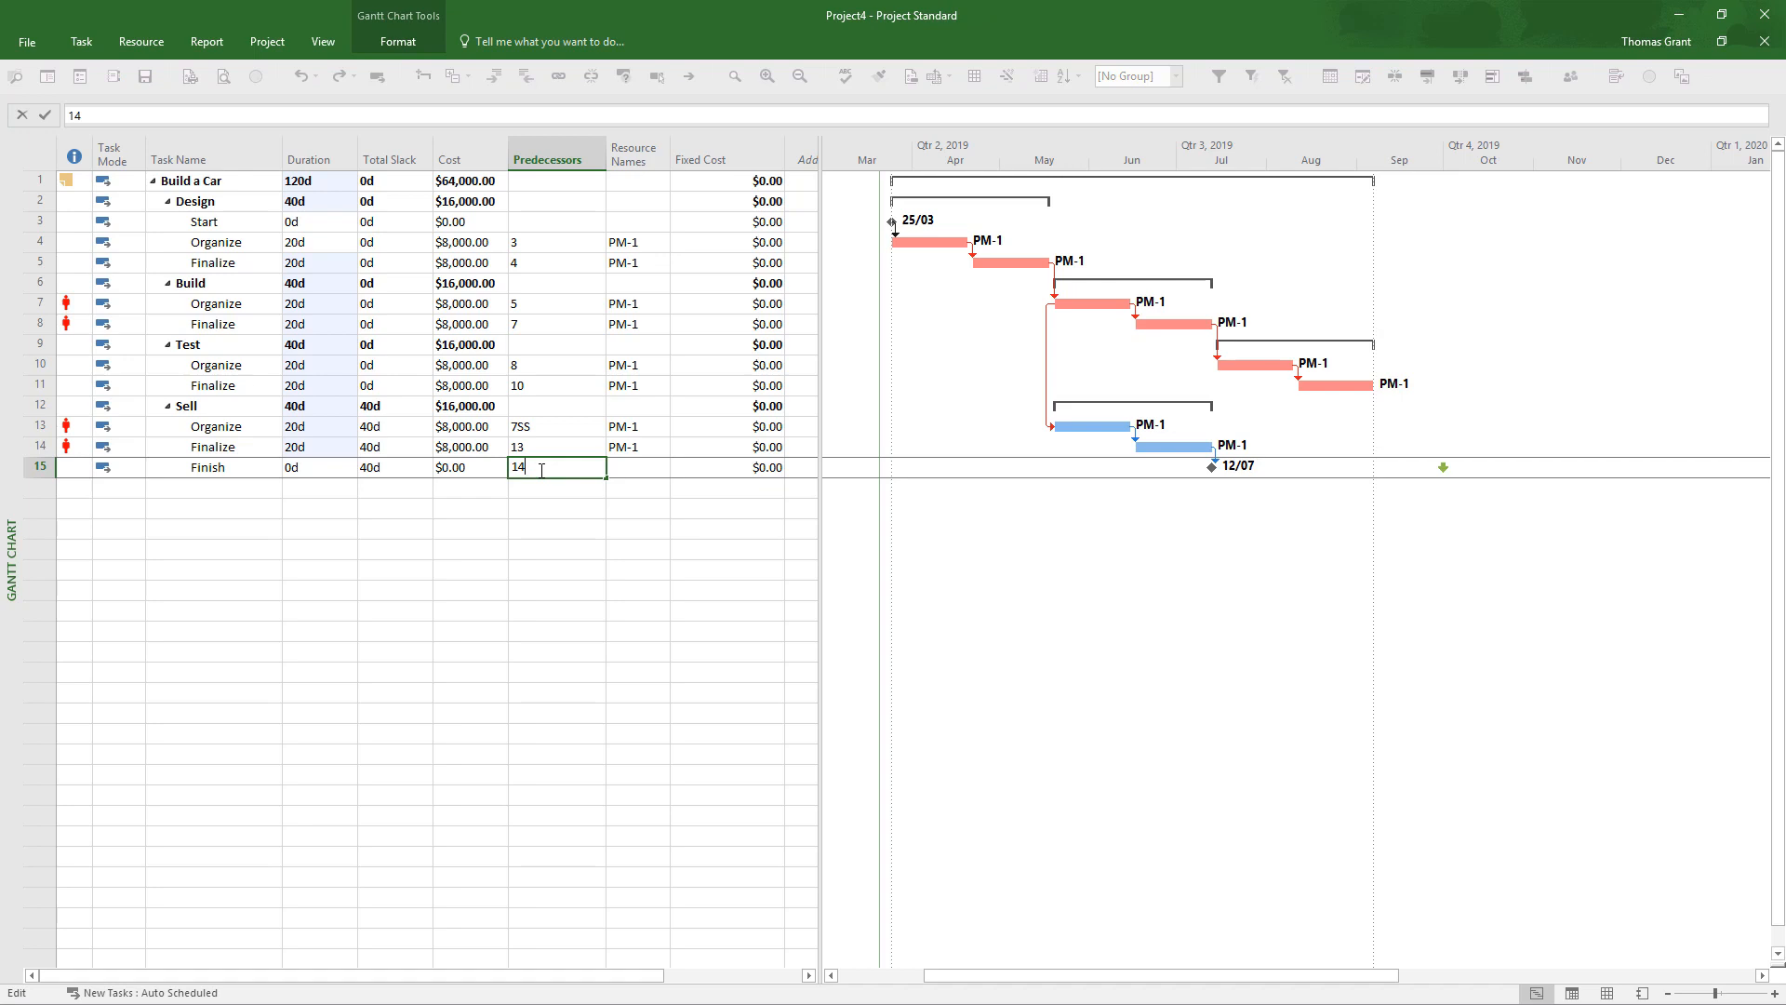
pyautogui.doubleClick(495, 468)
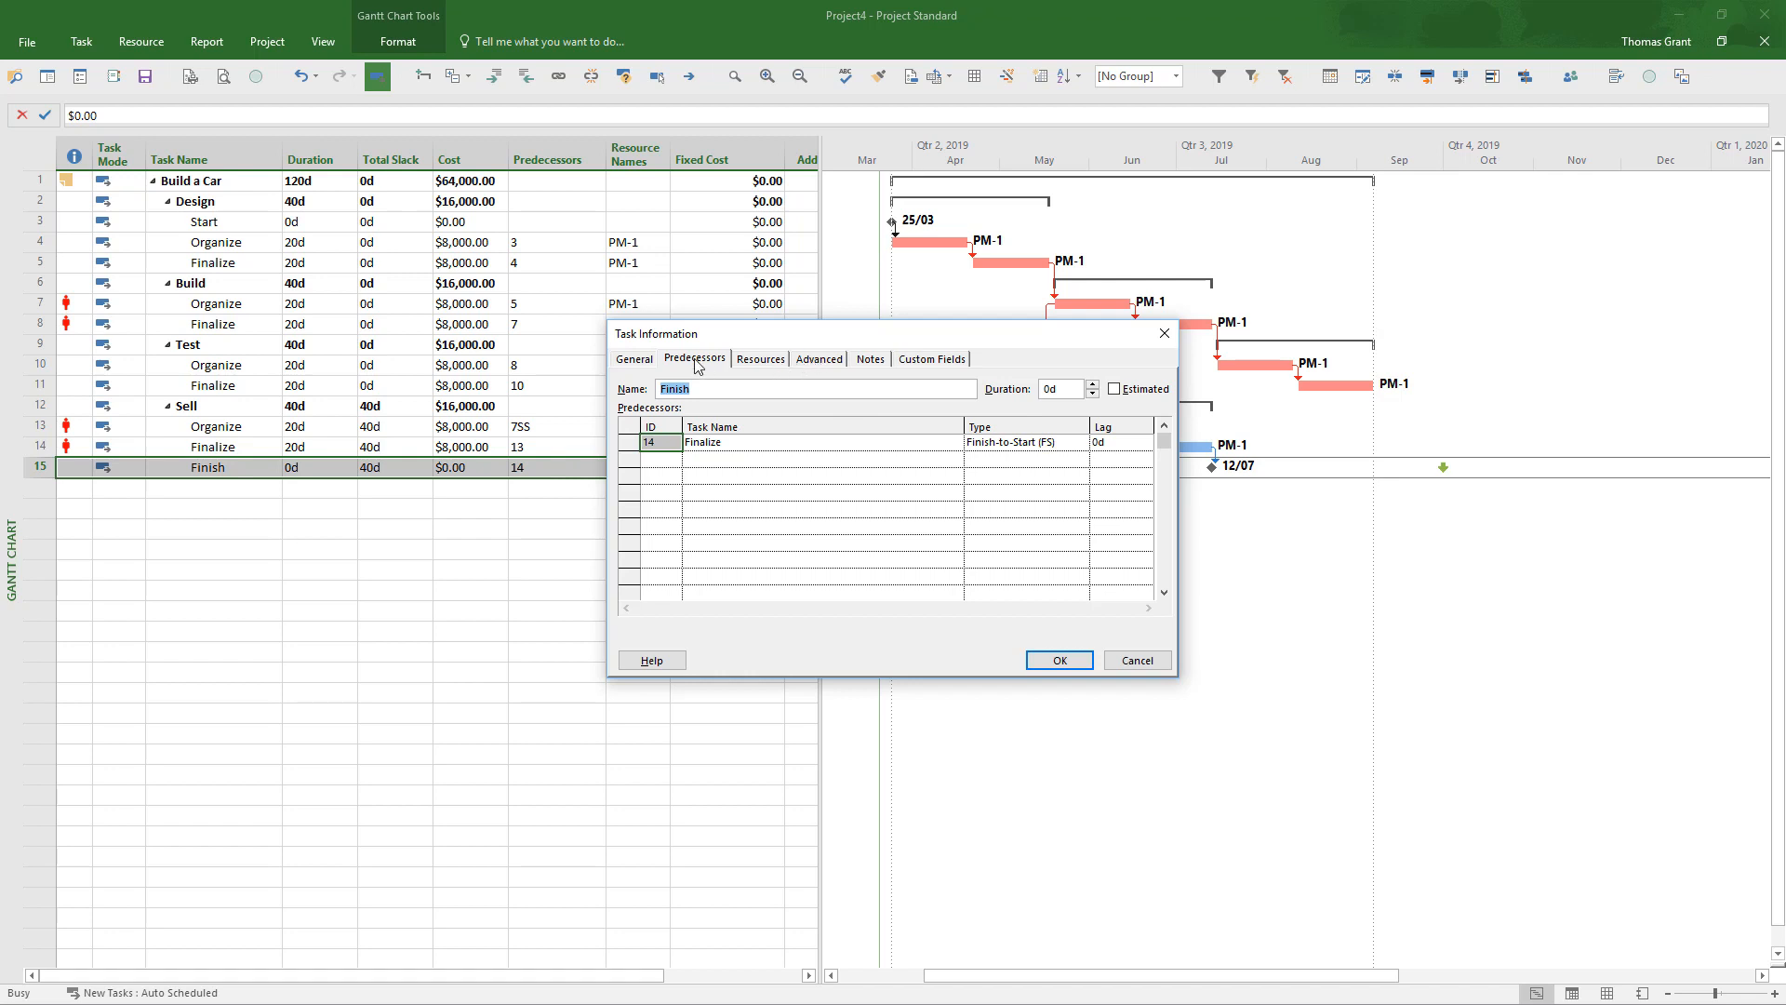
pyautogui.click(664, 459)
pyautogui.write('11')
pyautogui.click(1034, 461)
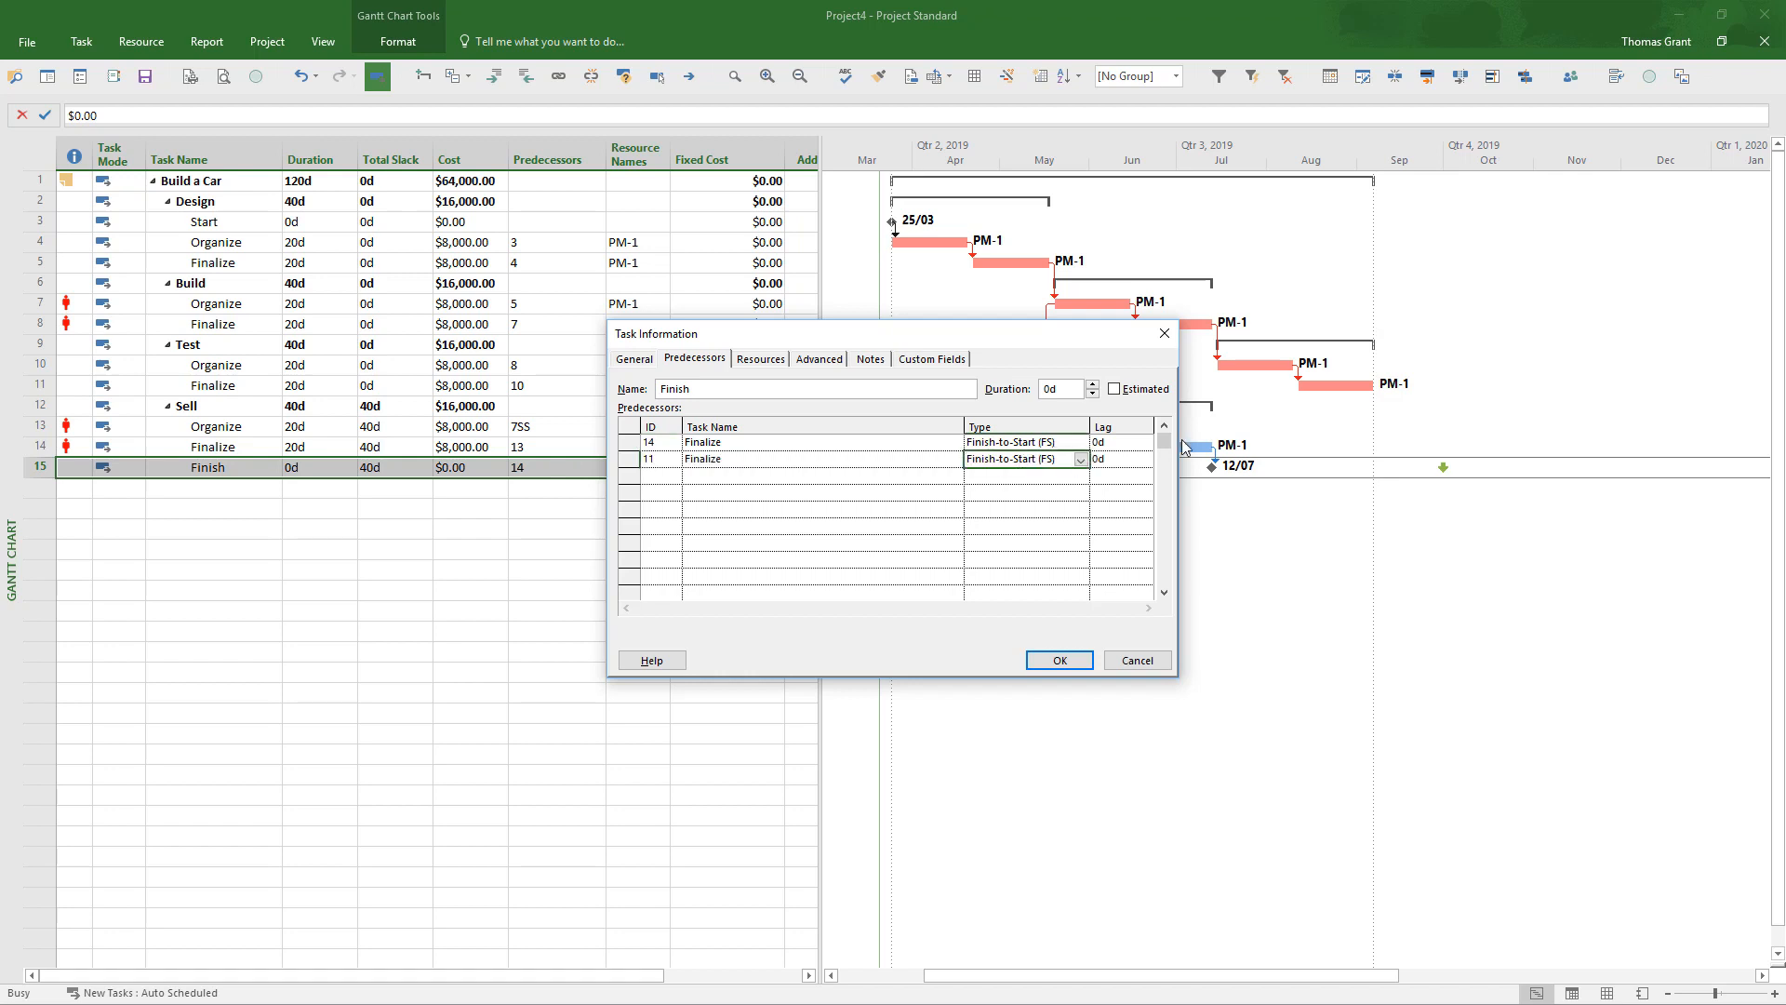
pyautogui.click(1081, 461)
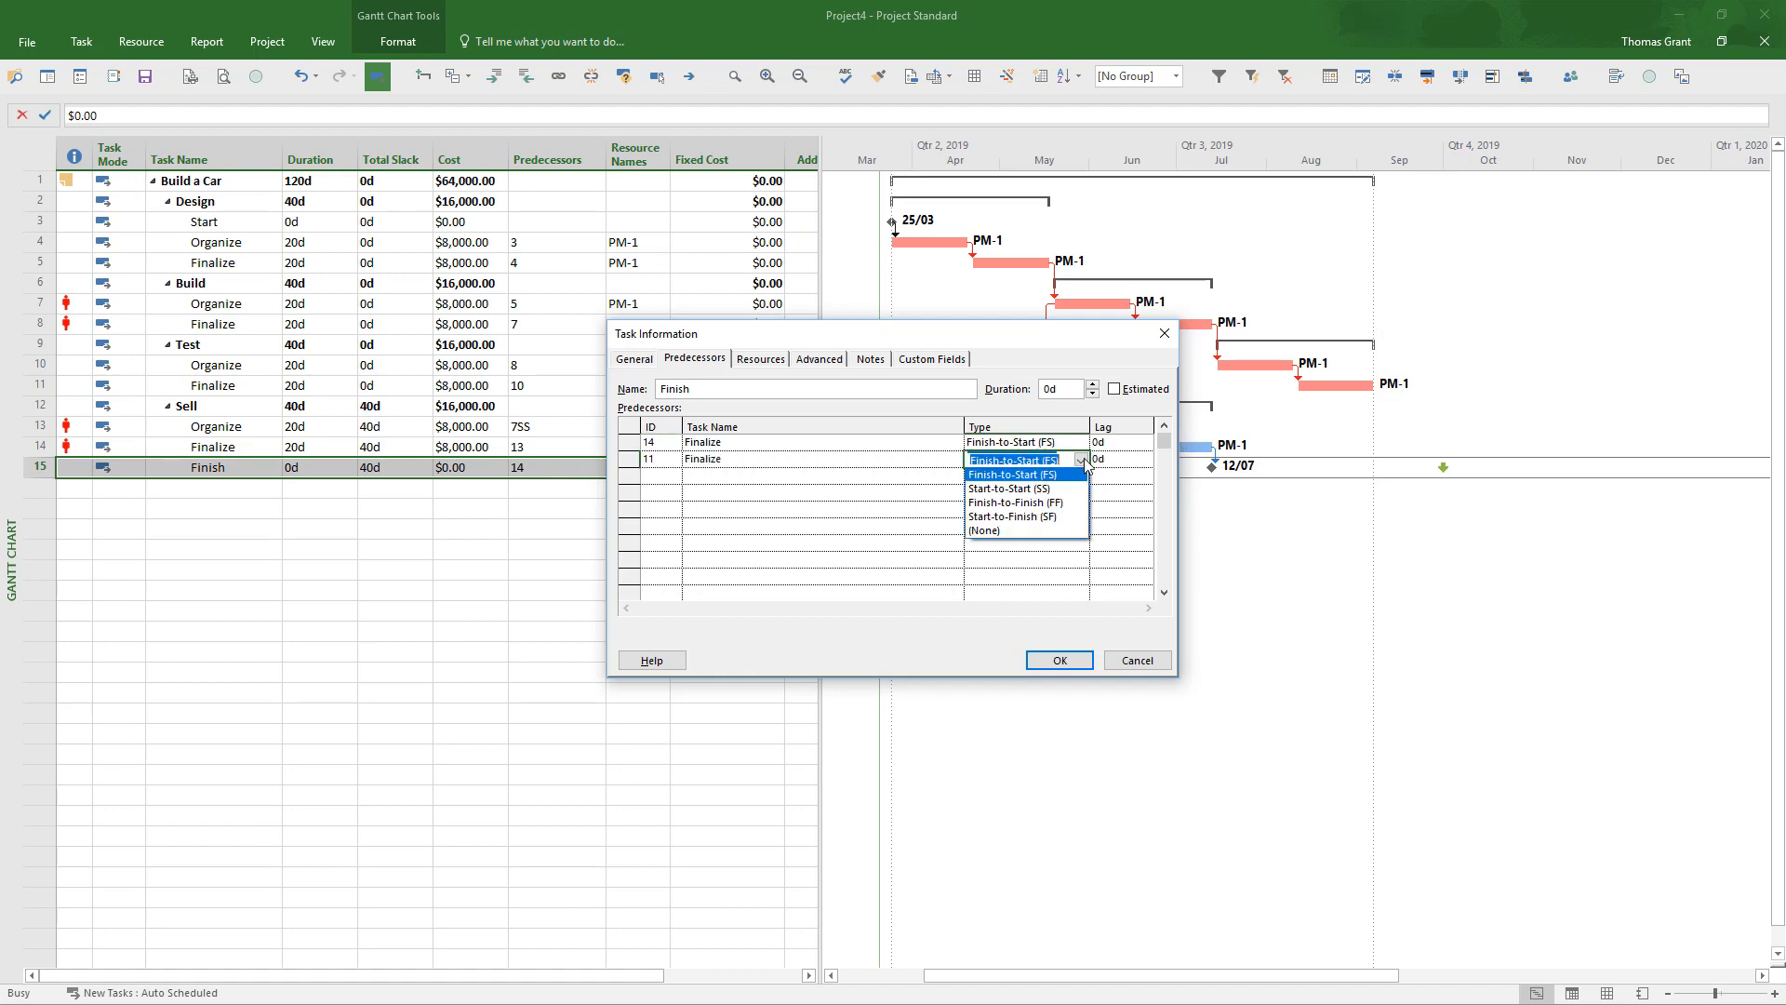
pyautogui.click(1037, 503)
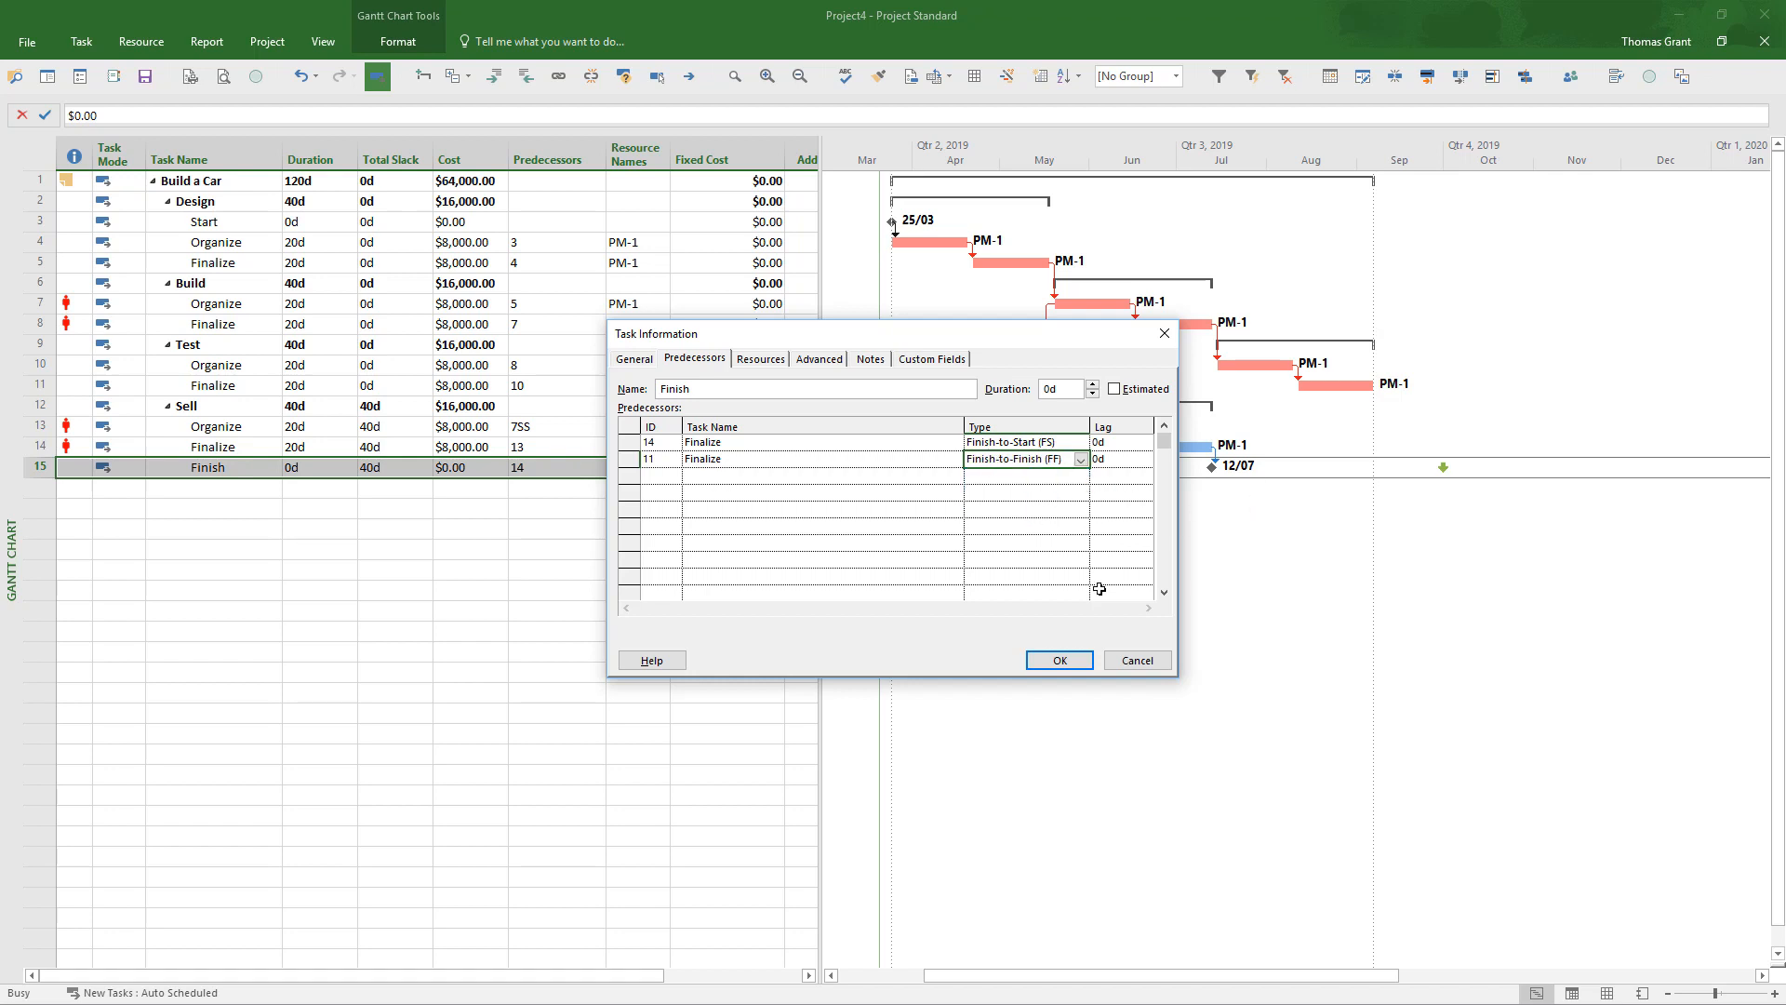
pyautogui.click(1037, 659)
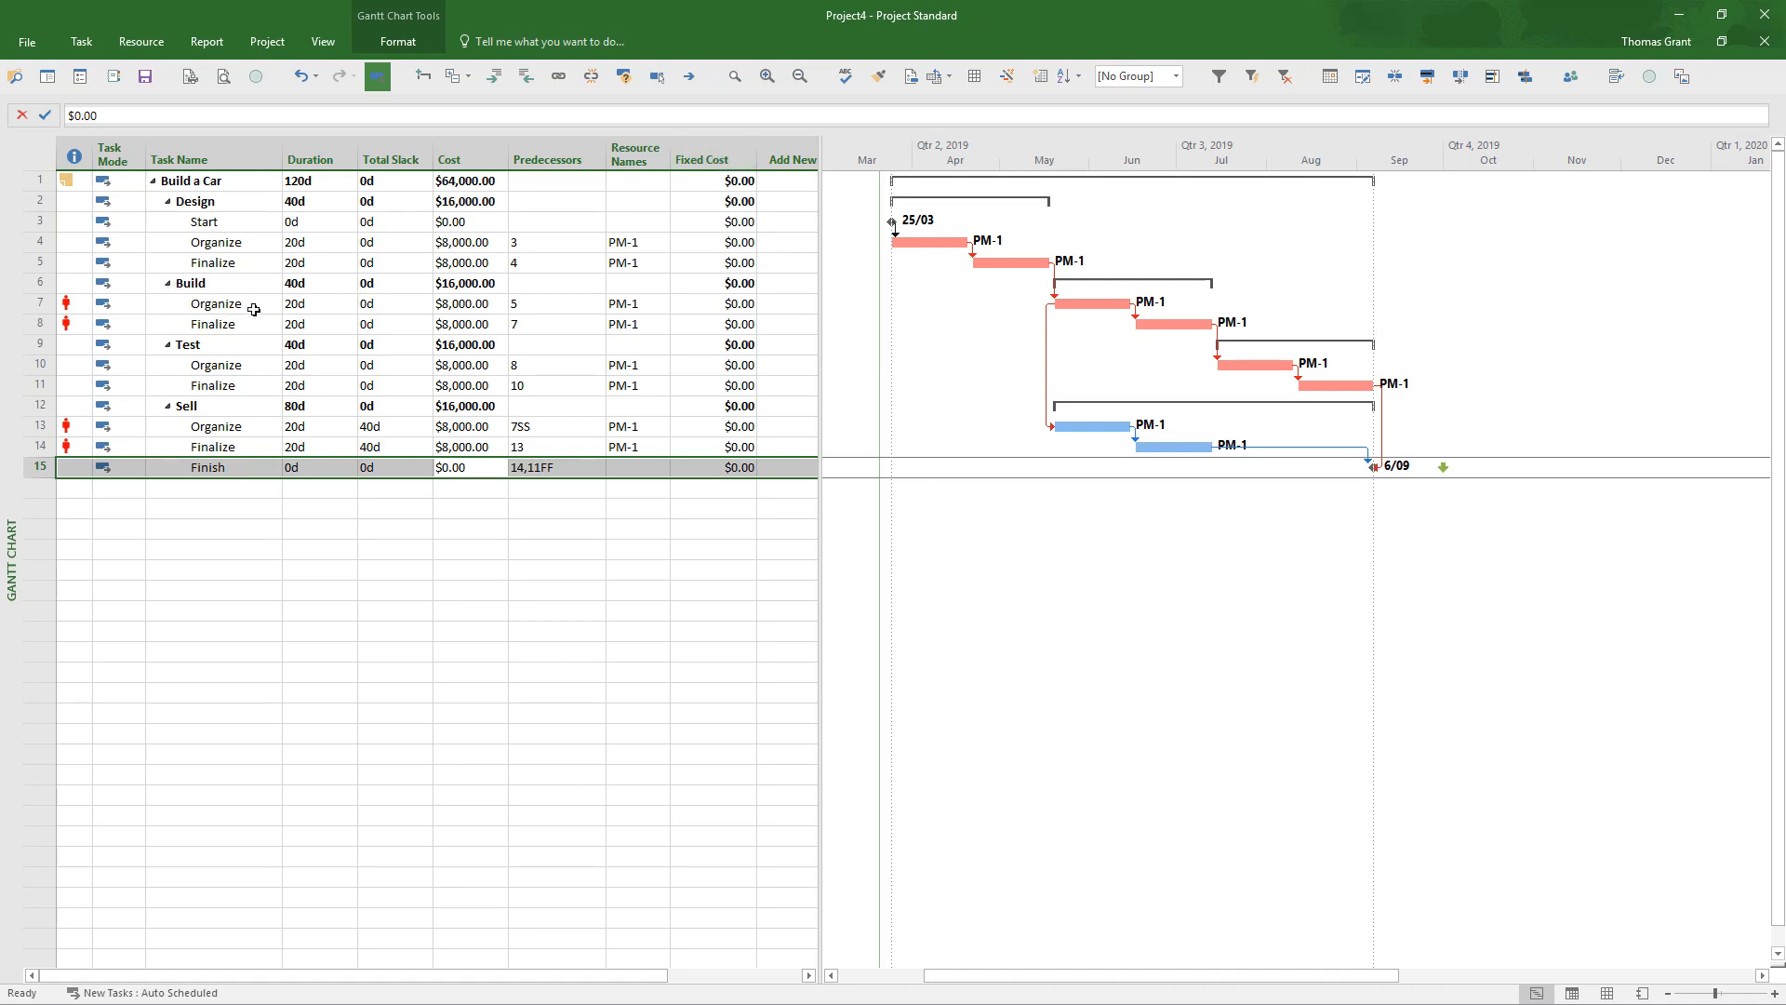
# - Set the fixed cost of Build's Organize task to $49,750,000 and widen the Cost column to fit the amounts
pyautogui.click(735, 305)
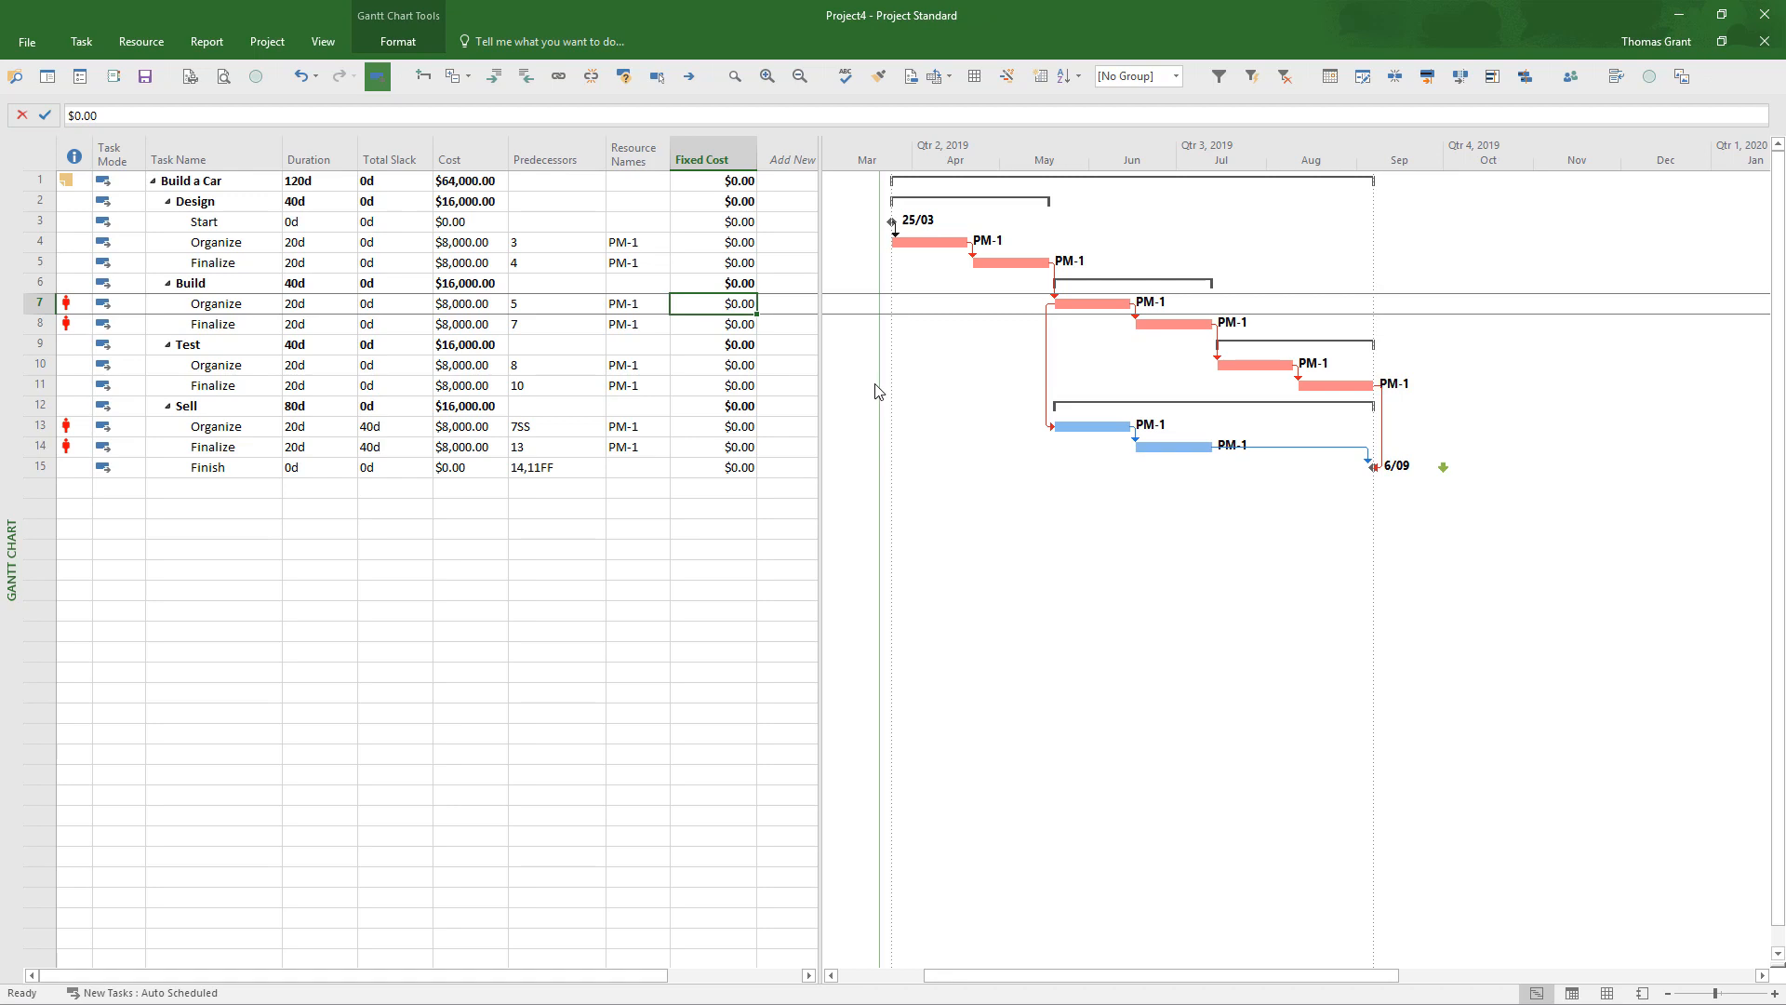
pyautogui.write('4975')
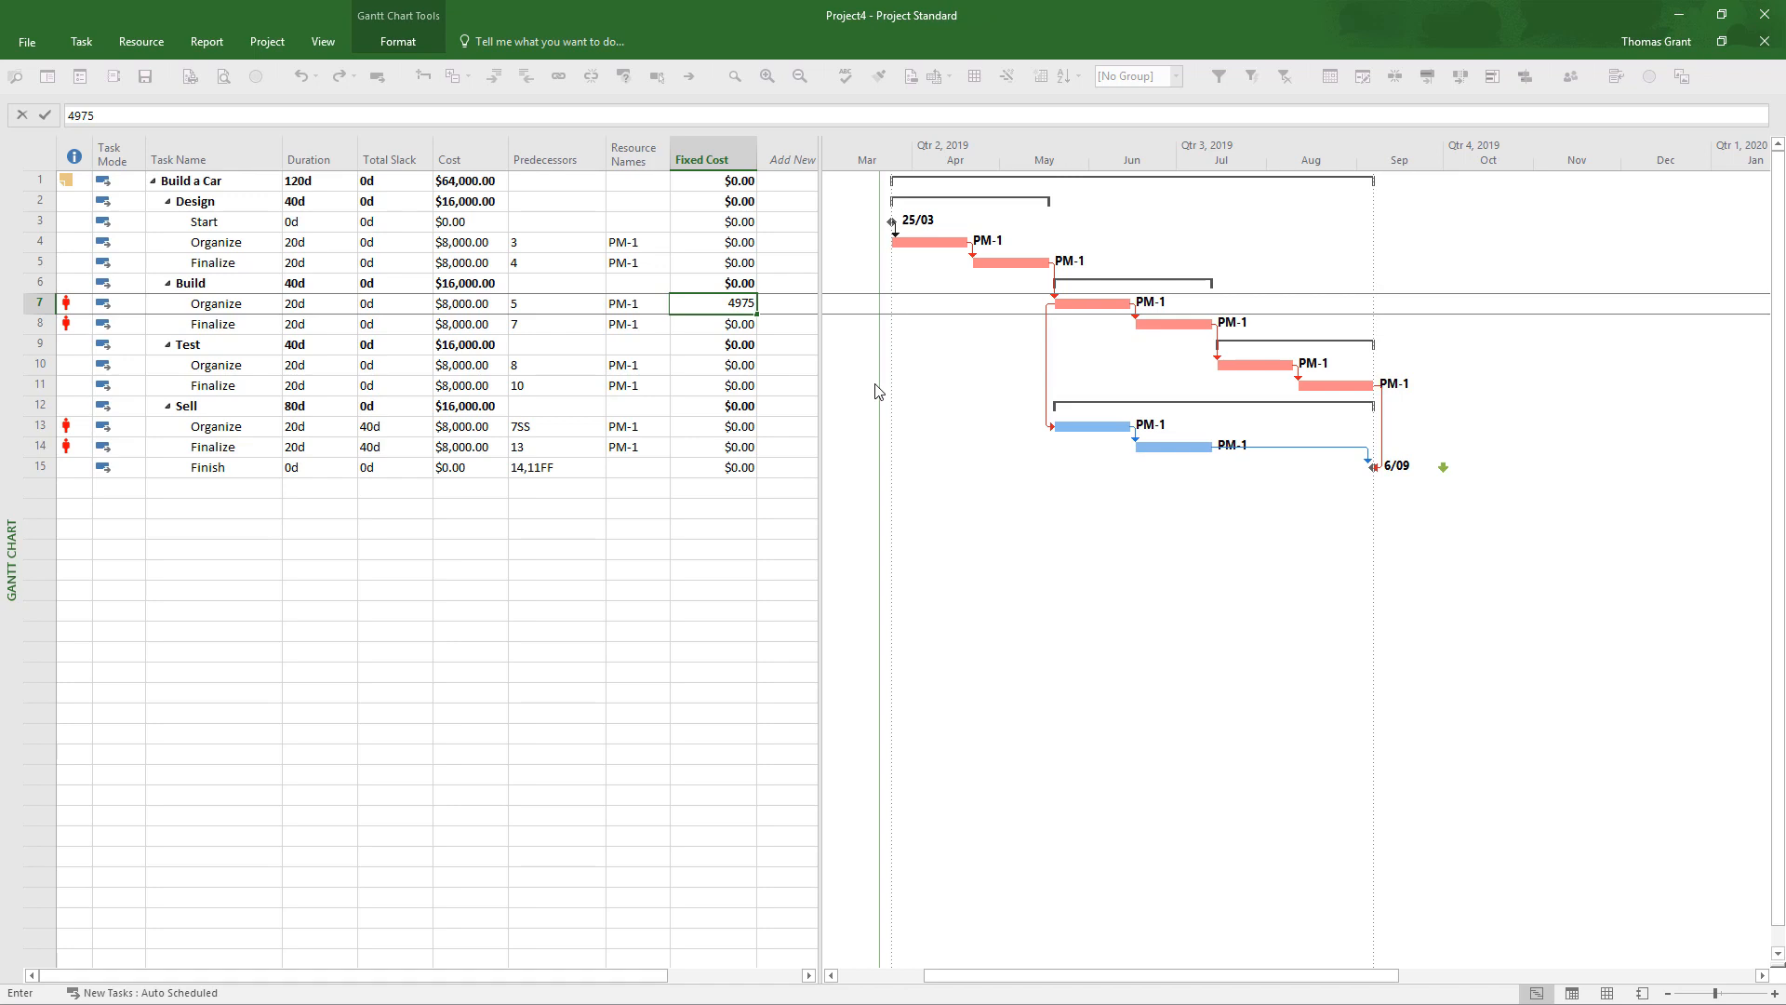
pyautogui.write('0000')
pyautogui.press('Return')
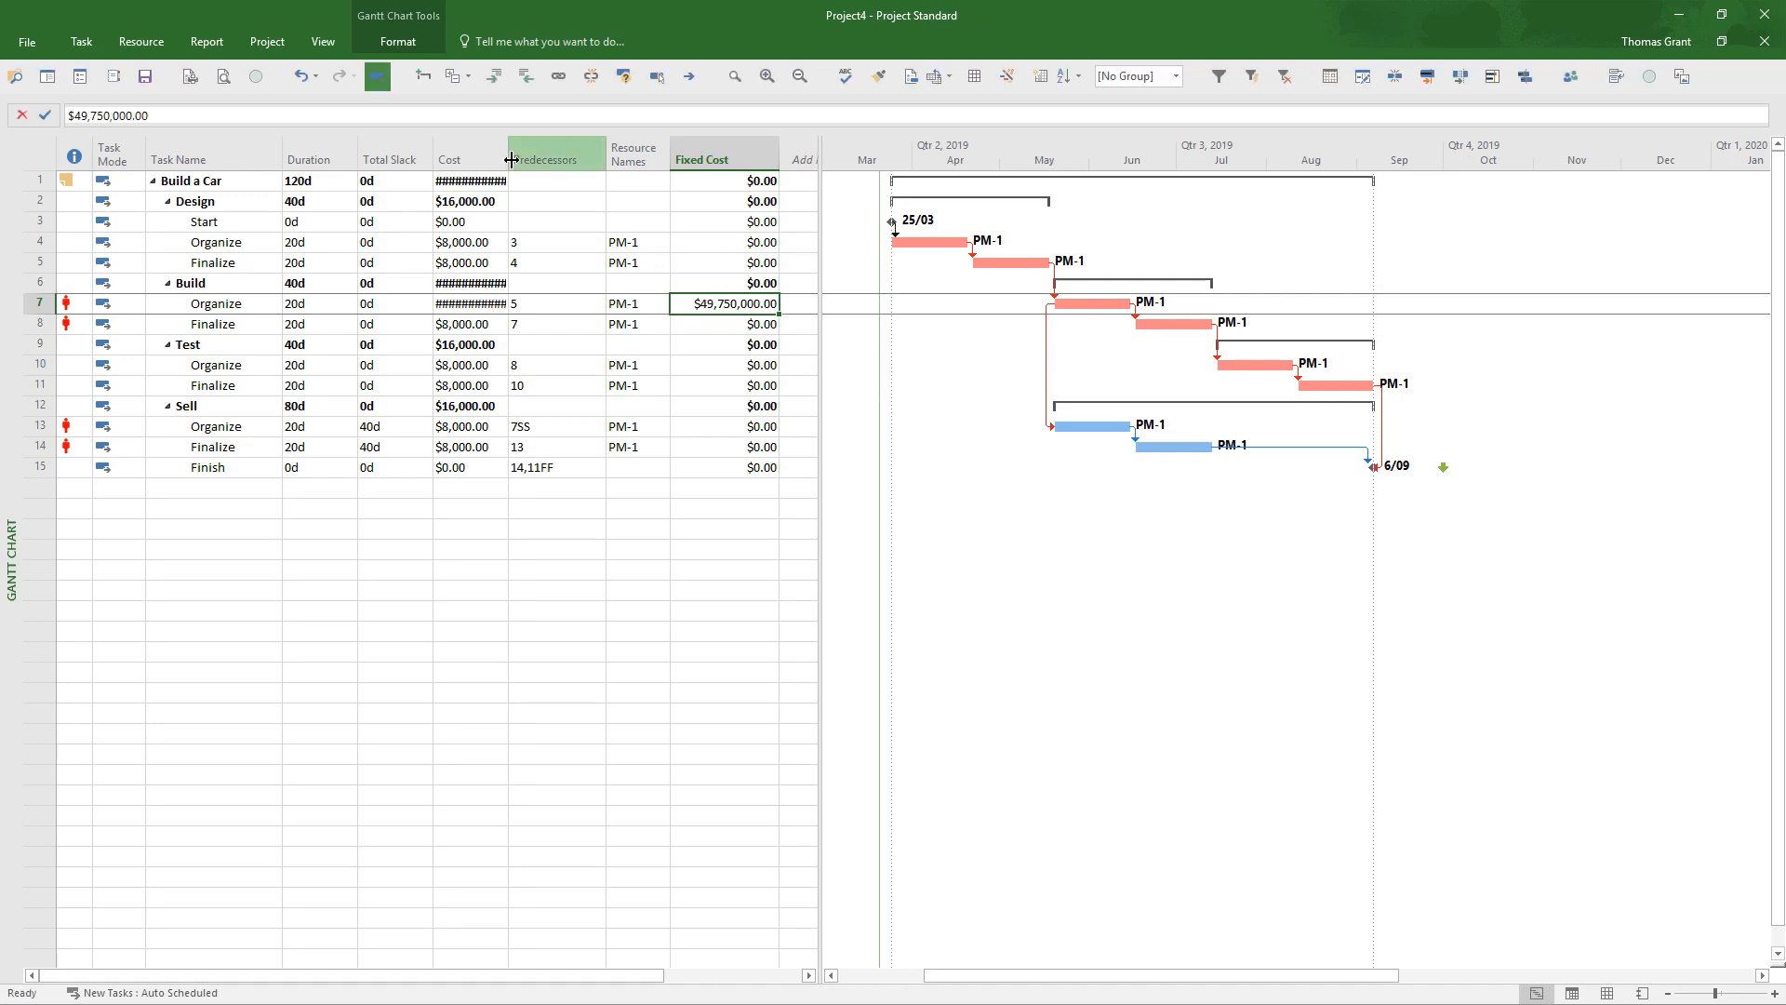
pyautogui.moveTo(509, 160); pyautogui.dragTo(542, 162)
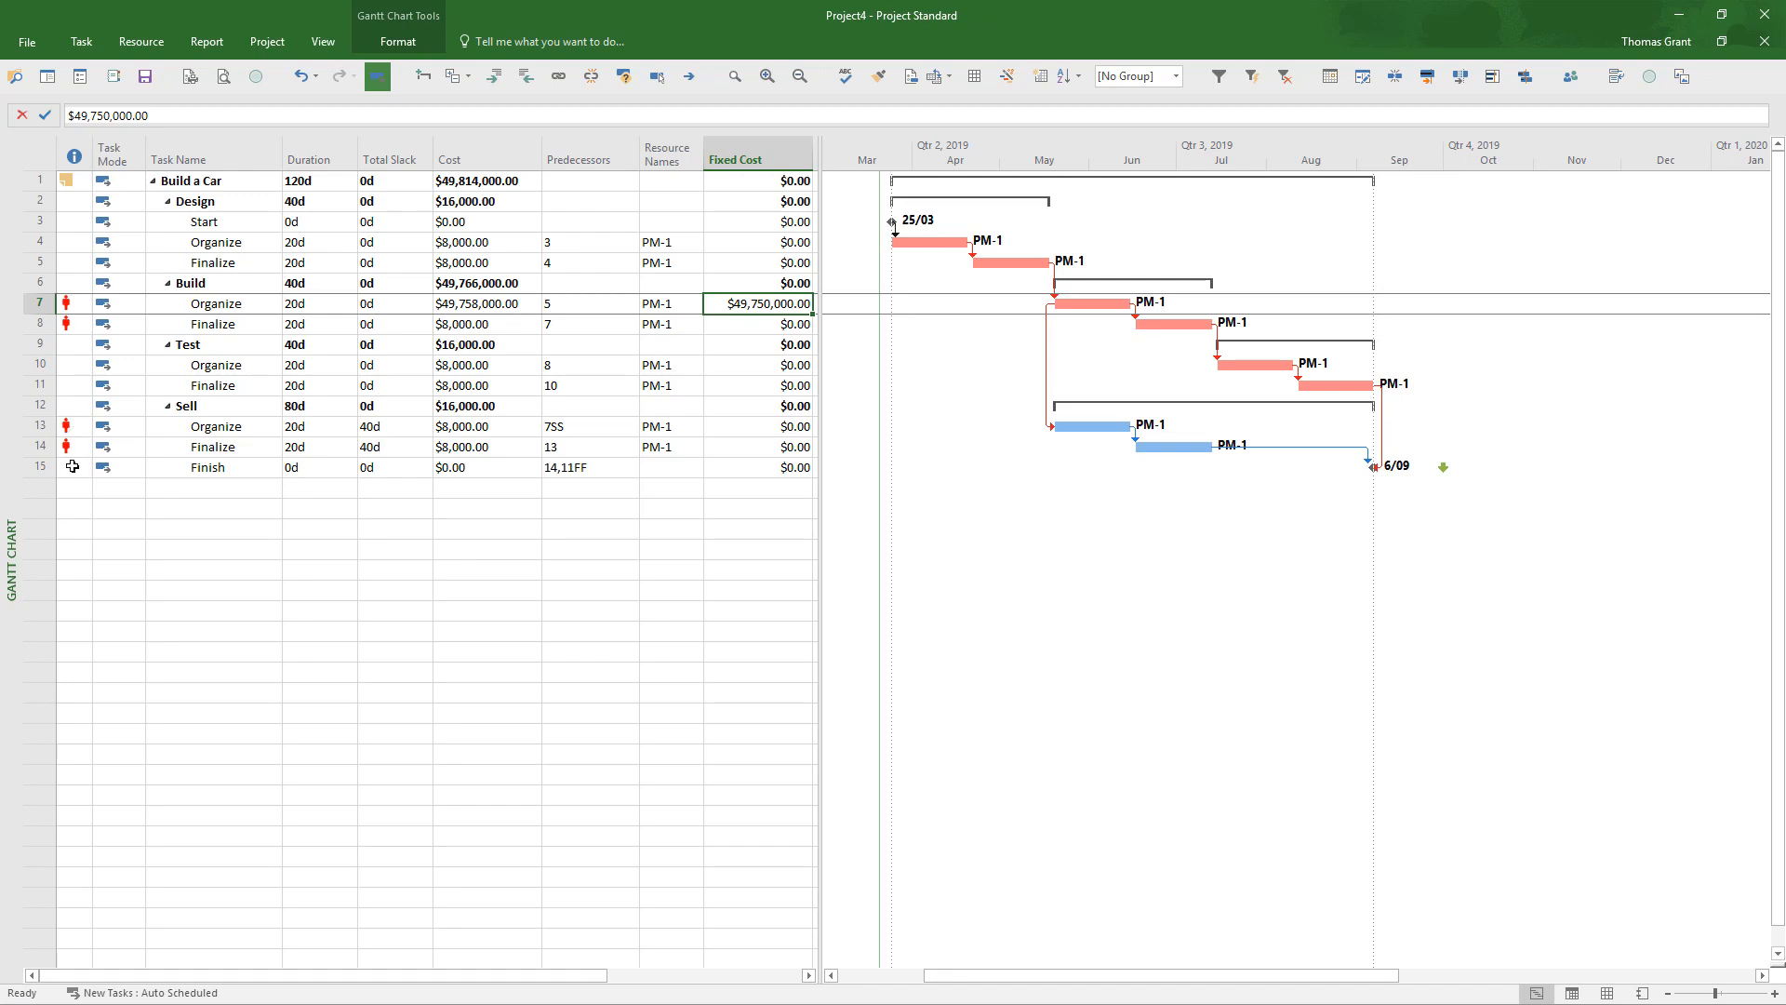
# - Try rescheduling Sell's overallocated Finalize and Organize tasks to their available dates, and undo both reschedules
pyautogui.moveTo(66, 445)
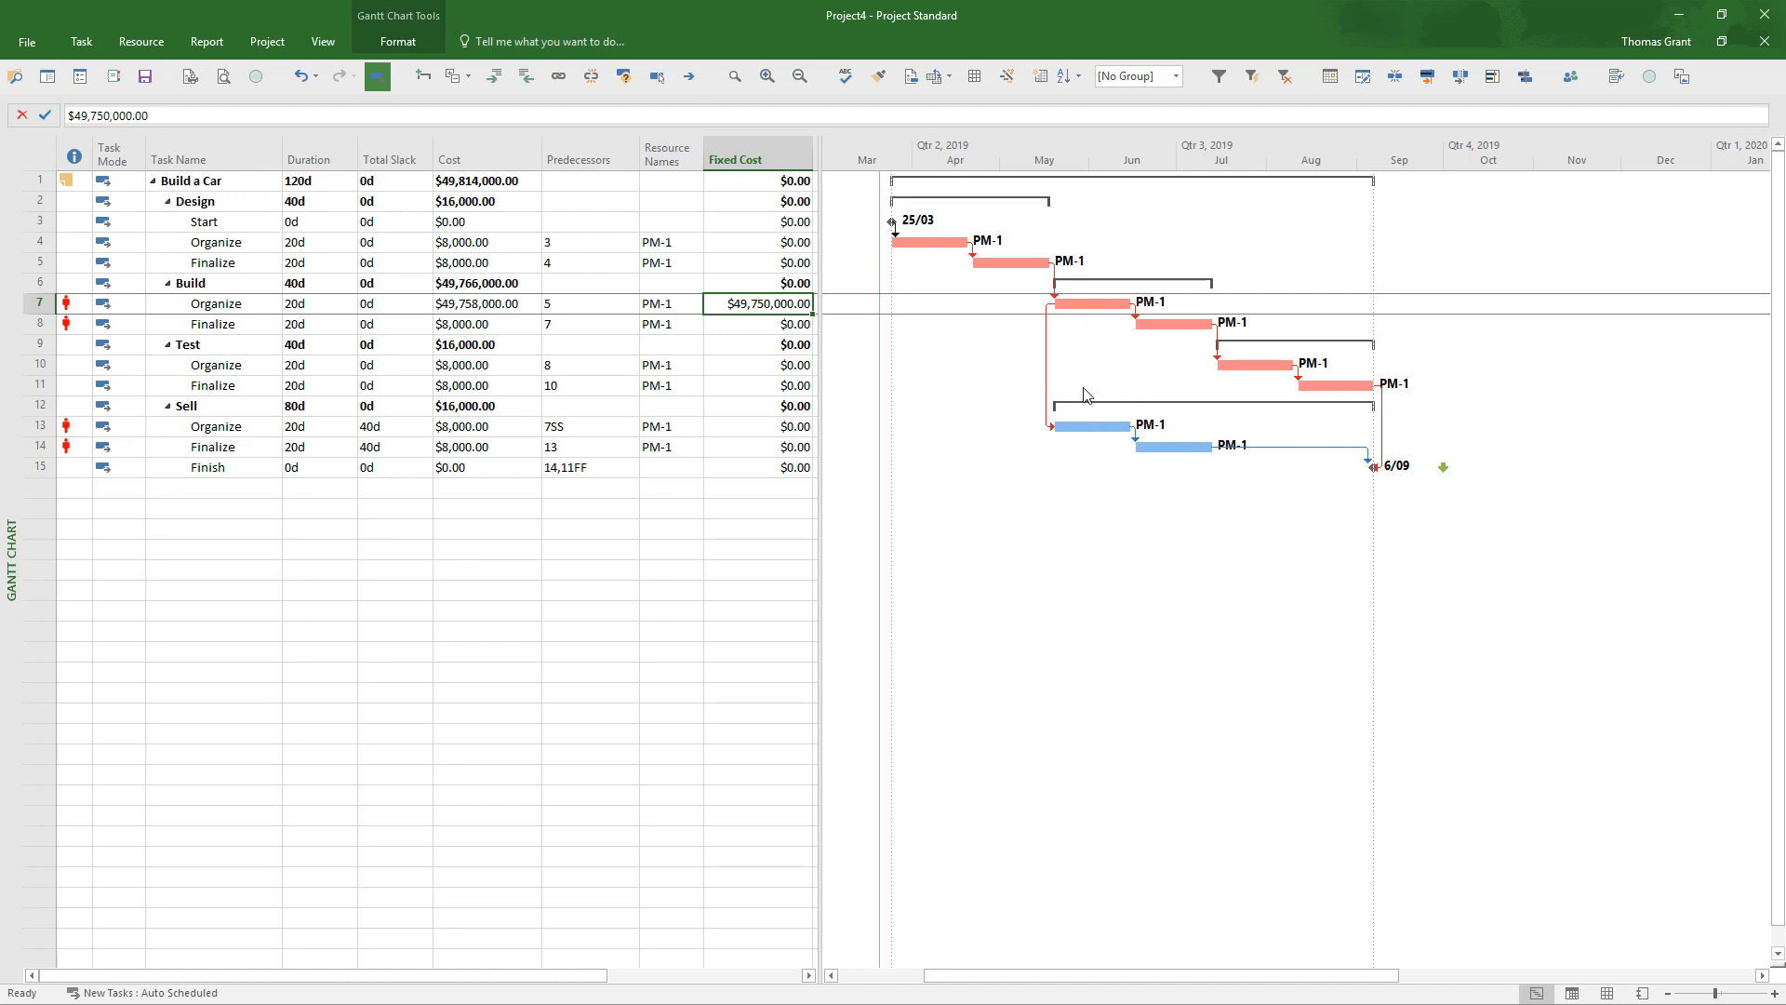
pyautogui.rightClick(72, 449)
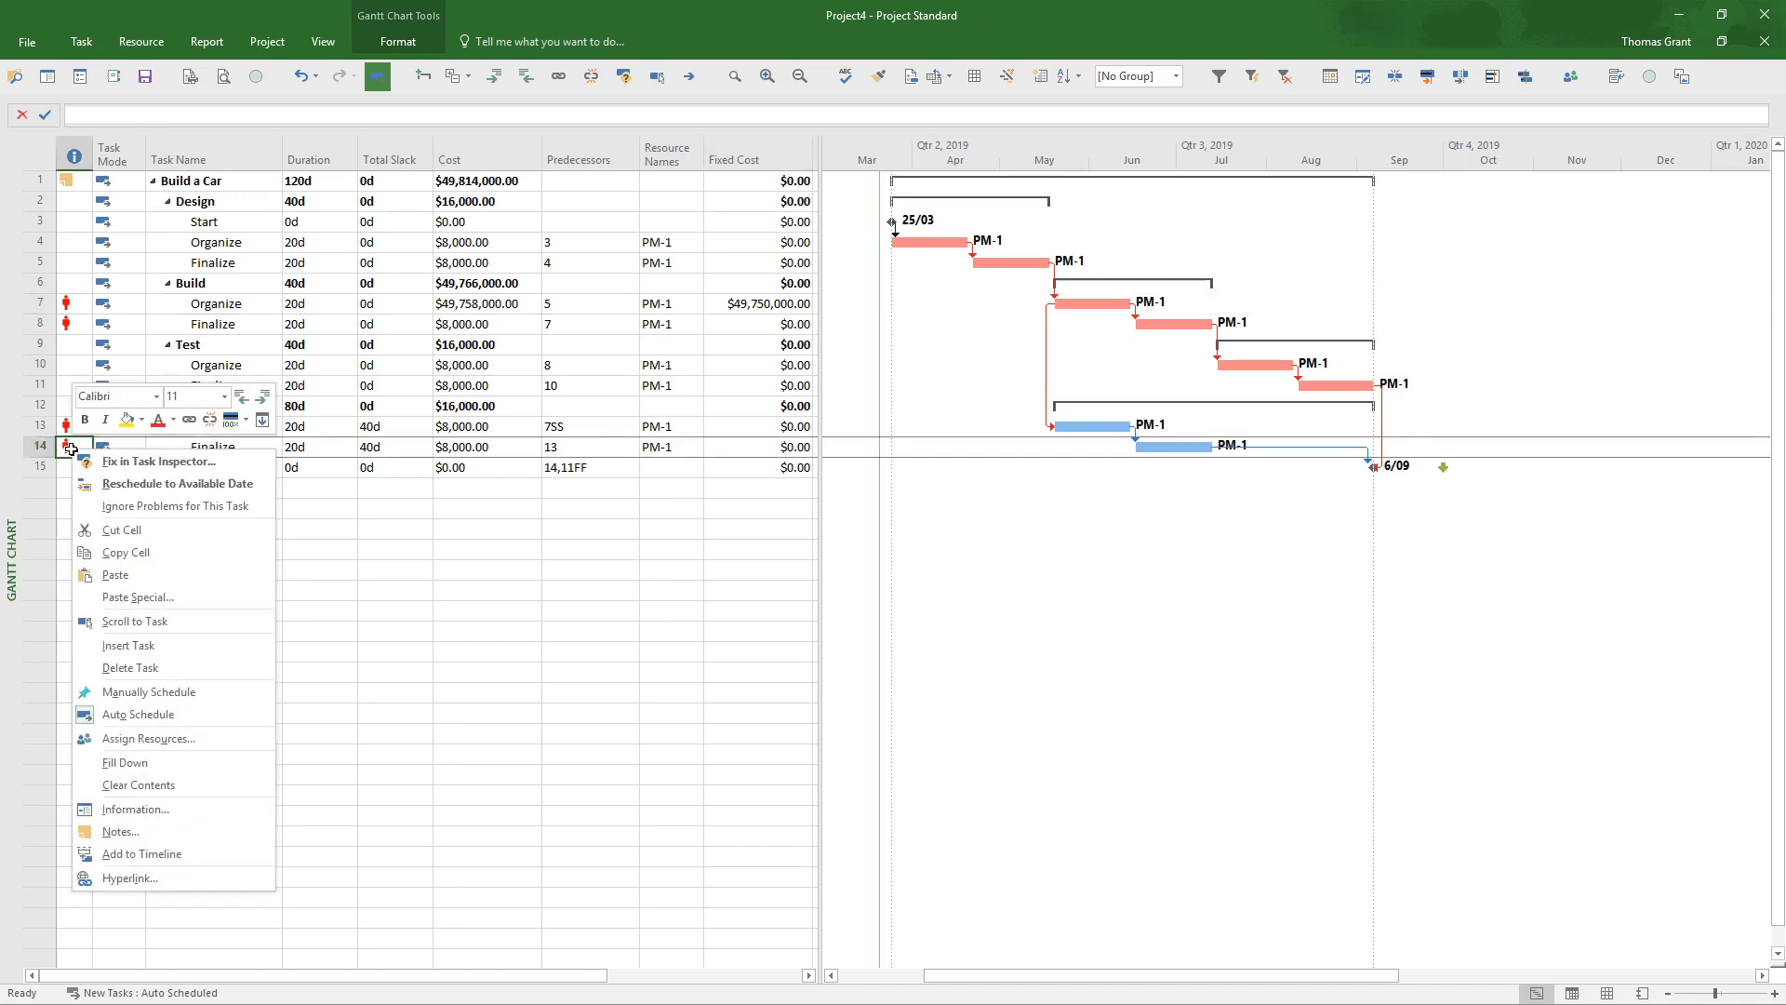
pyautogui.click(180, 484)
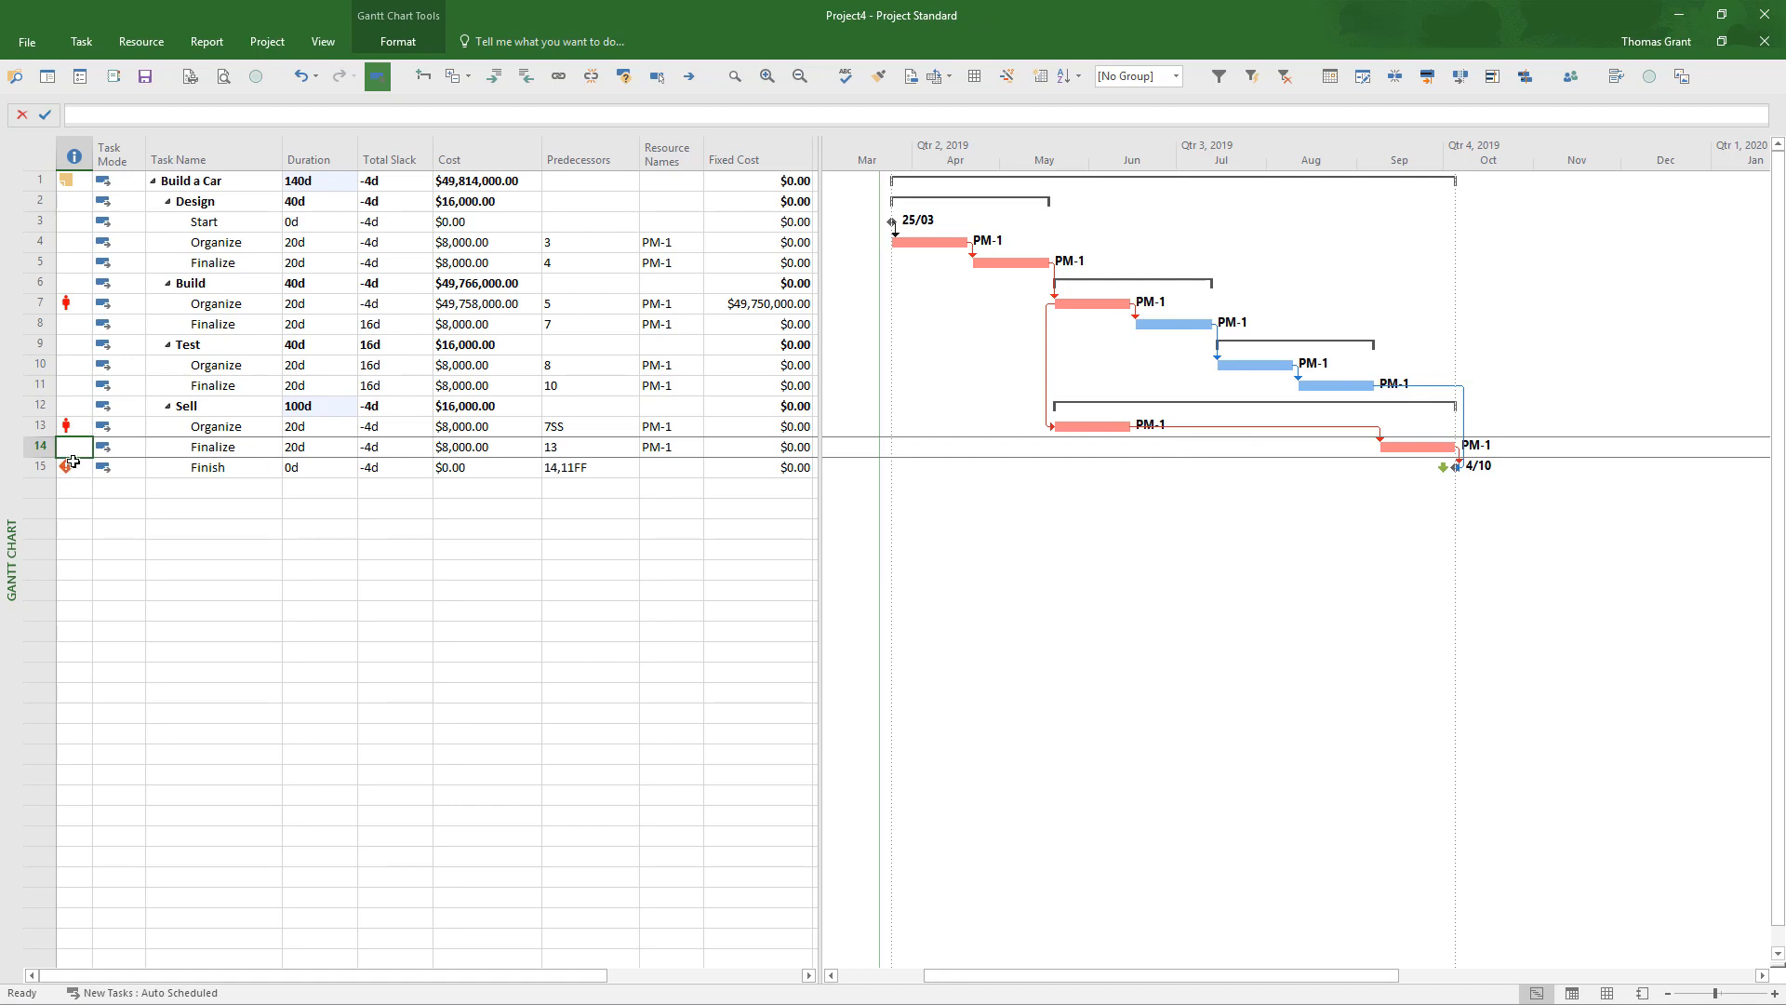
pyautogui.click(70, 424)
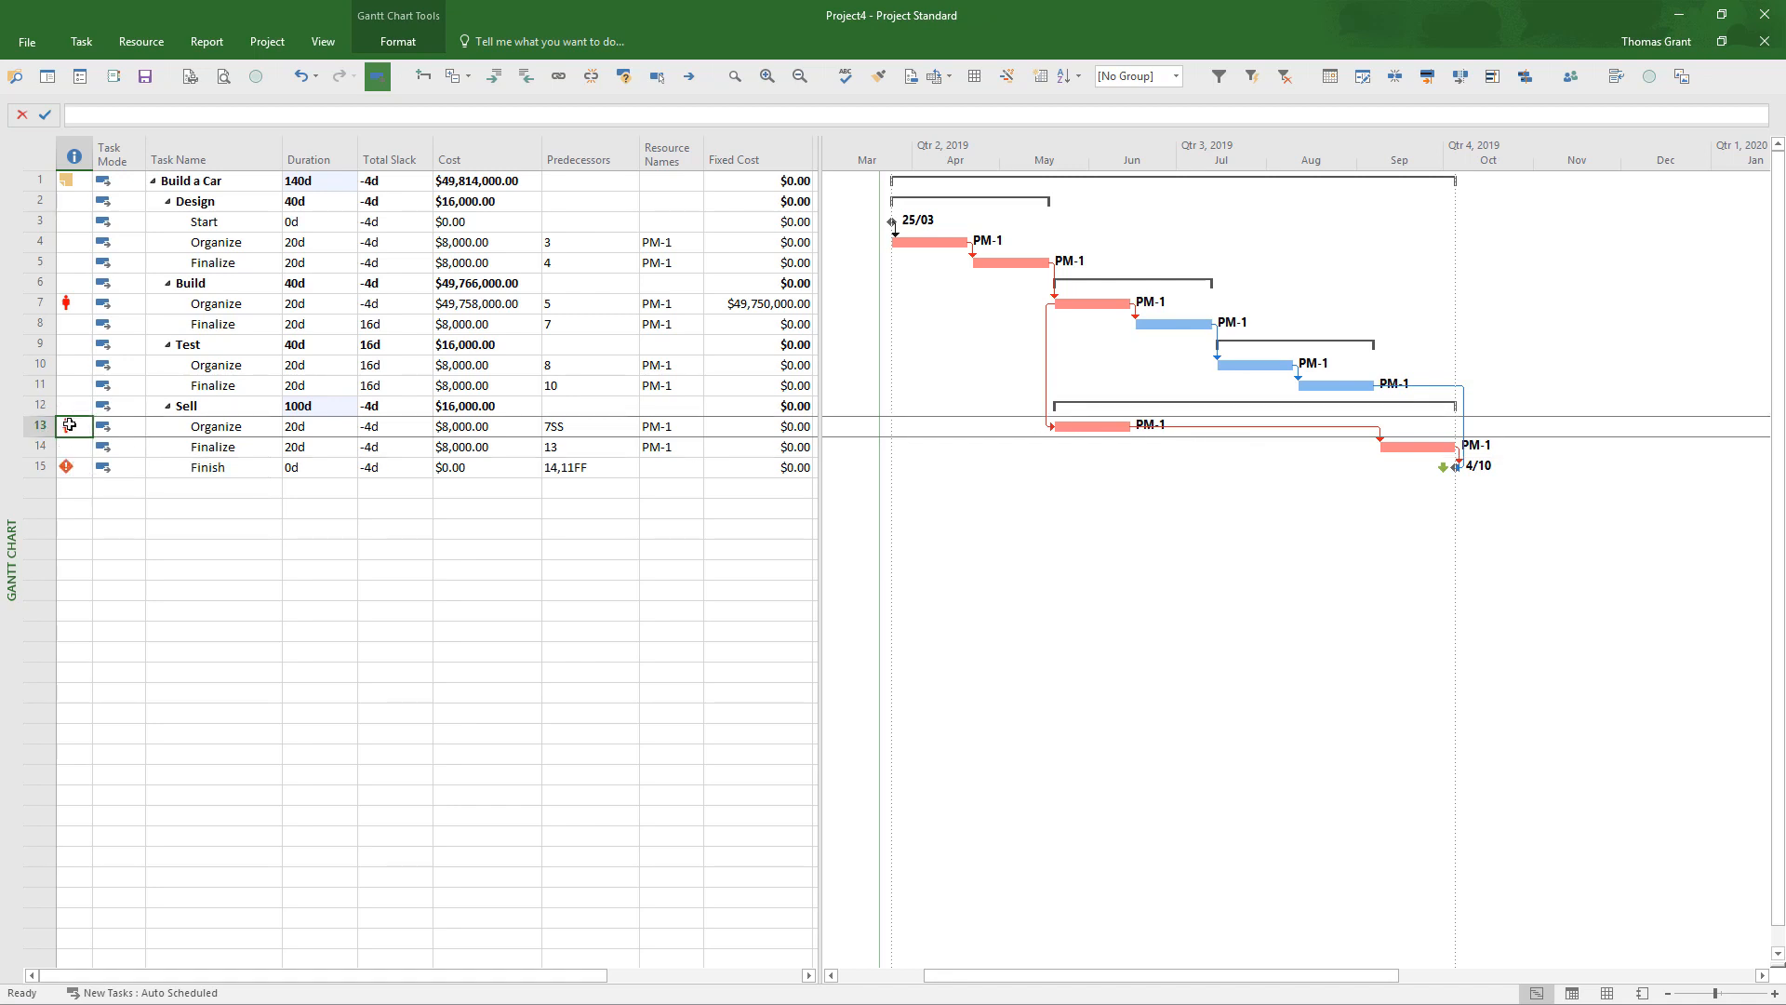
pyautogui.rightClick(70, 425)
pyautogui.click(115, 463)
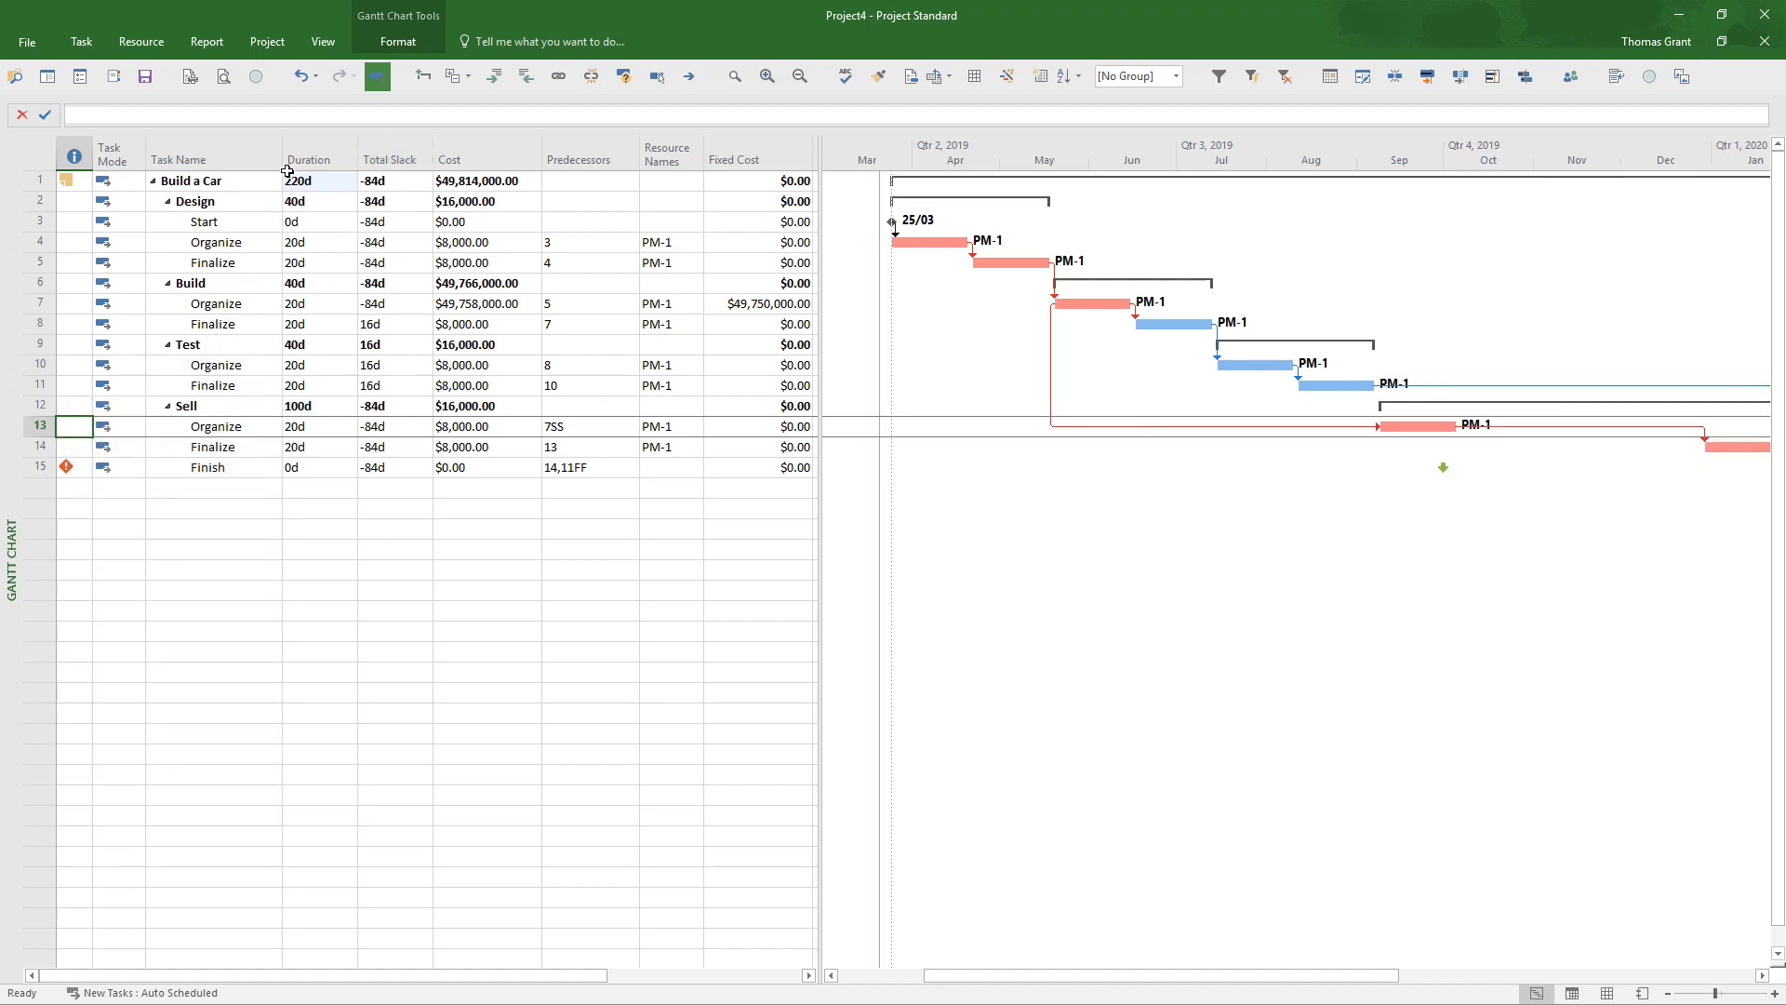
pyautogui.click(299, 81)
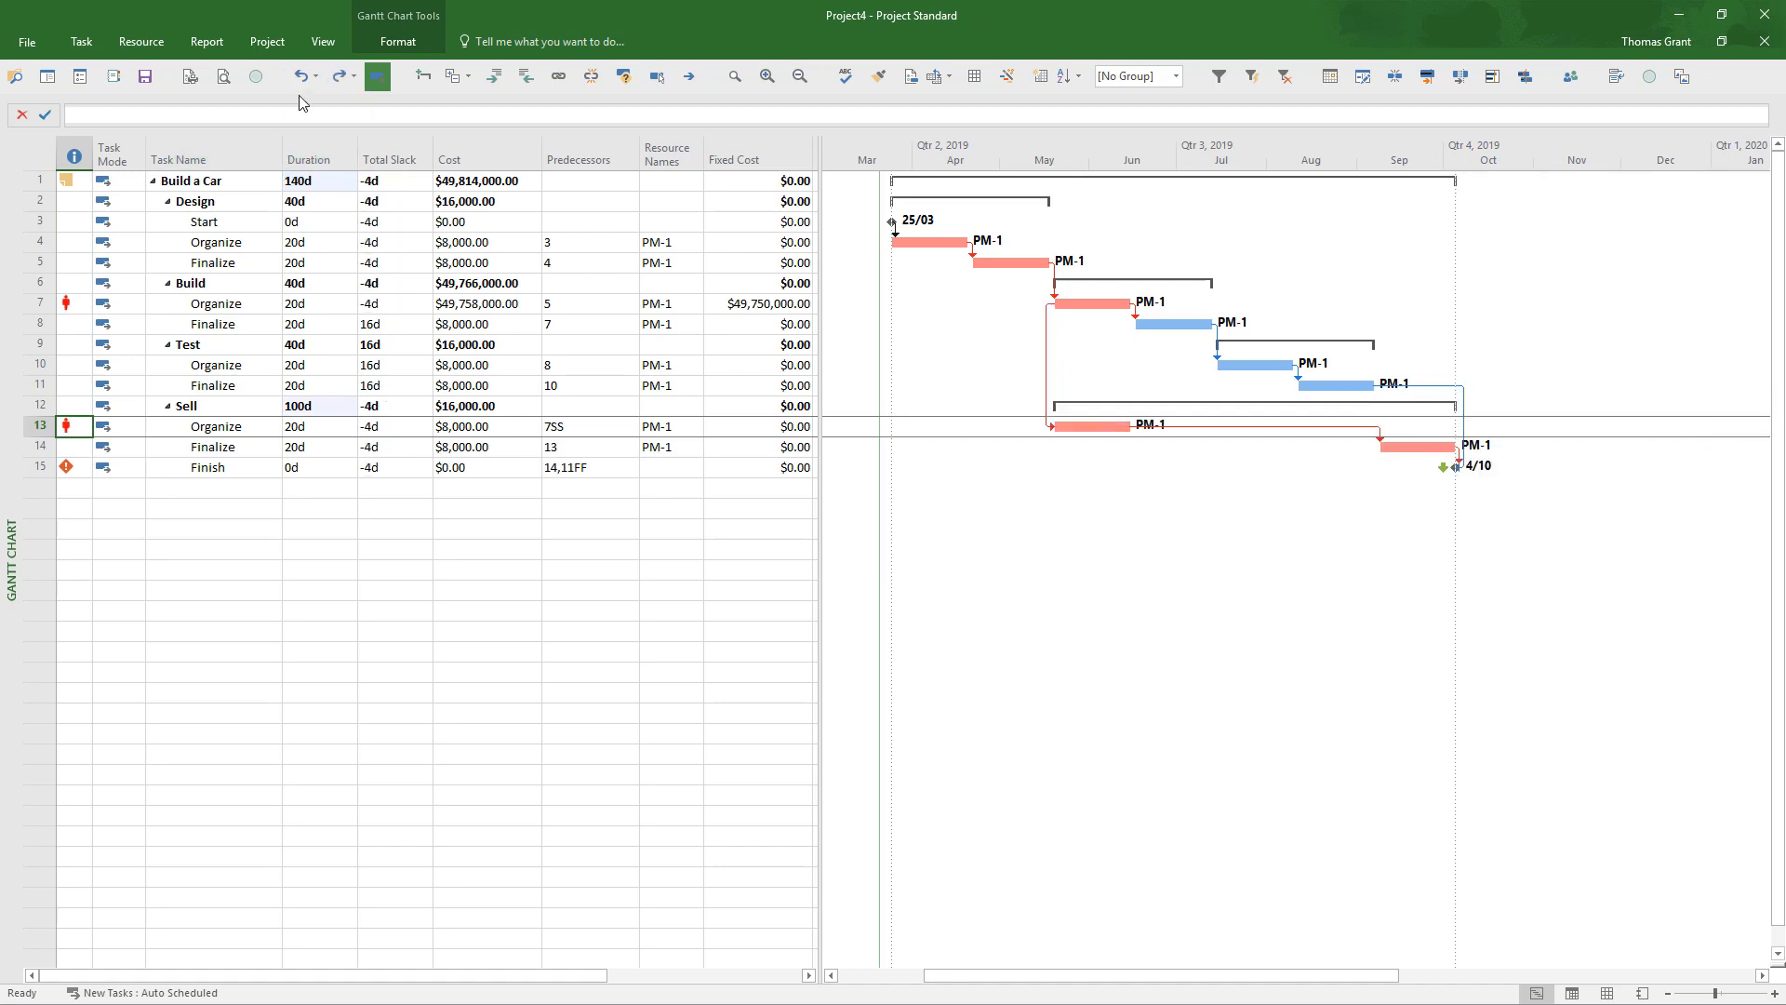
pyautogui.click(302, 82)
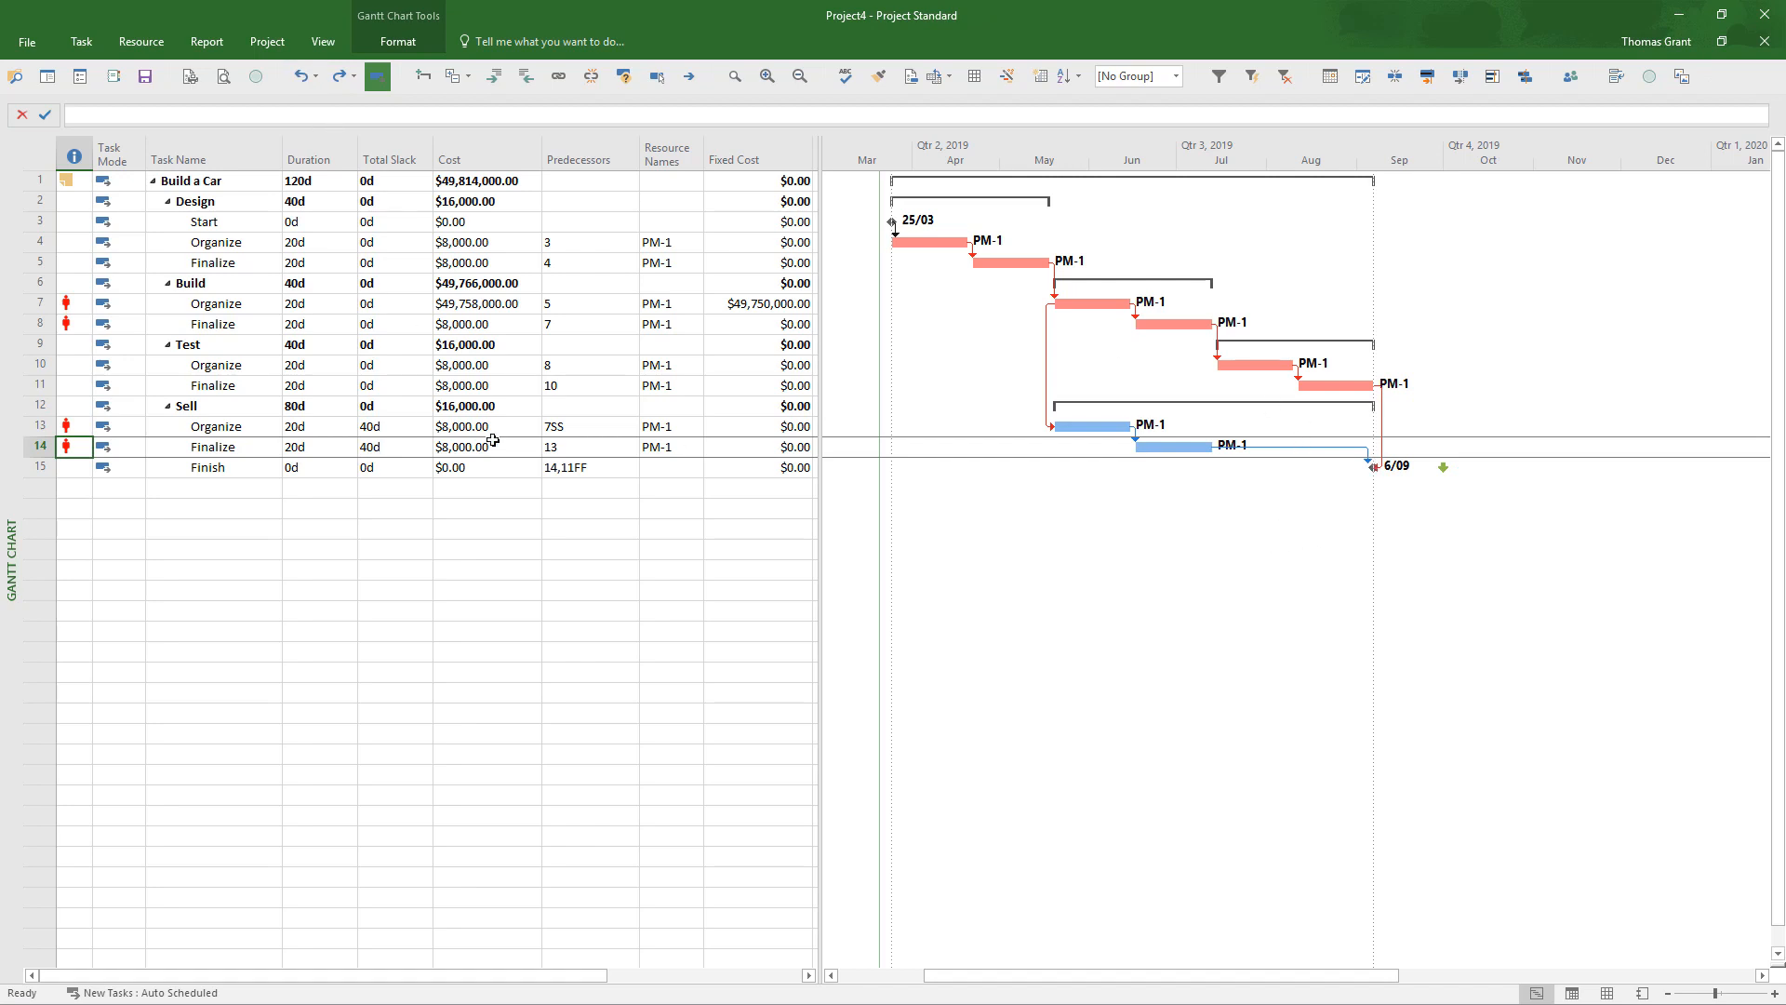
# - Replace resource PM-1 with PM-2 on both the Organize and Finalize tasks under Sell
pyautogui.click(668, 427)
pyautogui.click(694, 428)
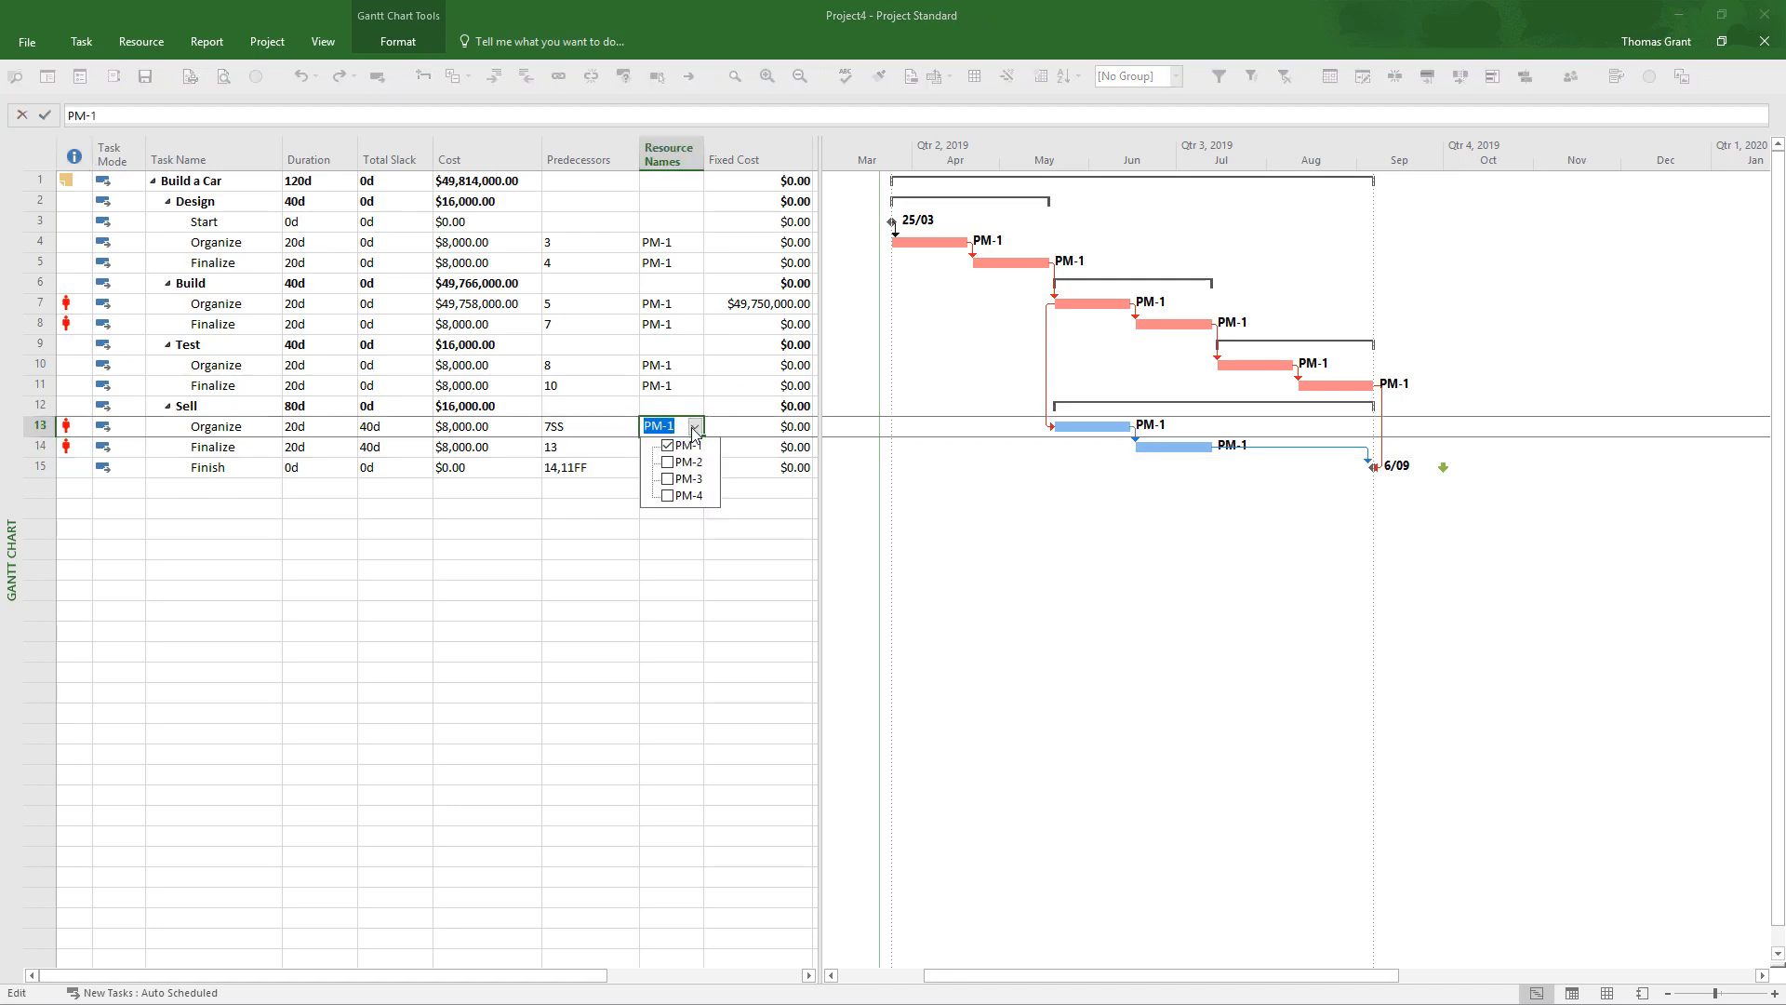
pyautogui.click(668, 462)
pyautogui.click(665, 546)
pyautogui.click(687, 448)
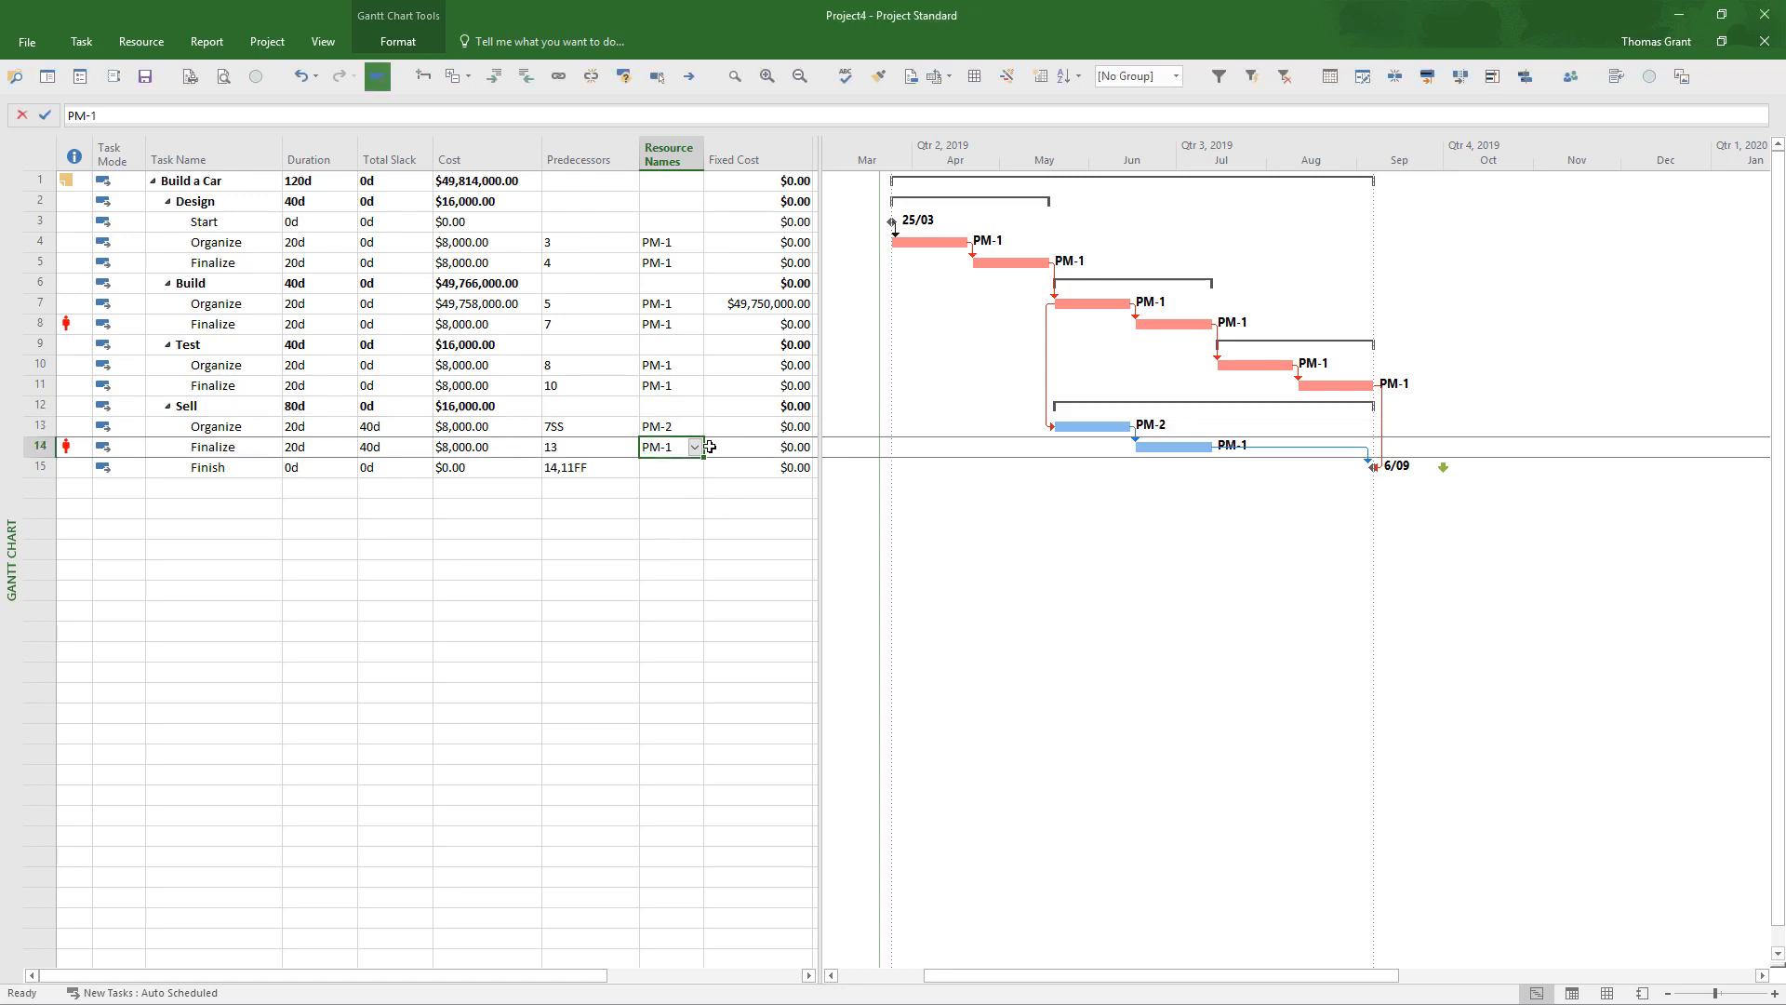
pyautogui.click(696, 449)
pyautogui.click(668, 465)
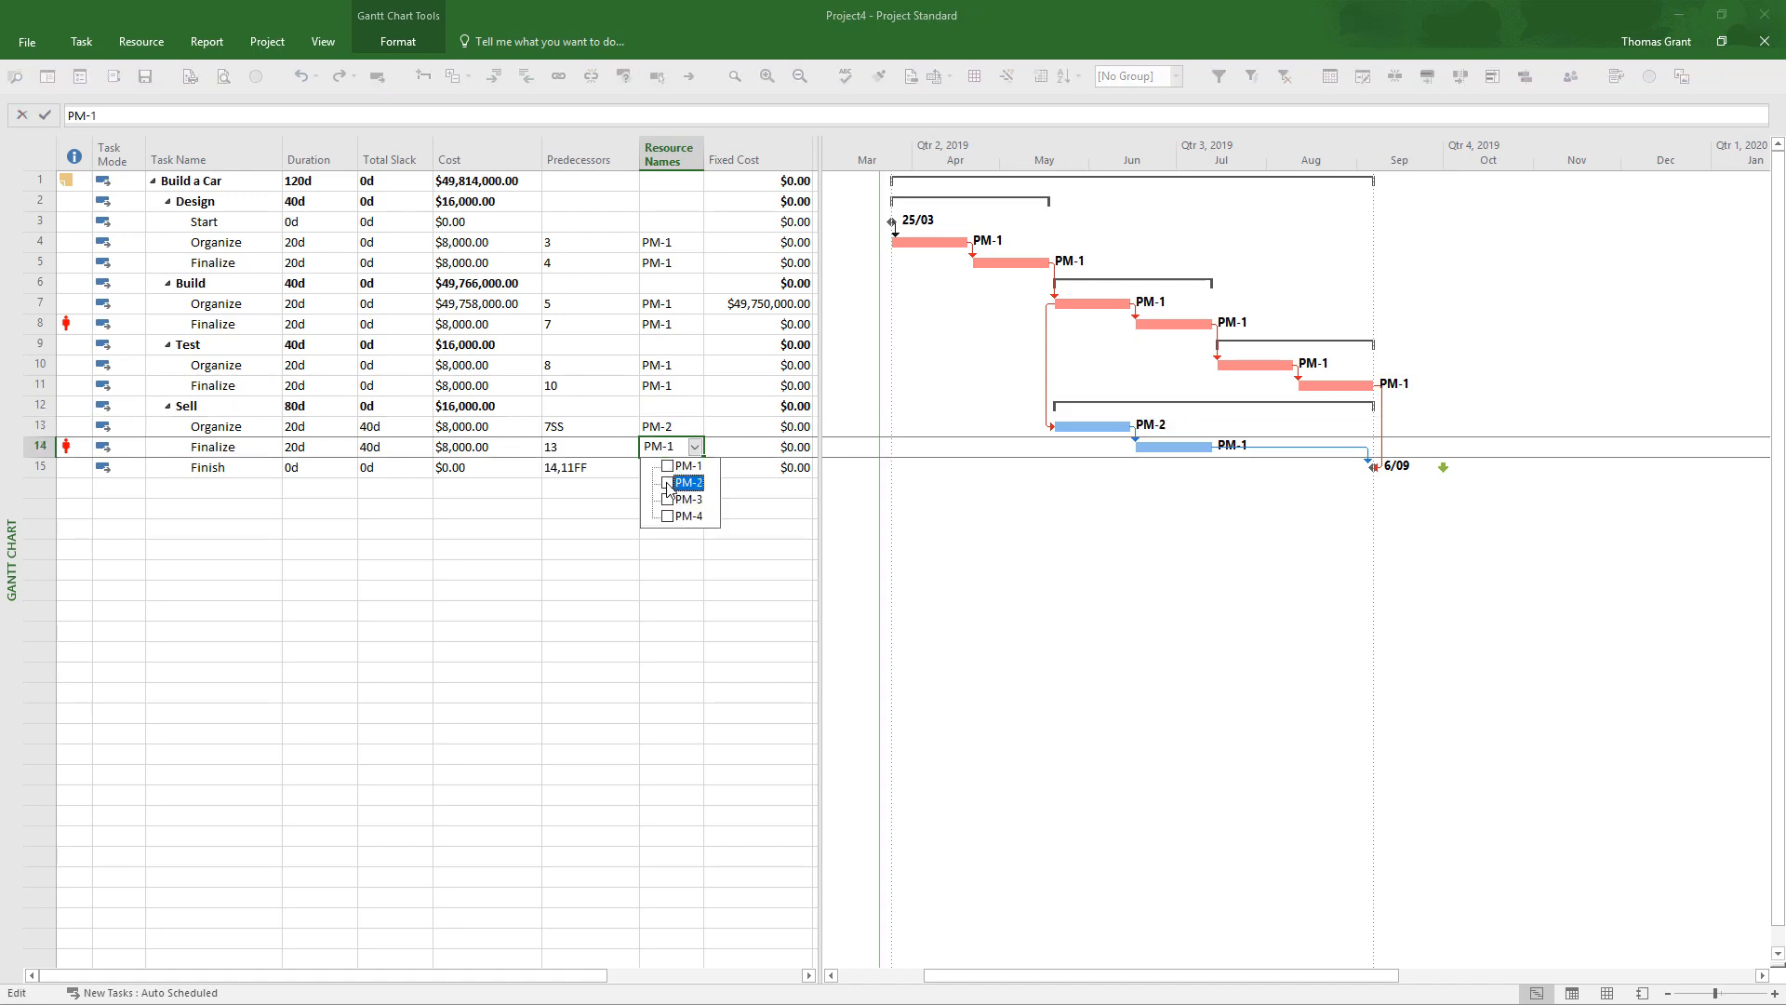
pyautogui.click(668, 482)
pyautogui.click(545, 587)
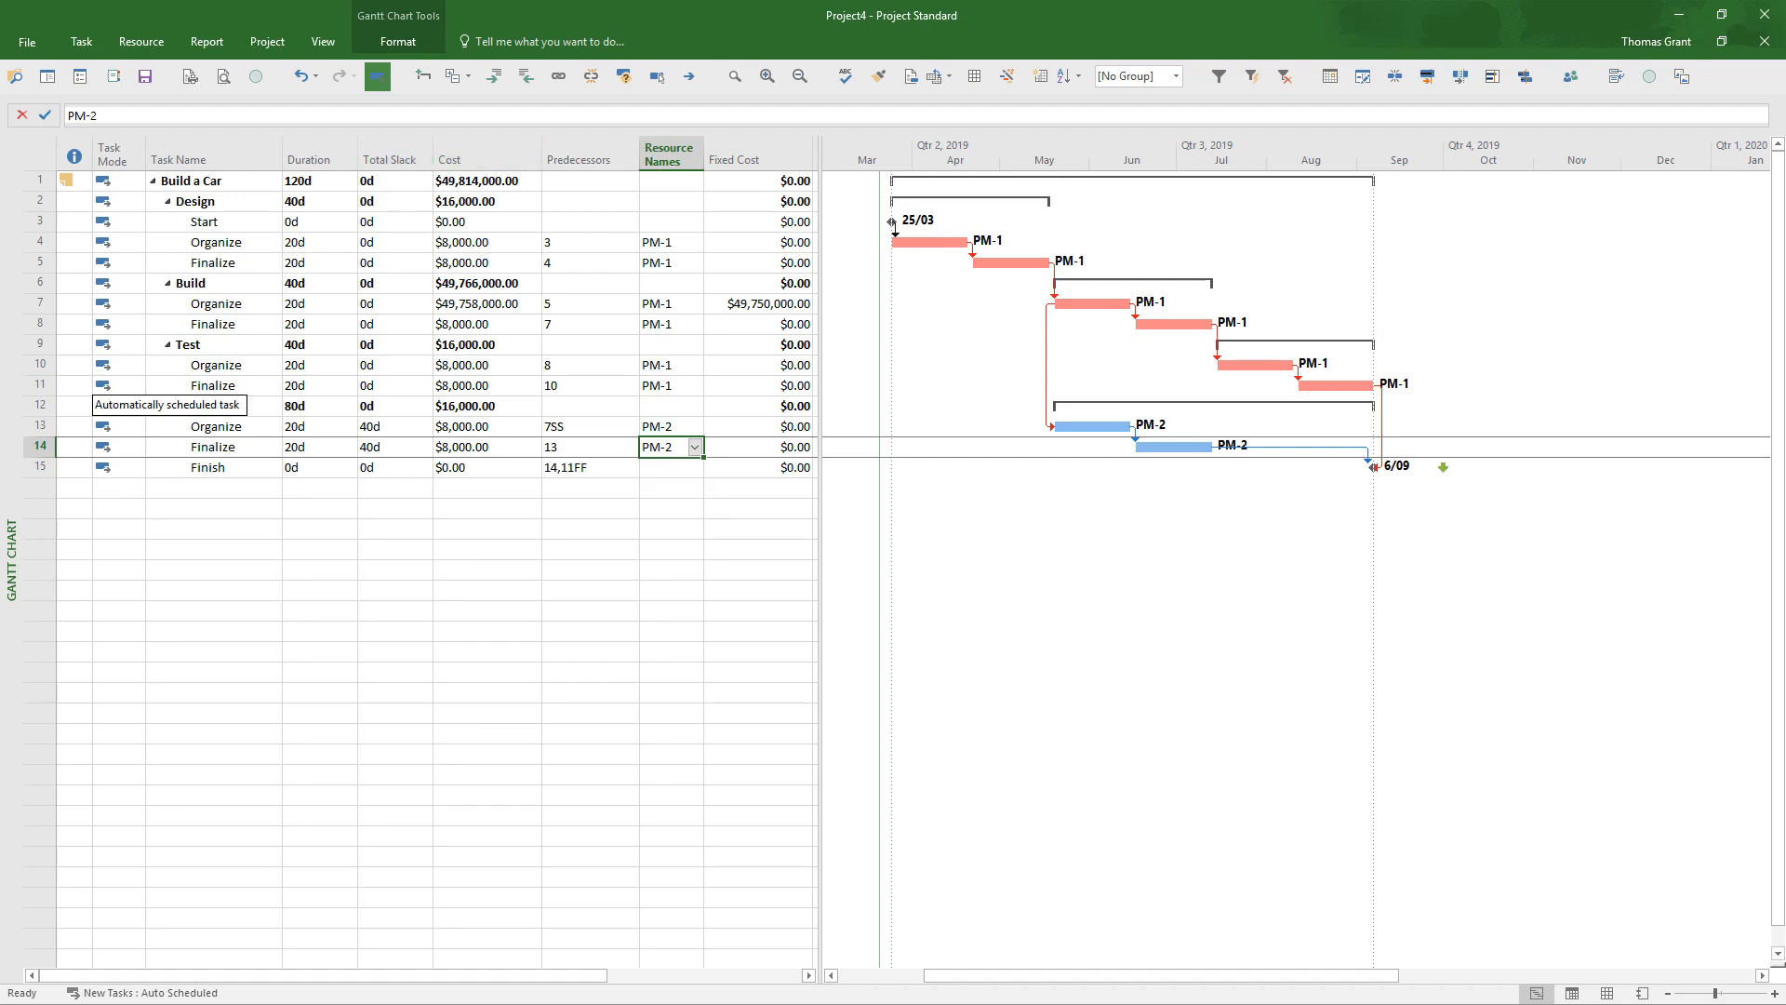
# - Save the project as Project4.mpp in the MSP for UQ folder
pyautogui.hotkey('alt', 'F4')
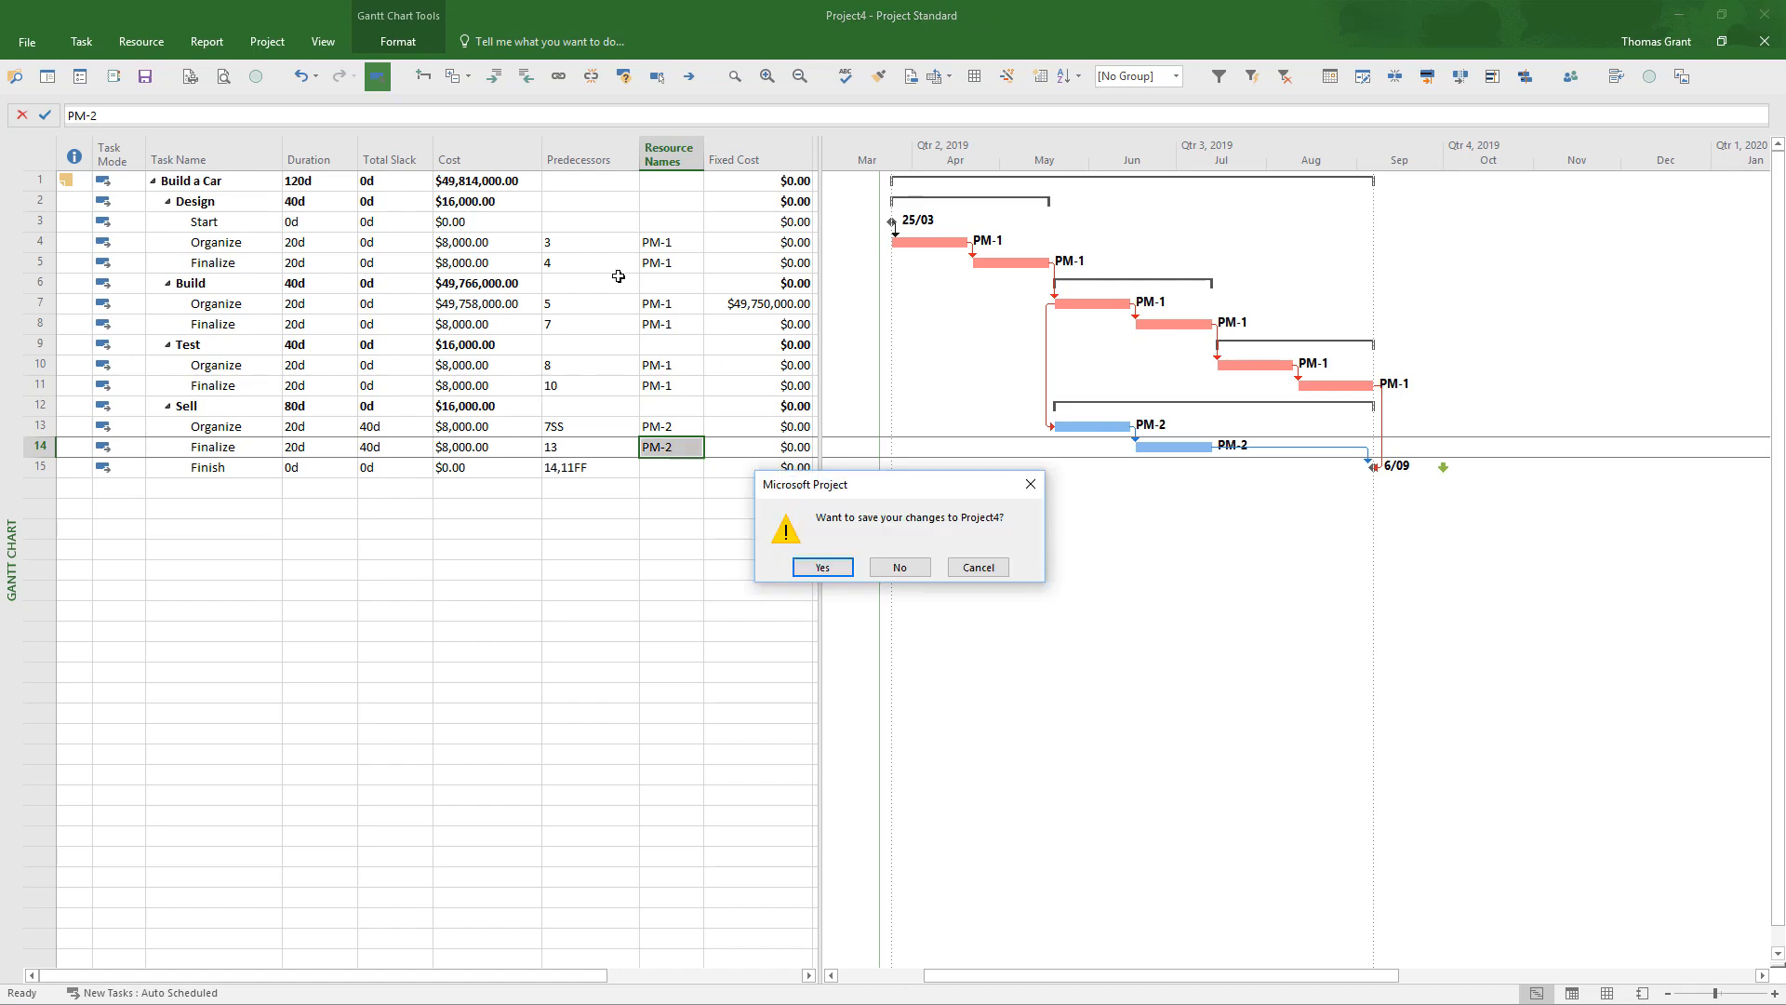
pyautogui.click(810, 568)
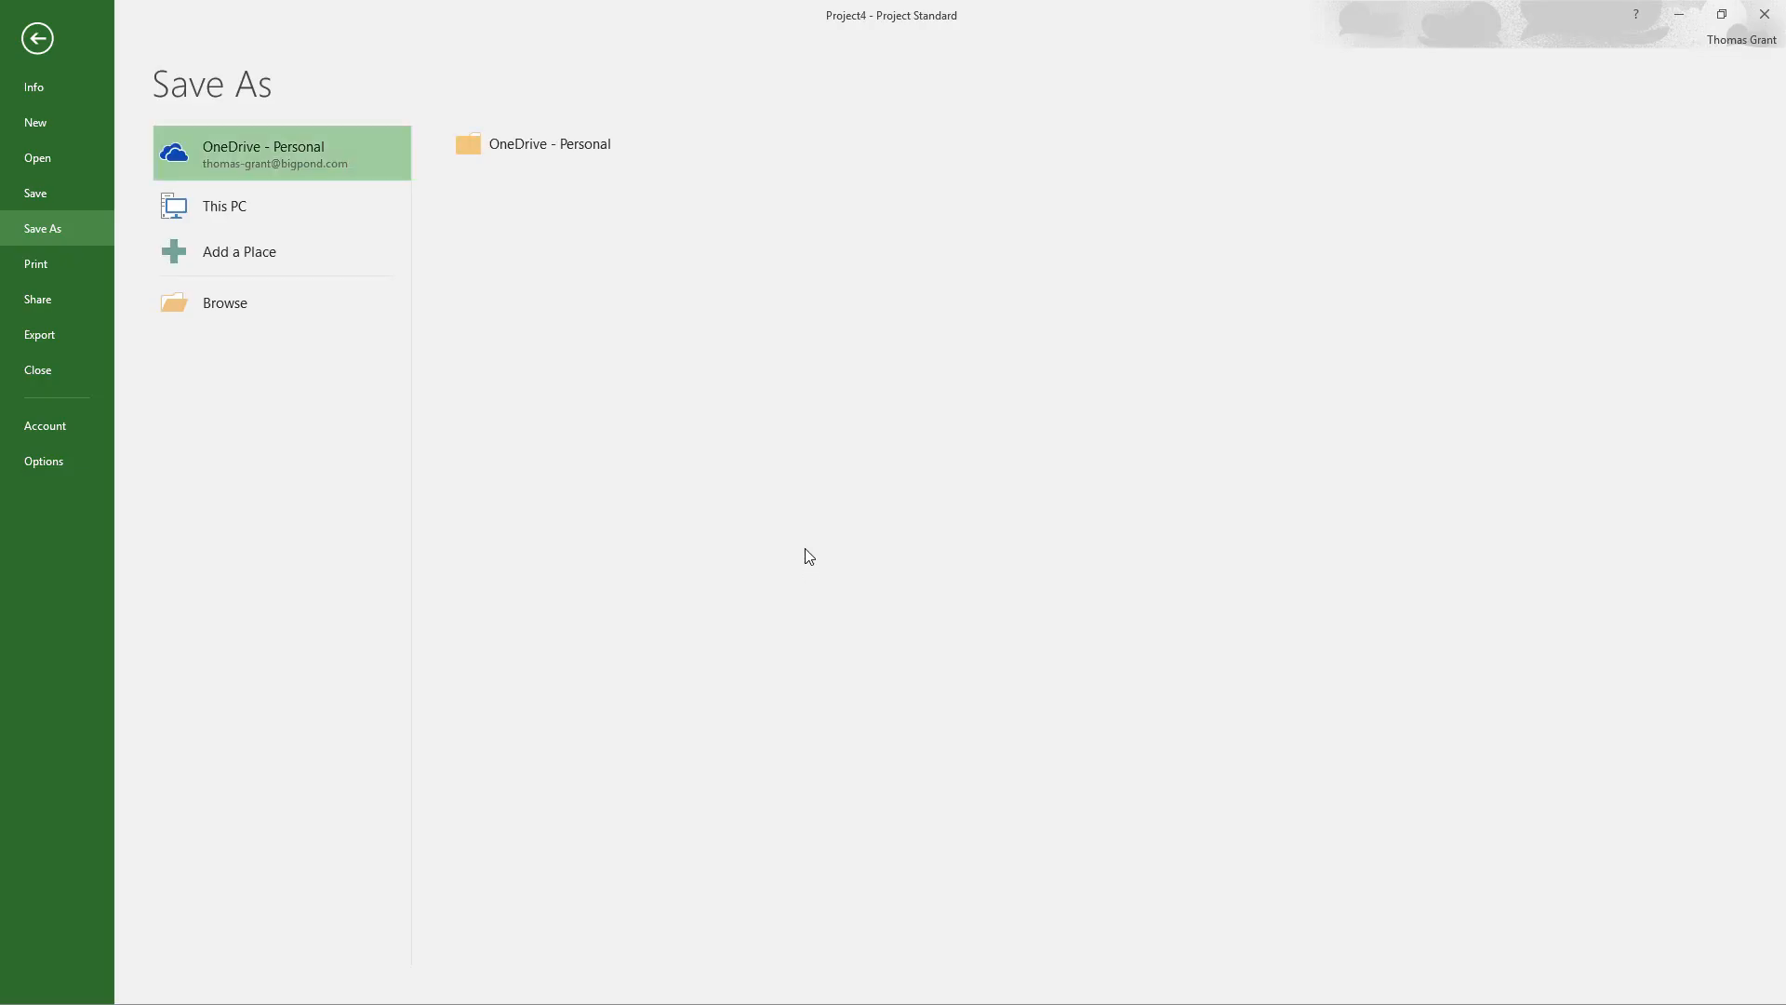
pyautogui.click(222, 313)
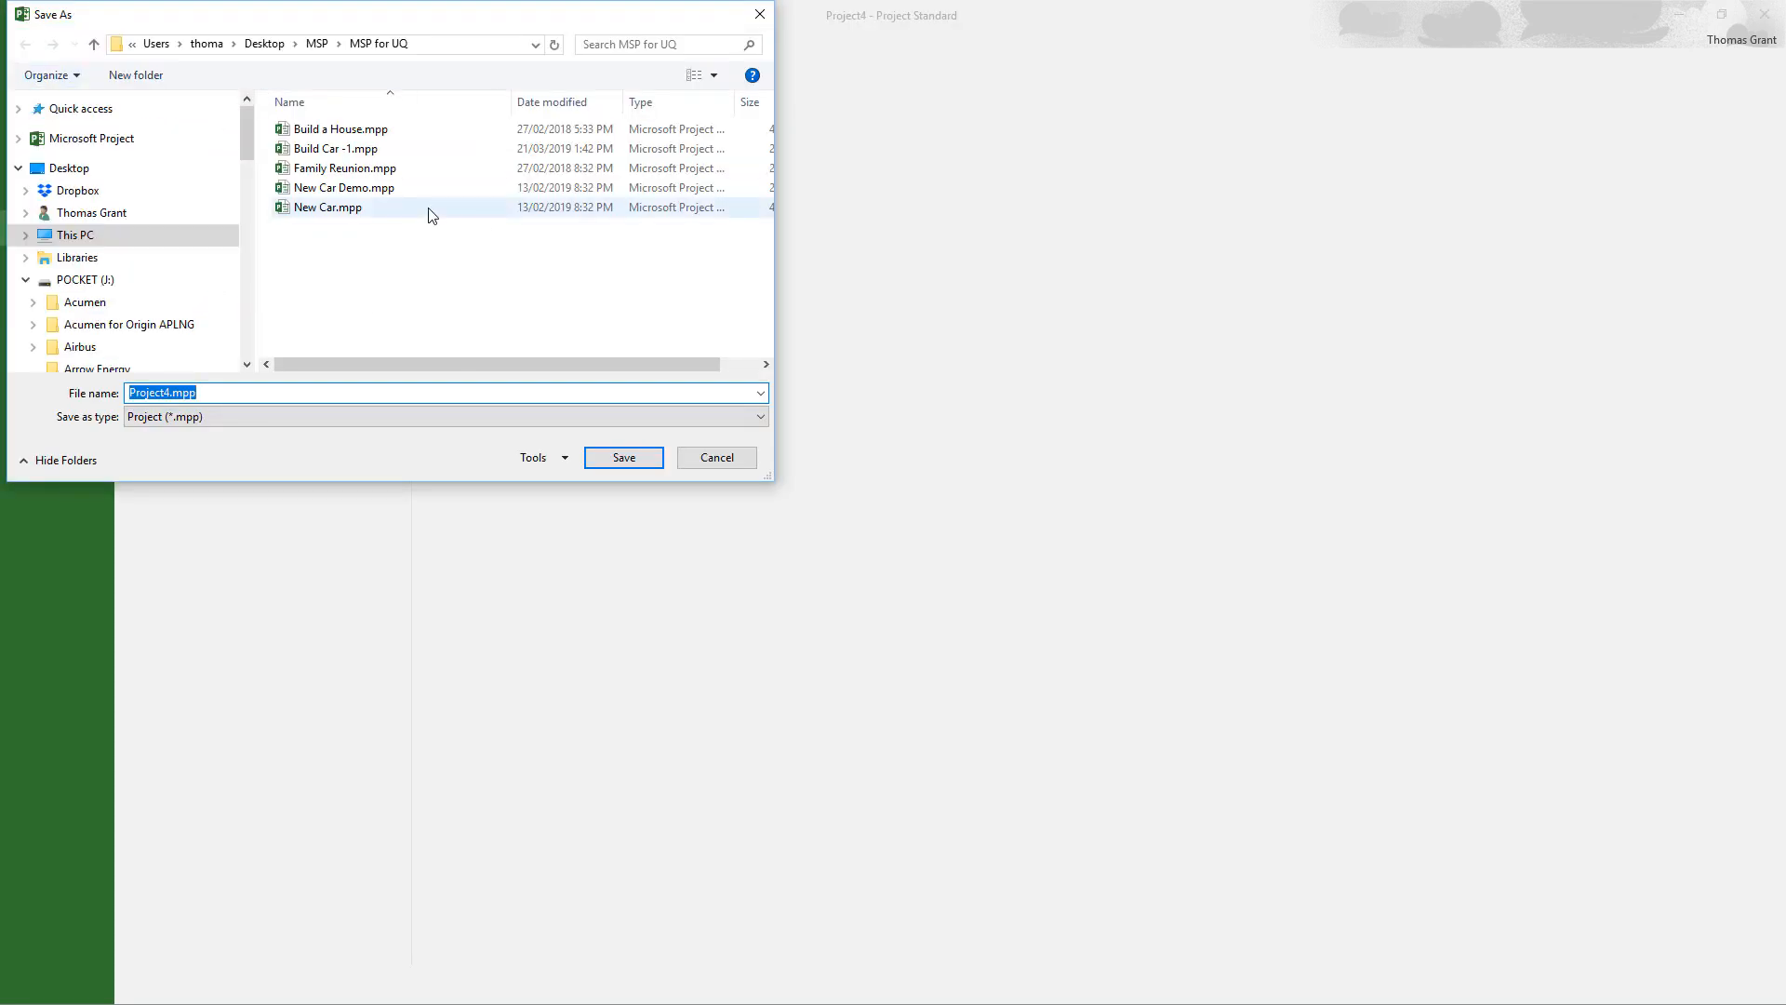
pyautogui.click(591, 459)
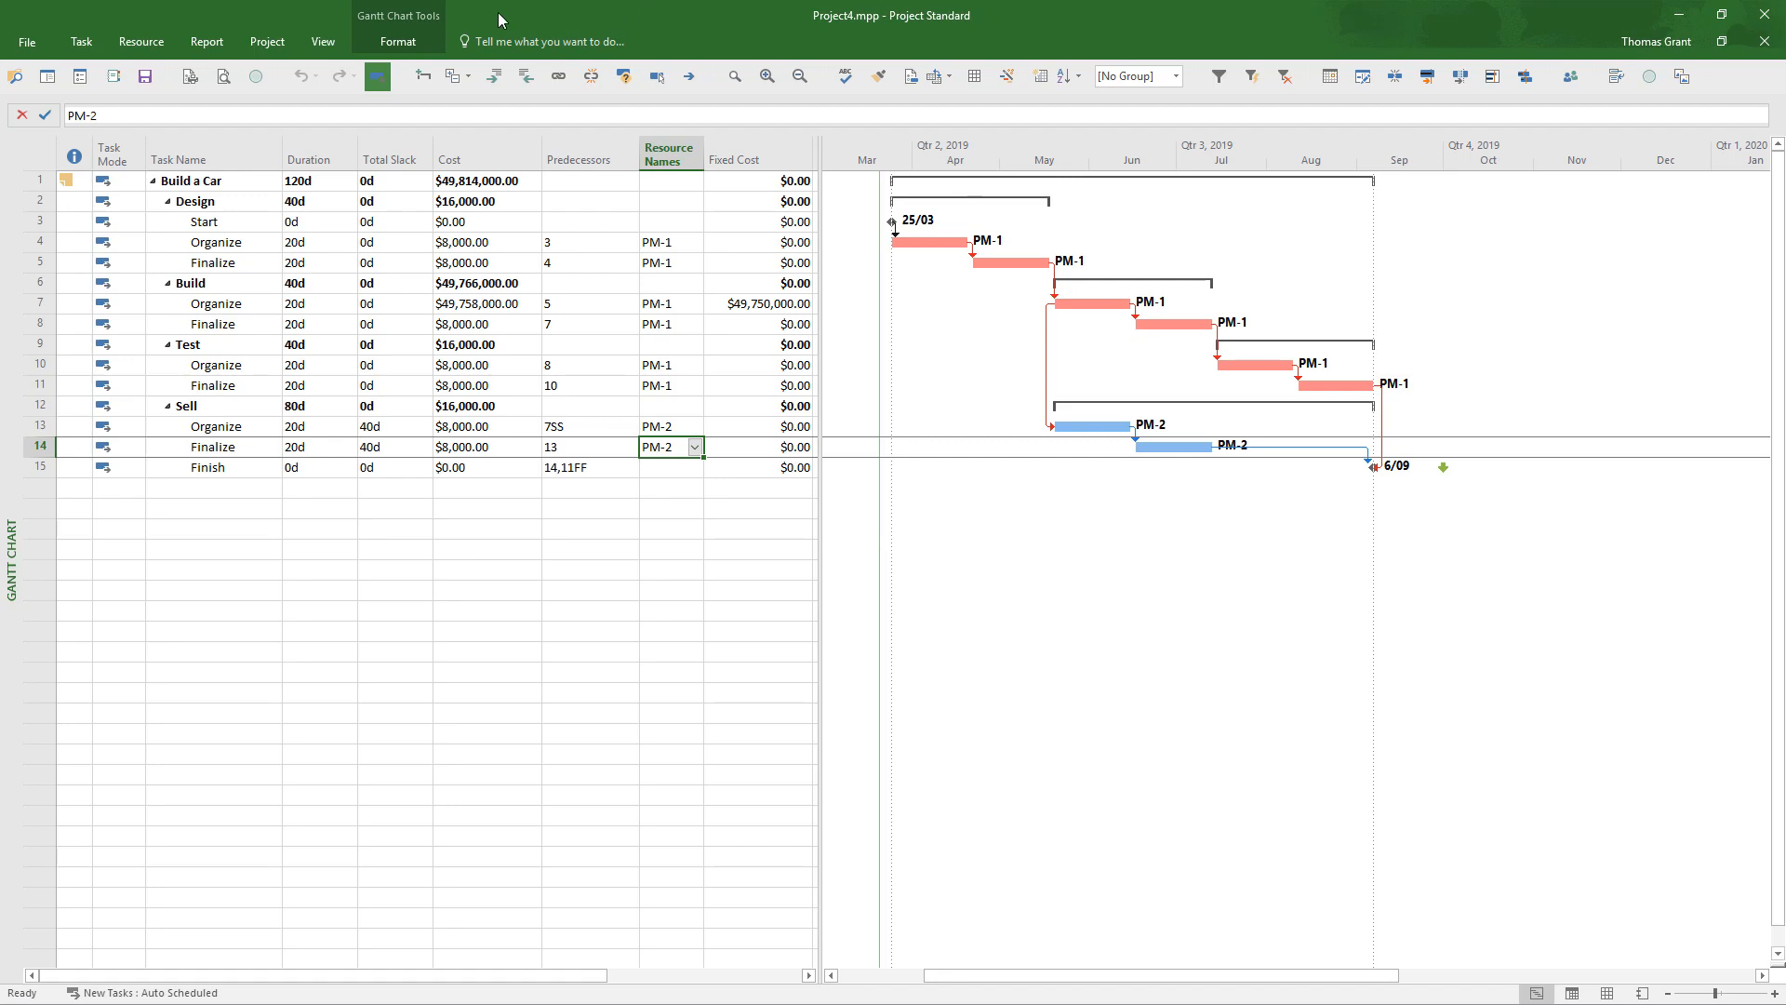
# - Set the default Baseline for the entire project
pyautogui.click(265, 46)
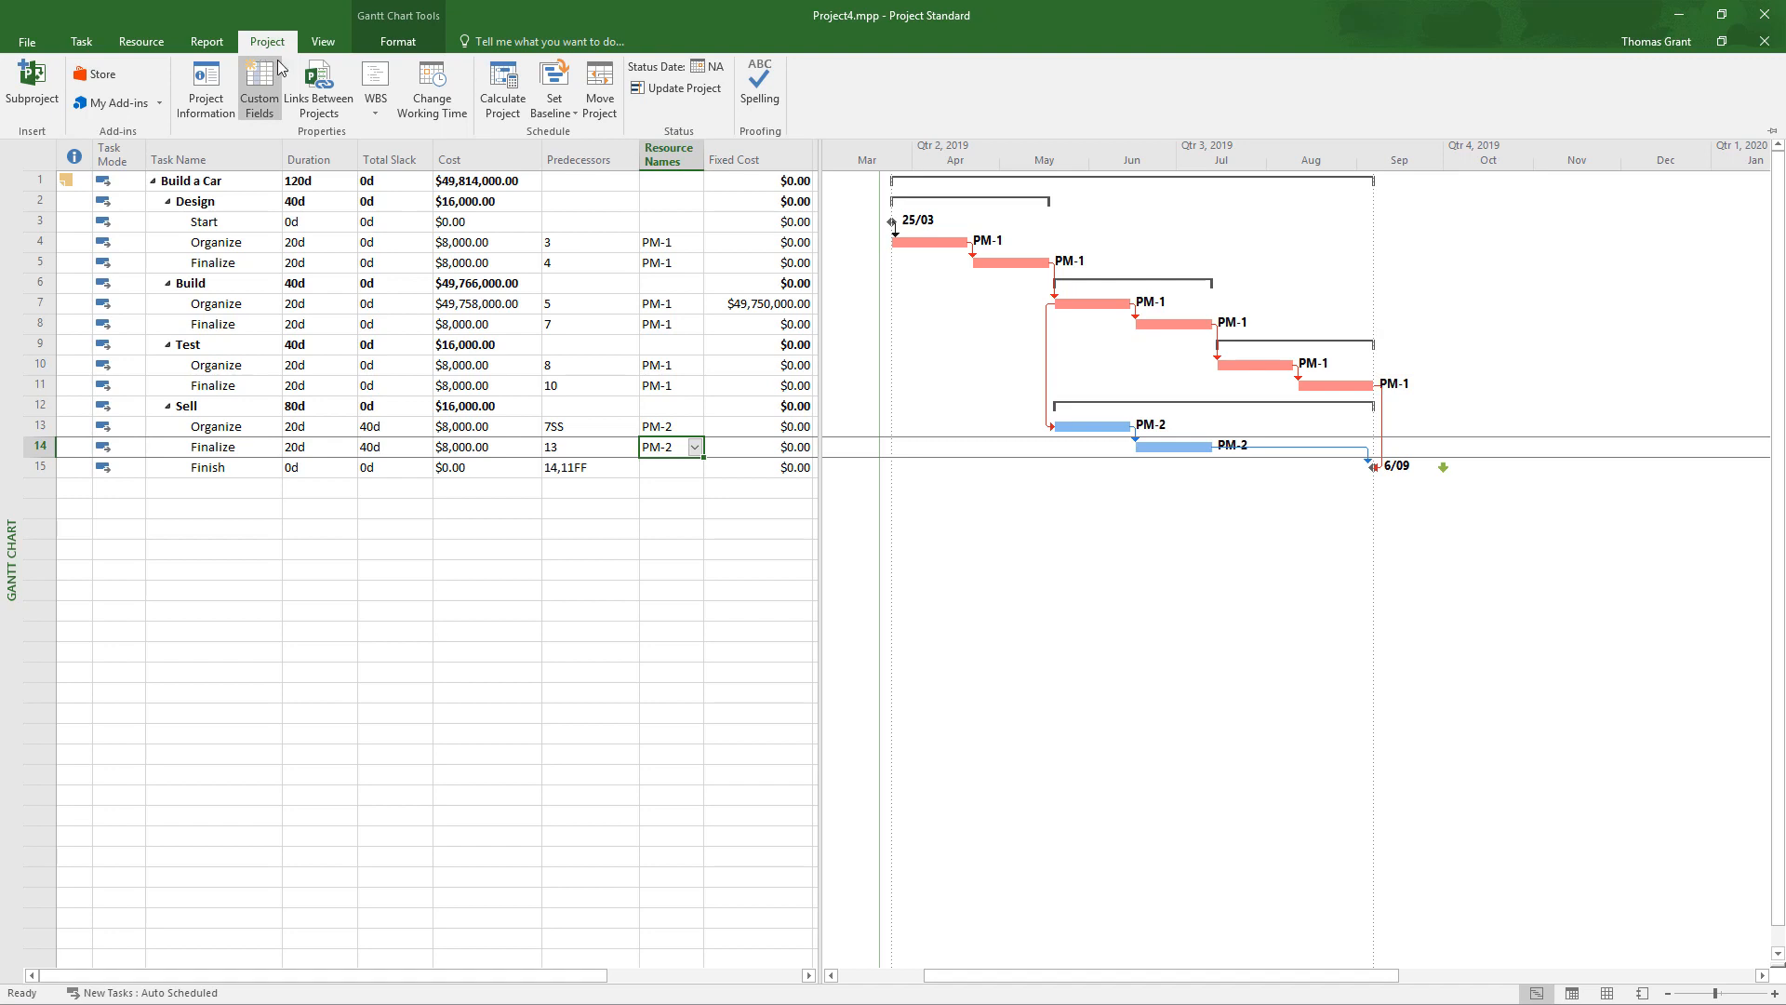
pyautogui.click(559, 89)
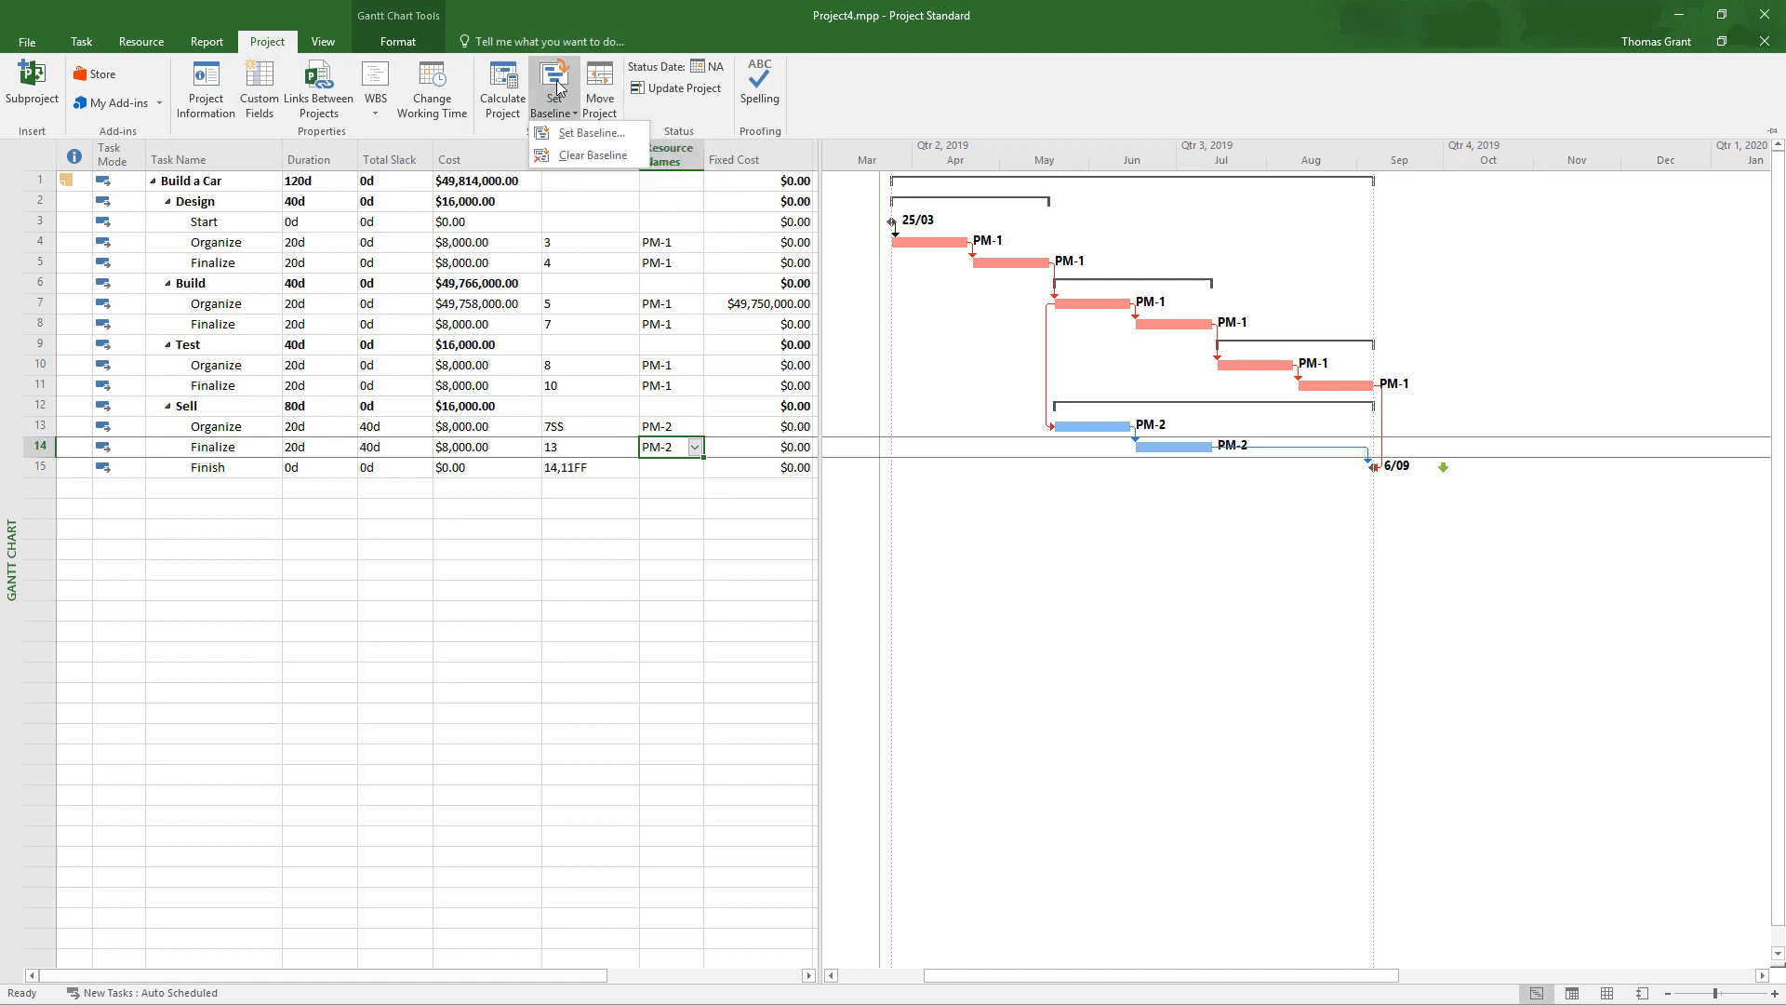
pyautogui.click(573, 140)
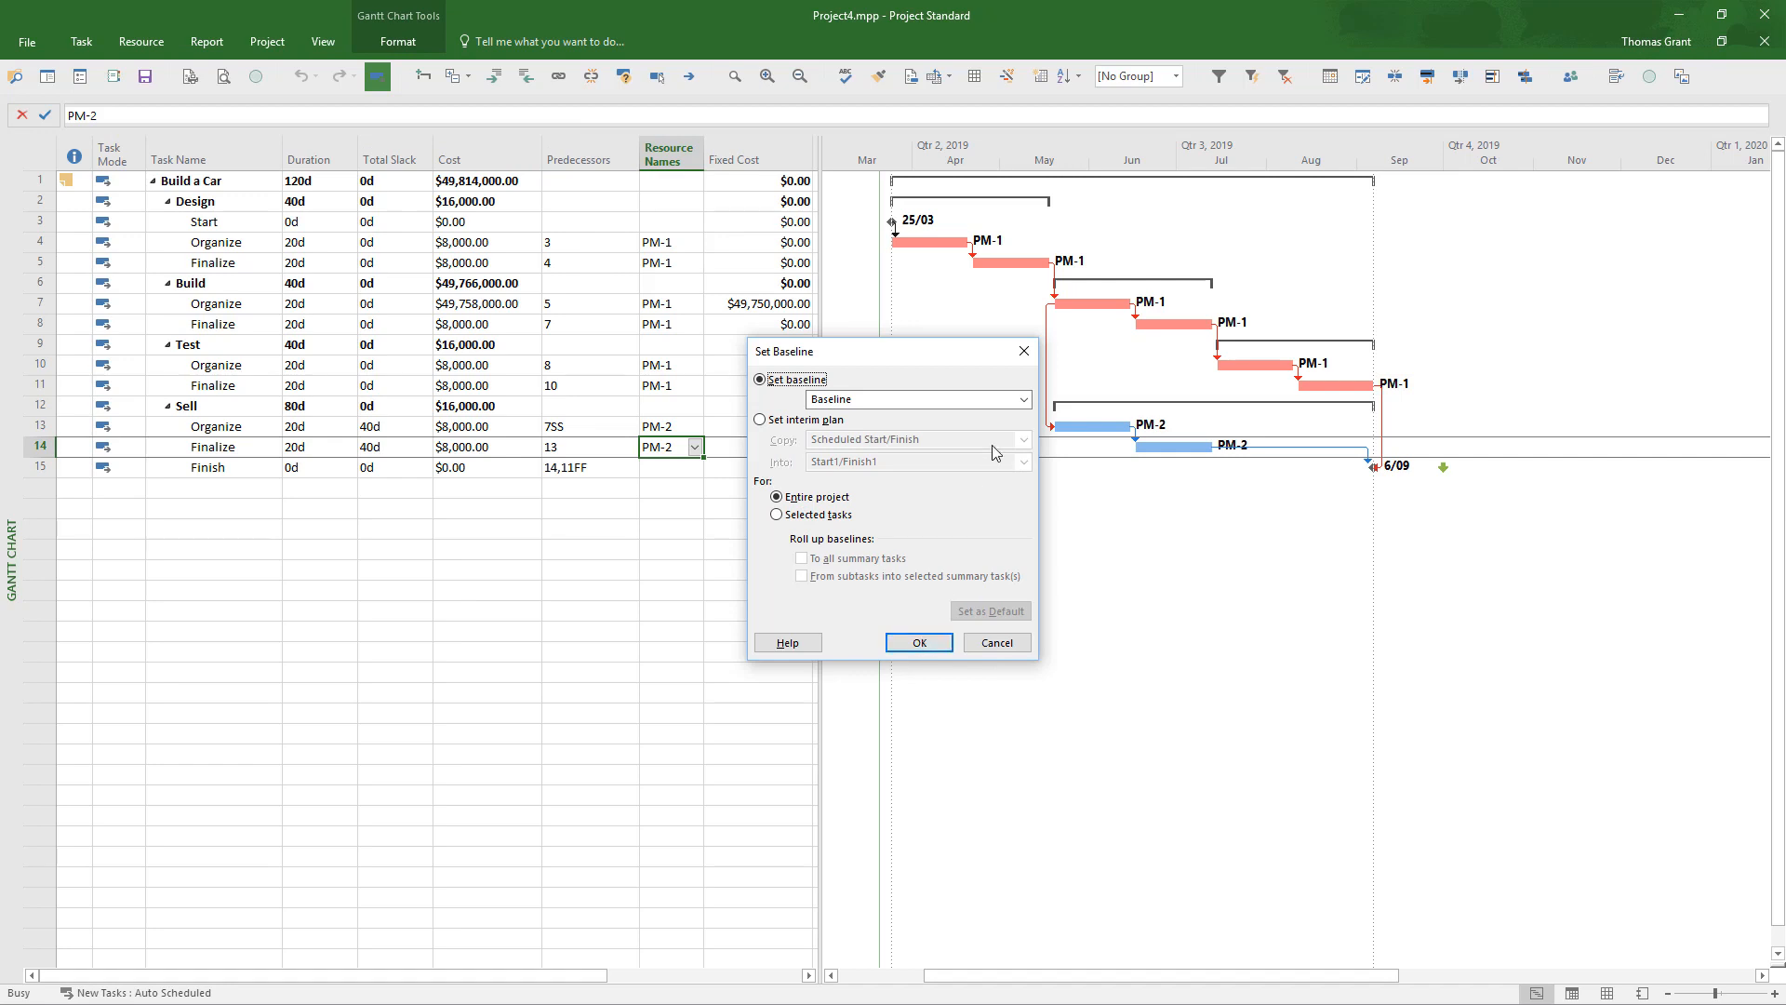
pyautogui.click(1023, 399)
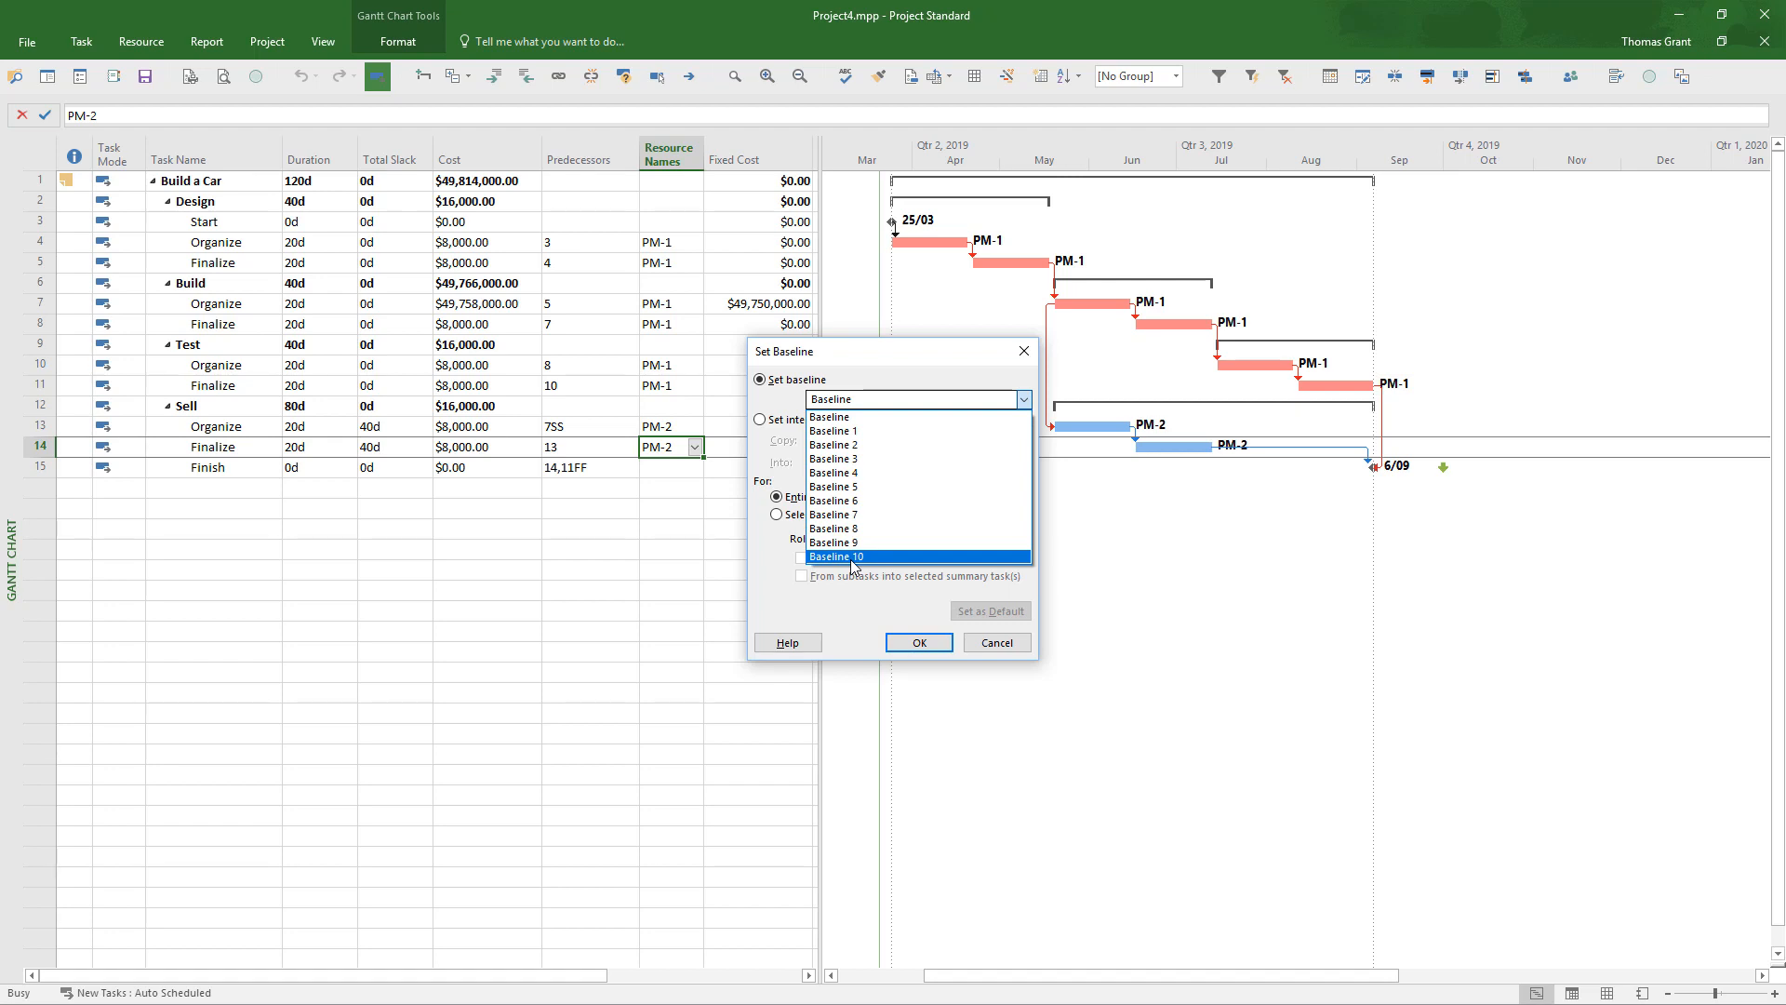
pyautogui.click(918, 645)
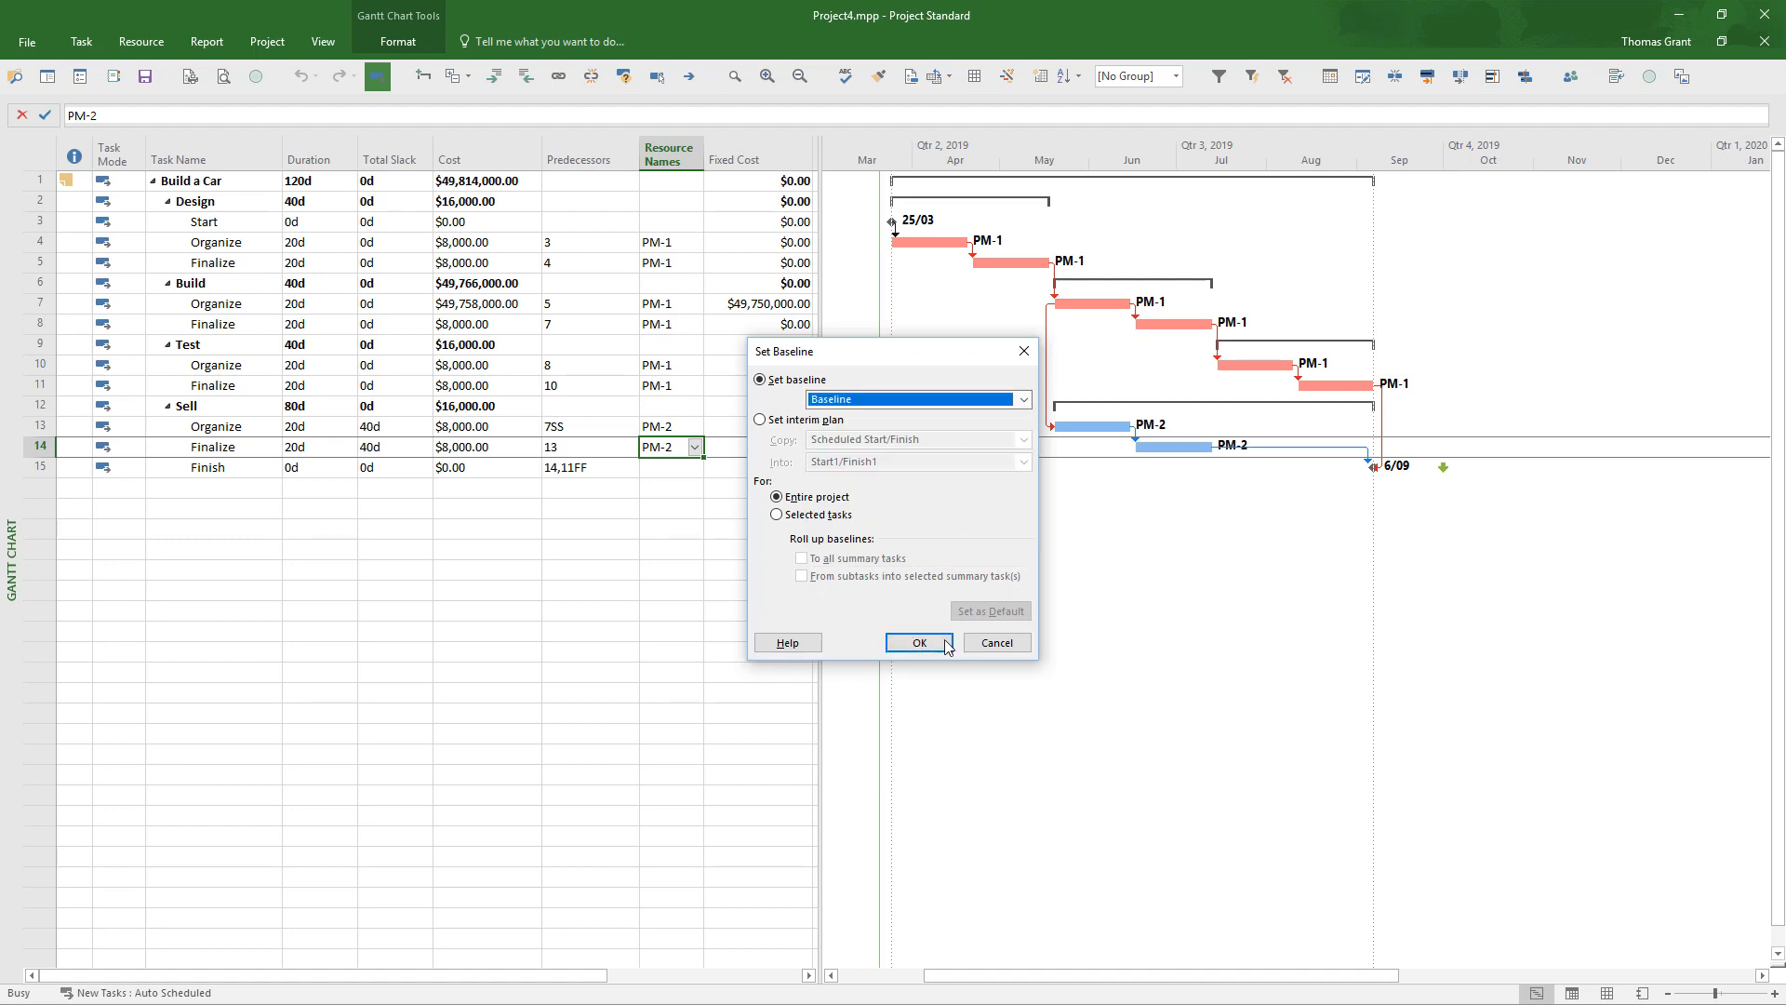
pyautogui.click(935, 649)
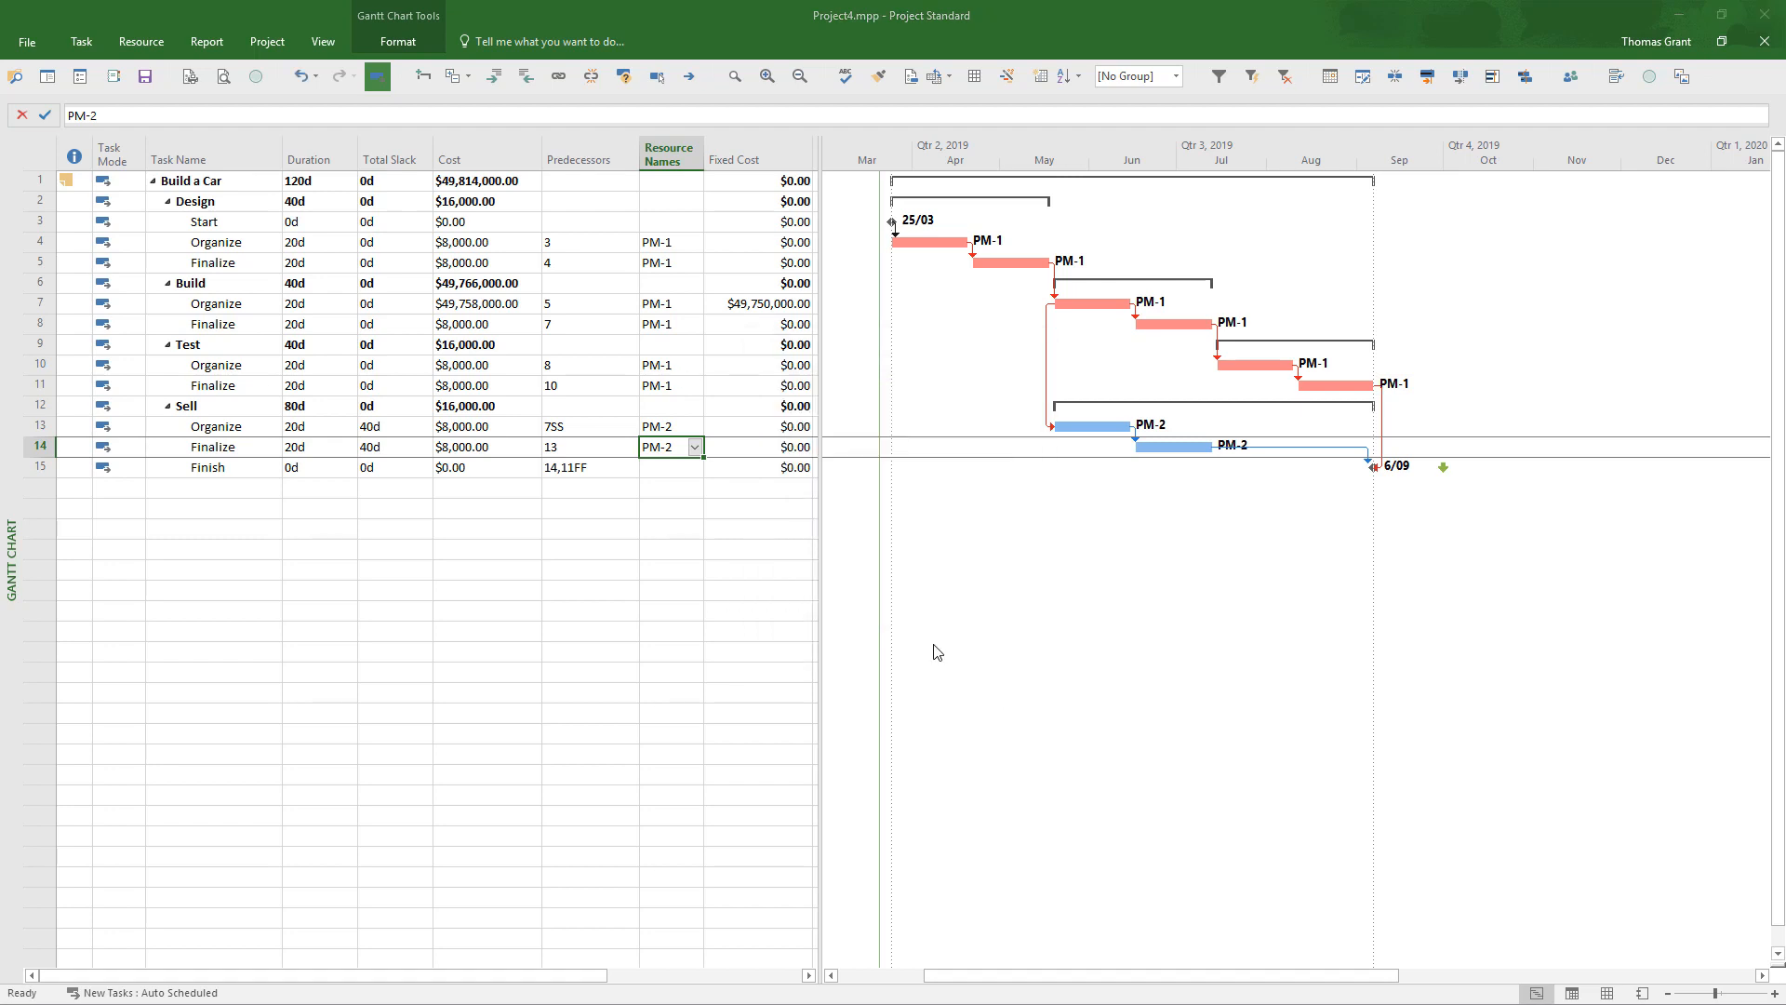
# - Display the saved default Baseline alongside the task bars on the Gantt chart
pyautogui.click(394, 44)
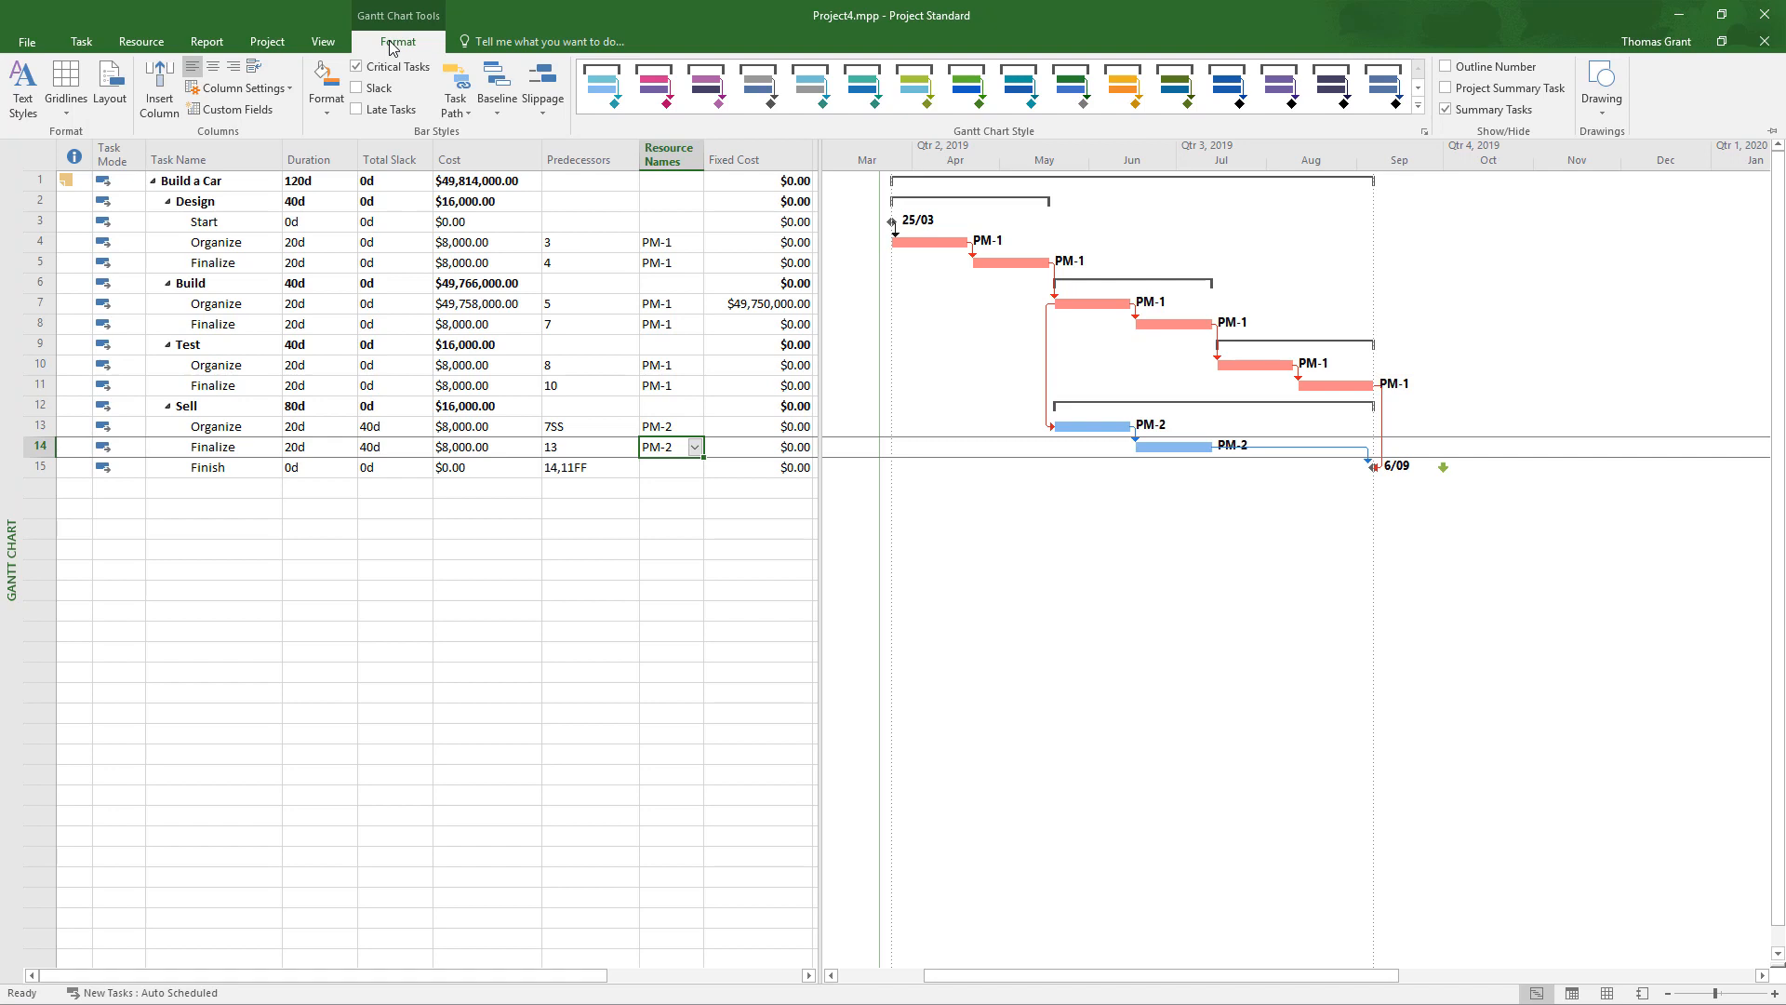
pyautogui.click(496, 109)
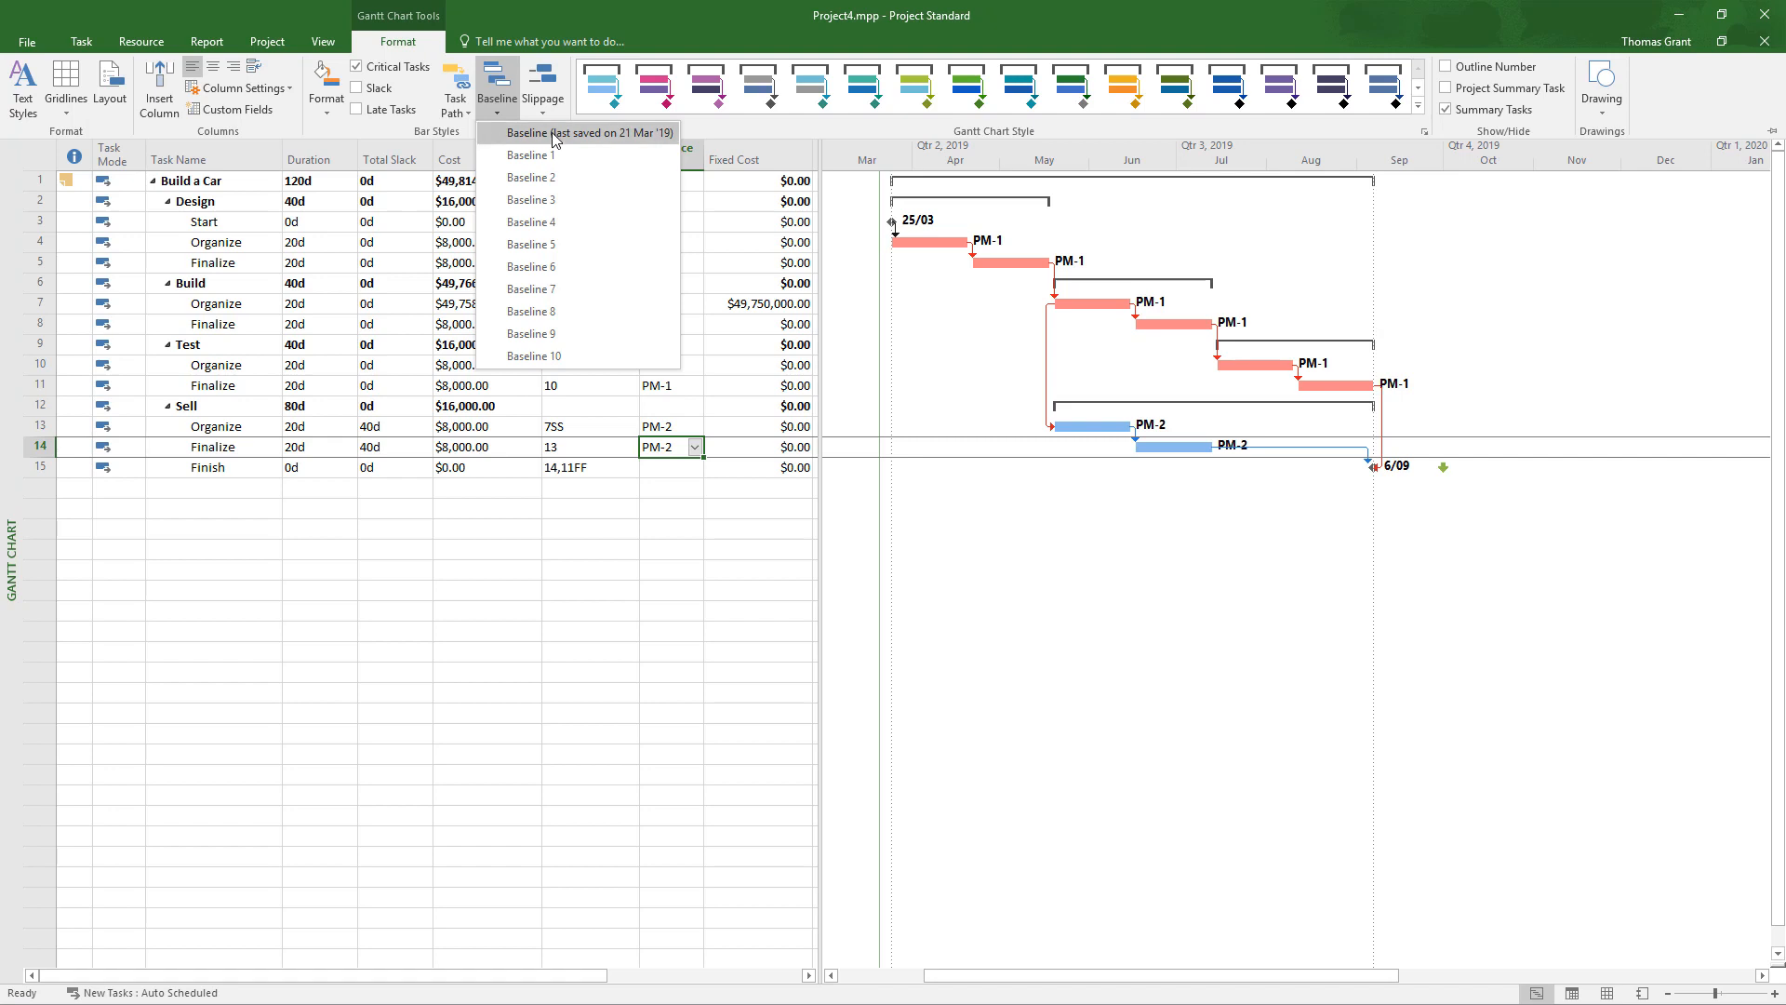
pyautogui.click(507, 137)
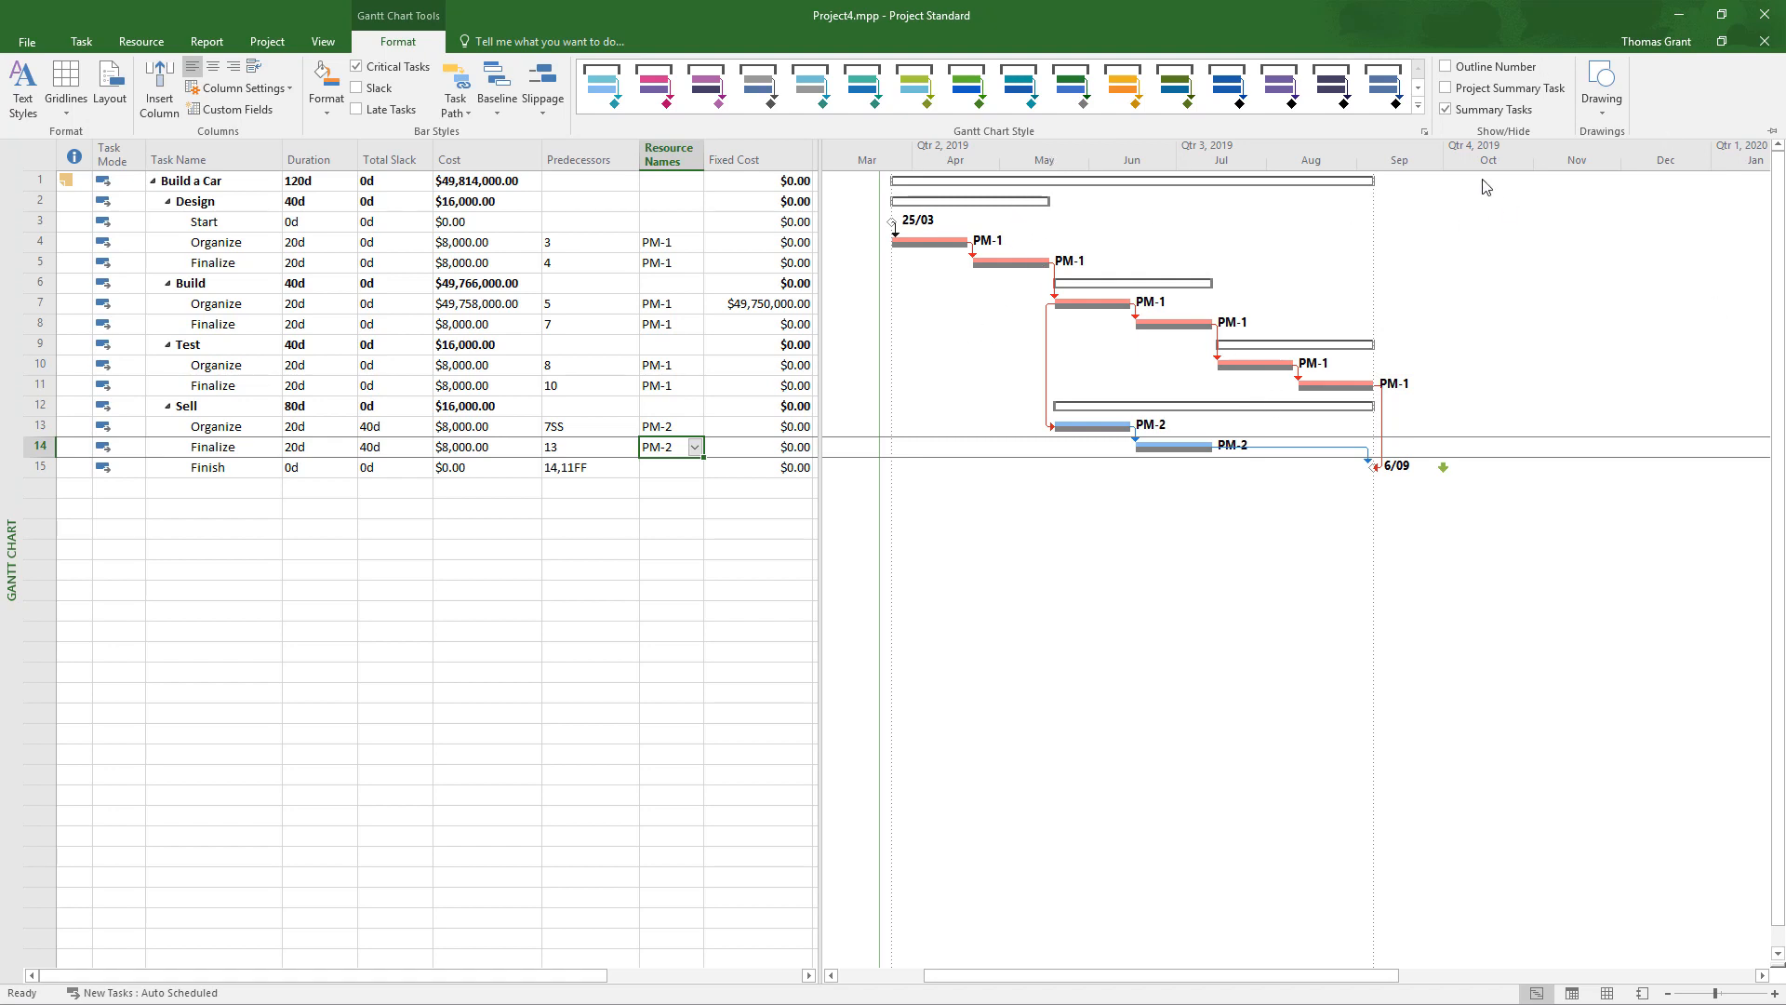
# - In the Gantt chart's bar styles, set the Summary bar's middle shape to the half-height bar along the upper edge
pyautogui.rightClick(1053, 494)
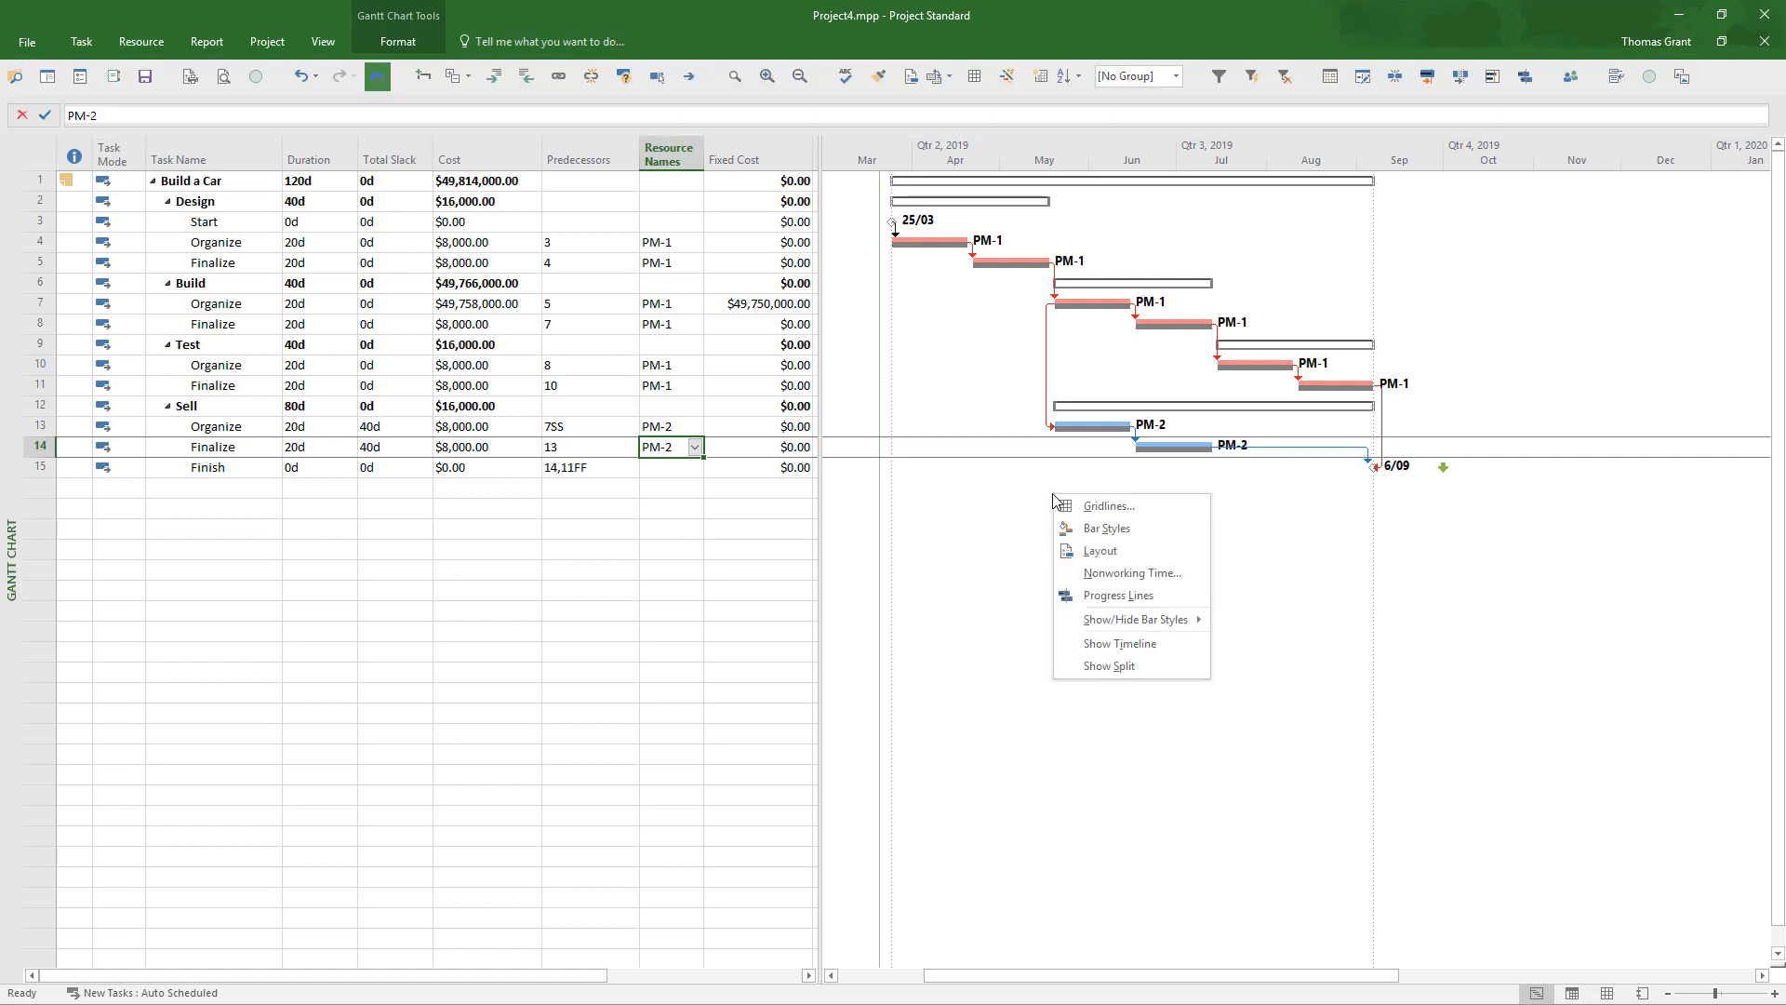
pyautogui.click(1095, 530)
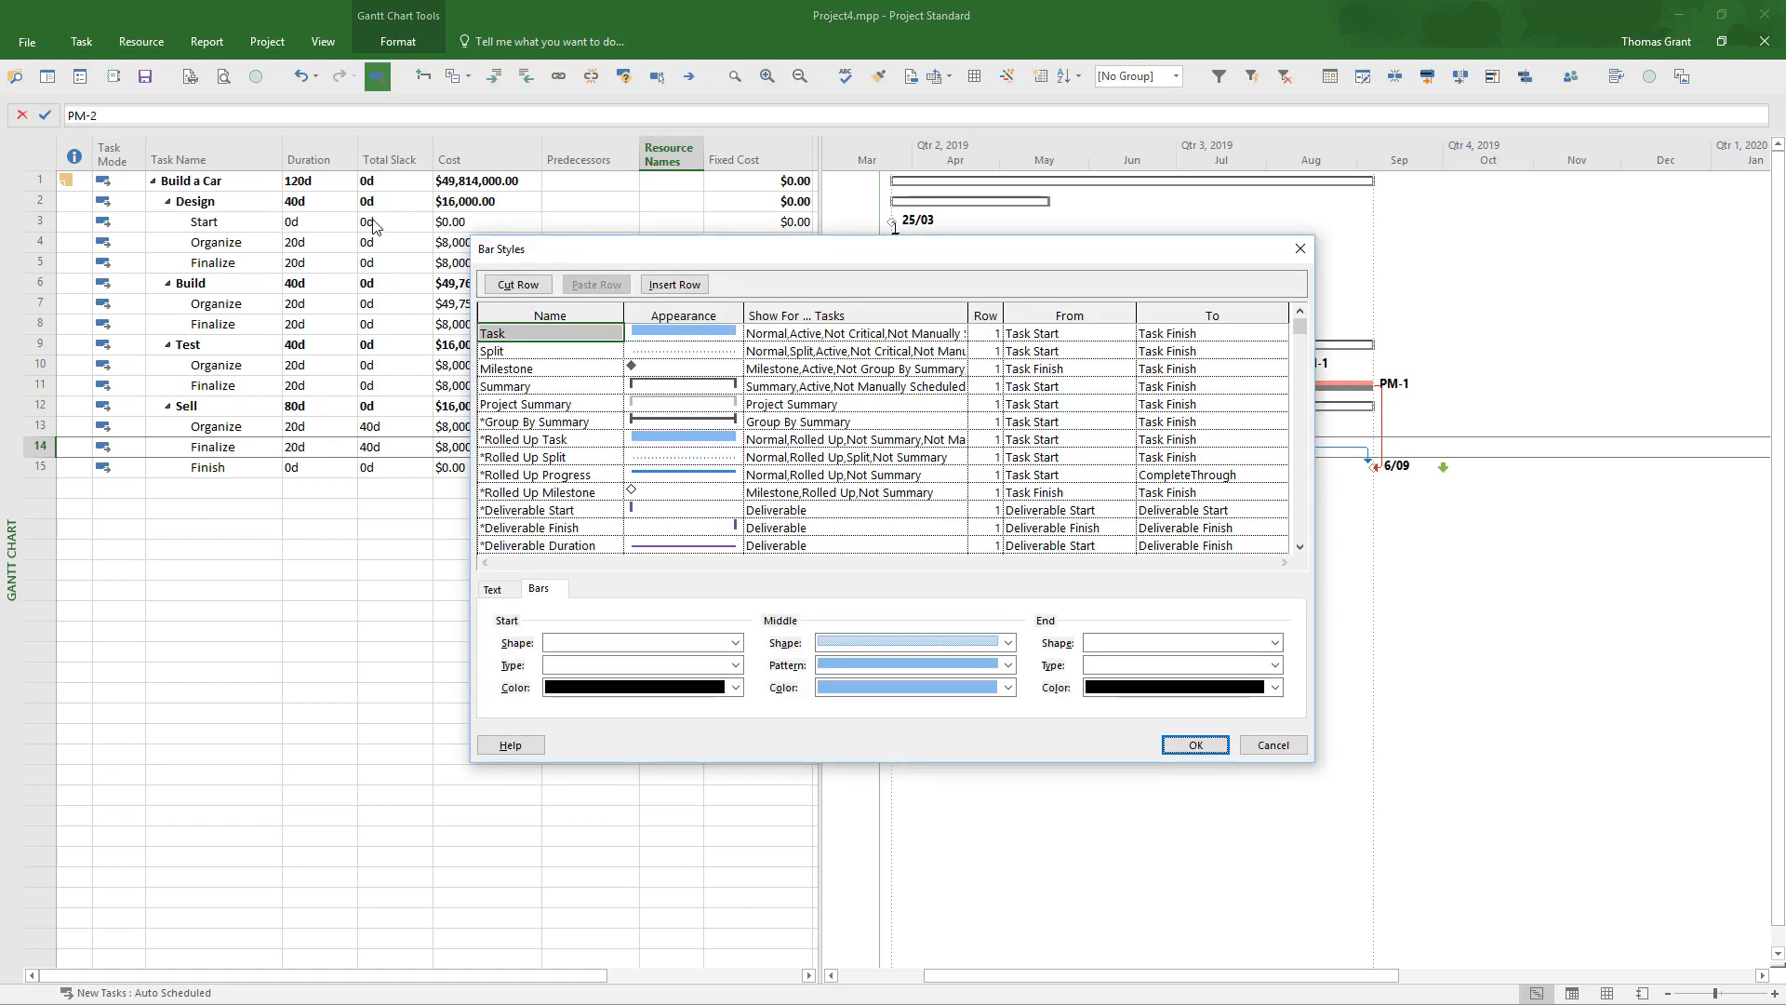
pyautogui.click(556, 387)
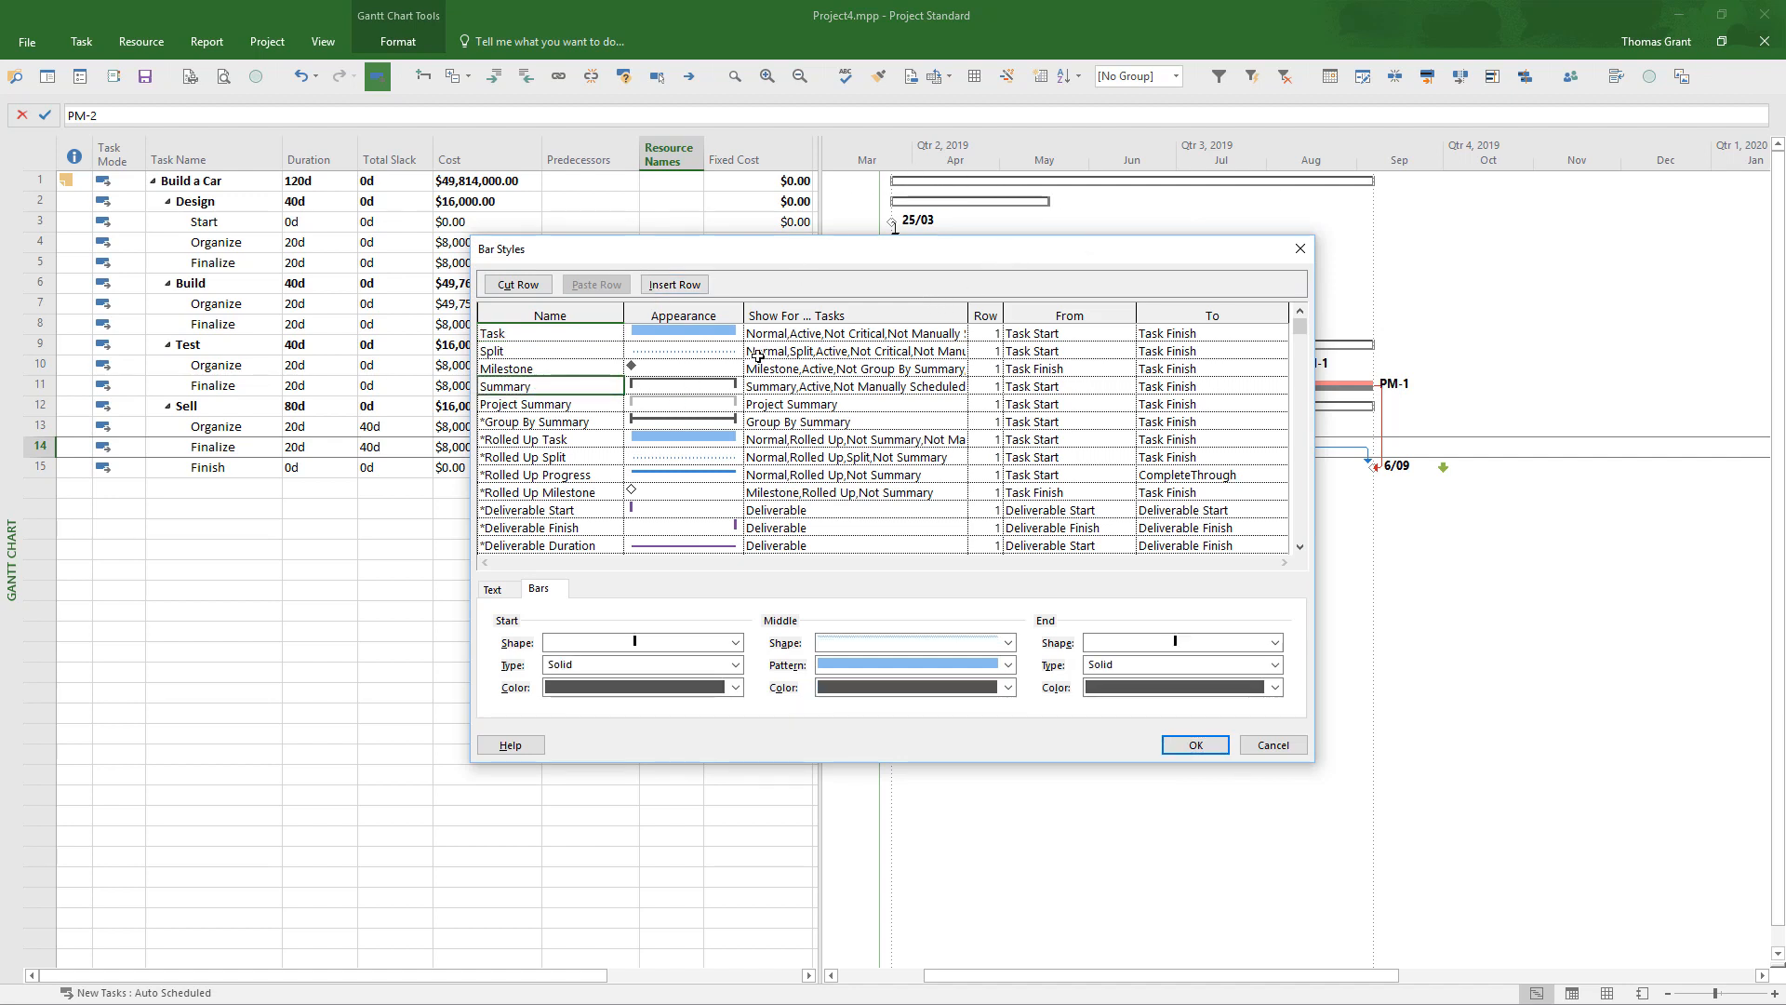
pyautogui.click(1008, 643)
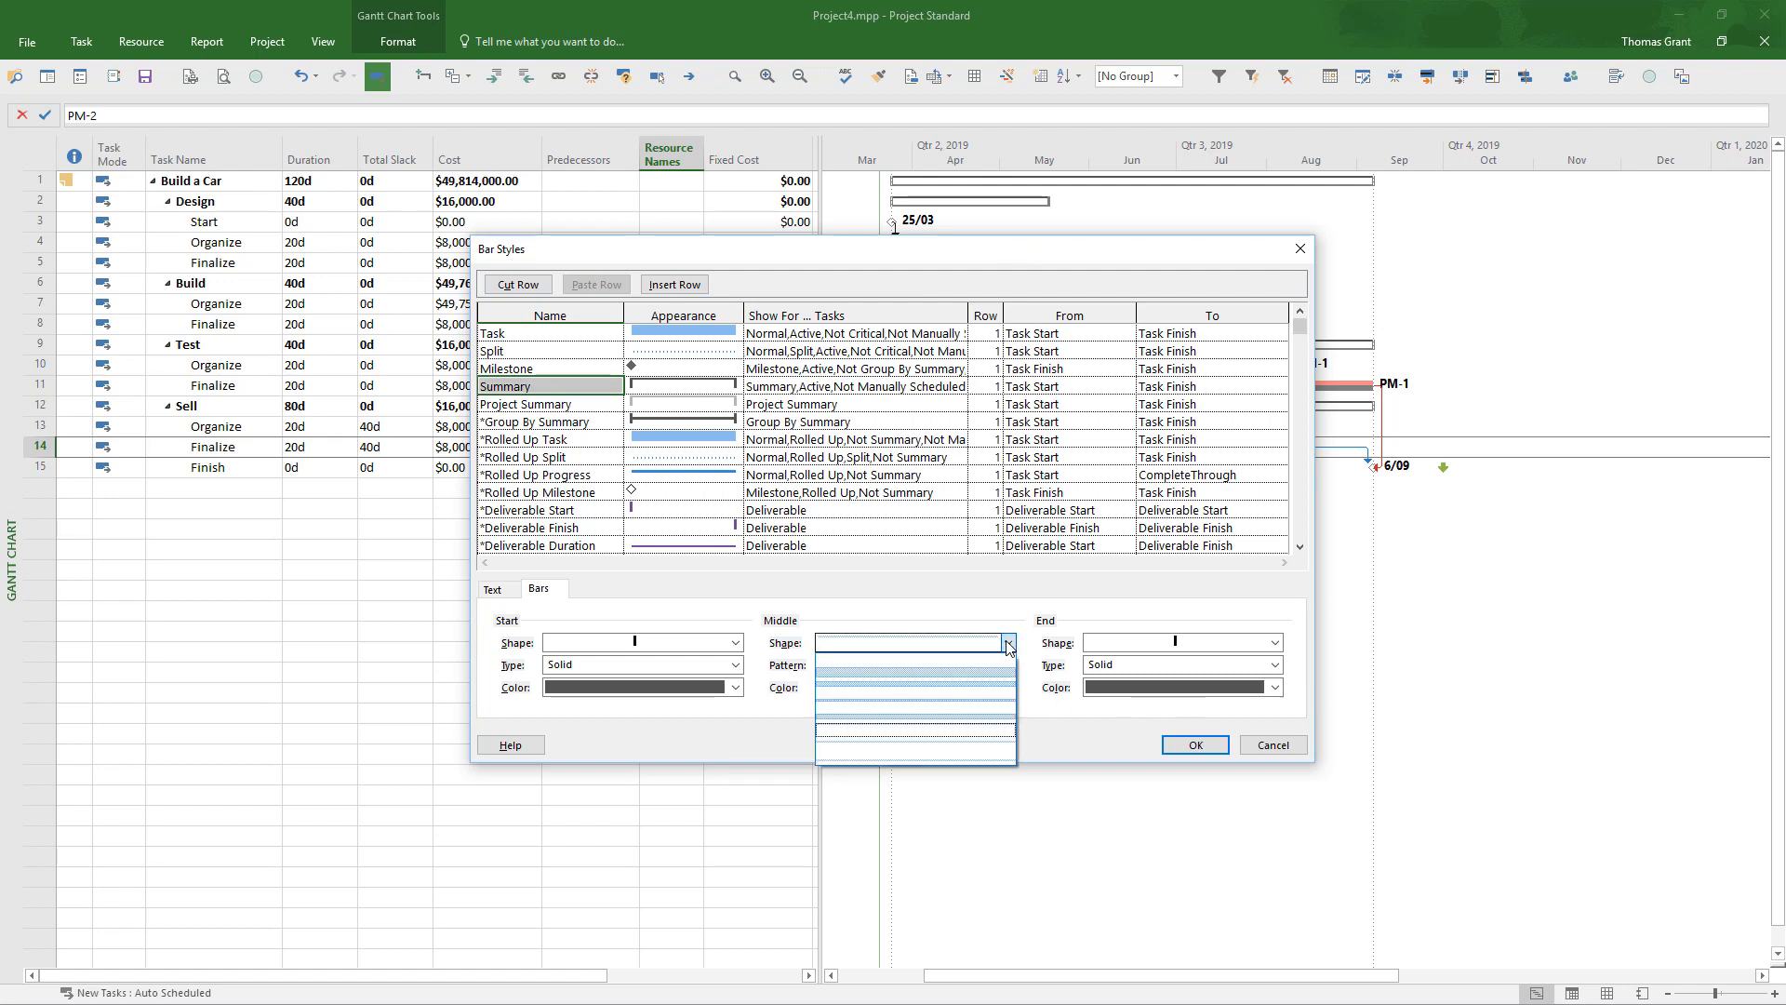
pyautogui.click(967, 689)
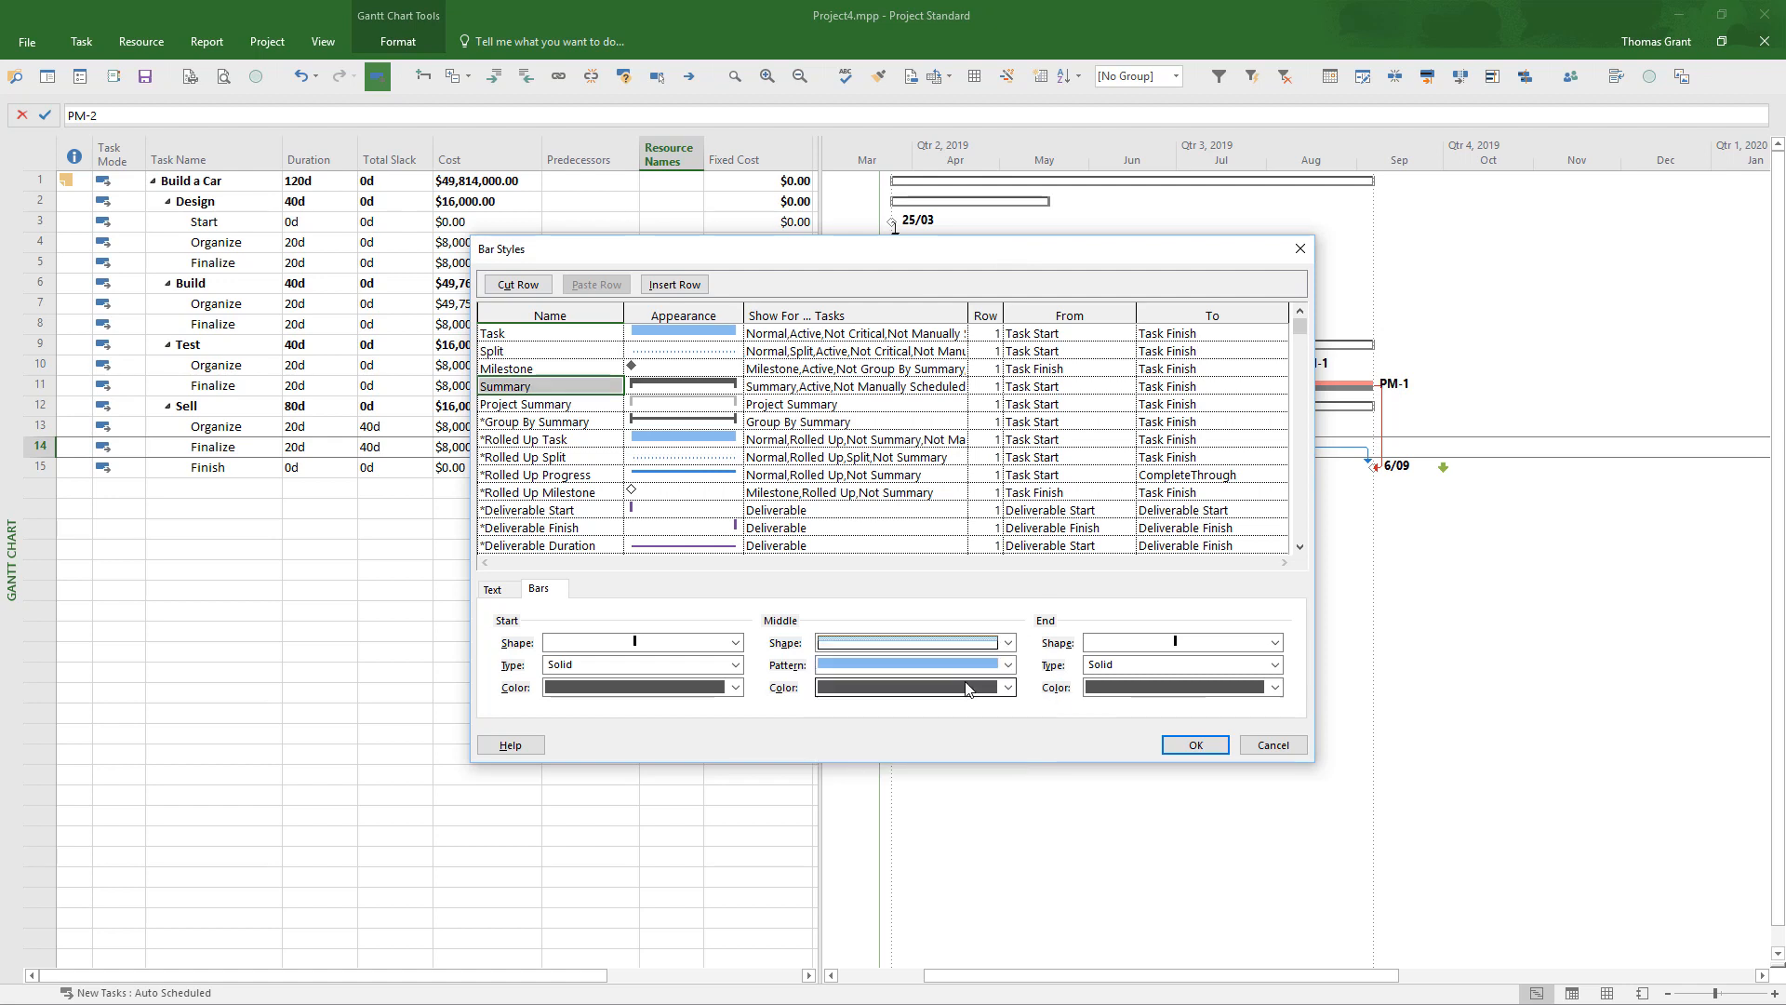
# - Set both the start and end shapes of the Summary bar style to the solid downward-pointing triangle
pyautogui.click(735, 643)
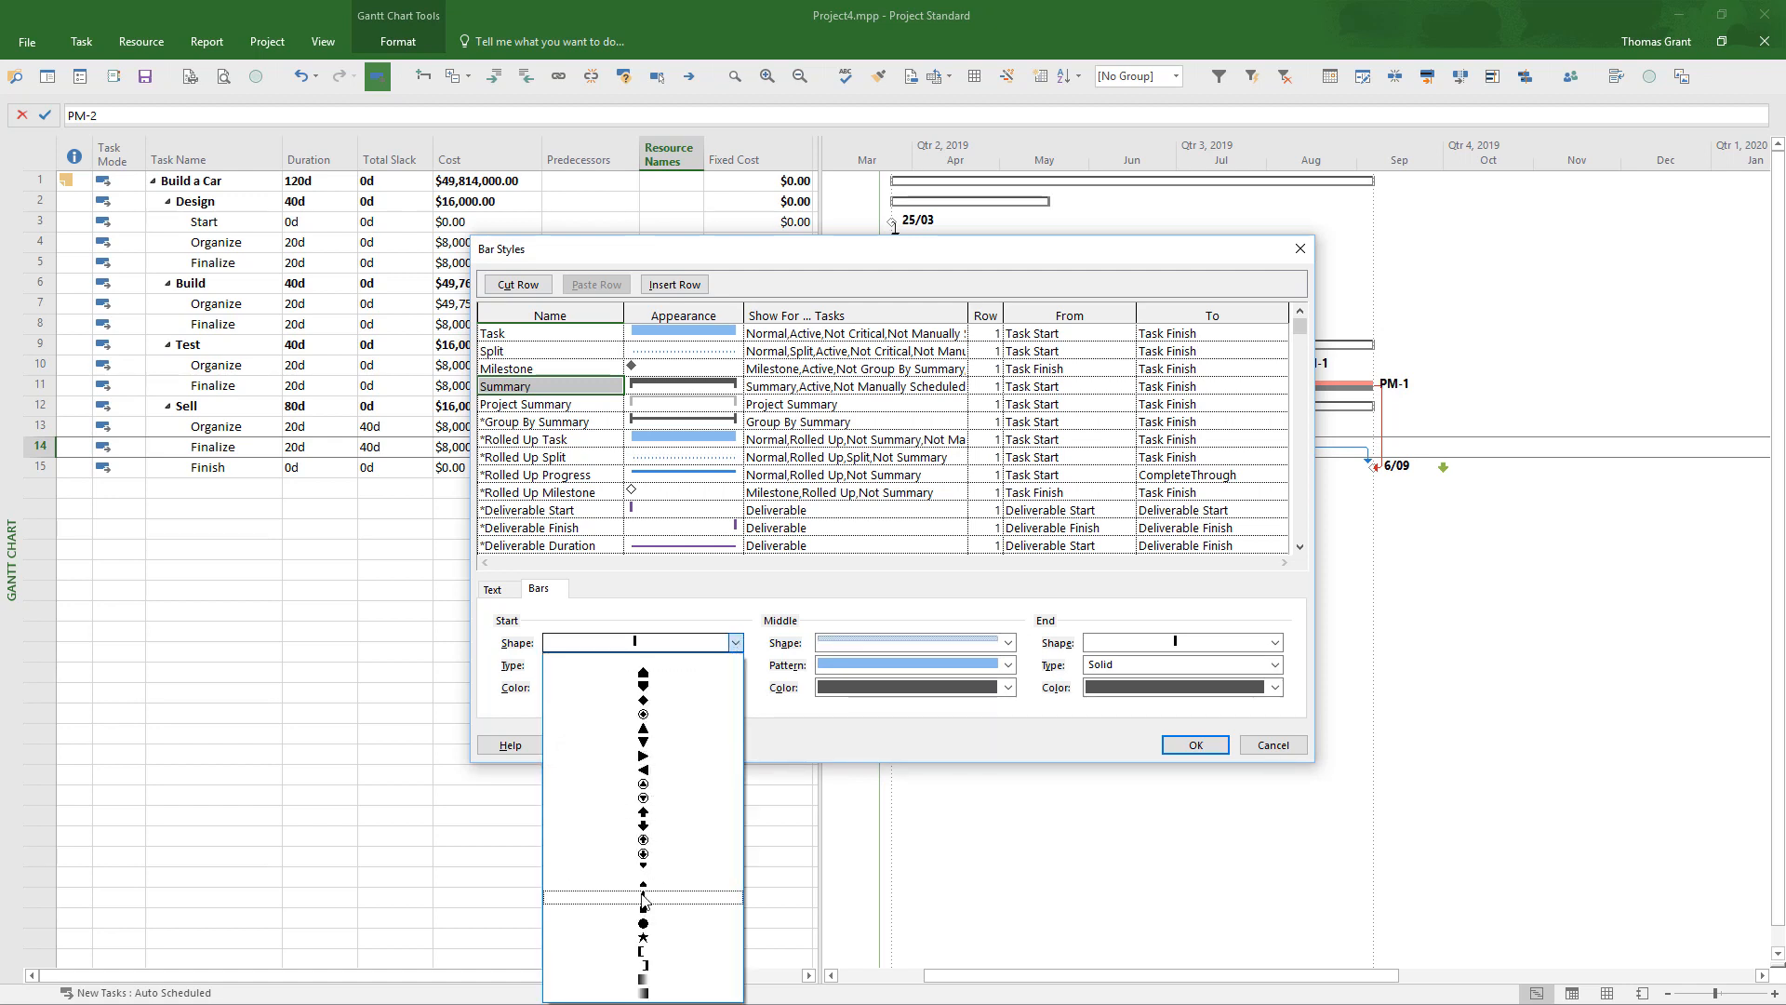
pyautogui.click(644, 742)
pyautogui.click(1275, 643)
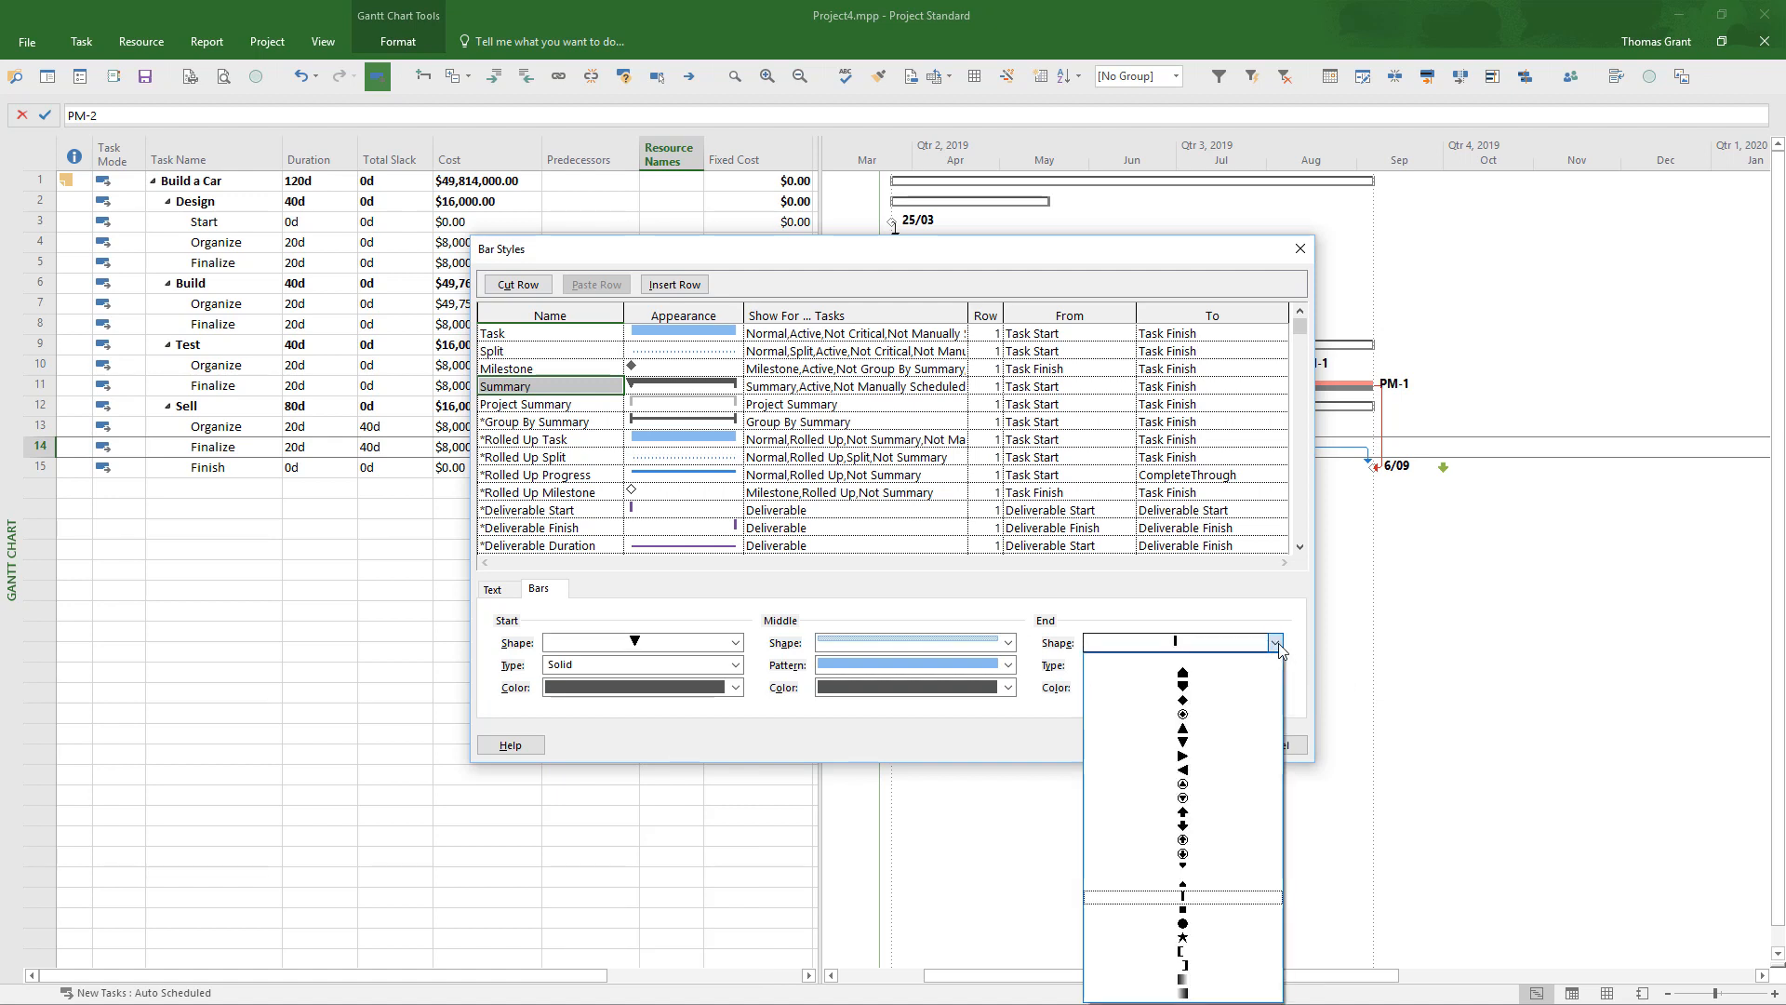
pyautogui.click(1193, 744)
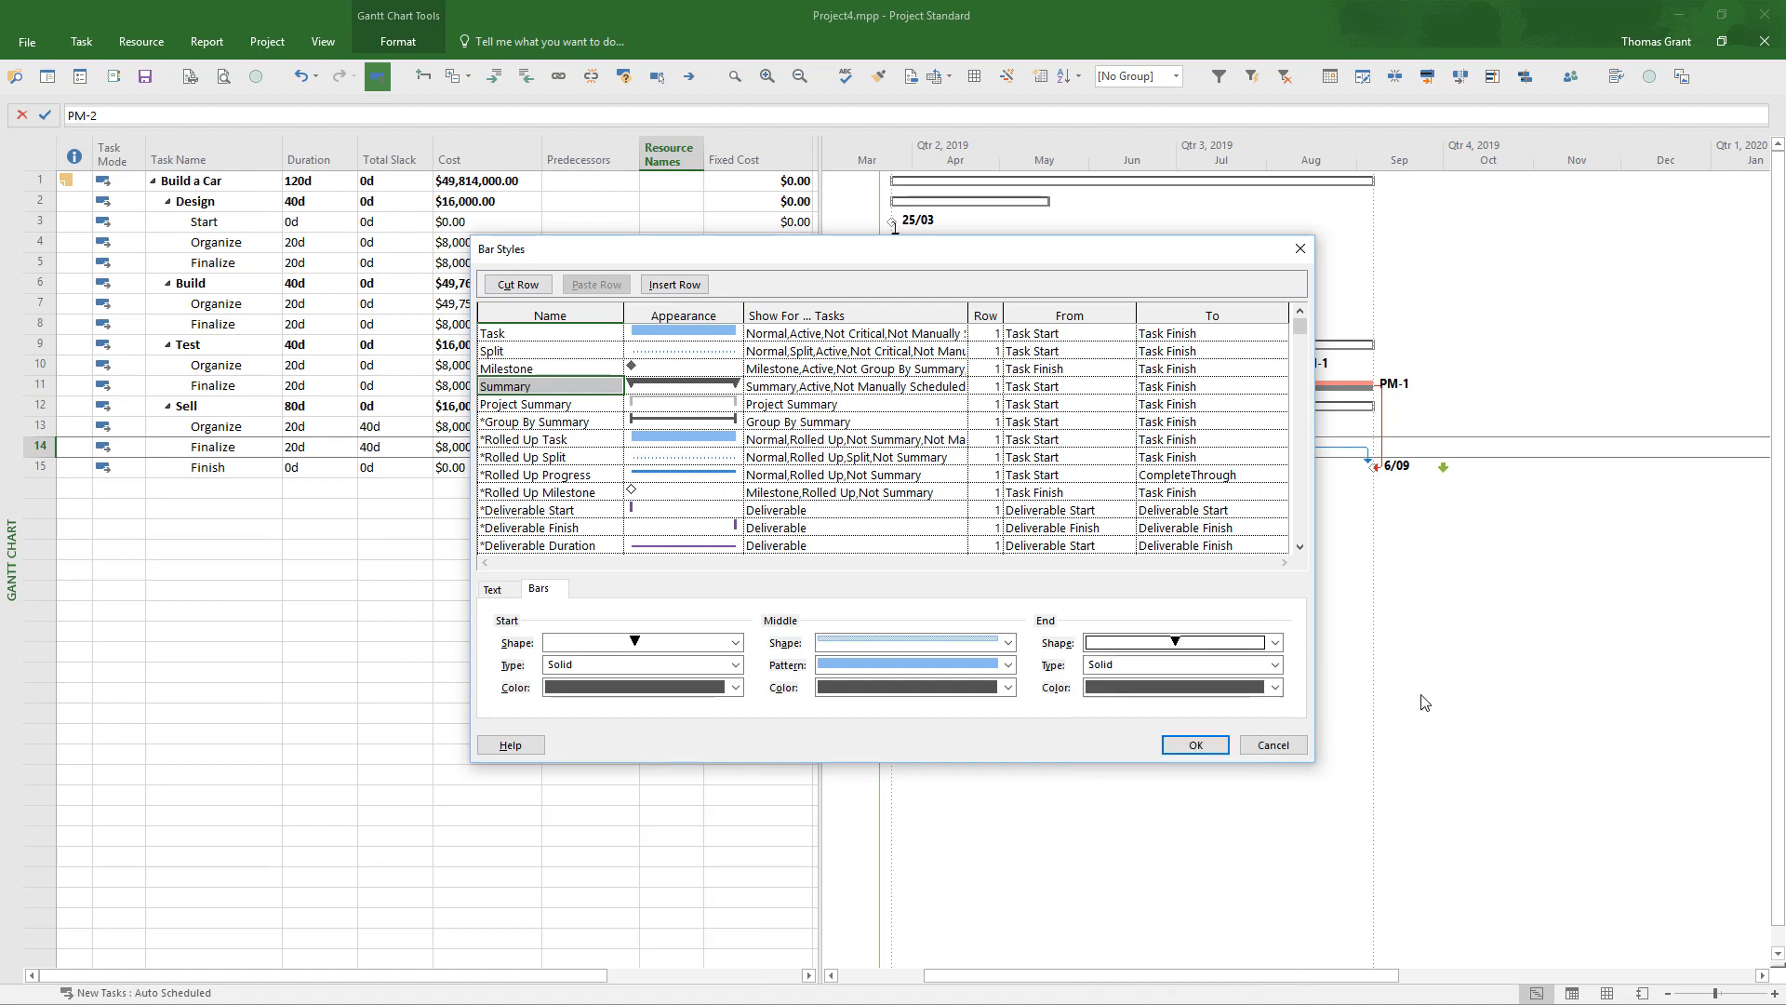
# - Color the Summary bar's end, middle and start parts black, and apply the bar styles to the Gantt chart
pyautogui.click(1163, 690)
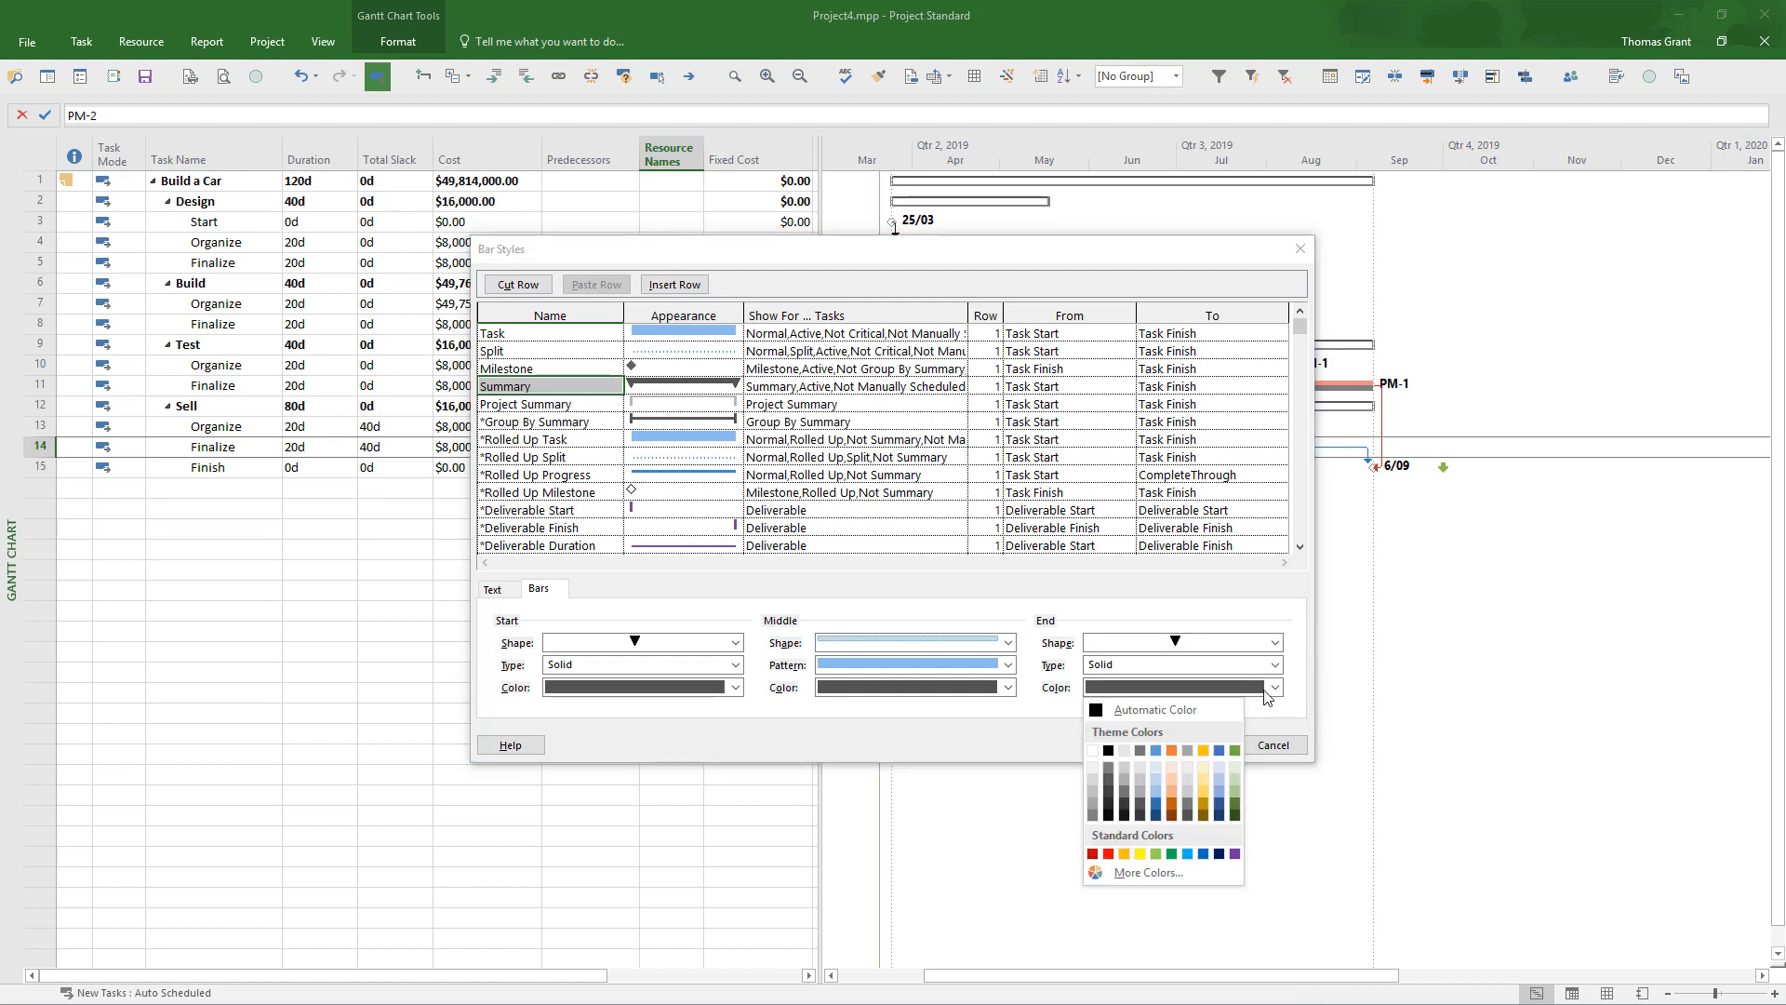
pyautogui.click(1107, 750)
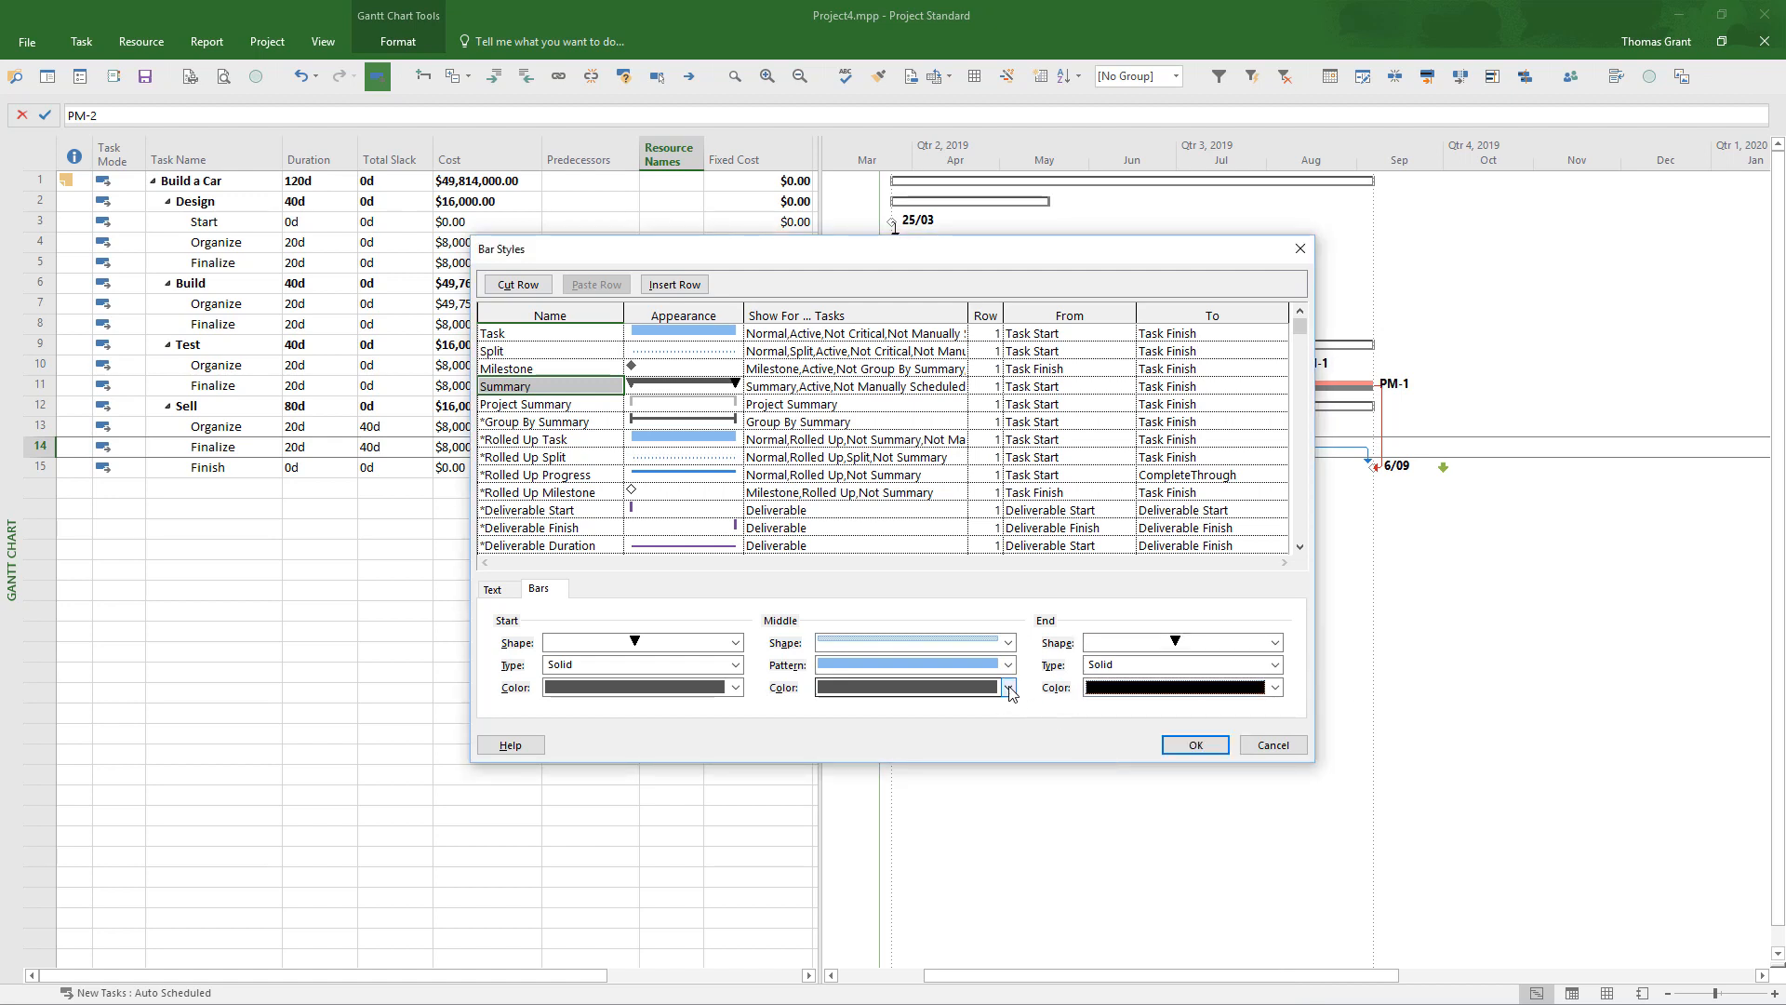
pyautogui.click(1008, 688)
pyautogui.click(840, 750)
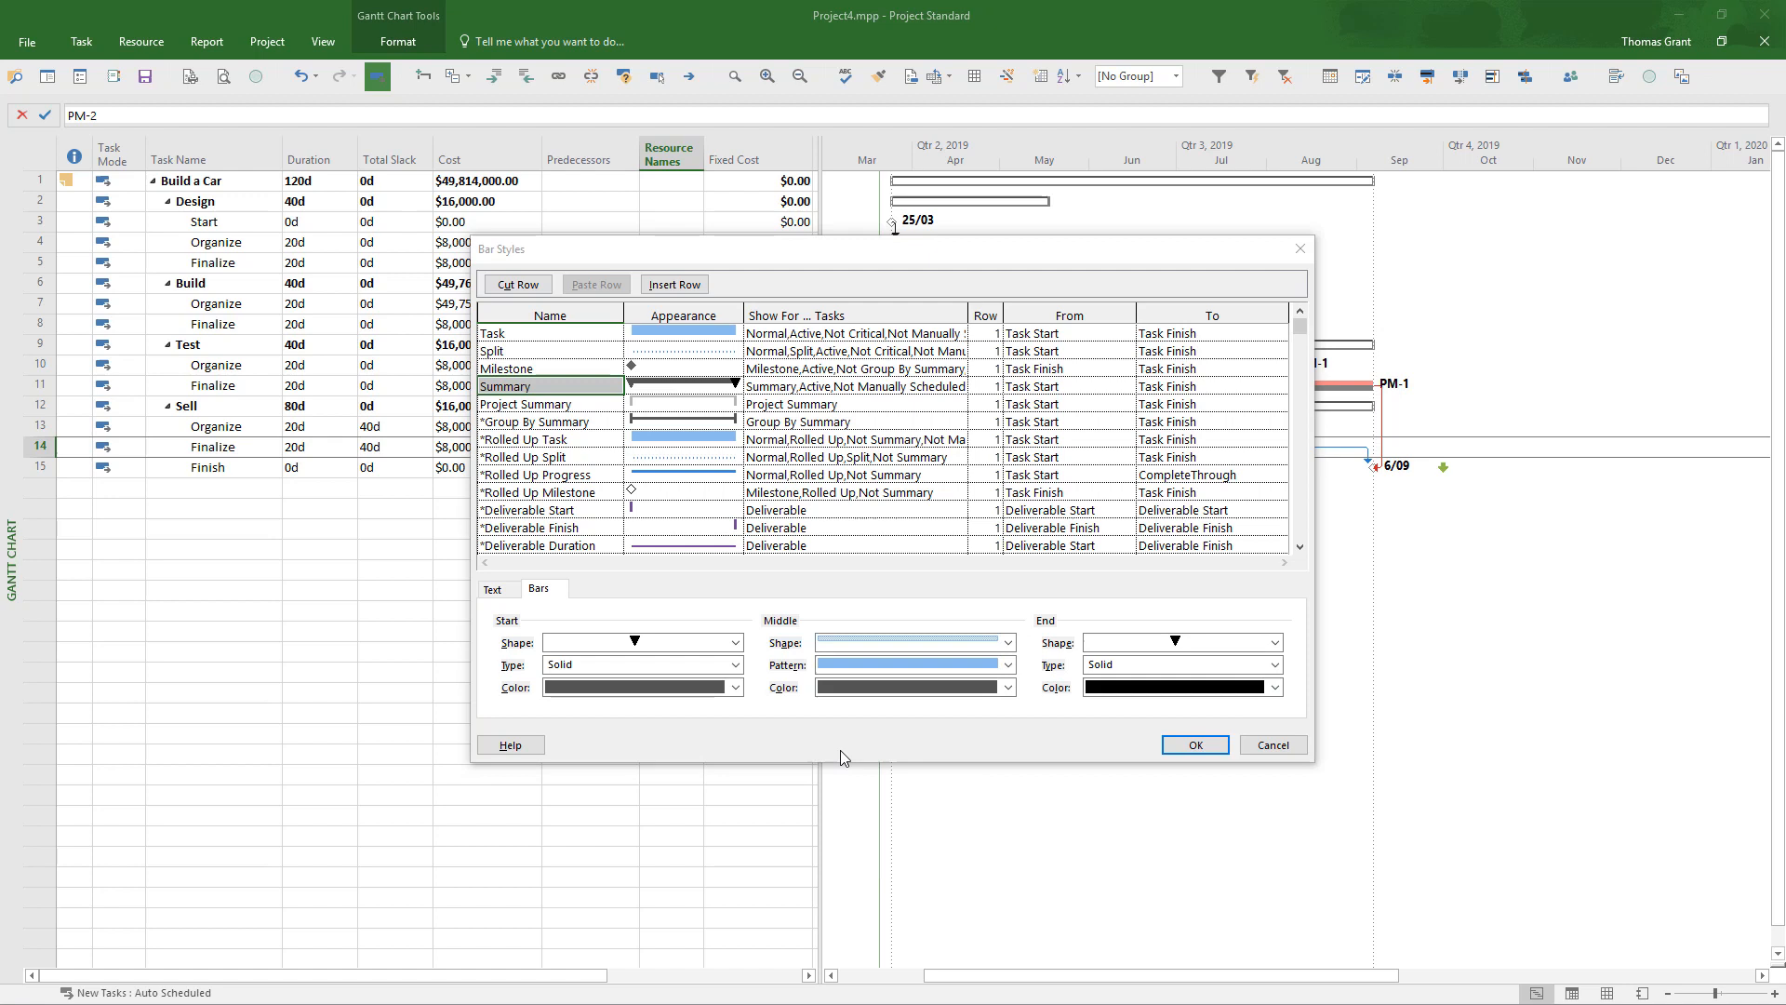
pyautogui.click(735, 687)
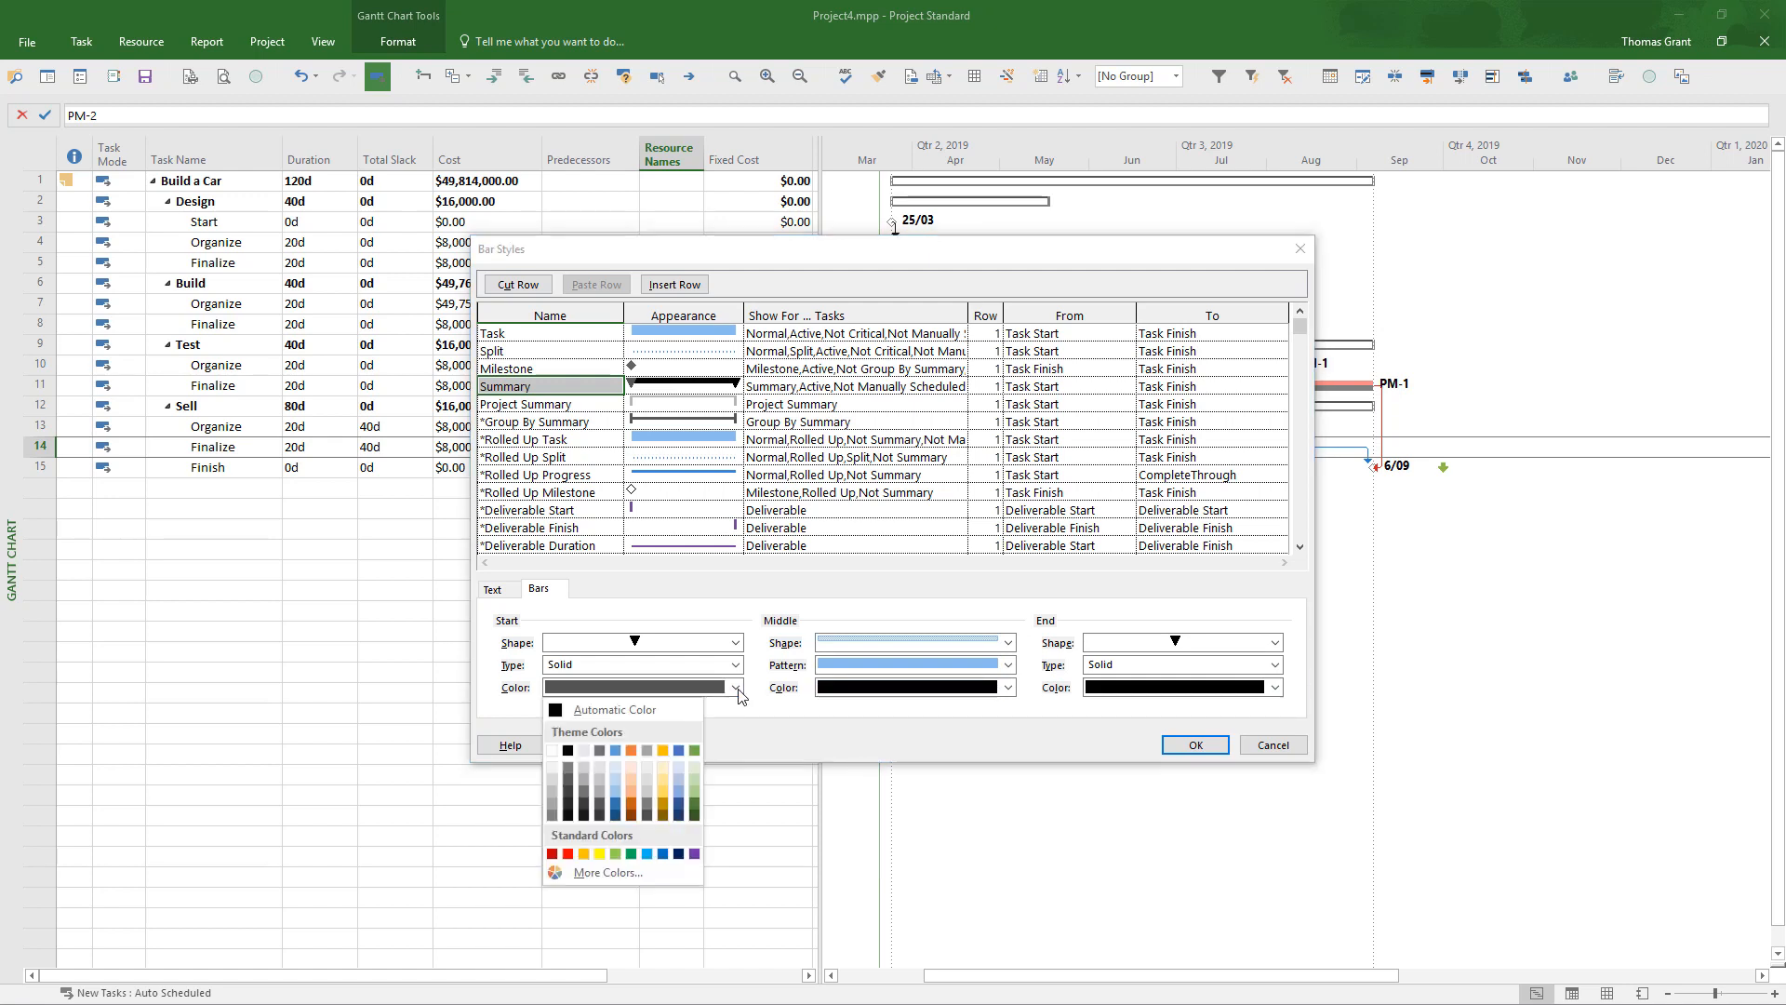
pyautogui.click(567, 750)
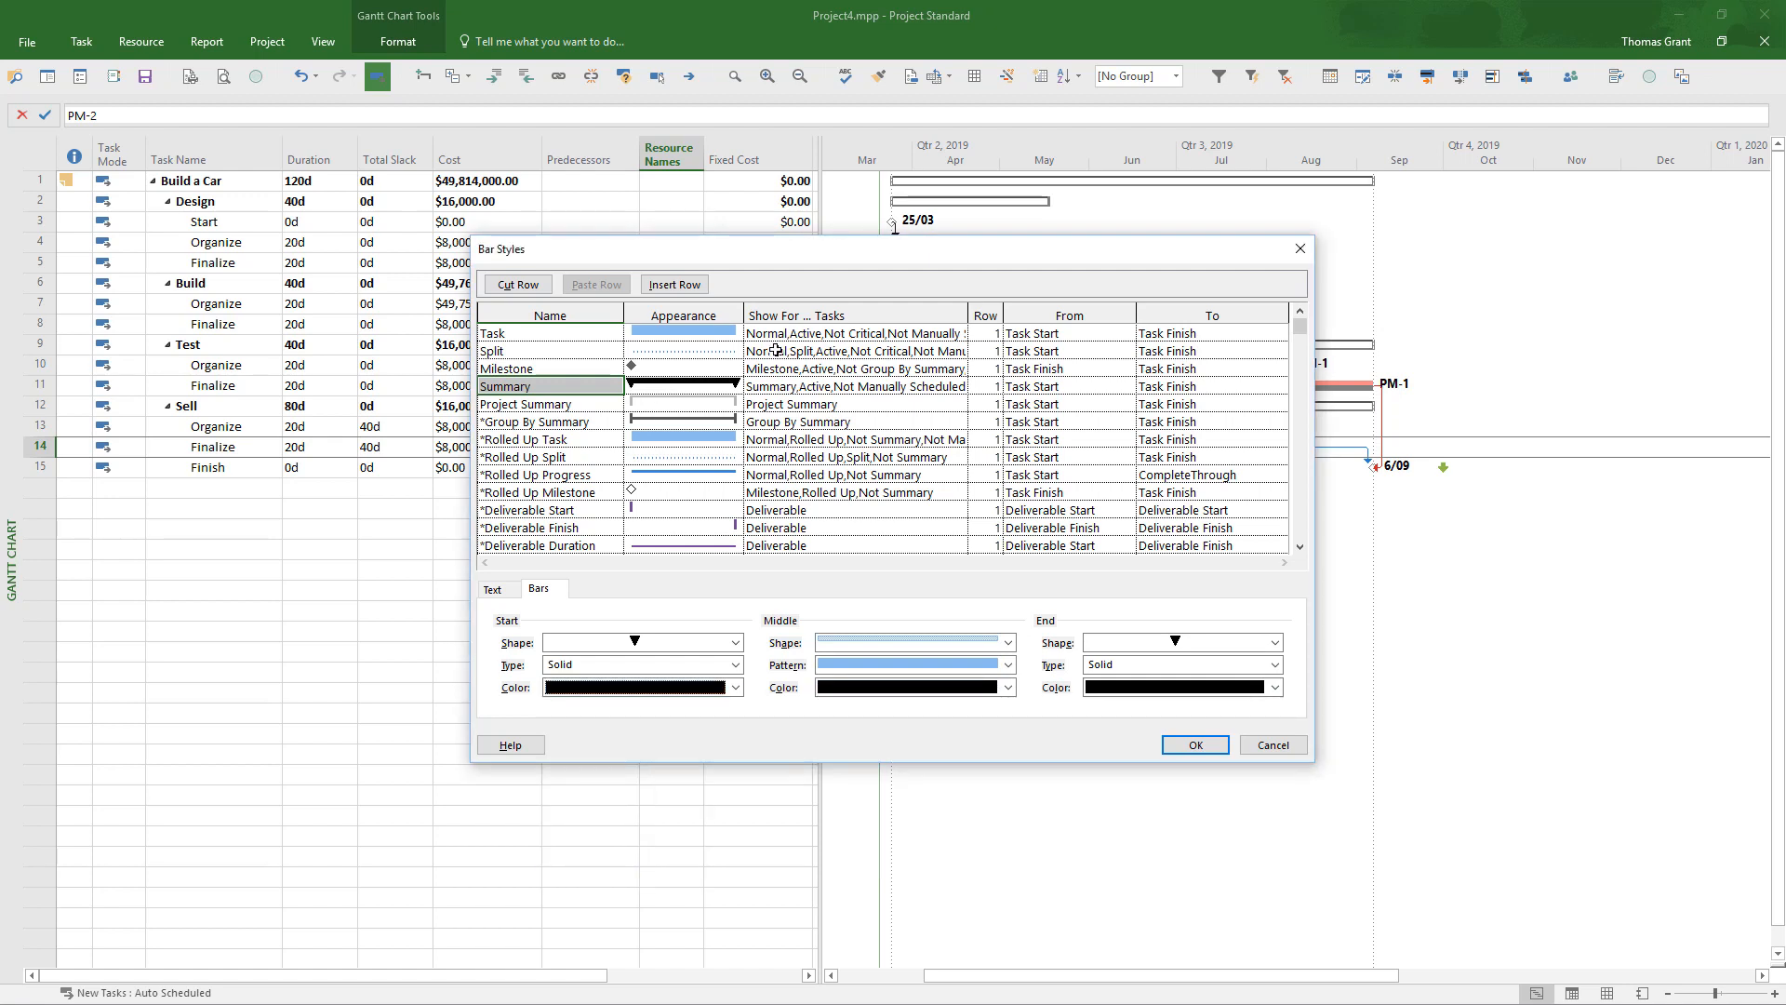
pyautogui.click(1195, 746)
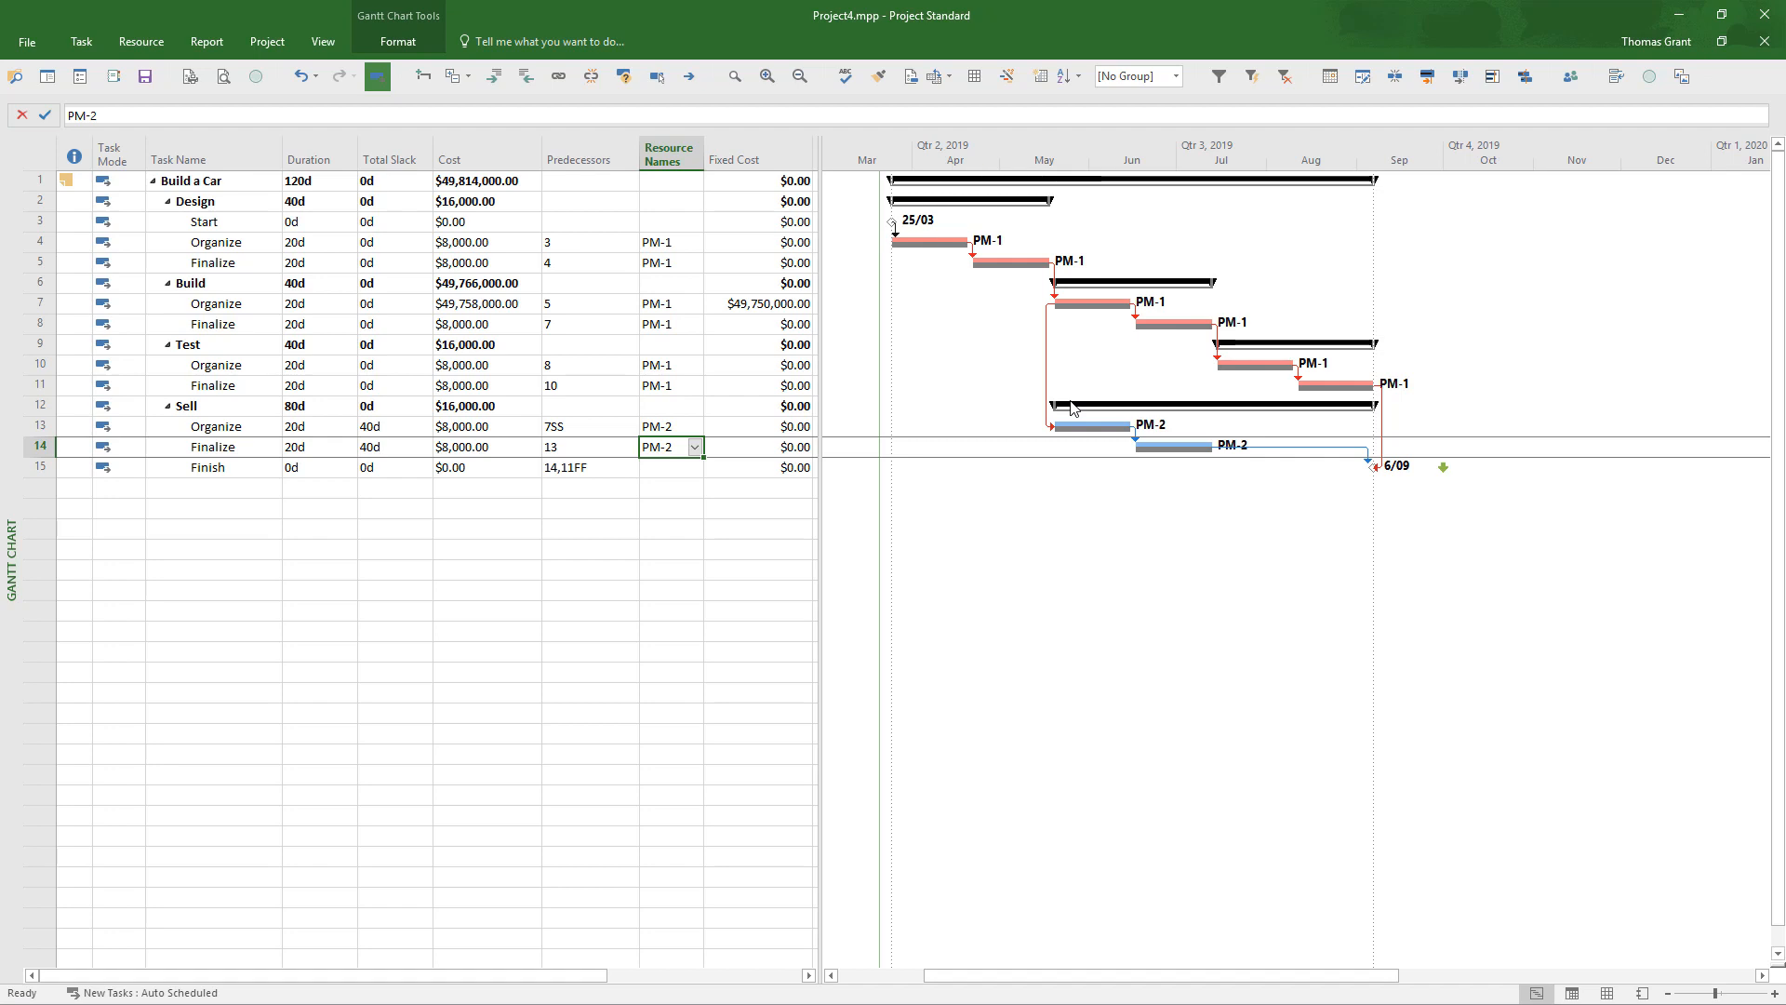
pyautogui.moveTo(1072, 407)
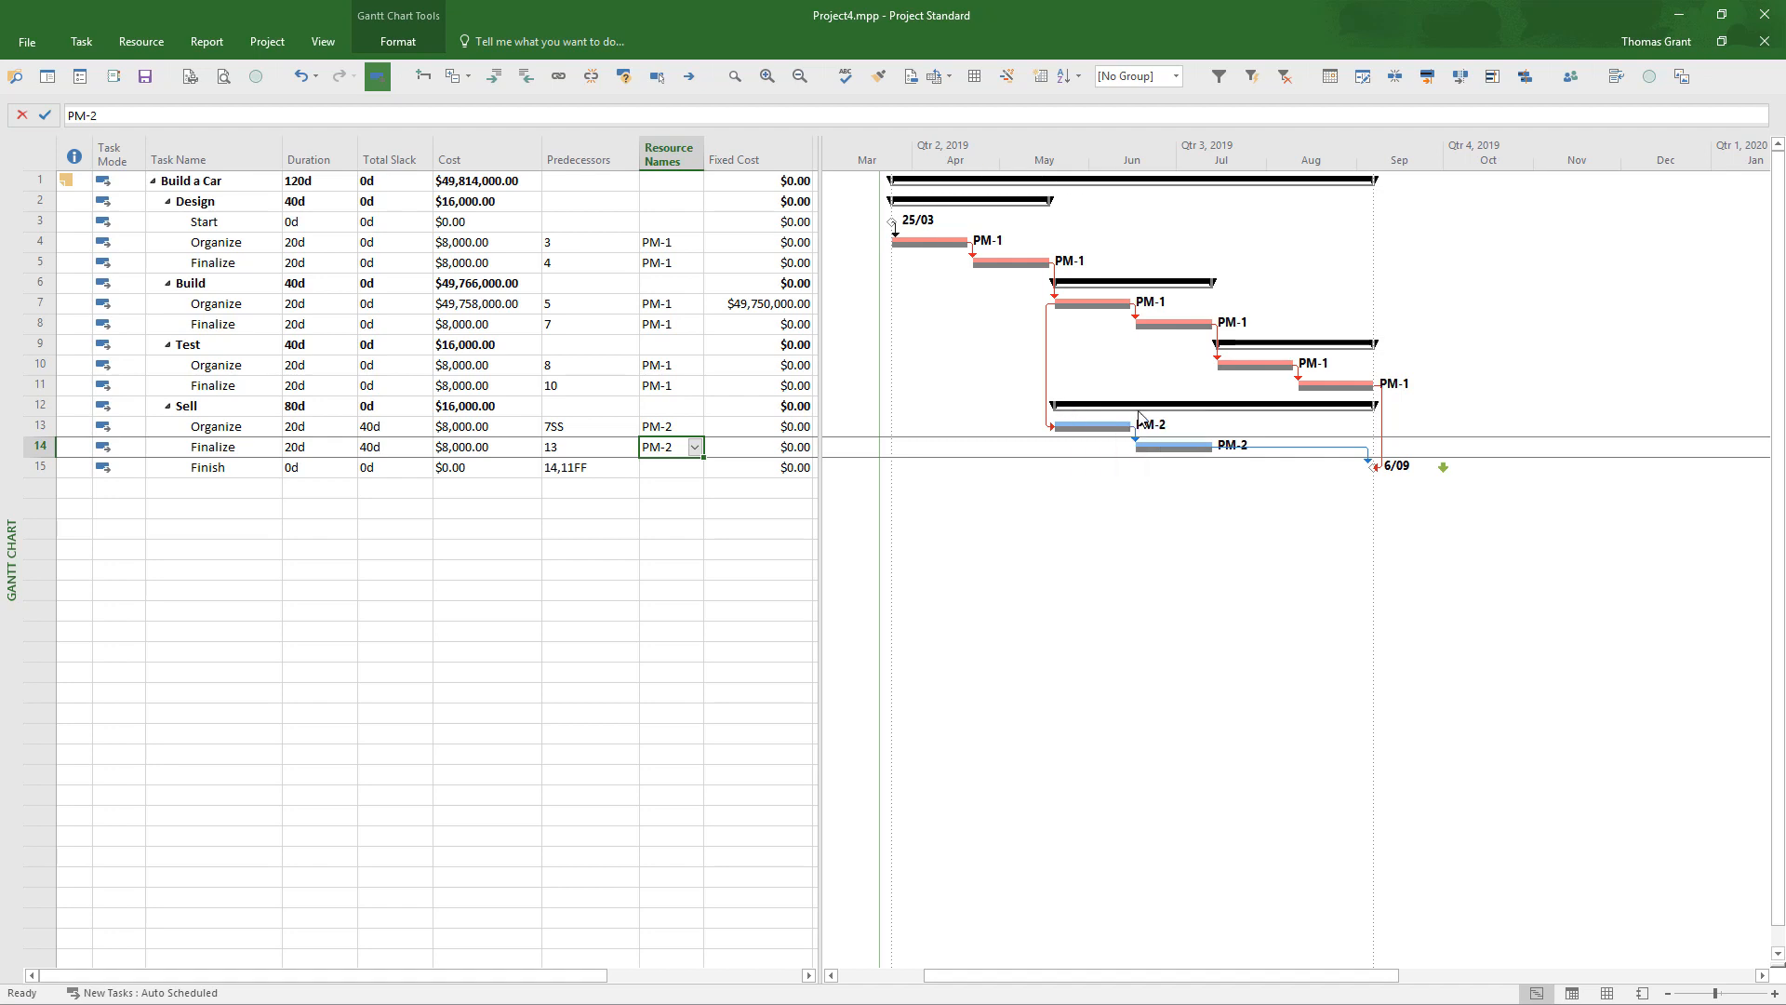